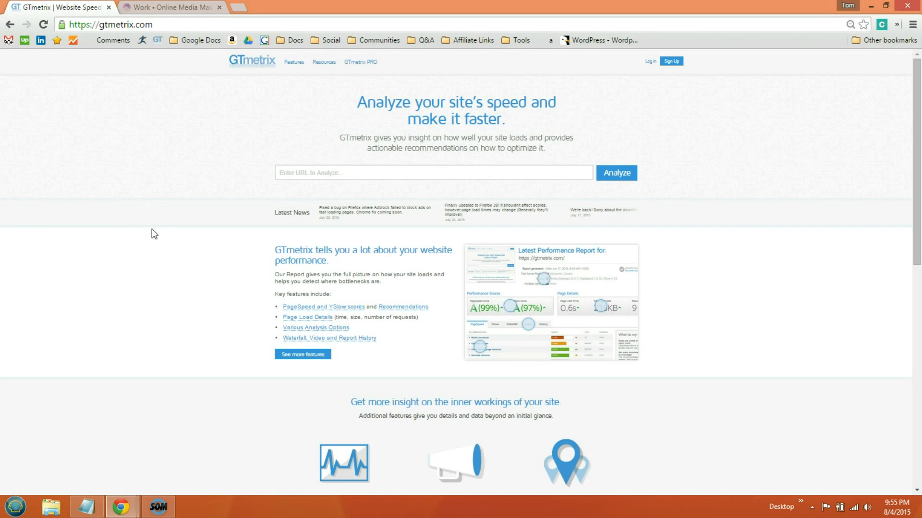
# - Switch to the Online Media Masters Work page and scroll through the before/after GTmetrix reports
pyautogui.click(177, 8)
pyautogui.scroll(2, 376, 173)
pyautogui.scroll(-10, 567, 230)
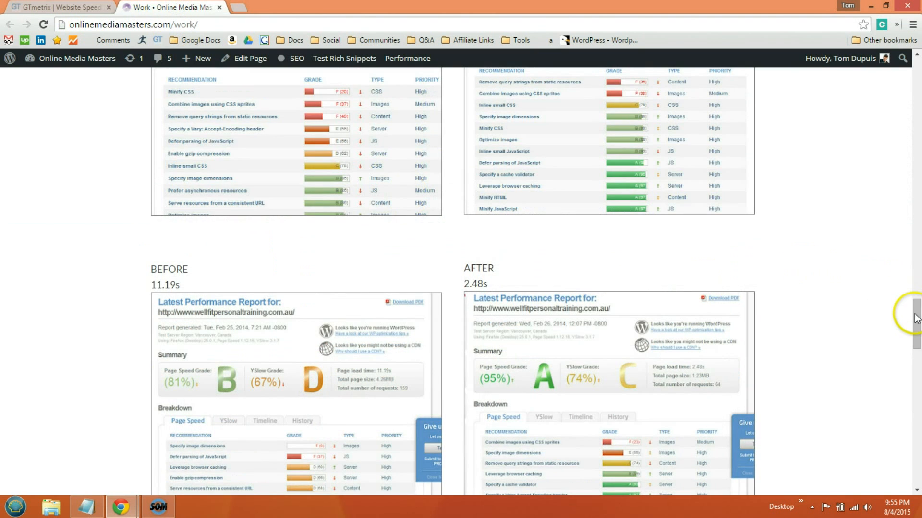
pyautogui.moveTo(916, 318); pyautogui.dragTo(911, 335)
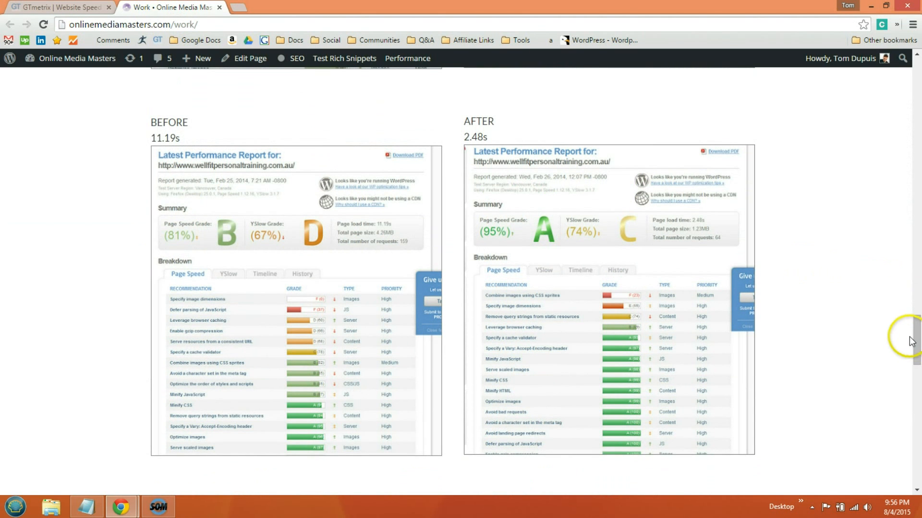
pyautogui.moveTo(917, 333); pyautogui.dragTo(918, 334)
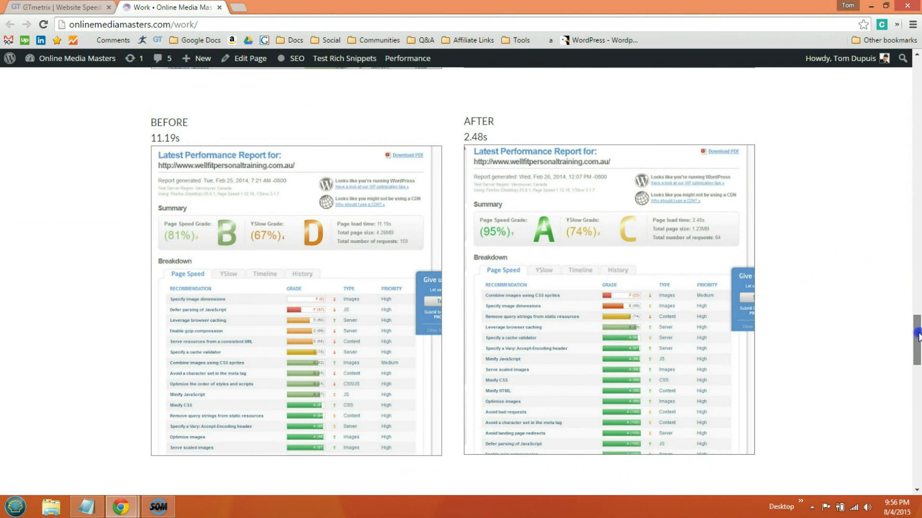
pyautogui.moveTo(917, 335); pyautogui.dragTo(917, 293)
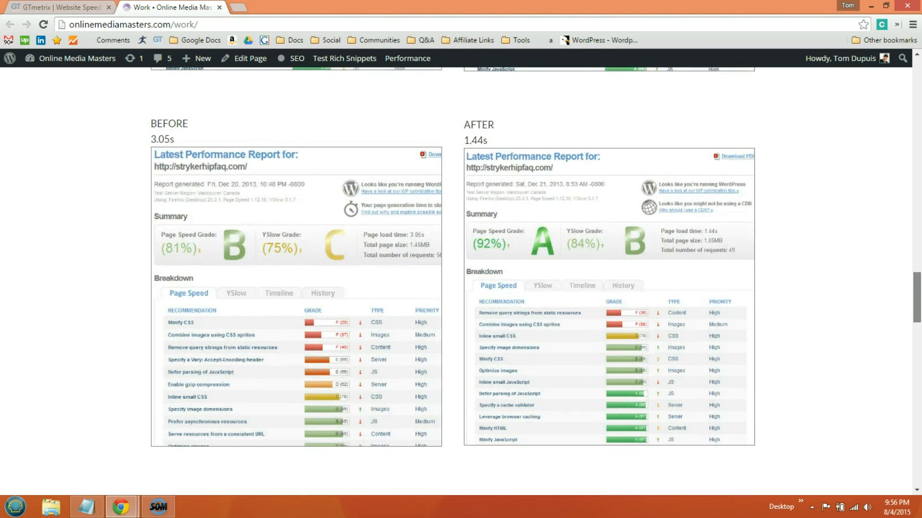
pyautogui.scroll(10, 644, 221)
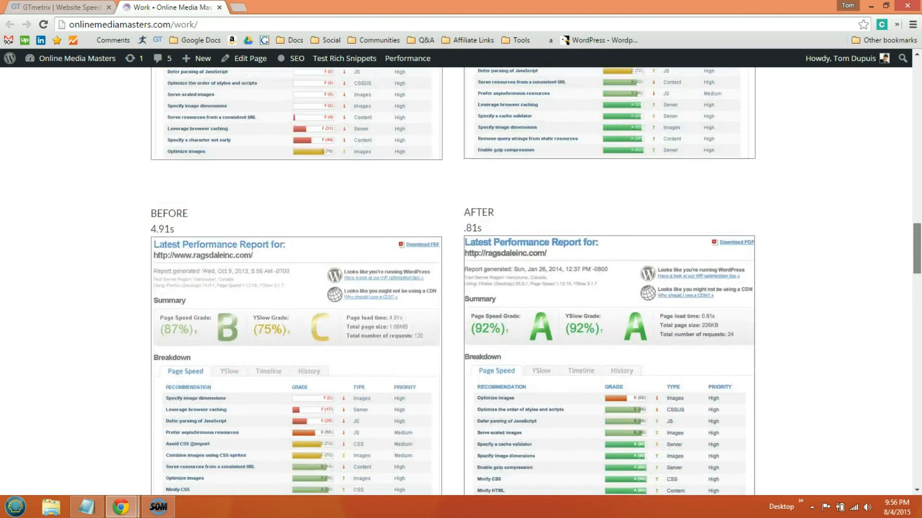
# - Highlight the after load times .81s, 3.91s and 1.00s, then clear the highlight
pyautogui.moveTo(484, 225); pyautogui.dragTo(468, 228)
pyautogui.scroll(8, 600, 242)
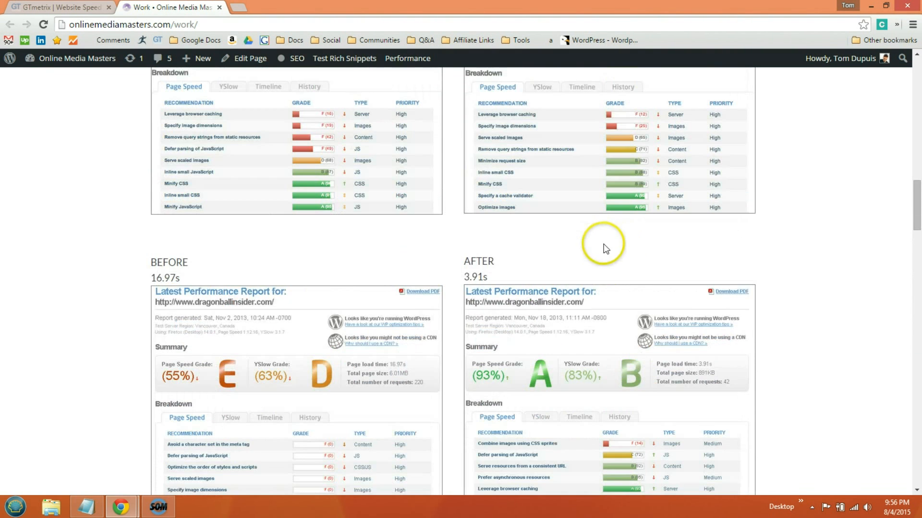
pyautogui.moveTo(488, 277); pyautogui.dragTo(460, 277)
pyautogui.scroll(6, 286, 267)
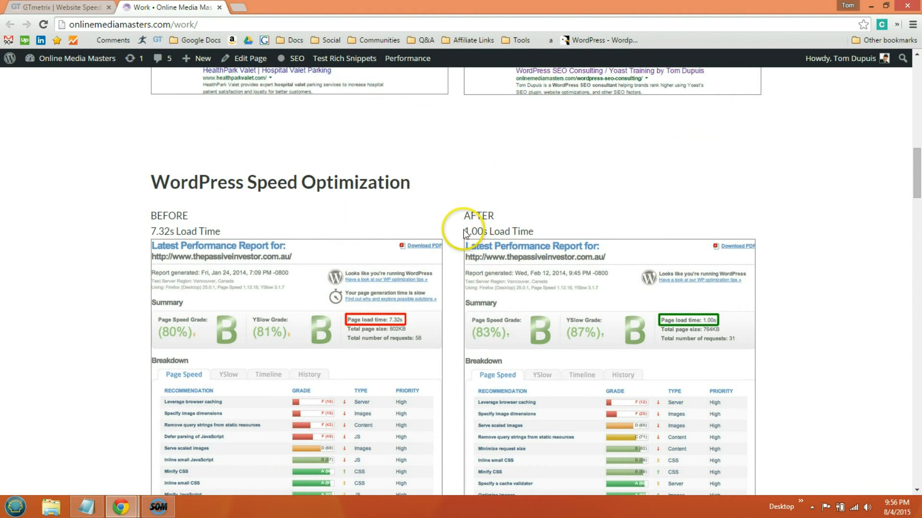
pyautogui.moveTo(465, 234); pyautogui.dragTo(534, 235)
pyautogui.click(523, 233)
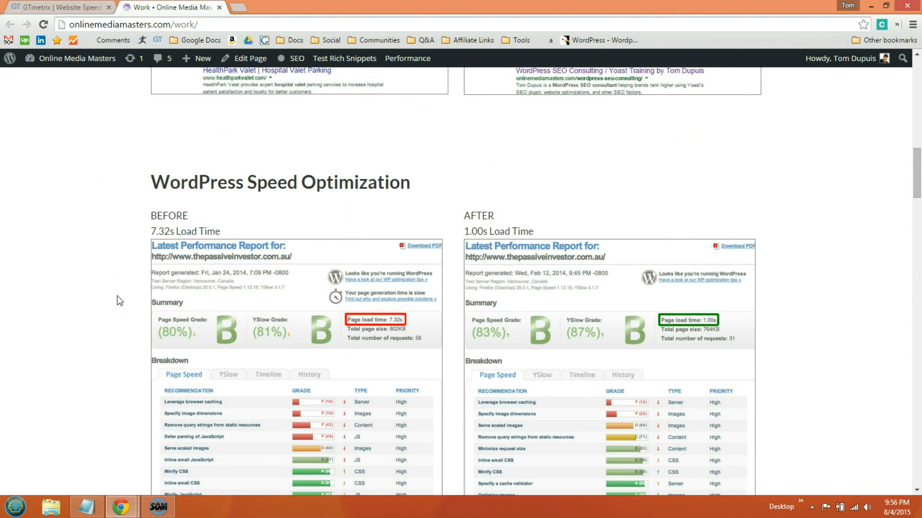
# - Bring the Notepad speed checklist up beside the work page
pyautogui.hotkey('alt', 'p')
pyautogui.hotkey('alt', 'Tab')
pyautogui.click(86, 506)
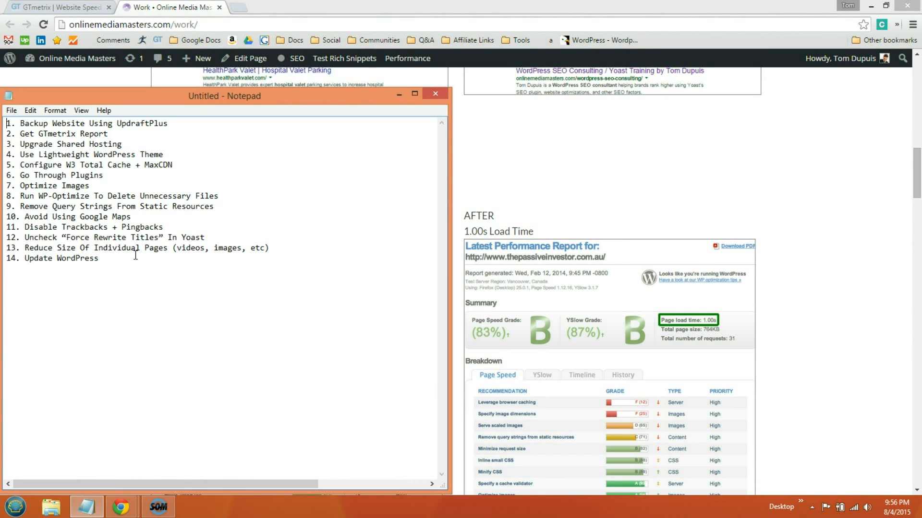
# - Highlight checklist items 1–4 in turn: UpdraftPlus backup, GTmetrix report, shared hosting upgrade, lightweight theme
pyautogui.click(164, 130)
pyautogui.hotkey('shift', 'Home')
pyautogui.moveTo(167, 124); pyautogui.dragTo(7, 123)
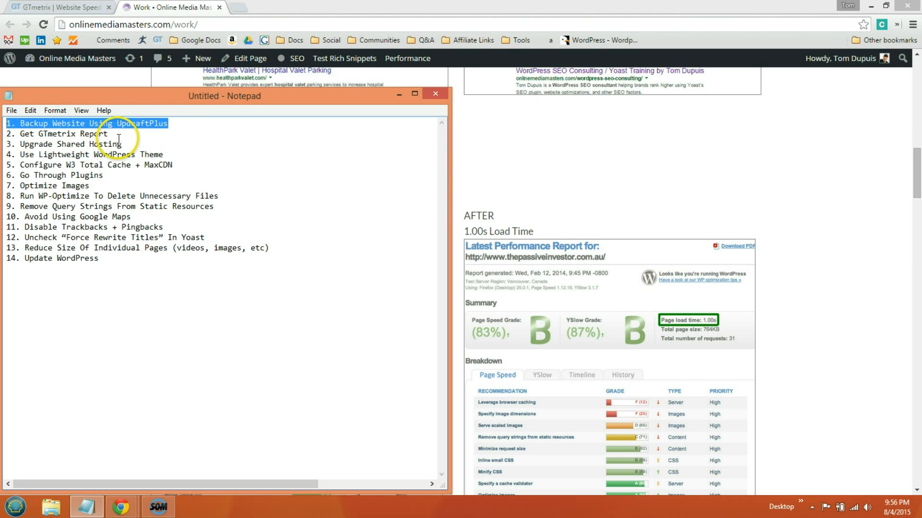
pyautogui.moveTo(120, 134); pyautogui.dragTo(7, 135)
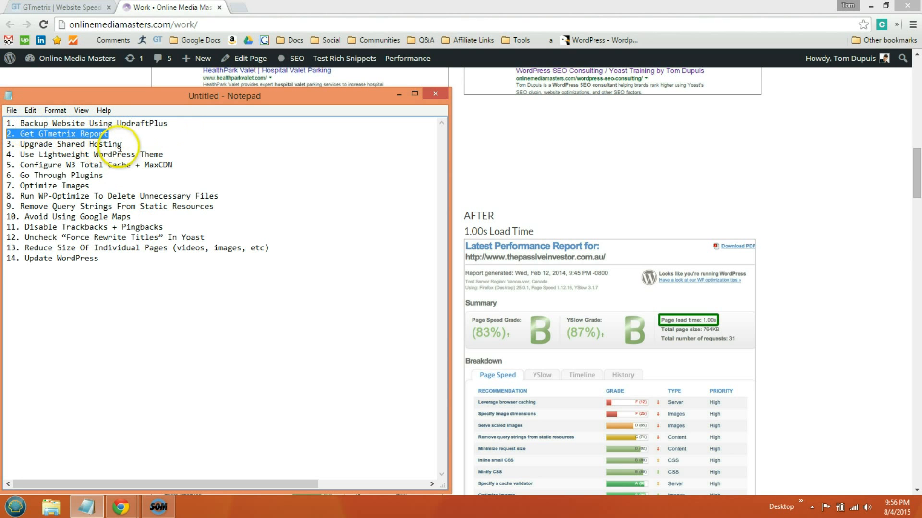
pyautogui.moveTo(129, 145); pyautogui.dragTo(8, 145)
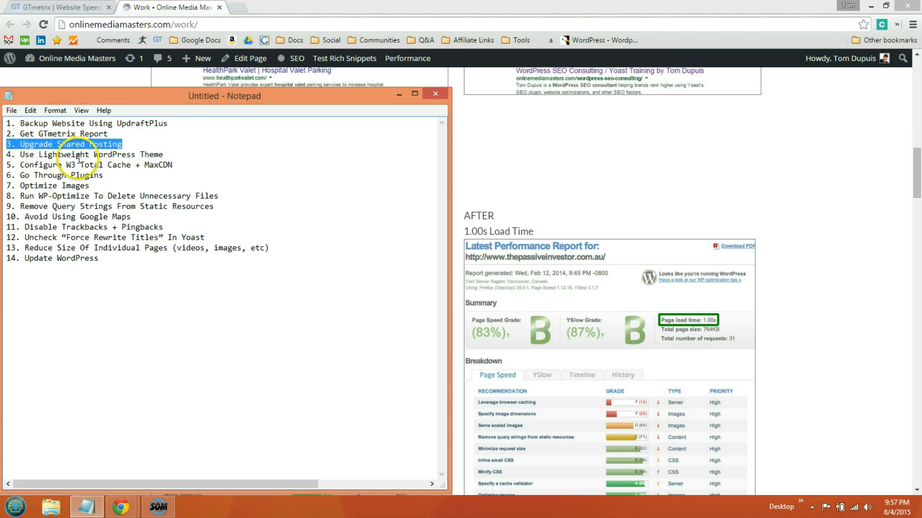
pyautogui.click(169, 156)
pyautogui.moveTo(169, 155); pyautogui.dragTo(7, 156)
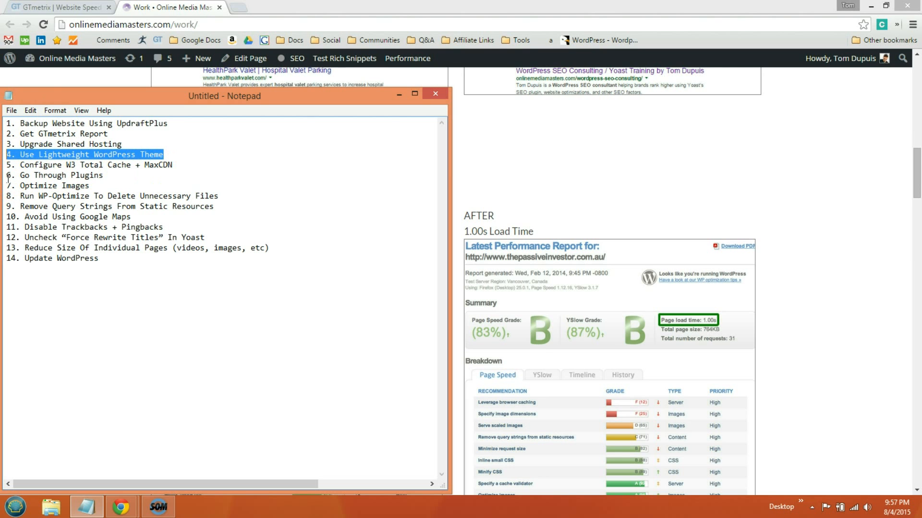
# - Highlight items 7–9, then delete item 10, Avoid Using Google Maps
pyautogui.click(22, 182)
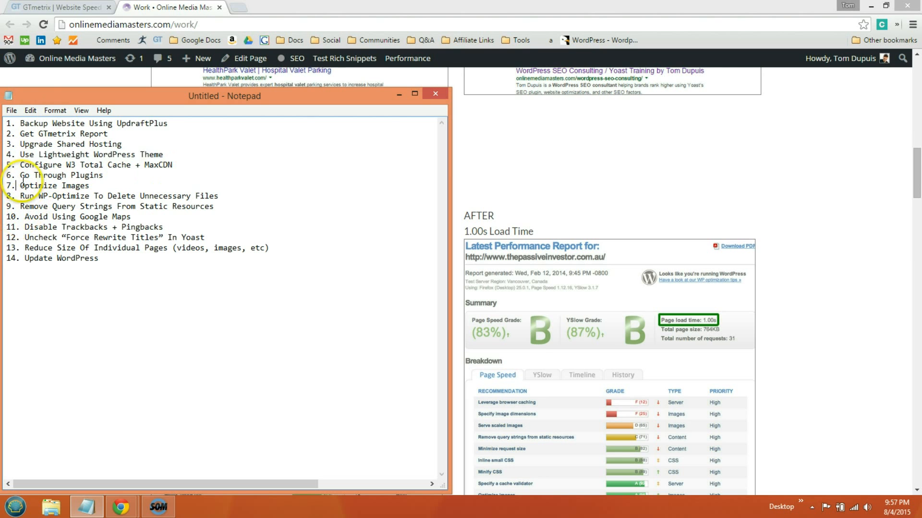
pyautogui.moveTo(23, 181); pyautogui.dragTo(92, 186)
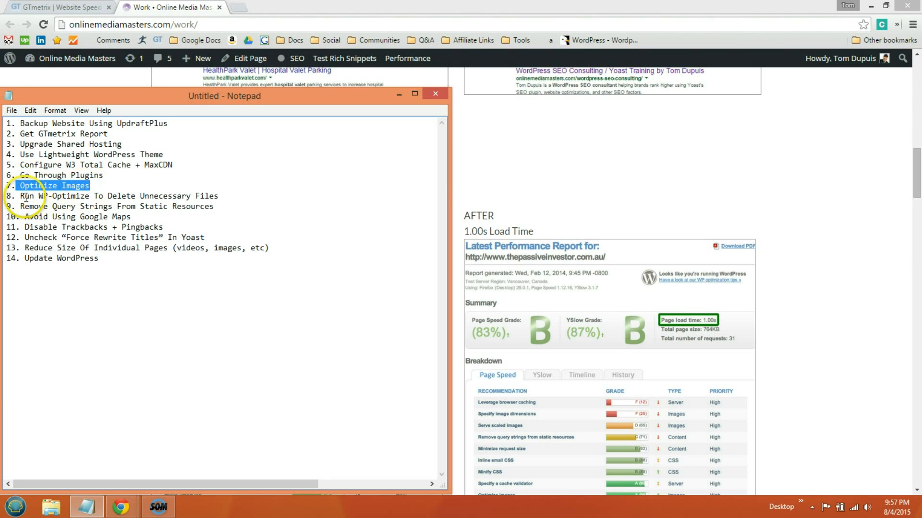
pyautogui.moveTo(20, 196); pyautogui.dragTo(91, 197)
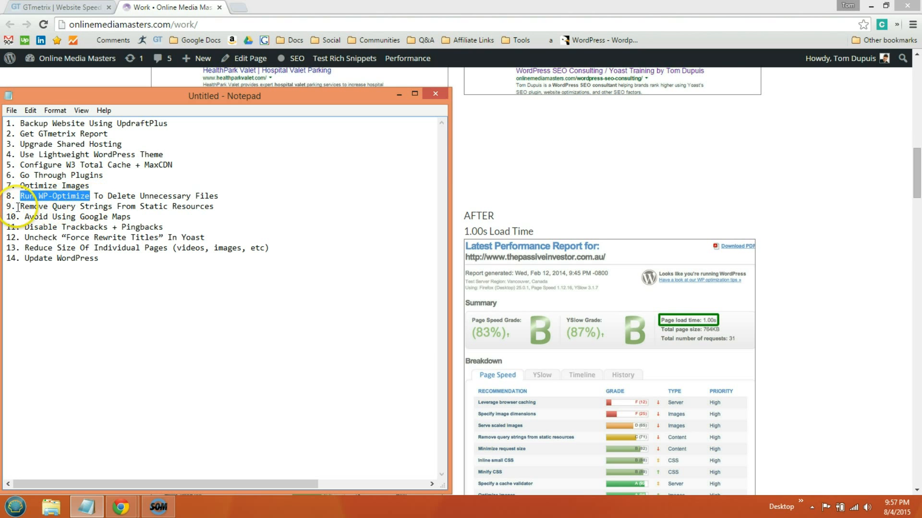
pyautogui.moveTo(19, 207); pyautogui.dragTo(214, 205)
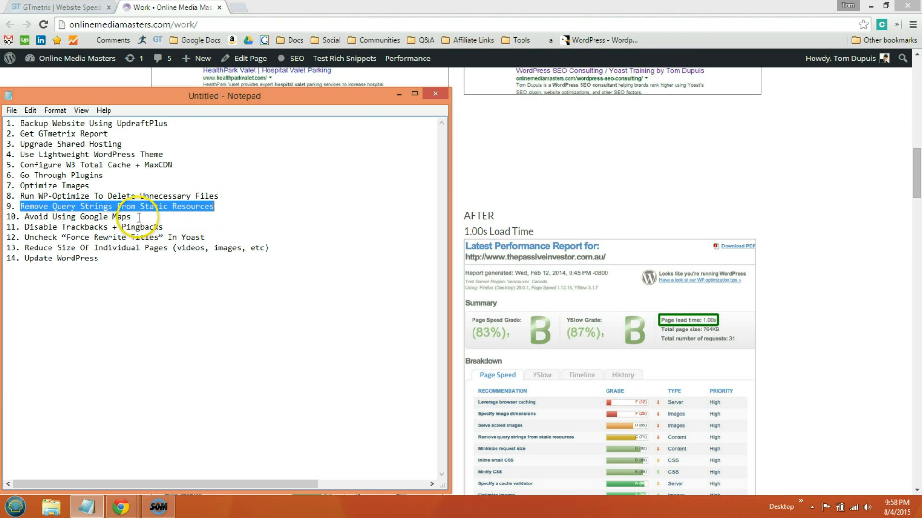
pyautogui.moveTo(135, 217); pyautogui.dragTo(16, 218)
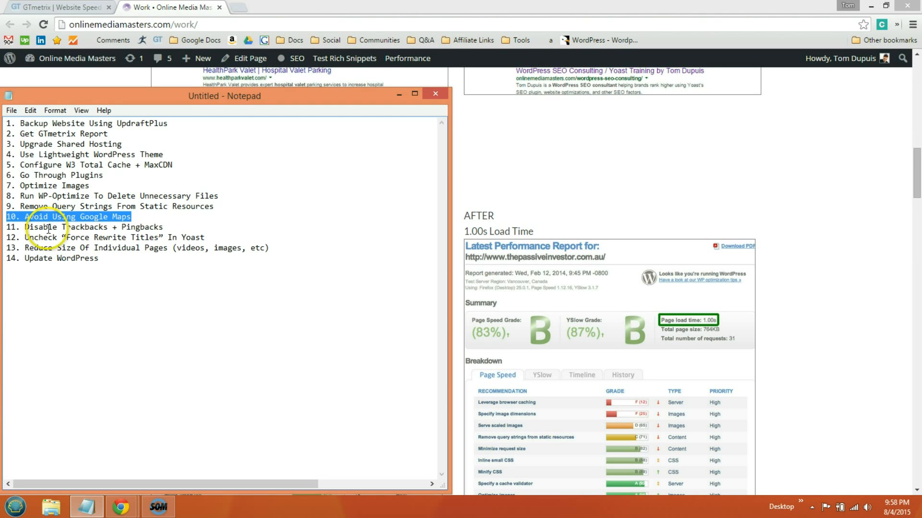
pyautogui.press('BackSpace')
pyautogui.press('BackSpace')
# - Go through items 13 and 14, Update WordPress, mark item 1, and return to the browser
pyautogui.click(127, 253)
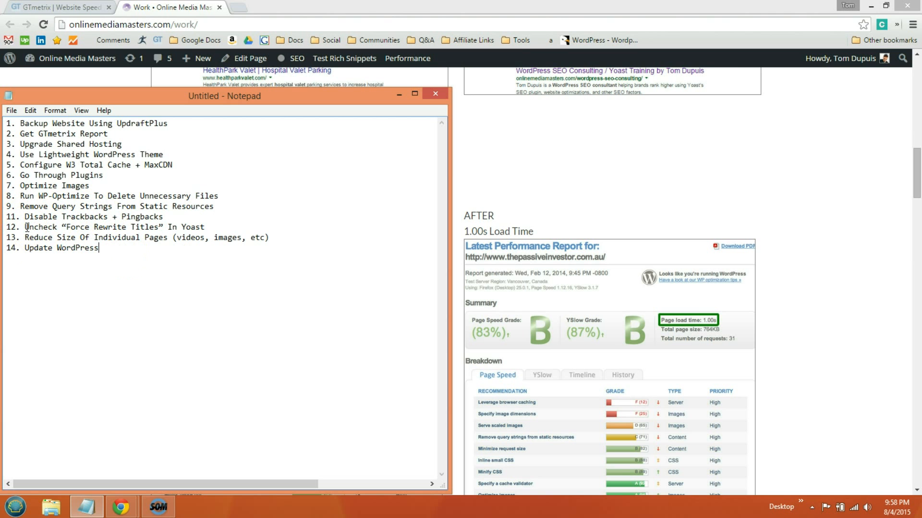
pyautogui.moveTo(25, 238); pyautogui.dragTo(280, 238)
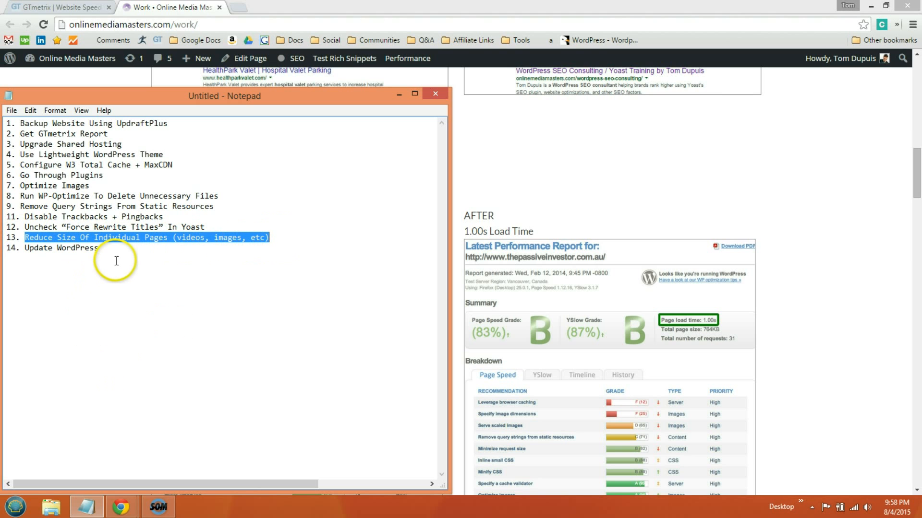
pyautogui.moveTo(117, 260); pyautogui.dragTo(7, 258)
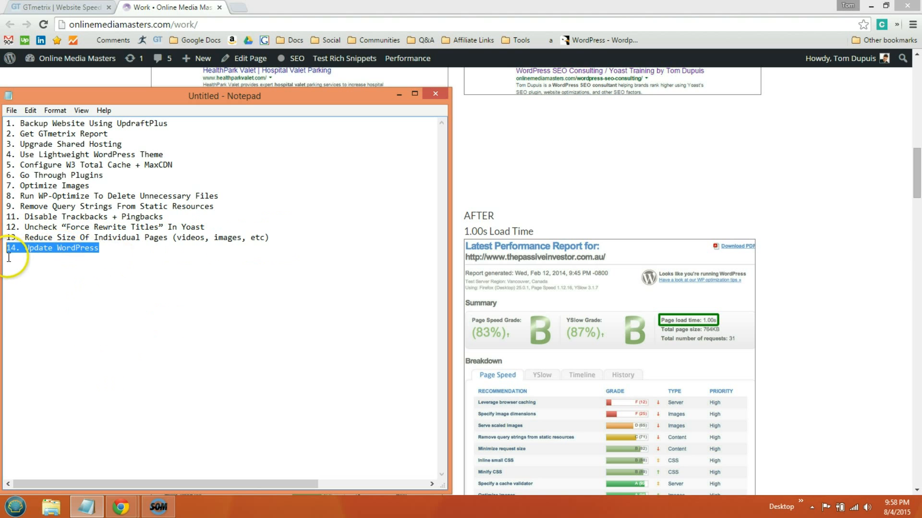
pyautogui.click(115, 263)
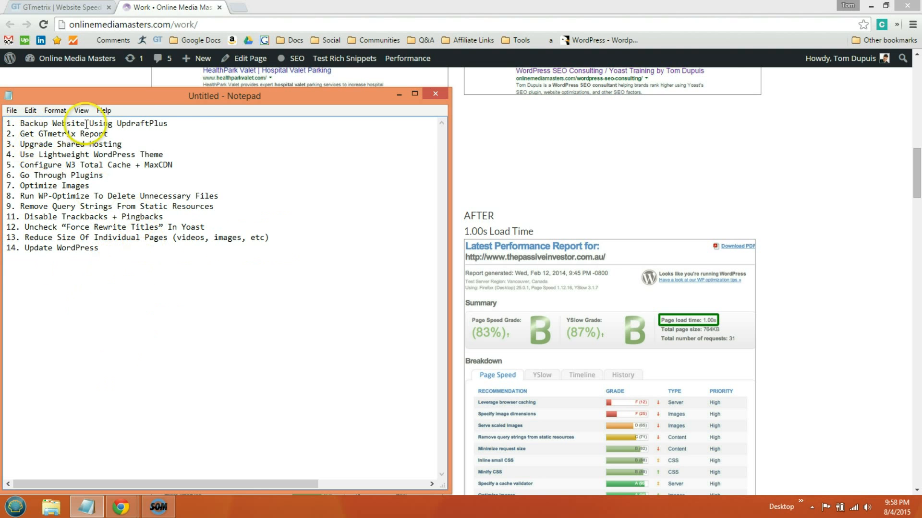
pyautogui.moveTo(183, 121); pyautogui.dragTo(7, 123)
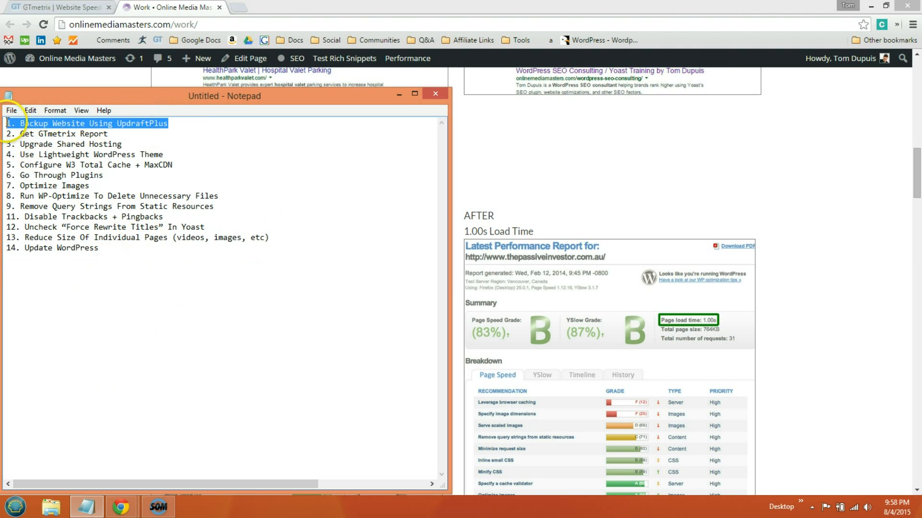
pyautogui.click(235, 8)
# - Load the site's WordPress admin in a new tab and go to Add New Plugins
pyautogui.click(237, 7)
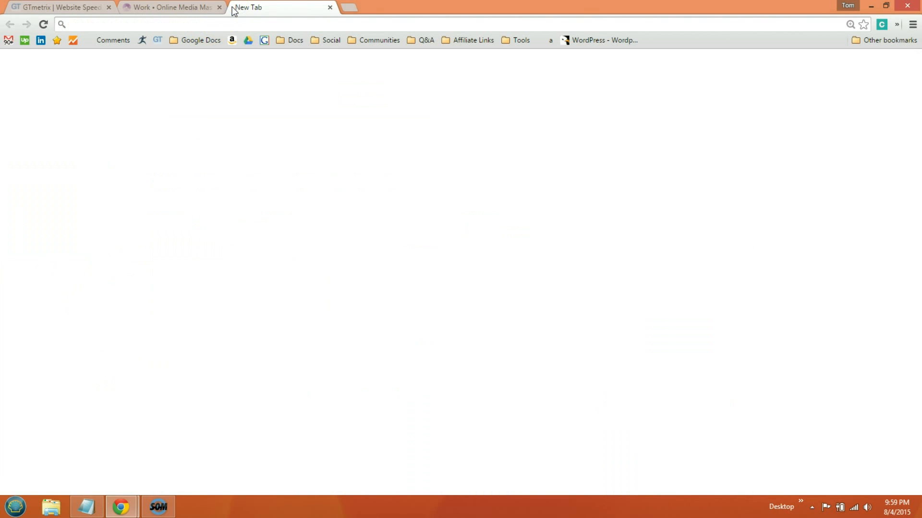
pyautogui.write('onlinemediamasters.com/wp-admin/post.php?post=5773&action=edit')
pyautogui.press('Return')
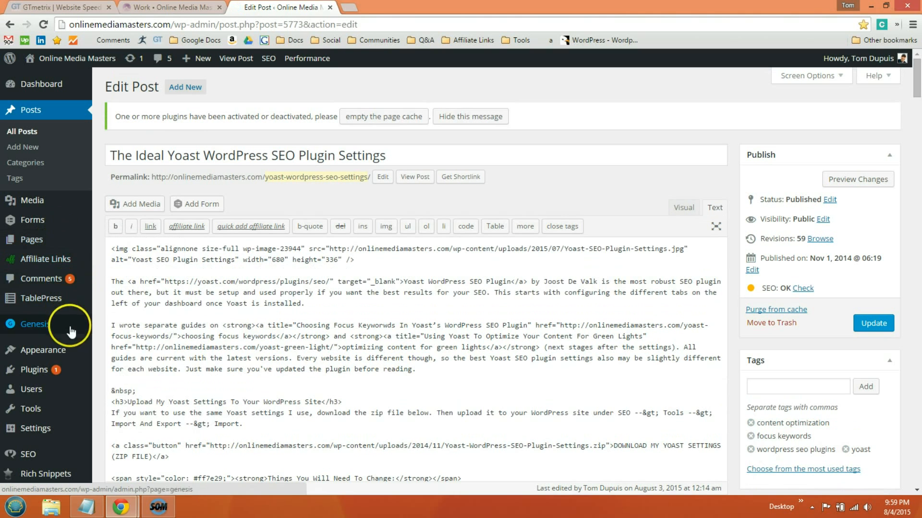
pyautogui.moveTo(62, 368)
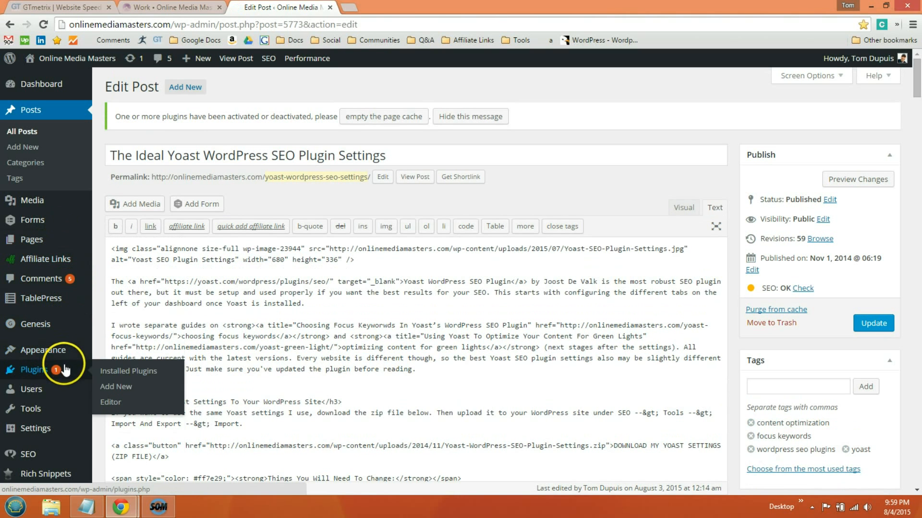
pyautogui.click(112, 385)
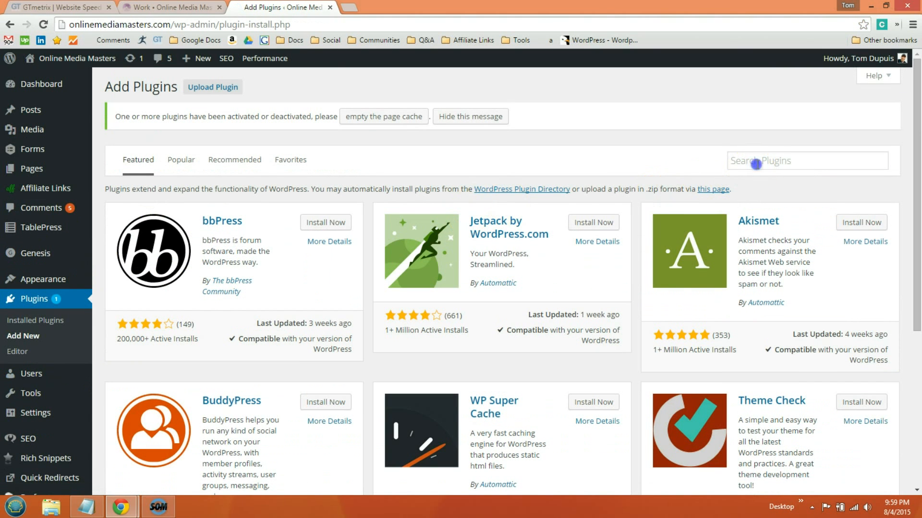
# - Search for updraftplus, then install and activate UpdraftPlus Backup and Restoration
pyautogui.click(755, 162)
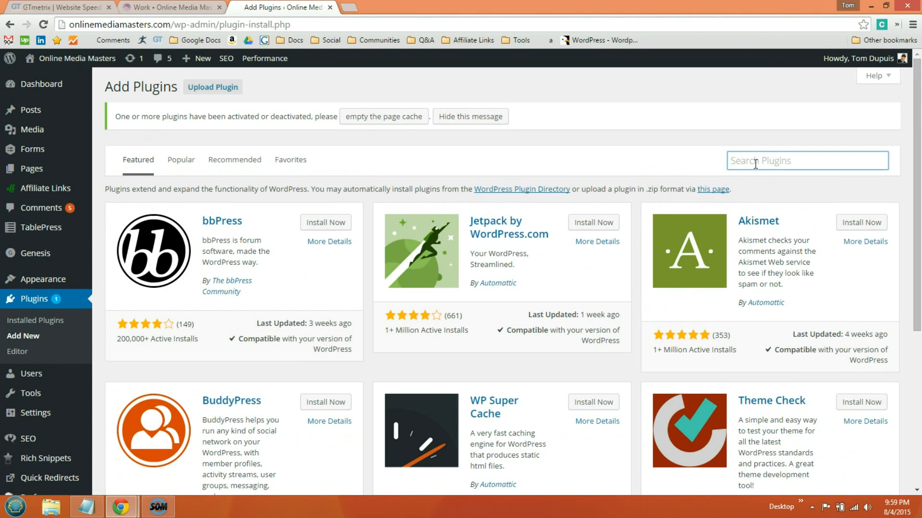
pyautogui.write('updraftplus')
pyautogui.press('Return')
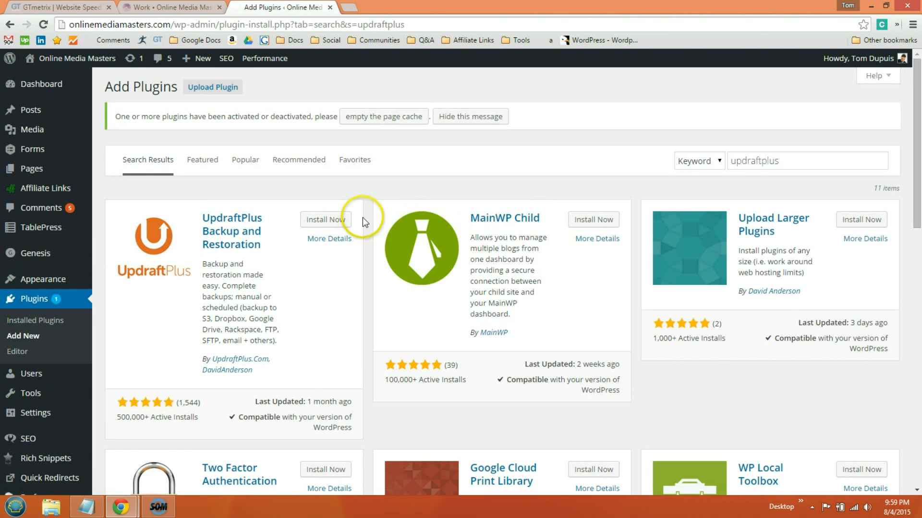
pyautogui.click(340, 219)
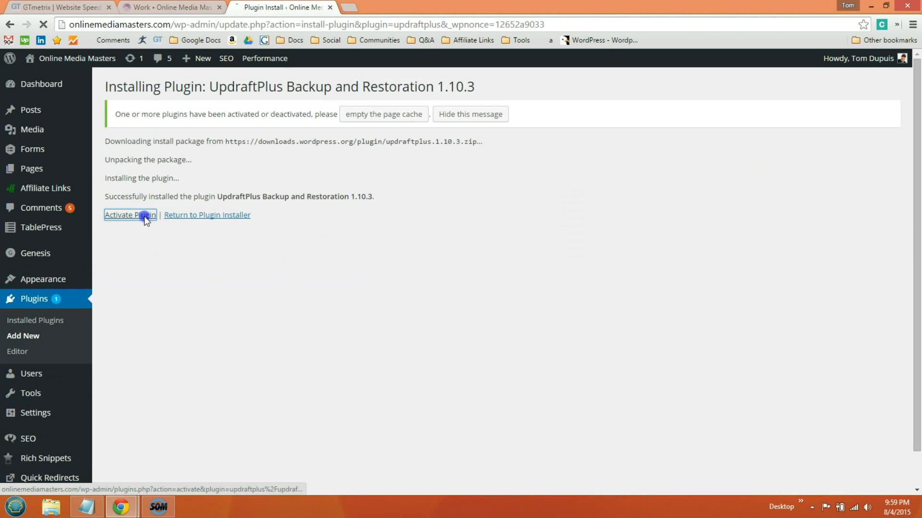
pyautogui.click(145, 216)
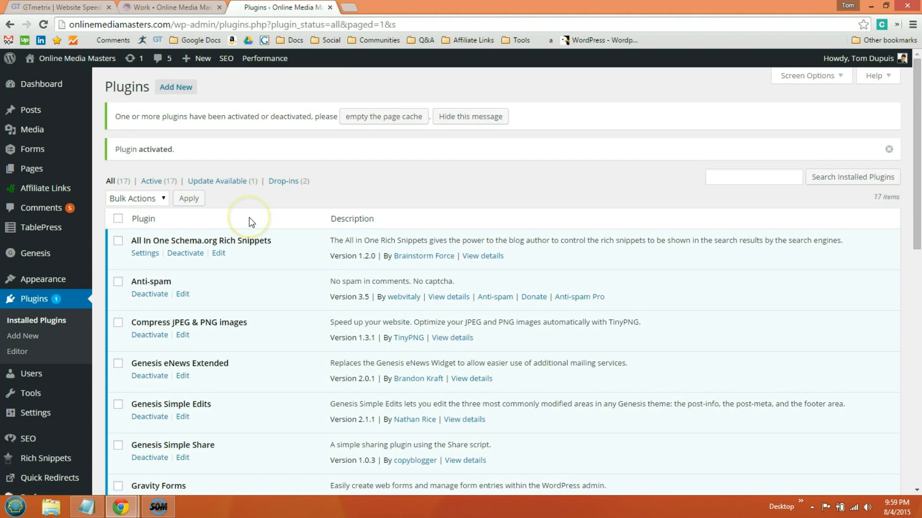
pyautogui.scroll(-4, 249, 221)
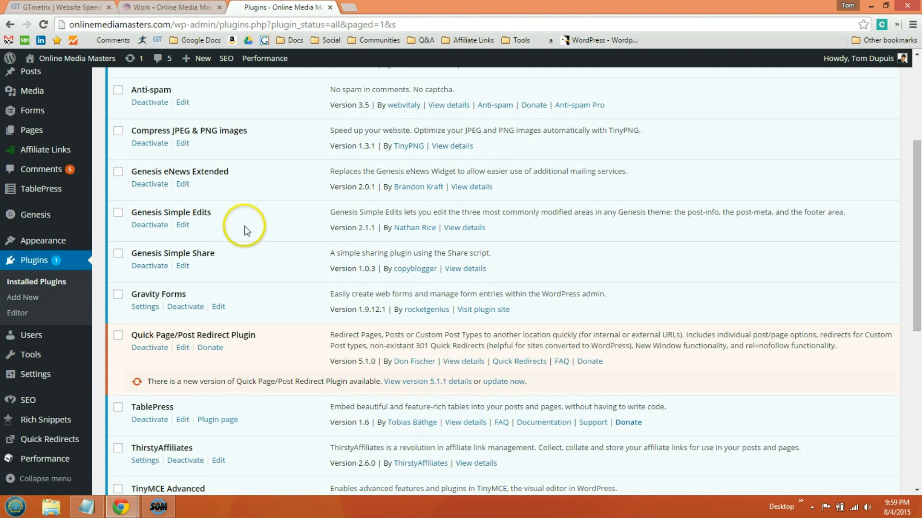
pyautogui.moveTo(62, 375)
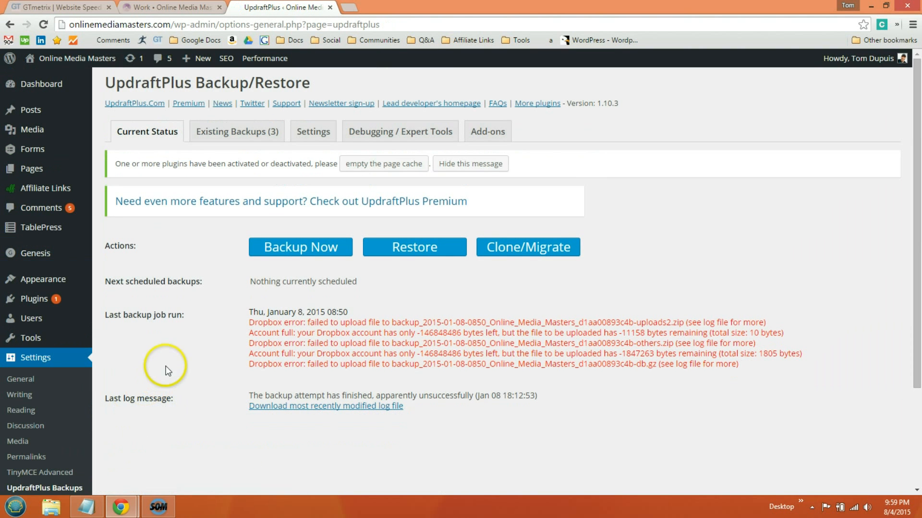
# - Start an UpdraftPlus backup, view its Settings tab, and return to the Notepad checklist
pyautogui.click(279, 256)
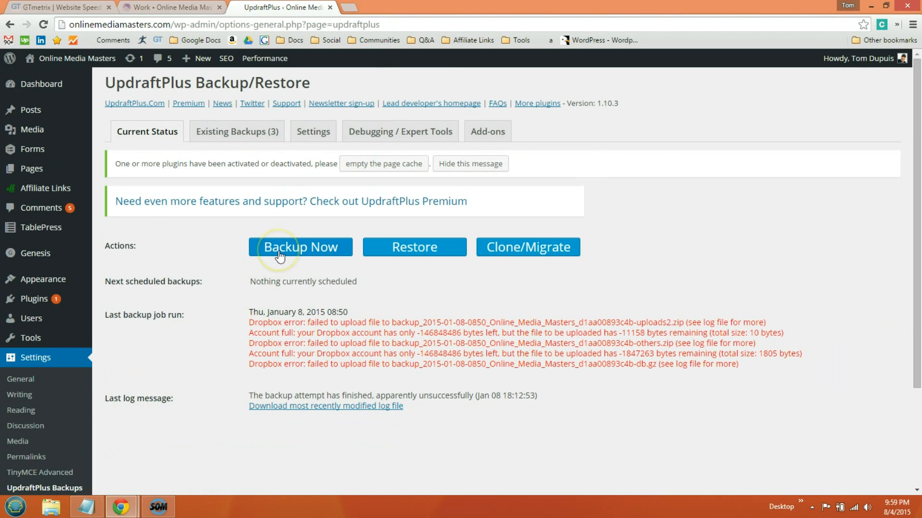
pyautogui.click(313, 134)
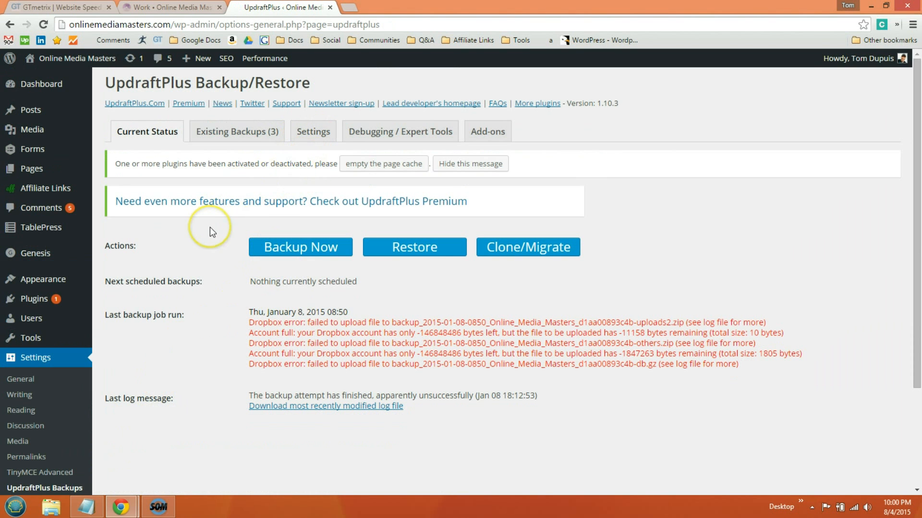
pyautogui.hotkey('alt', 'Tab')
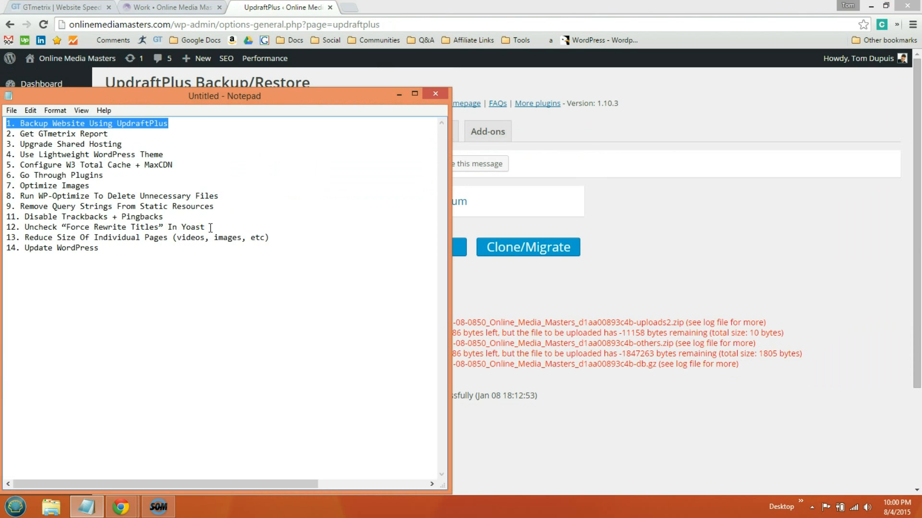
# - Highlight checklist item 2, Get GTmetrix Report, in Notepad
pyautogui.click(181, 253)
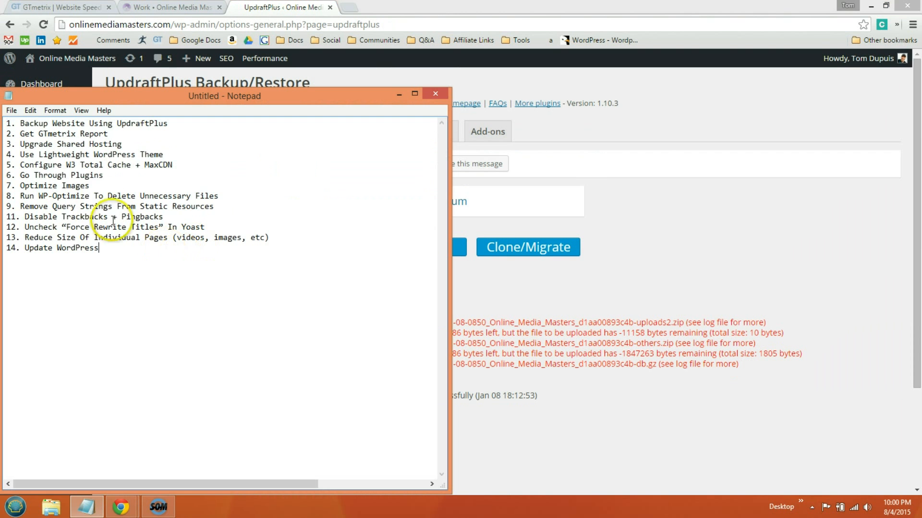
pyautogui.click(121, 133)
pyautogui.moveTo(120, 133); pyautogui.dragTo(21, 134)
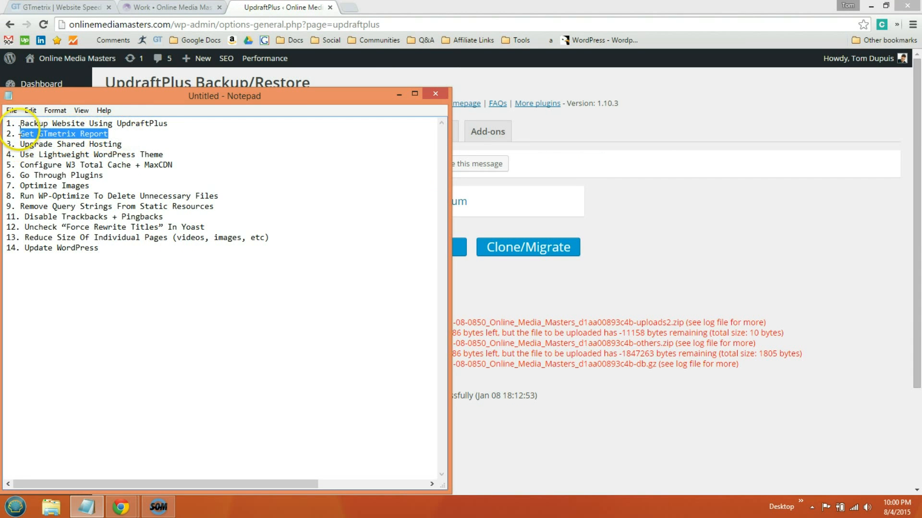
# - Open the site's WordPress Speed Optimization page and copy its URL
pyautogui.click(80, 7)
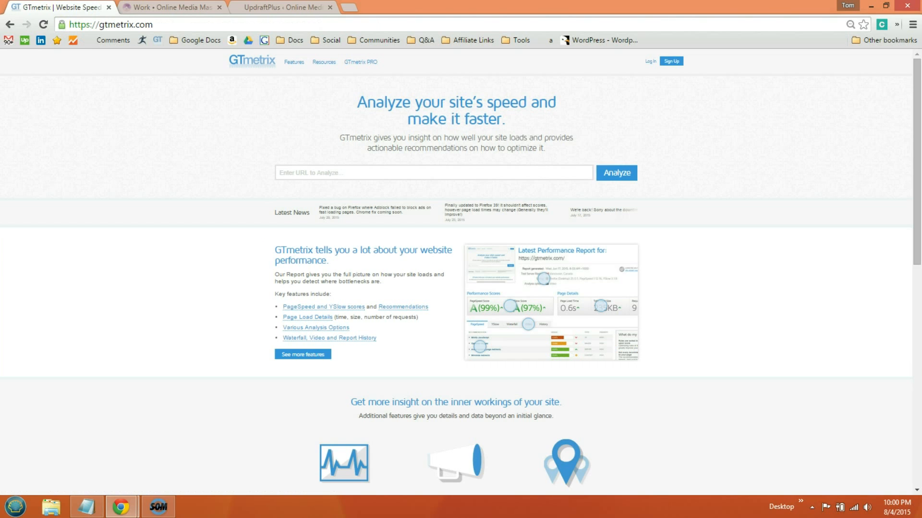
pyautogui.click(160, 8)
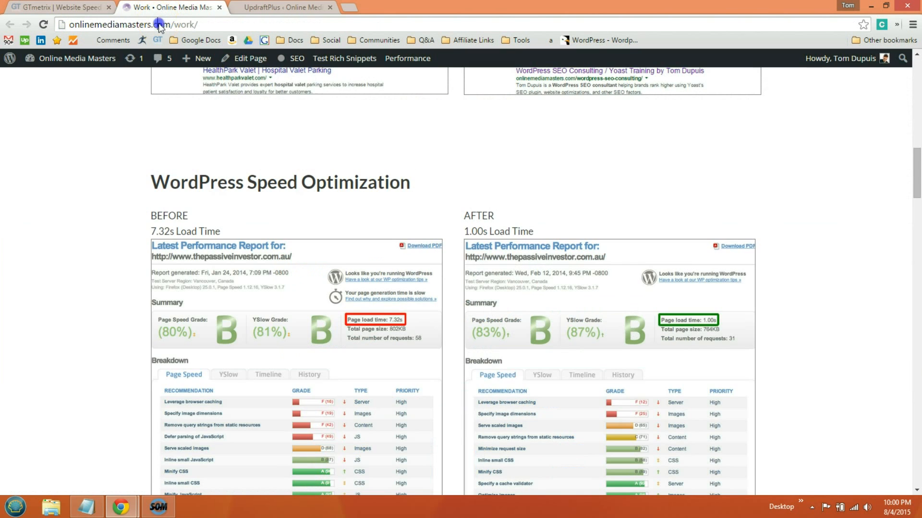
pyautogui.click(158, 23)
pyautogui.scroll(10, 339, 150)
pyautogui.moveTo(402, 120)
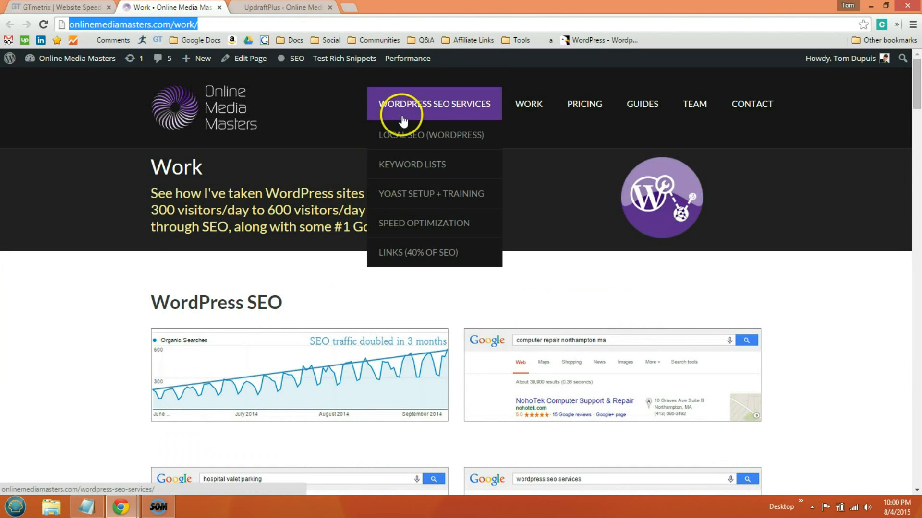
pyautogui.click(412, 221)
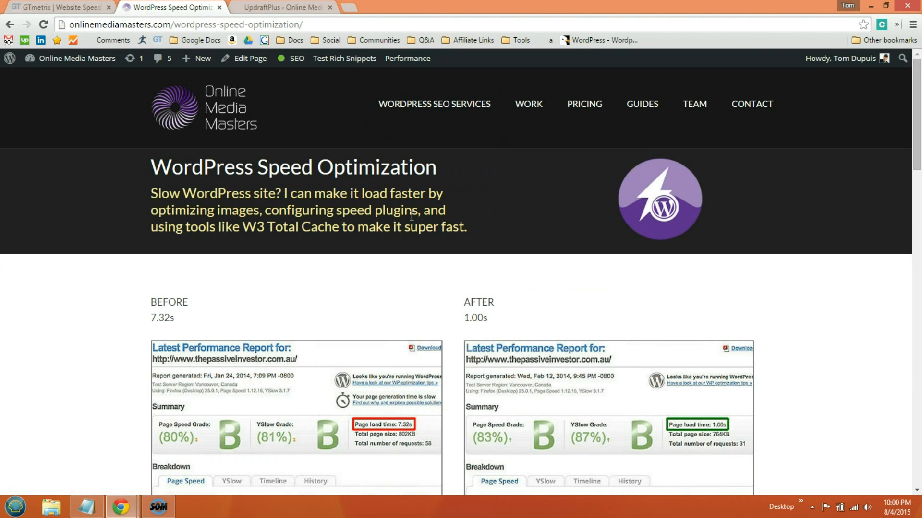
pyautogui.click(218, 26)
pyautogui.hotkey('ctrl', 'c')
pyautogui.click(121, 197)
pyautogui.click(221, 117)
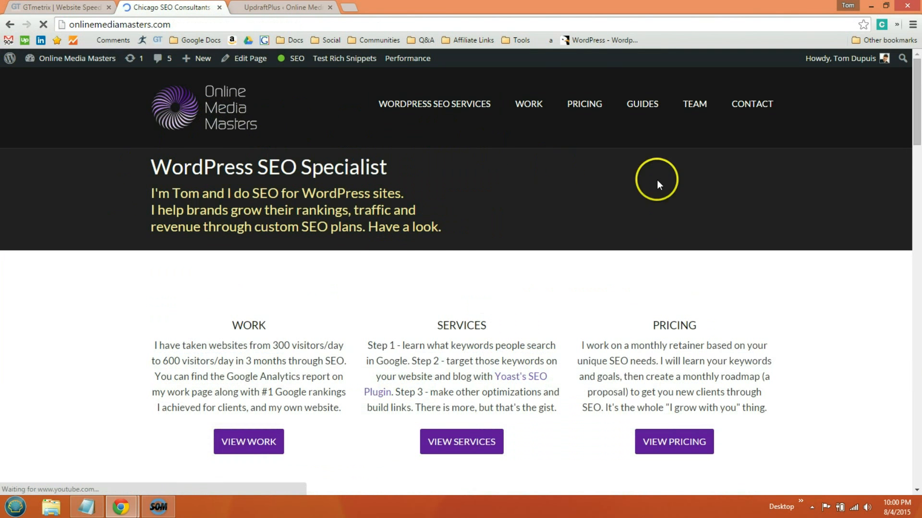
pyautogui.click(11, 25)
# - Paste onlinemediamasters.com/wordpress-speed-optimization/ into GTmetrix and start the analysis
pyautogui.click(60, 7)
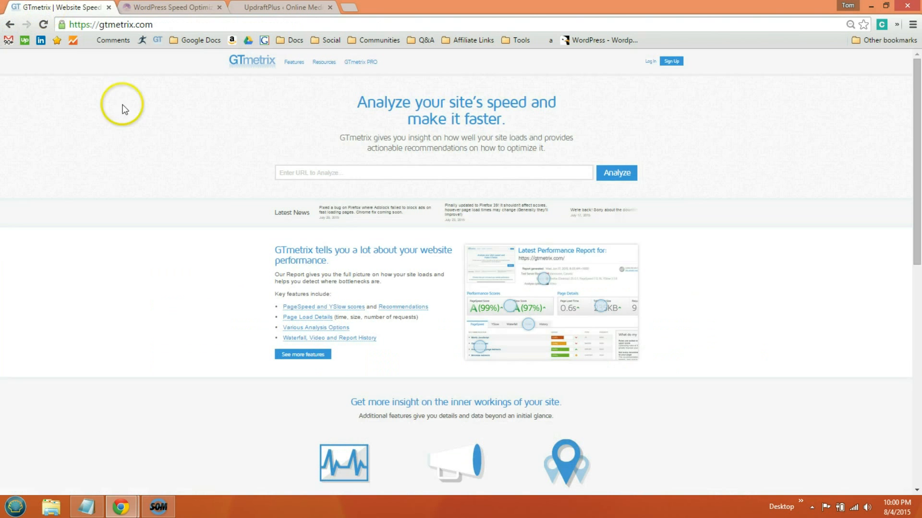
pyautogui.click(304, 171)
pyautogui.hotkey('ctrl', 'v')
pyautogui.click(614, 173)
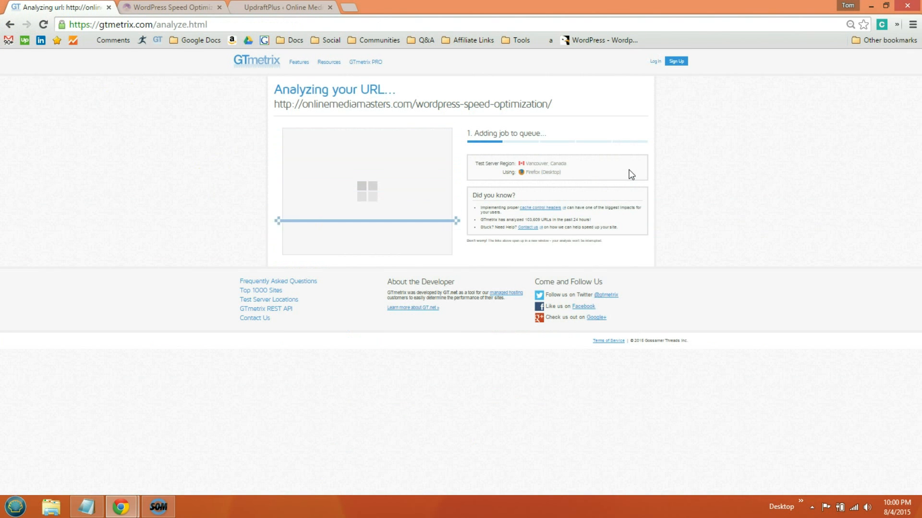
# - Load the why-is-wordpress-so-slow article in a new tab, view its 98%/94%/0.39s report, then return to GTmetrix
pyautogui.click(350, 9)
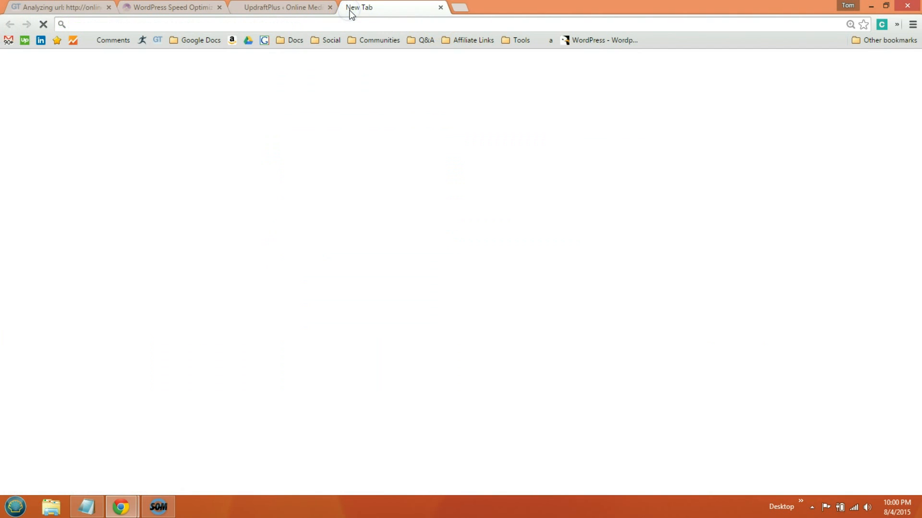
pyautogui.write('why')
pyautogui.press('Down')
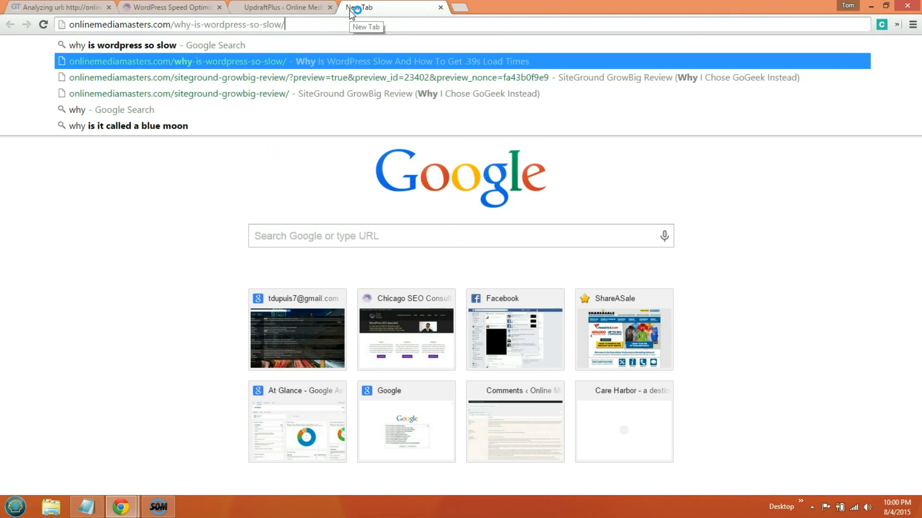
pyautogui.press('Return')
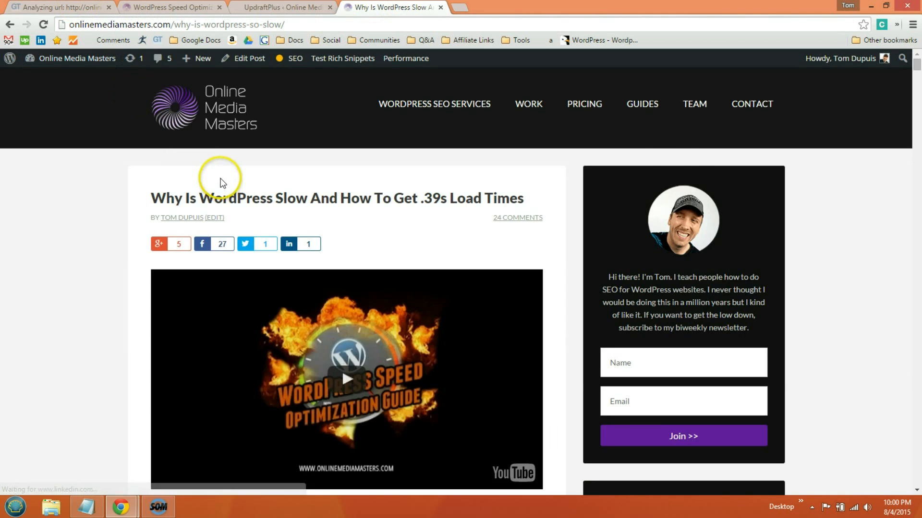
pyautogui.scroll(-15, 220, 181)
pyautogui.scroll(-2, 222, 186)
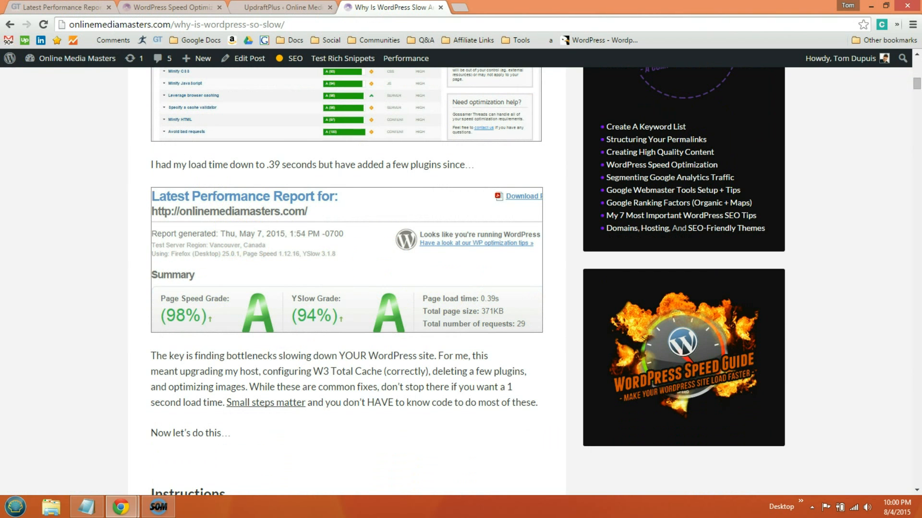
pyautogui.click(57, 7)
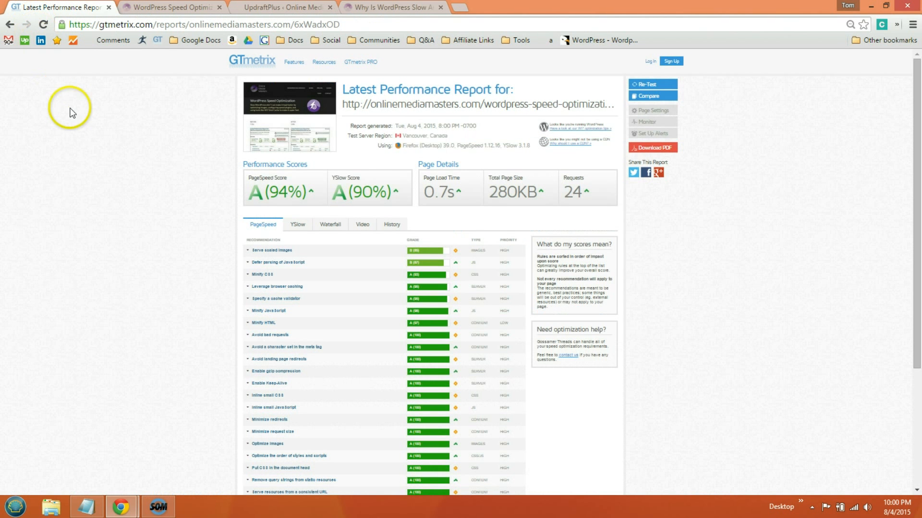
# - Highlight the 0.7s page load time, then expand Serve scaled images showing 23.4KiB possible savings
pyautogui.moveTo(459, 192); pyautogui.dragTo(420, 204)
pyautogui.scroll(-2, 412, 237)
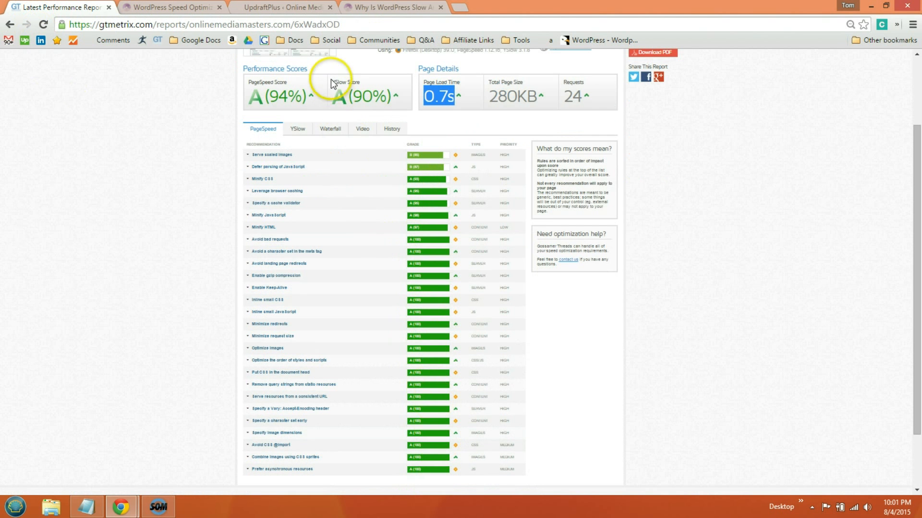
pyautogui.scroll(2, 350, 243)
pyautogui.click(184, 240)
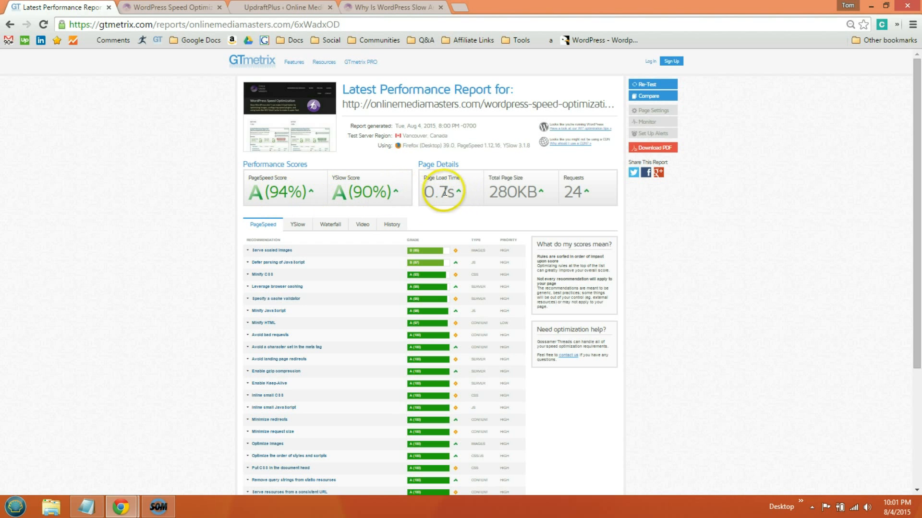
pyautogui.scroll(-2, 420, 194)
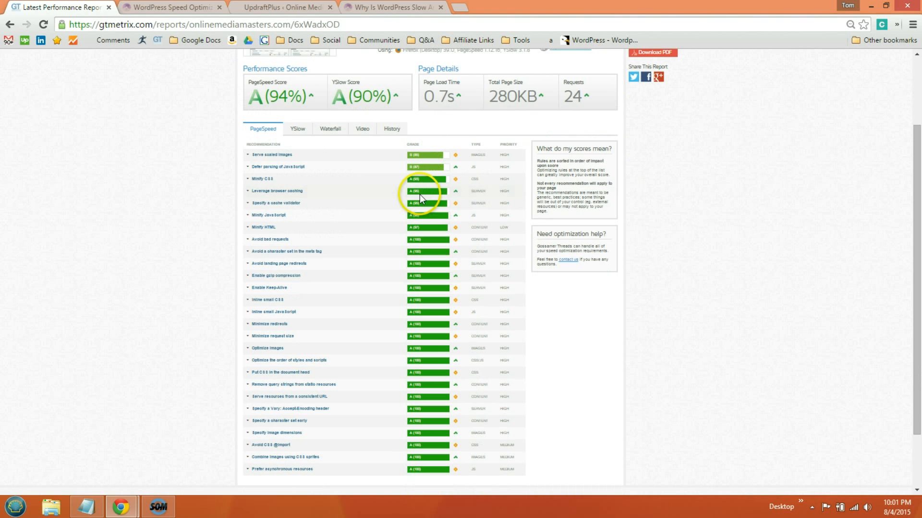
pyautogui.click(270, 156)
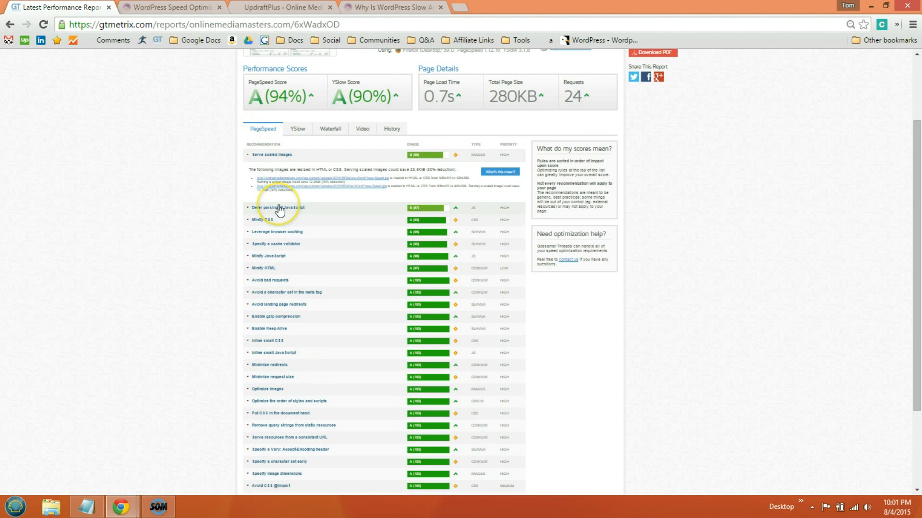
pyautogui.scroll(2, 280, 210)
pyautogui.scroll(2, 279, 205)
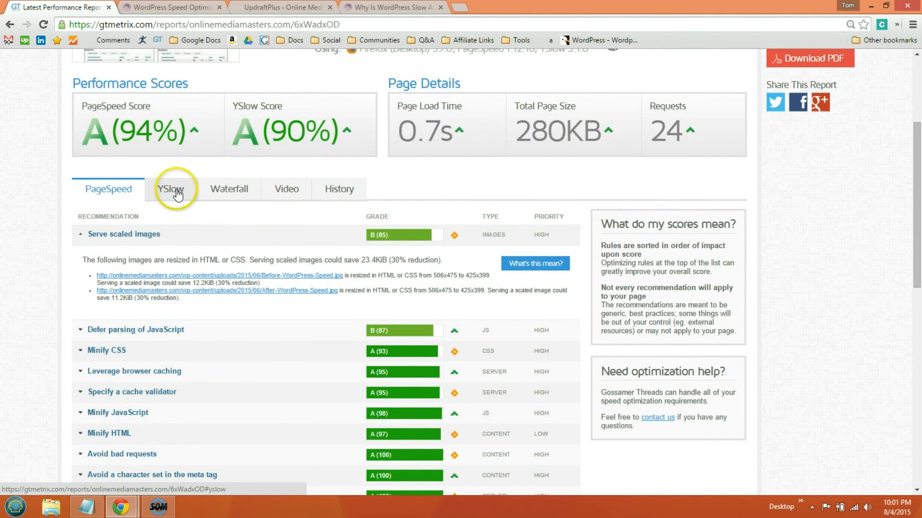
# - Switch the report to YSlow recommendations, led by Use a CDN at F (0), and scroll to the top
pyautogui.click(177, 193)
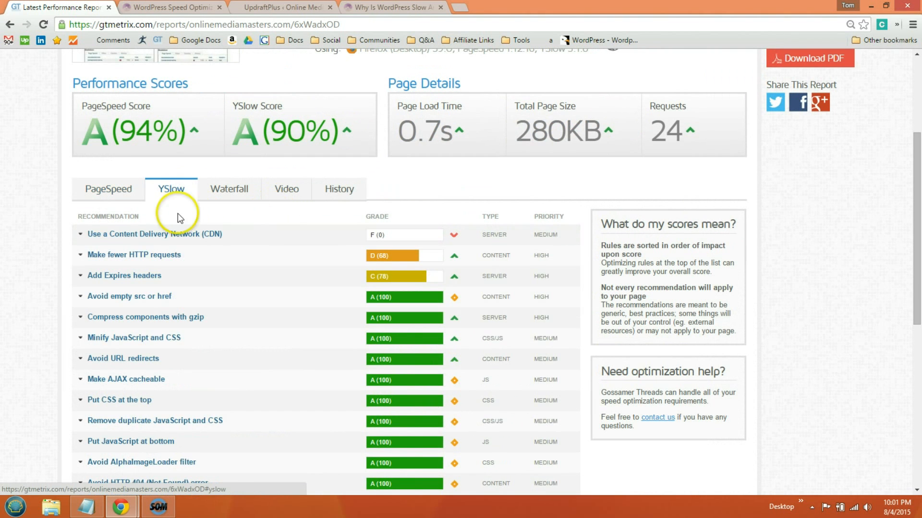
pyautogui.click(125, 196)
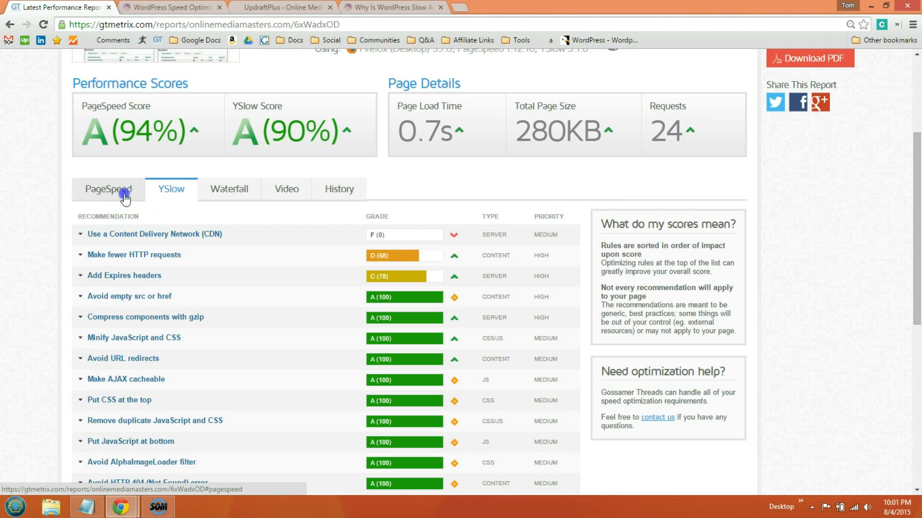
pyautogui.click(163, 188)
pyautogui.scroll(4, 120, 206)
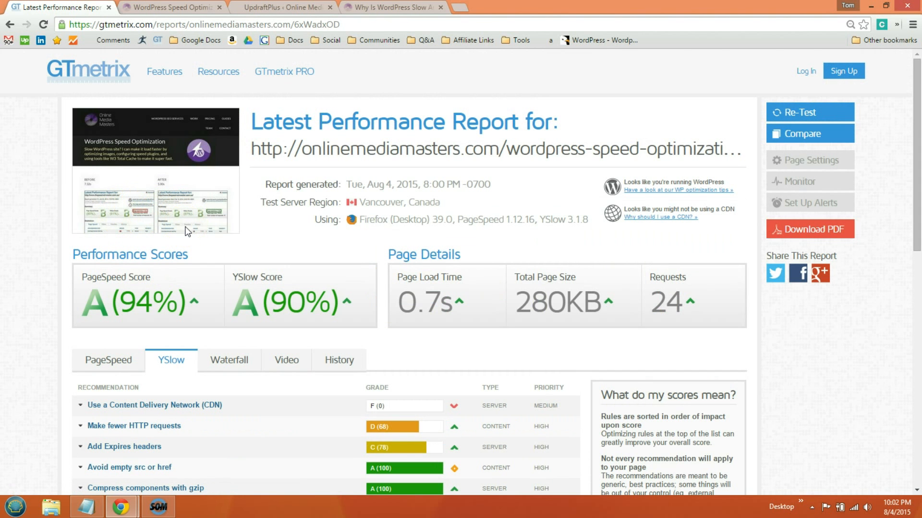
pyautogui.hotkey('alt', 'Tab')
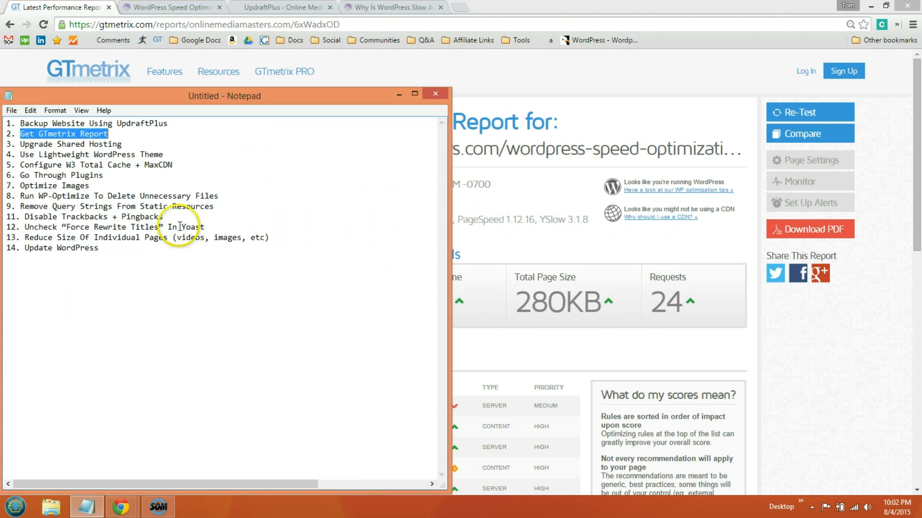
pyautogui.click(113, 238)
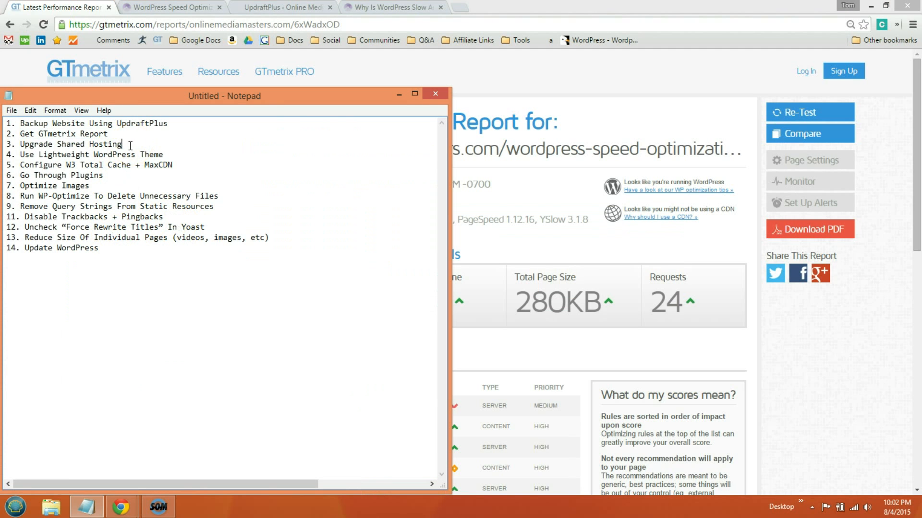
pyautogui.moveTo(130, 145); pyautogui.dragTo(6, 148)
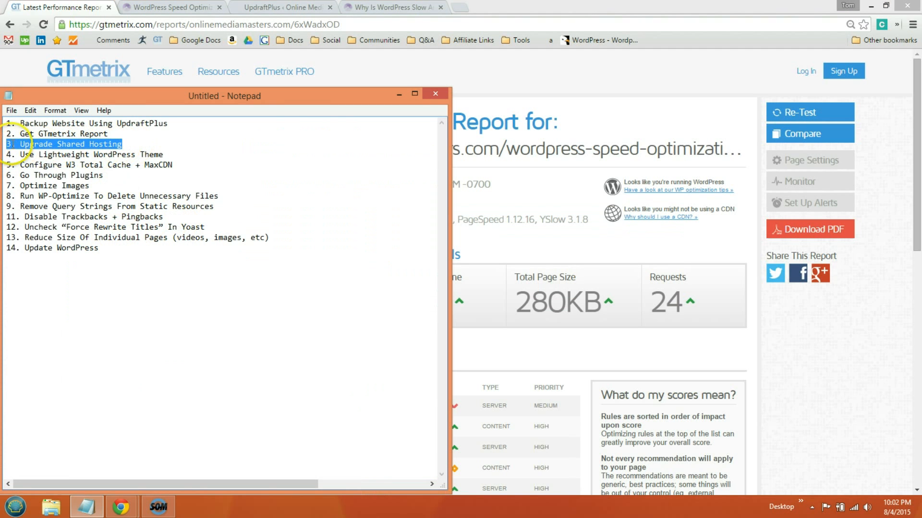
pyautogui.click(24, 148)
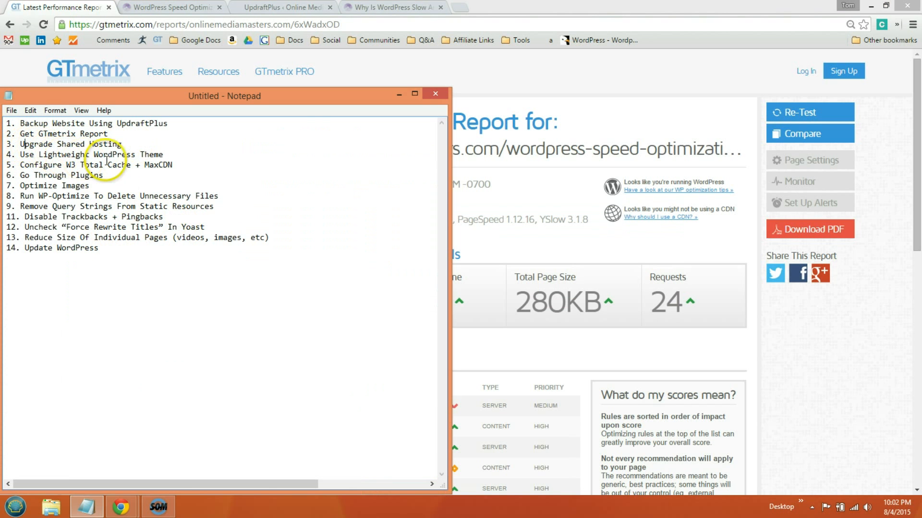
pyautogui.moveTo(174, 152); pyautogui.dragTo(6, 148)
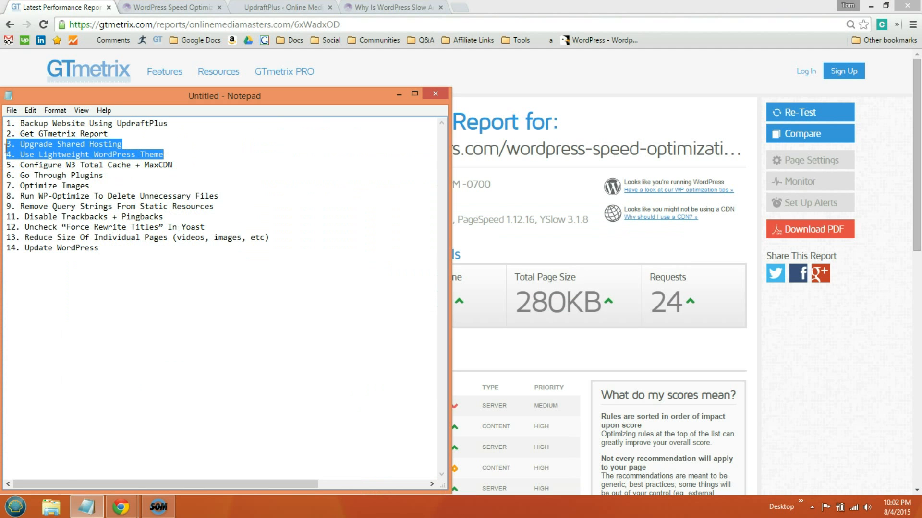
pyautogui.click(126, 176)
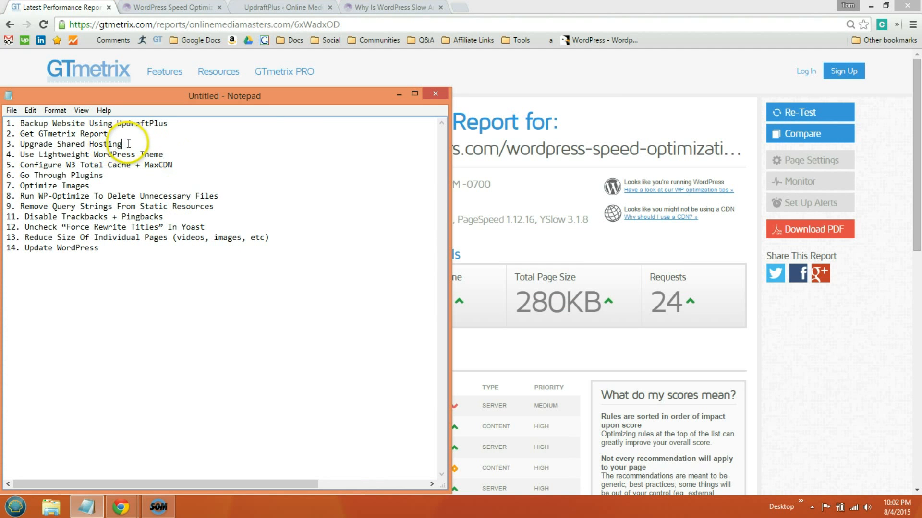
pyautogui.moveTo(128, 142); pyautogui.dragTo(8, 148)
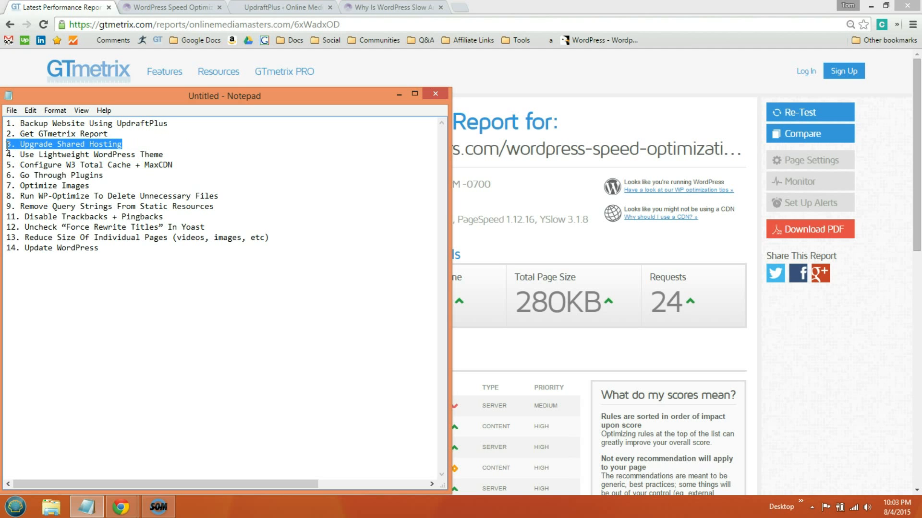
# - Open SiteGround's WordPress hosting page in a new tab and scroll to the plan cards
pyautogui.click(461, 10)
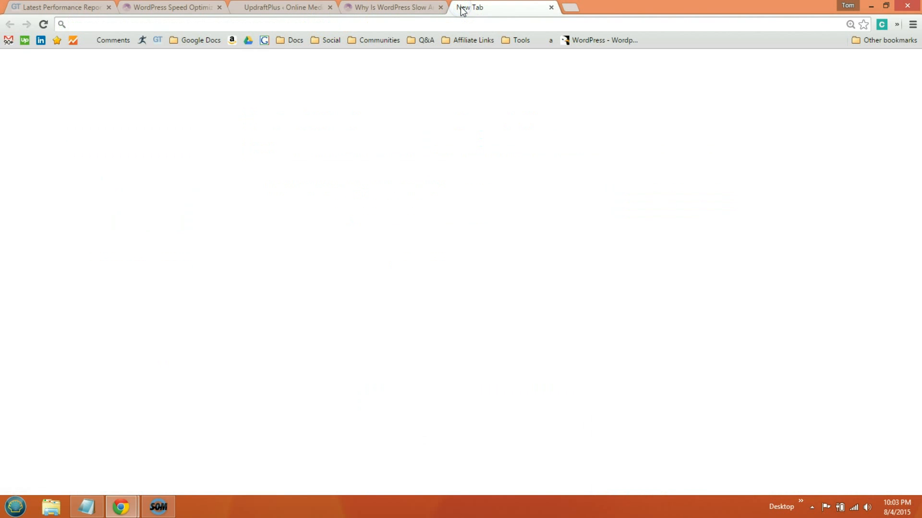
pyautogui.write('siteground.com/wordpress-hosting.htm')
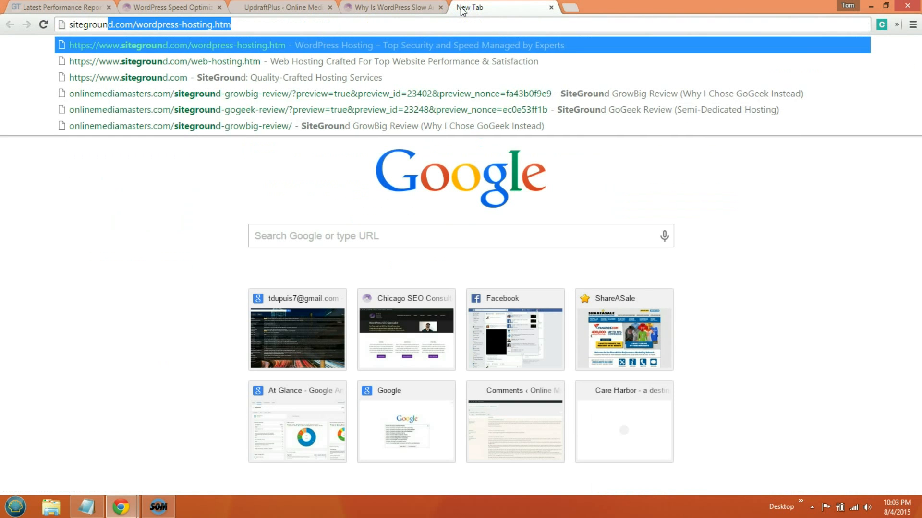
pyautogui.press('Return')
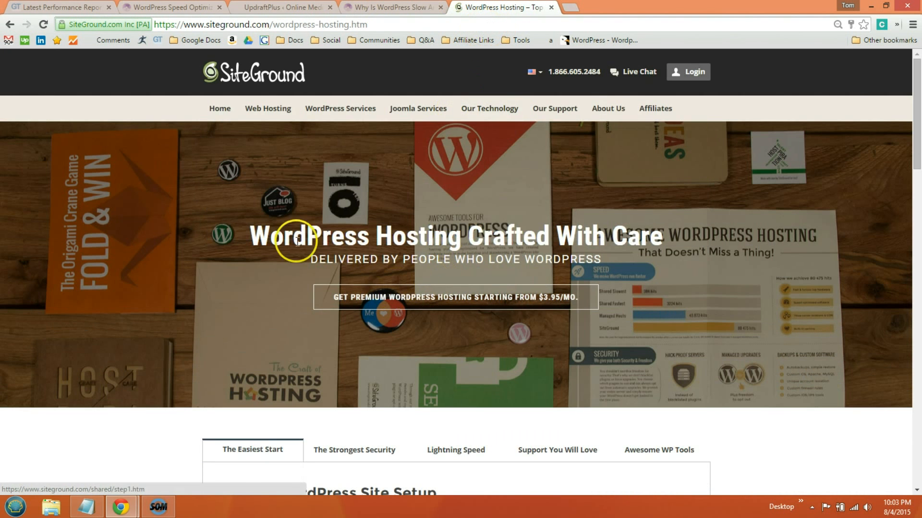
pyautogui.scroll(-10, 310, 192)
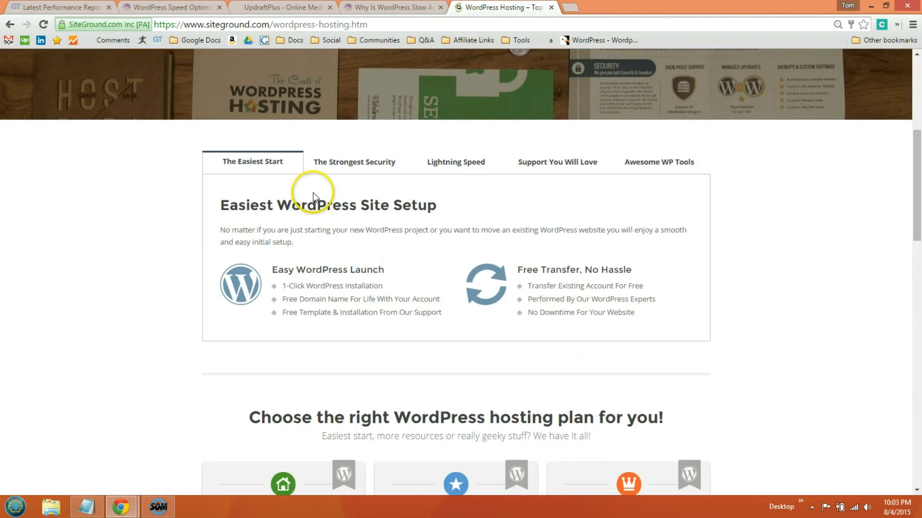
pyautogui.scroll(-2, 313, 192)
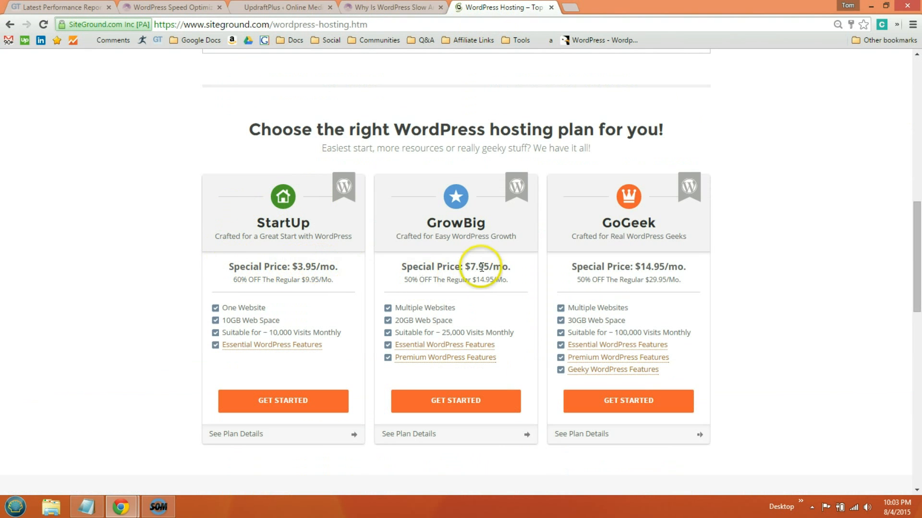
# - Highlight the GoGeek, GrowBig and StartUp plans and their $3.95/mo. and $14.95/mo. prices
pyautogui.click(646, 265)
pyautogui.moveTo(645, 265); pyautogui.dragTo(678, 267)
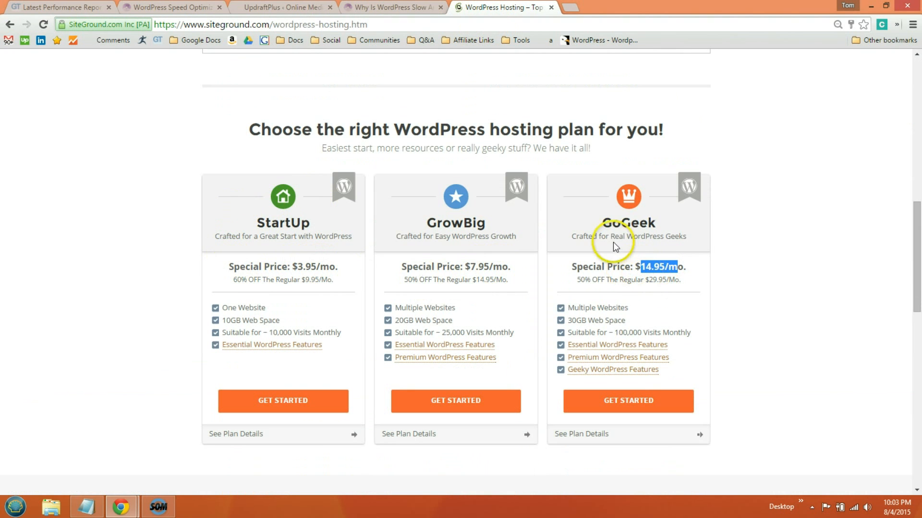
pyautogui.moveTo(598, 223); pyautogui.dragTo(671, 217)
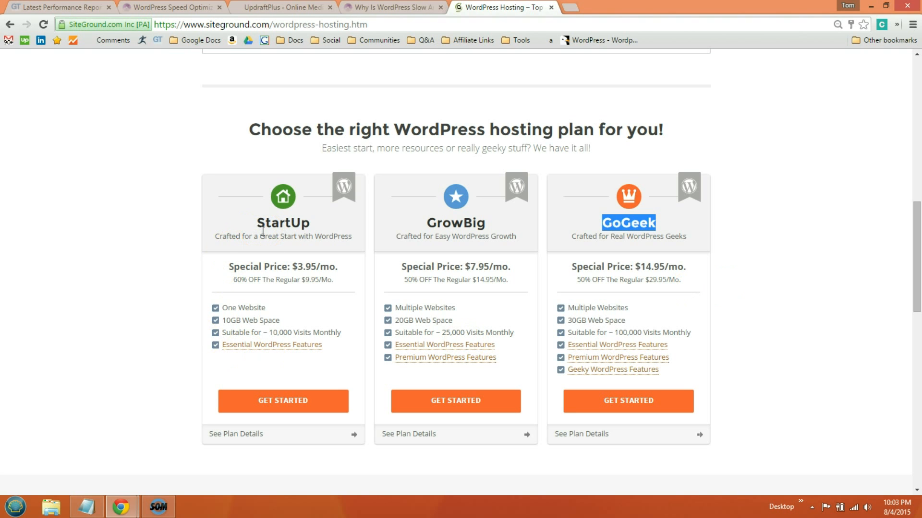
pyautogui.moveTo(424, 222); pyautogui.dragTo(482, 235)
pyautogui.moveTo(454, 348)
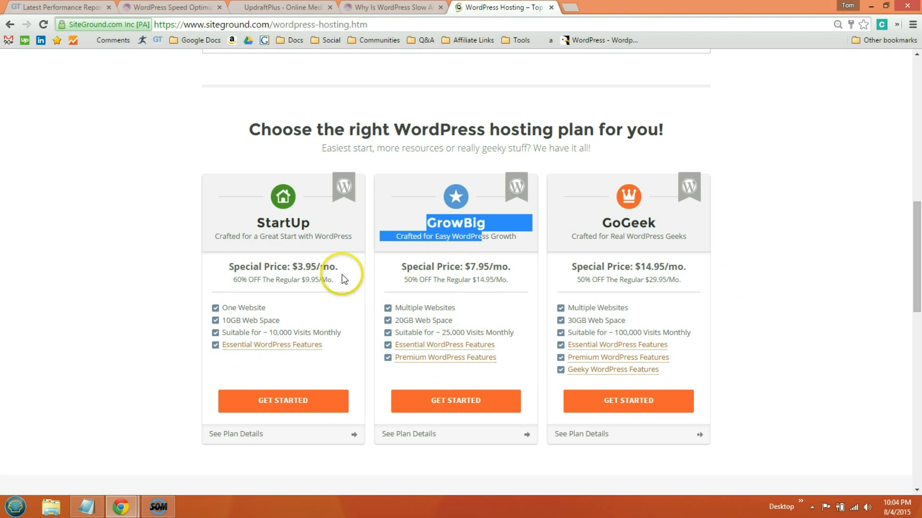
pyautogui.moveTo(337, 266); pyautogui.dragTo(224, 267)
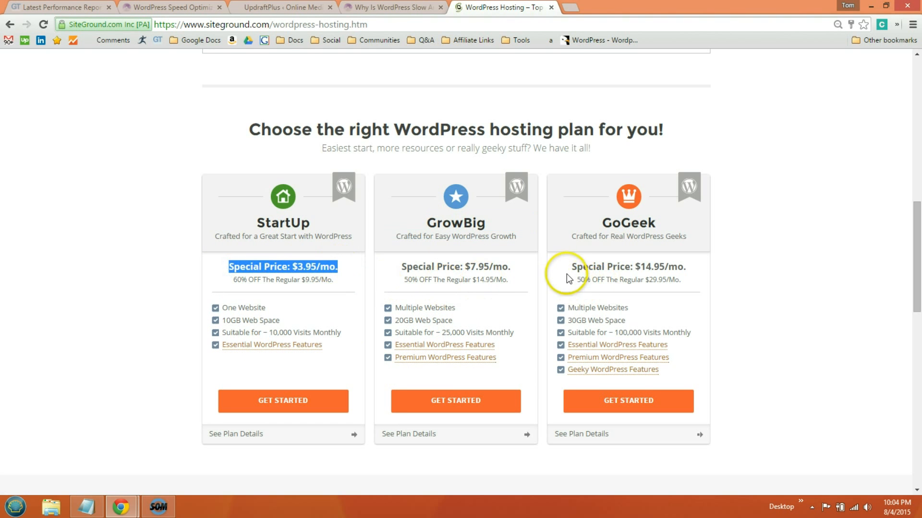
pyautogui.moveTo(570, 267); pyautogui.dragTo(693, 266)
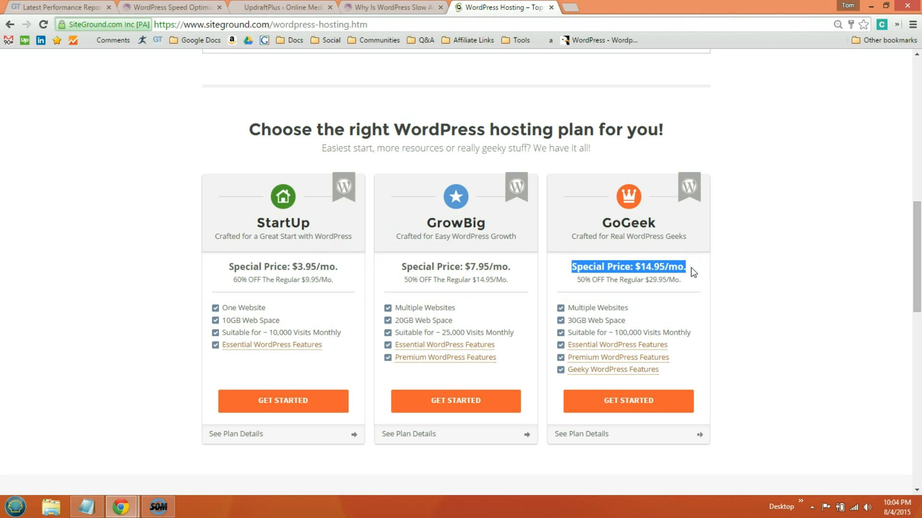
pyautogui.scroll(12, 641, 293)
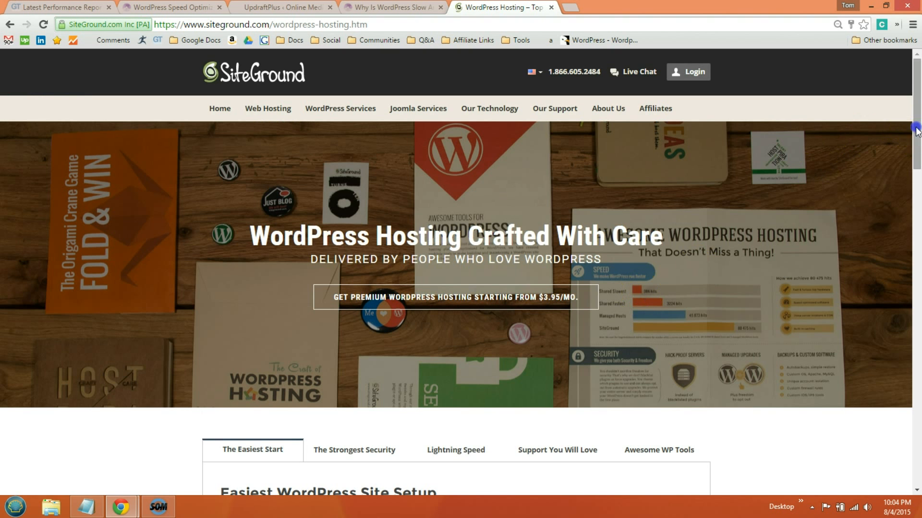
pyautogui.moveTo(916, 129); pyautogui.dragTo(897, 465)
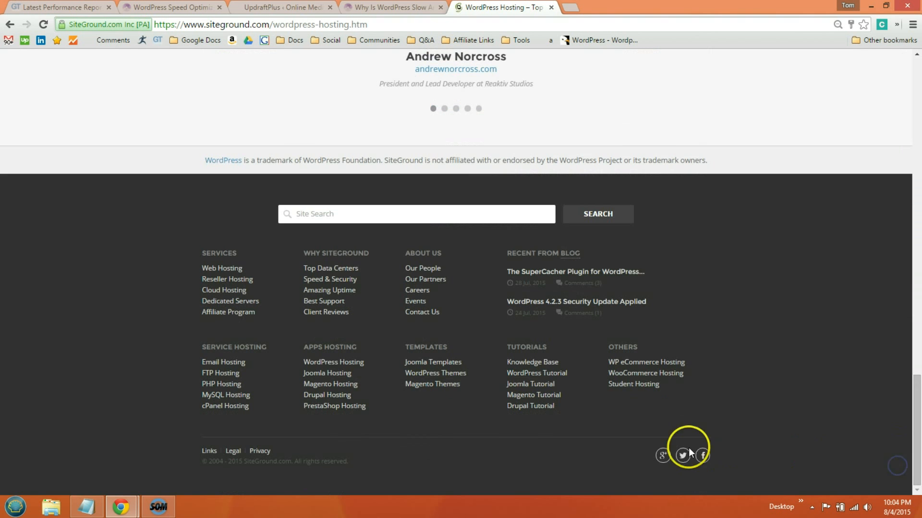
# - Search the SiteGround page for 'cloud' and open the Cloud Hosting footer link
pyautogui.hotkey('ctrl', 'f')
pyautogui.write('cloud')
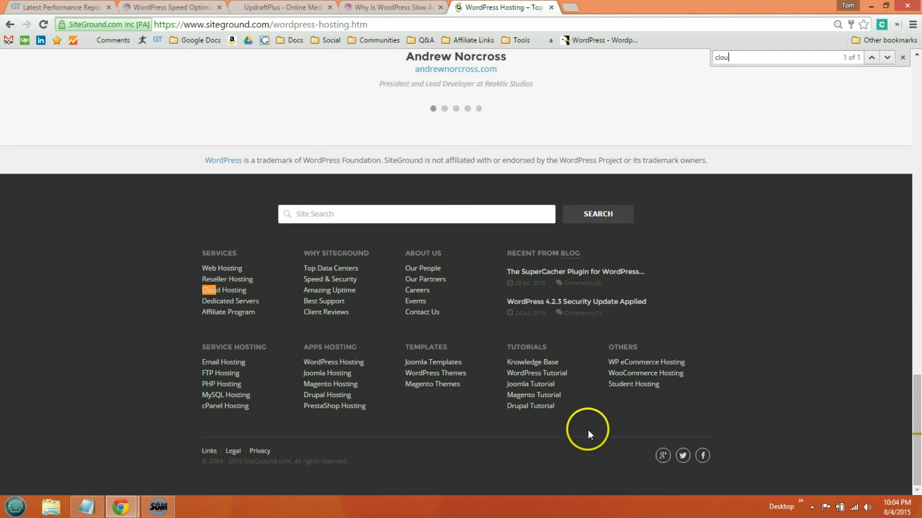
pyautogui.click(227, 289)
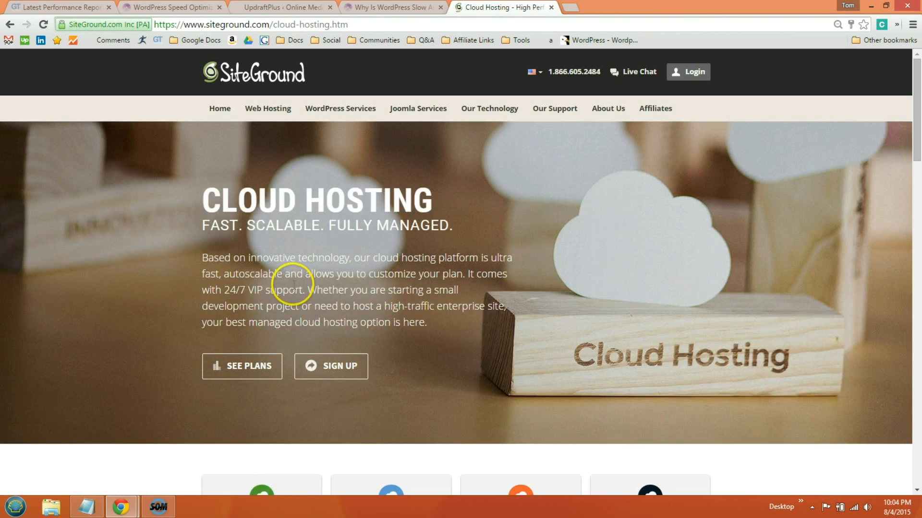
# - Scroll through the Entry to Enterprise cloud plans, then return to the Notepad checklist
pyautogui.scroll(-4, 293, 285)
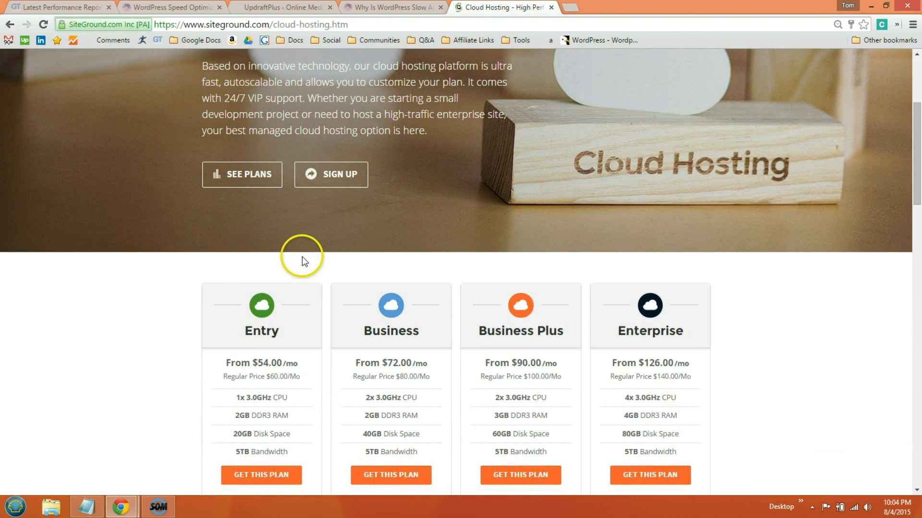
pyautogui.scroll(-2, 302, 259)
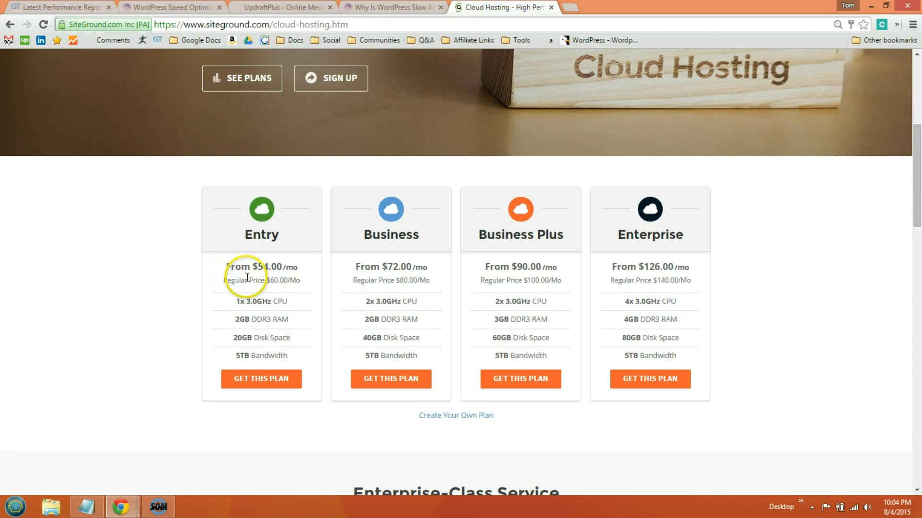
pyautogui.scroll(6, 243, 276)
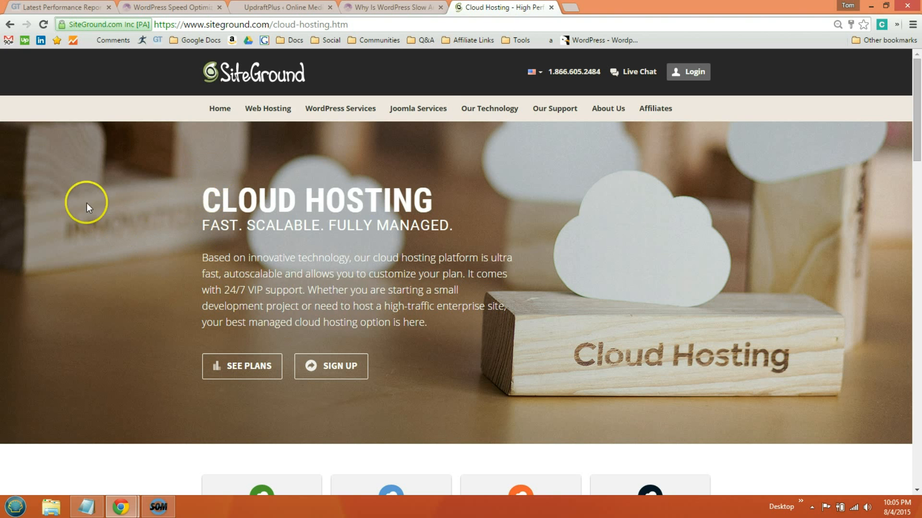
pyautogui.hotkey('alt', 'Tab')
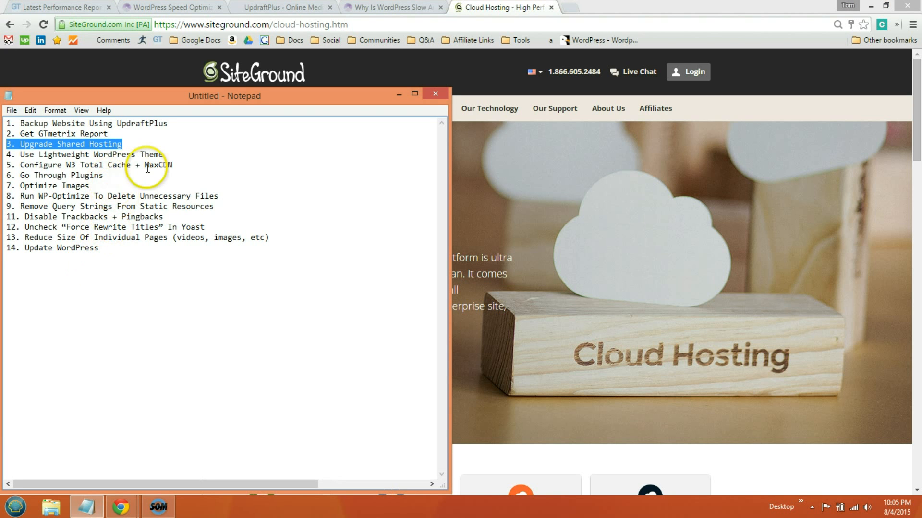
# - Highlight checklist step 4, 'Use Lightweight WordPress Theme', then start a new browser tab
pyautogui.click(174, 155)
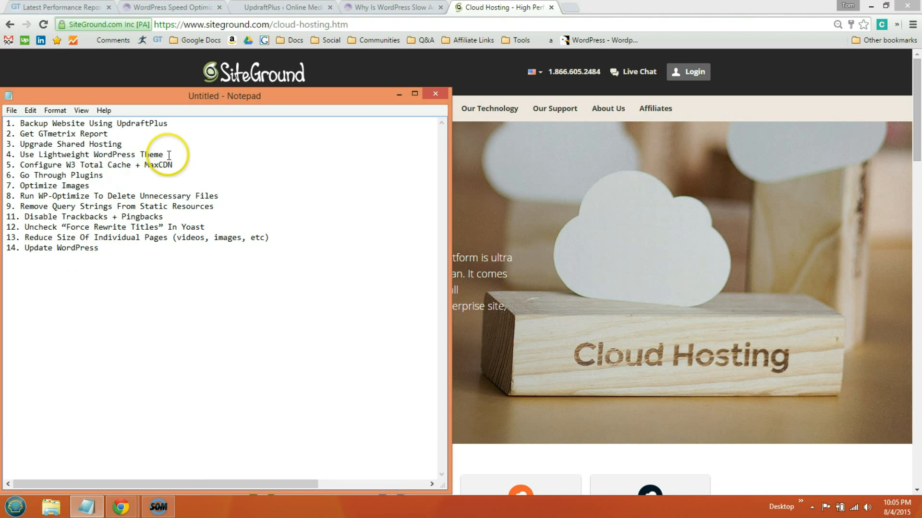
pyautogui.moveTo(163, 155); pyautogui.dragTo(7, 156)
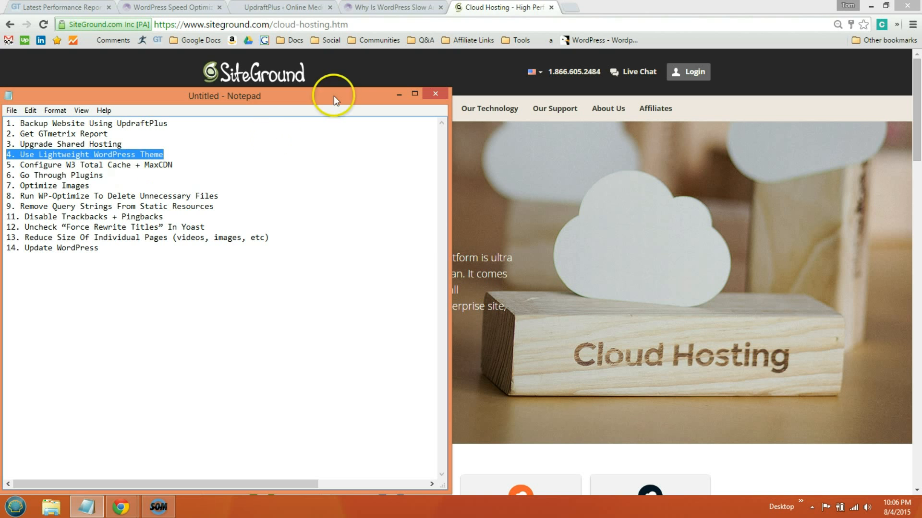
pyautogui.click(571, 13)
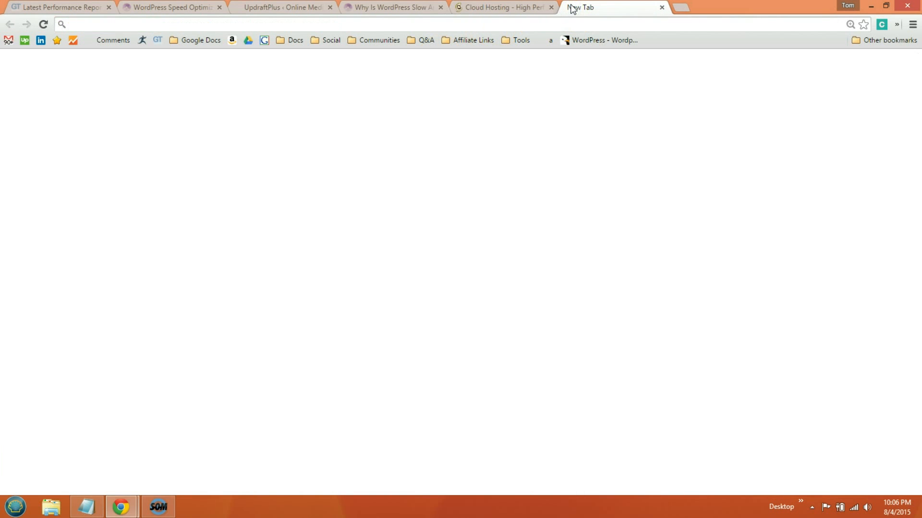
# - Load studiopress.com/themes and scroll through the StudioPress theme gallery
pyautogui.write('studiopress.com/themes')
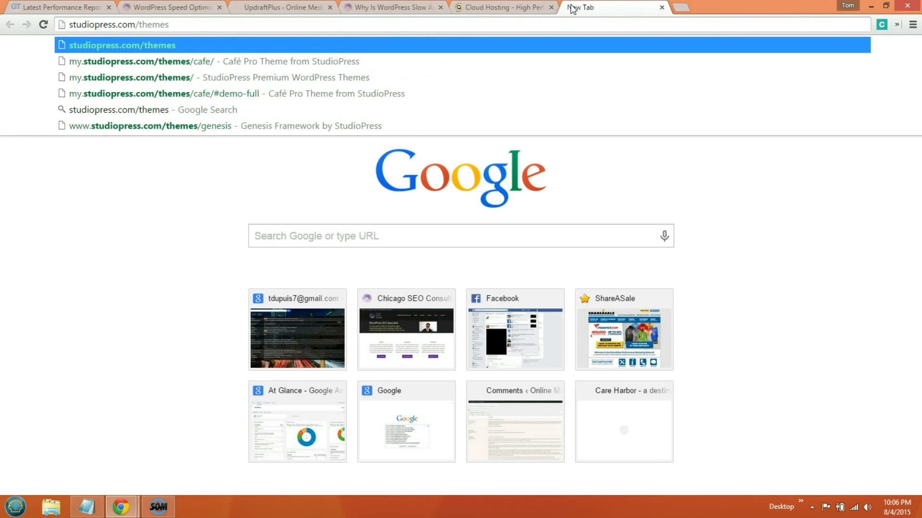
pyautogui.press('Return')
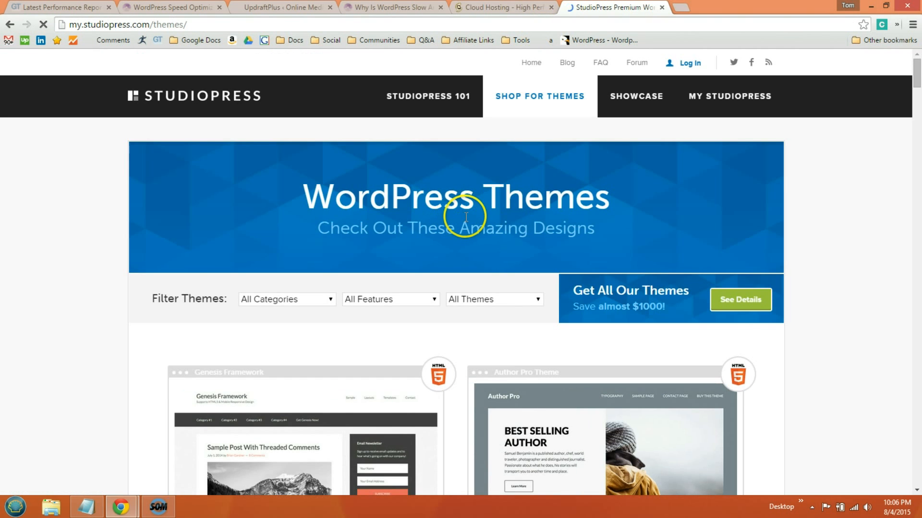
pyautogui.scroll(-6, 463, 221)
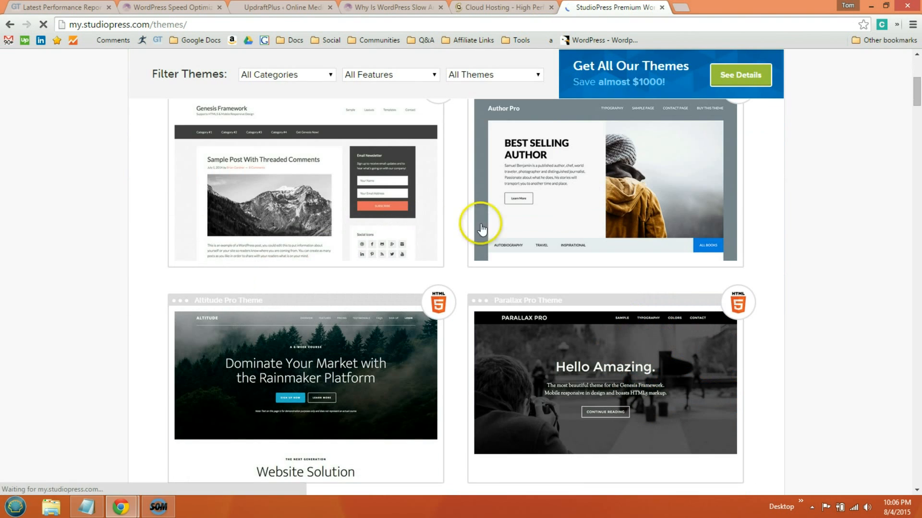
pyautogui.click(915, 102)
pyautogui.moveTo(915, 102)
pyautogui.mouseDown()
pyautogui.moveTo(914, 78)
pyautogui.moveTo(909, 95)
pyautogui.mouseUp()
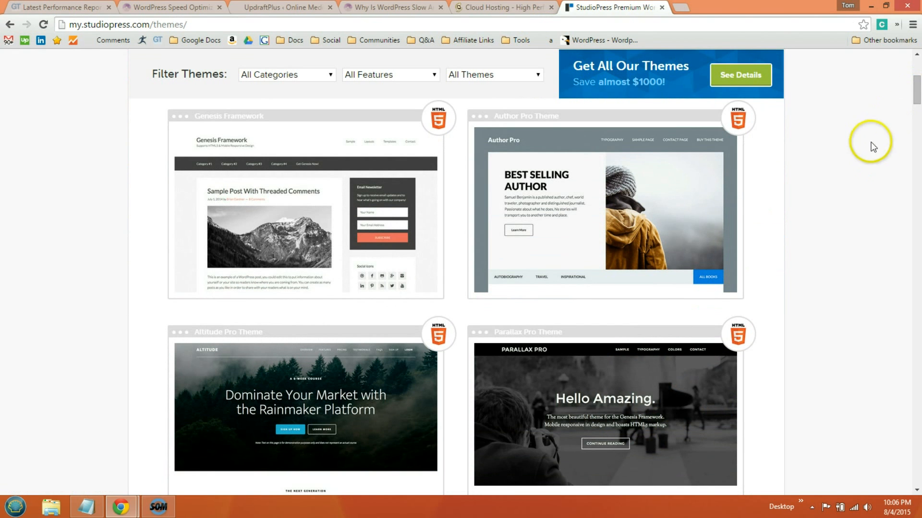
pyautogui.scroll(3, 254, 103)
# - Open and close the theme features filter, viewing Genesis Framework and Author Pro
pyautogui.click(360, 239)
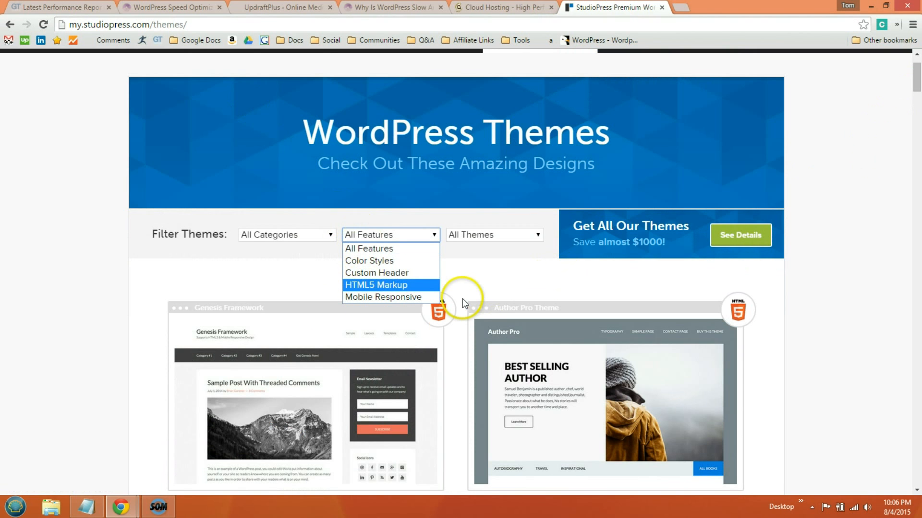
pyautogui.click(823, 189)
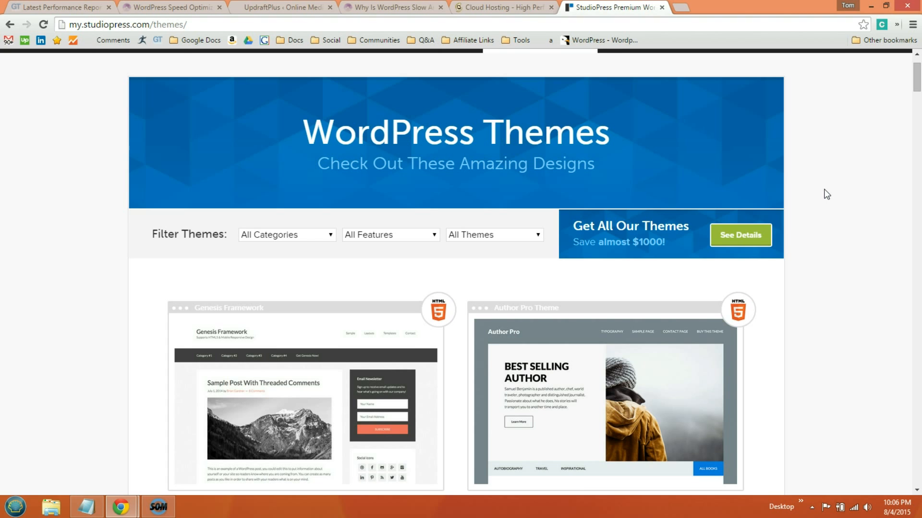
pyautogui.click(845, 156)
pyautogui.moveTo(916, 68); pyautogui.dragTo(916, 63)
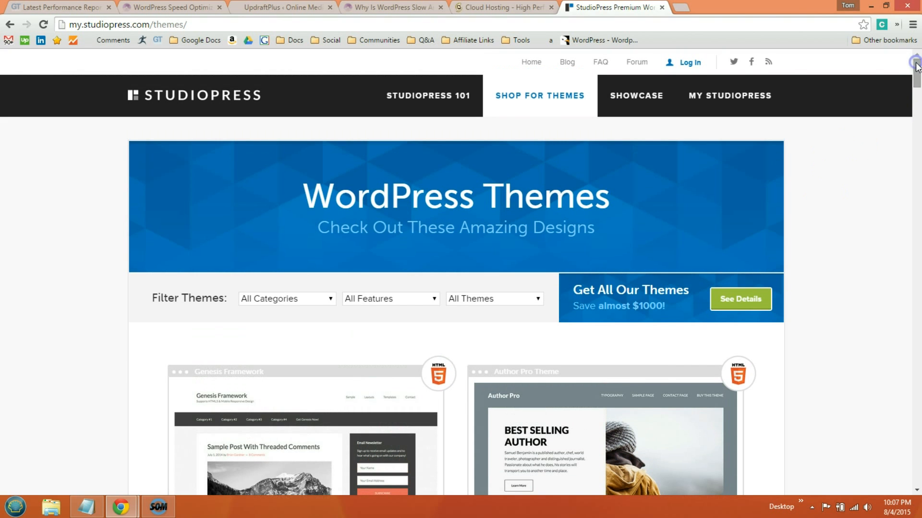
pyautogui.click(684, 13)
# - Go to zigzagpress.com and open its Themes catalogue
pyautogui.write('zi')
pyautogui.press('Return')
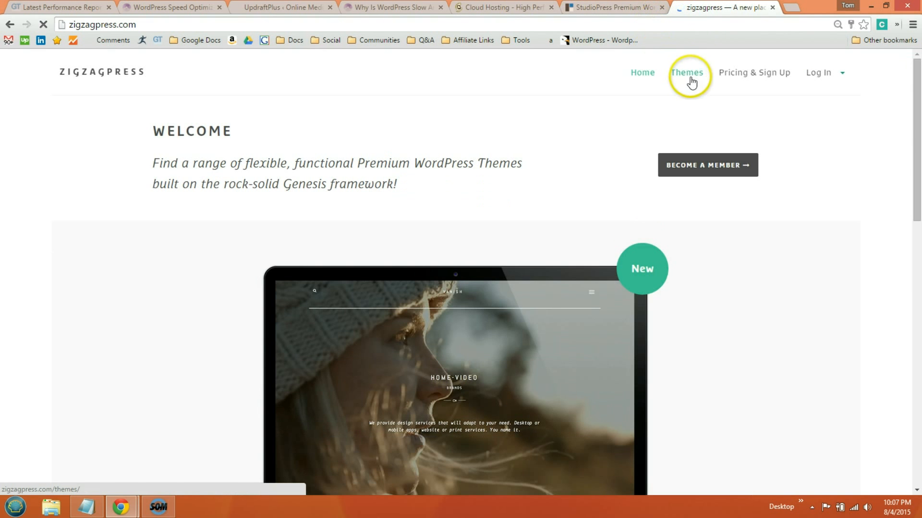
pyautogui.click(678, 81)
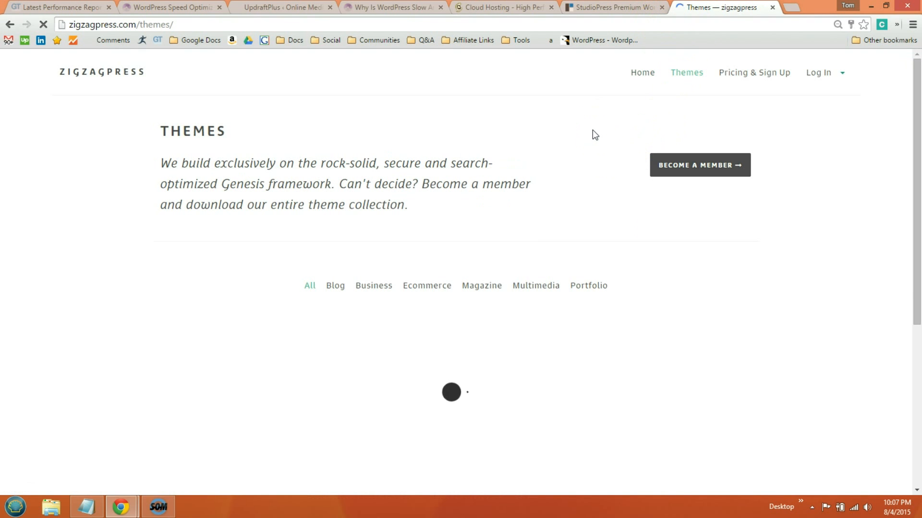
pyautogui.click(571, 143)
# - Scroll the theme grid and open the $29 Prestige theme page, then a new tab
pyautogui.scroll(-4, 557, 163)
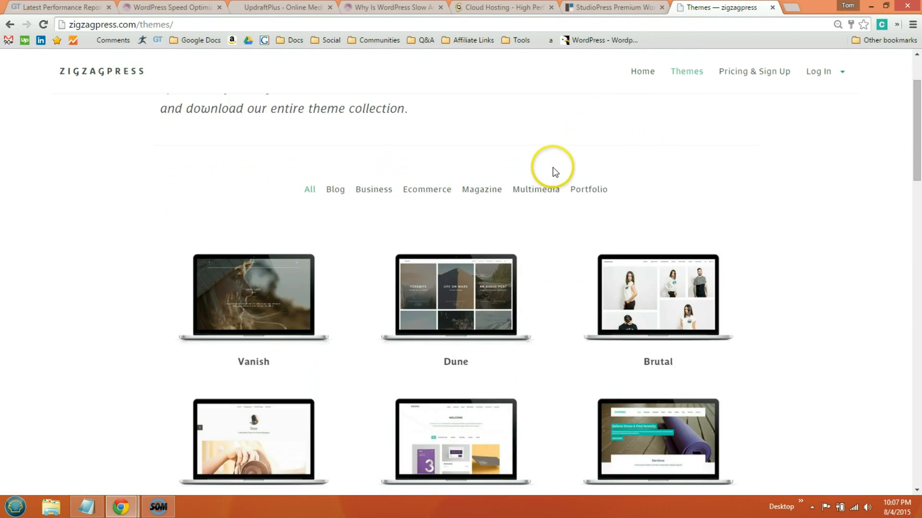
pyautogui.scroll(-3, 552, 168)
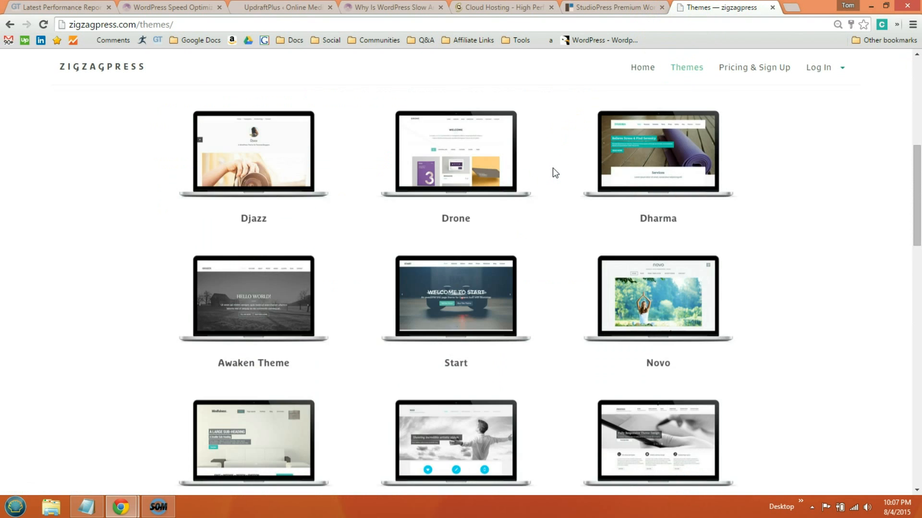
pyautogui.click(556, 182)
pyautogui.scroll(-3, 557, 182)
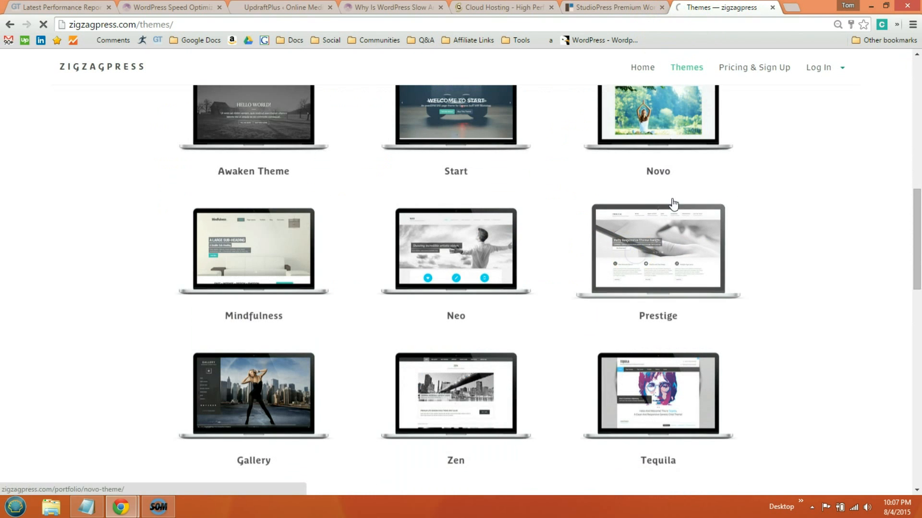
pyautogui.click(681, 248)
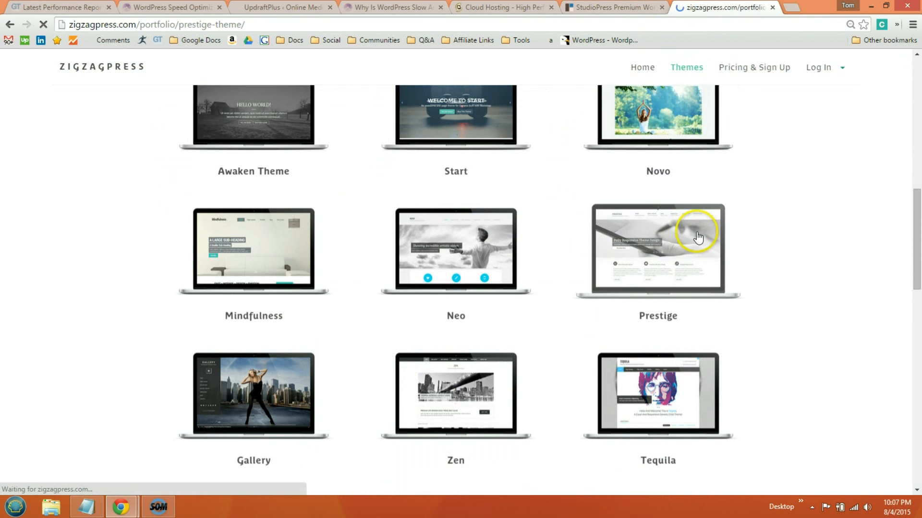
pyautogui.scroll(-2, 700, 122)
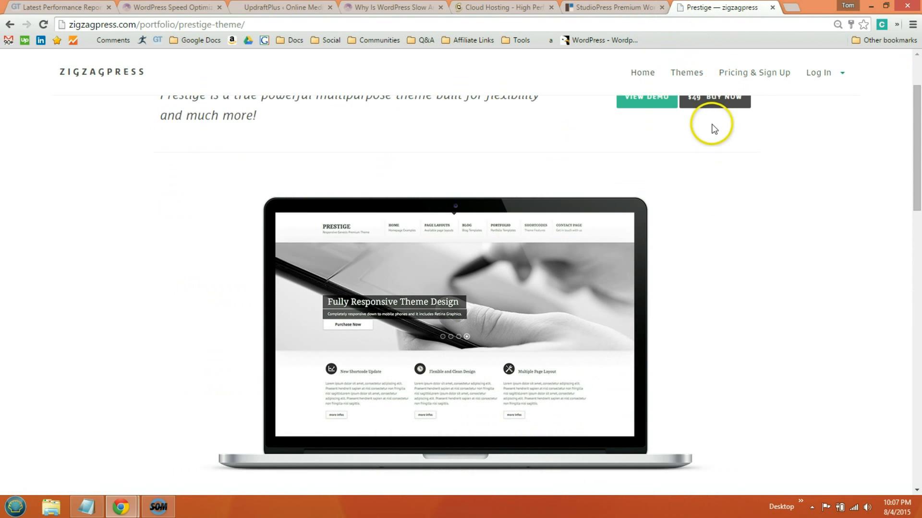
pyautogui.click(802, 5)
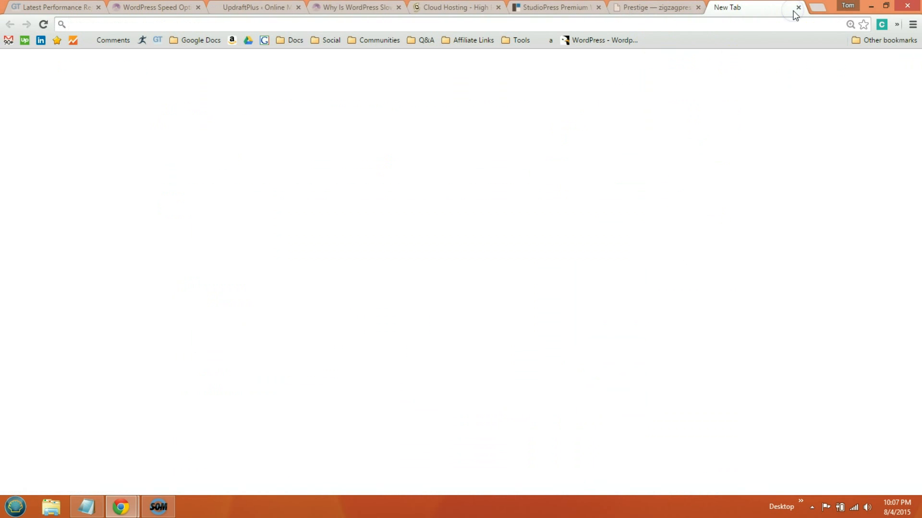
# - Google 'web savvy marketing' and open its Theme Store > Genesis Templates page
pyautogui.write('web savvy marketing')
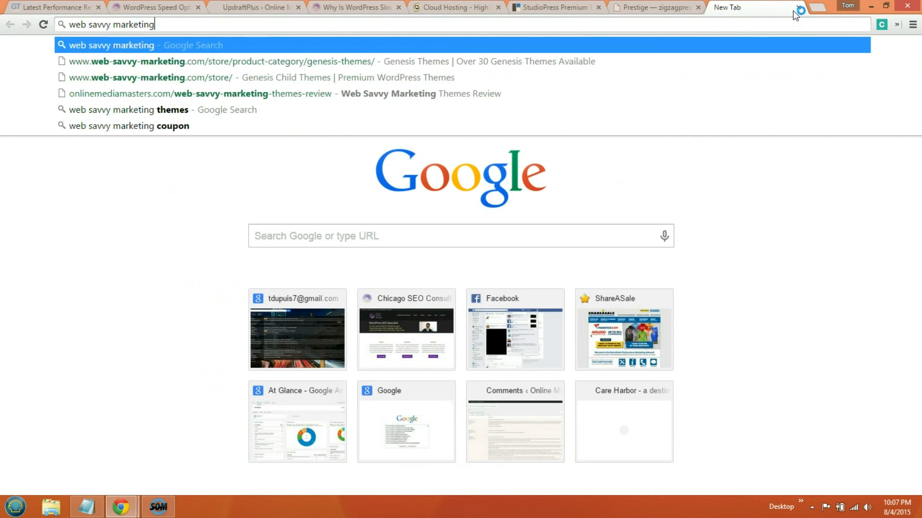
pyautogui.press('Return')
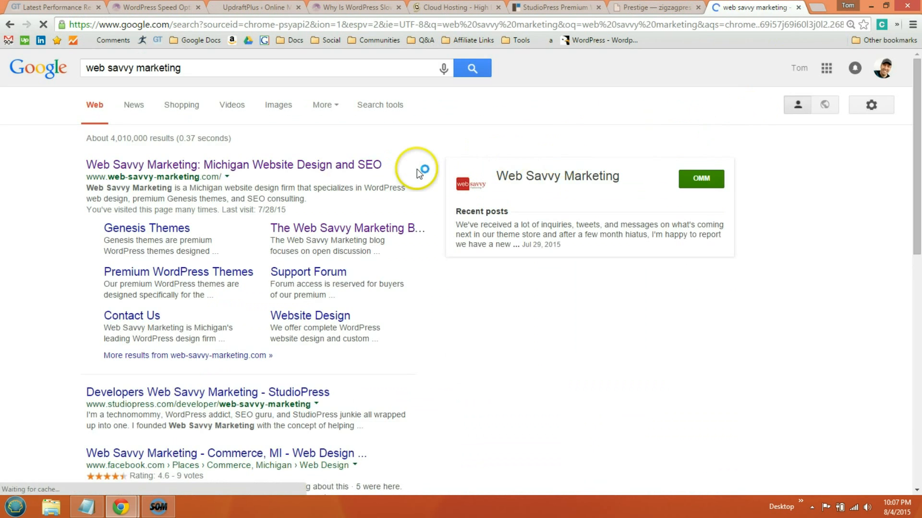
pyautogui.click(336, 165)
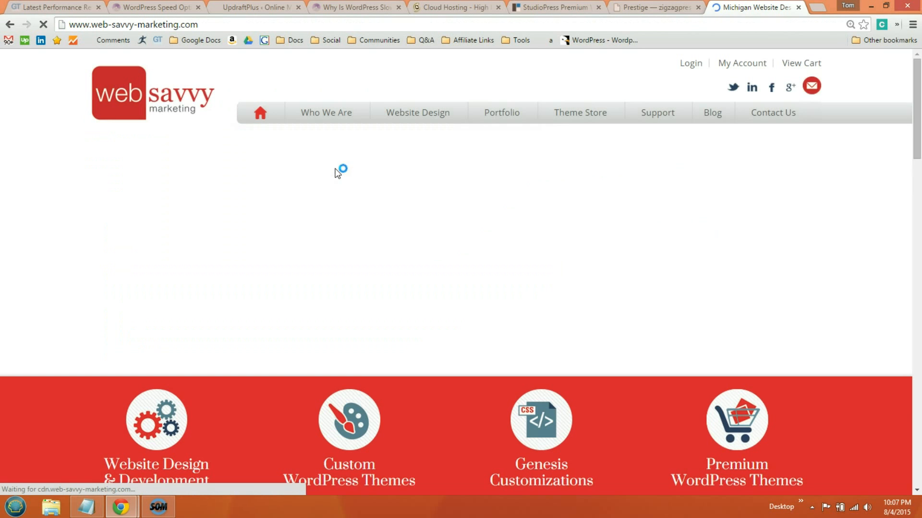
pyautogui.click(391, 159)
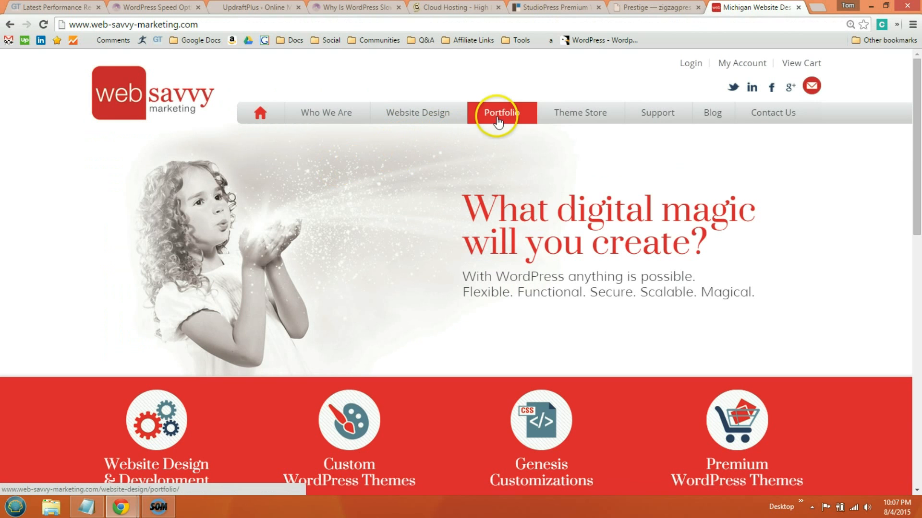
pyautogui.moveTo(576, 111)
pyautogui.click(596, 134)
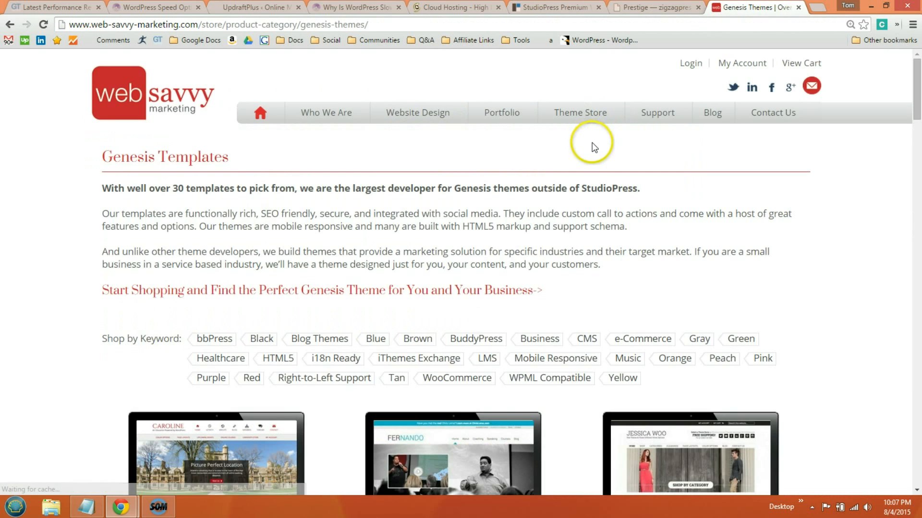
pyautogui.scroll(-10, 593, 154)
pyautogui.scroll(10, 592, 154)
# - Close the StudioPress, Prestige and Genesis themes tabs
pyautogui.moveTo(584, 127)
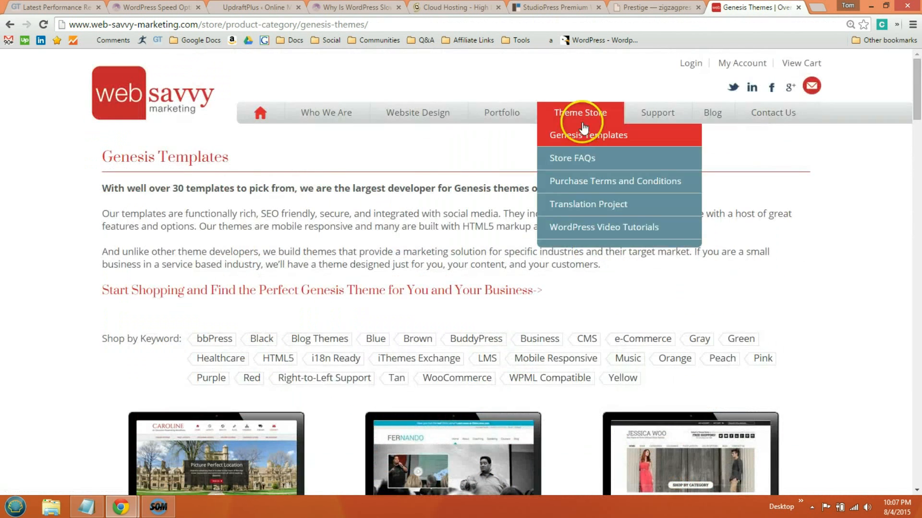
pyautogui.click(598, 8)
pyautogui.click(598, 8)
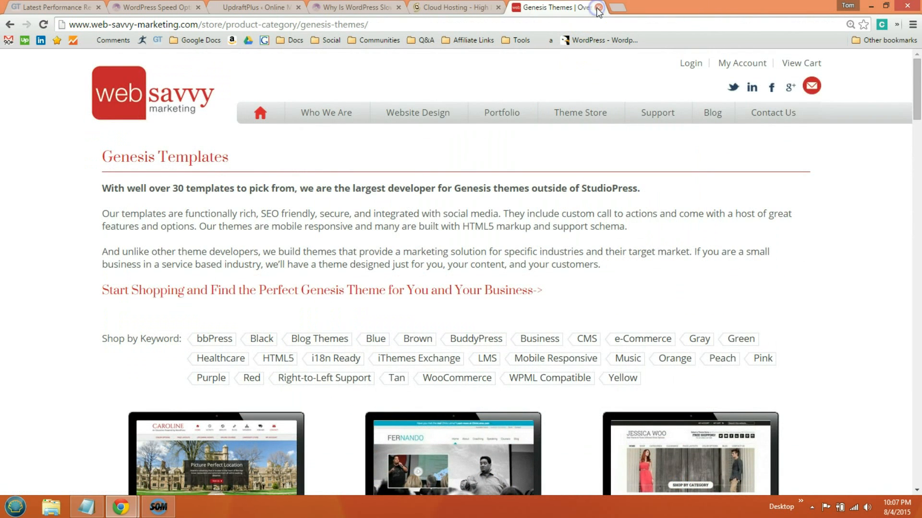
pyautogui.click(598, 8)
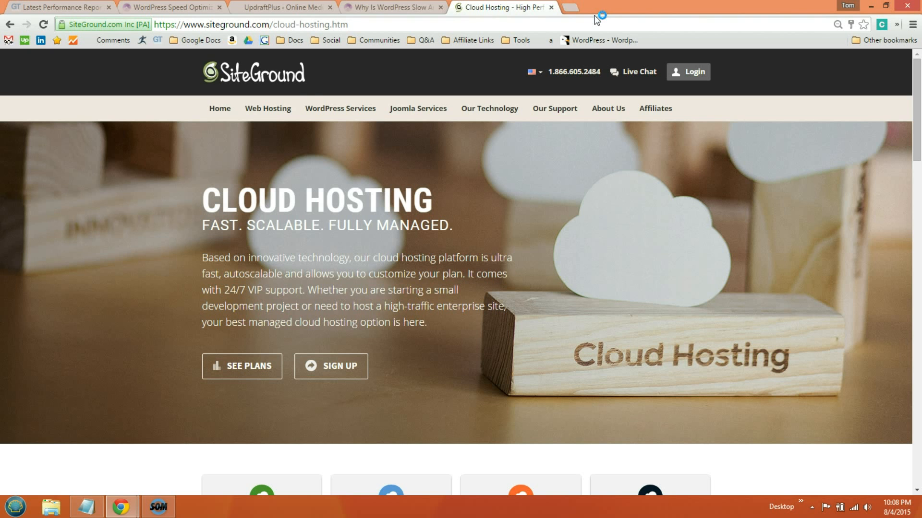
# - Highlight checklist step 5, 'Configure W3 Total Cache + MaxCDN', then return to Chrome
pyautogui.hotkey('alt', 'Tab')
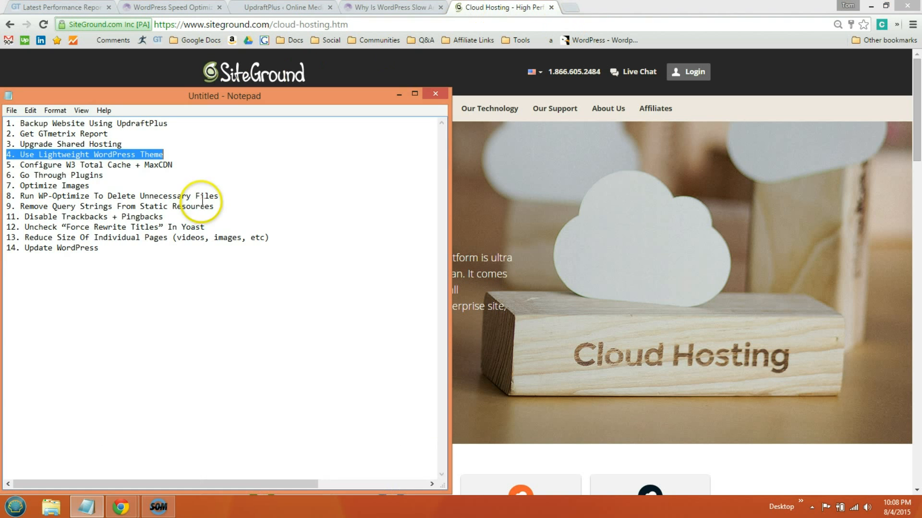
pyautogui.click(140, 206)
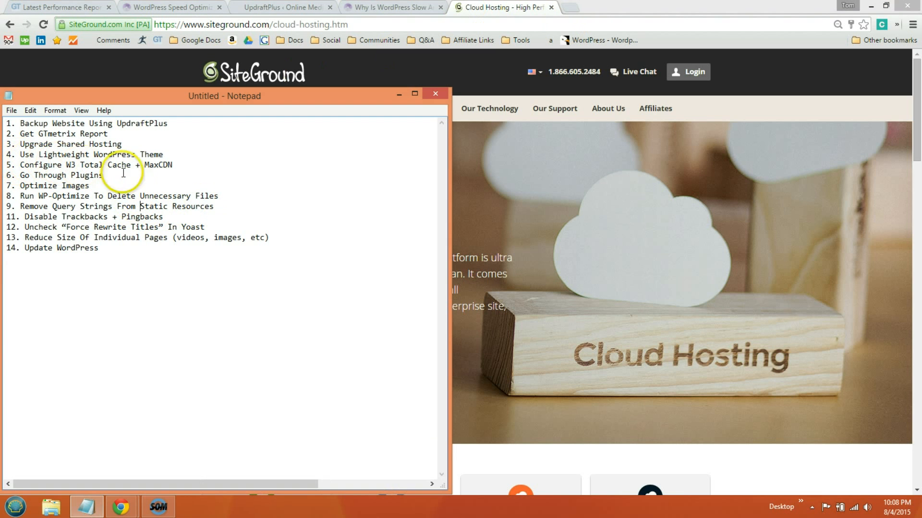
pyautogui.moveTo(179, 164); pyautogui.dragTo(7, 166)
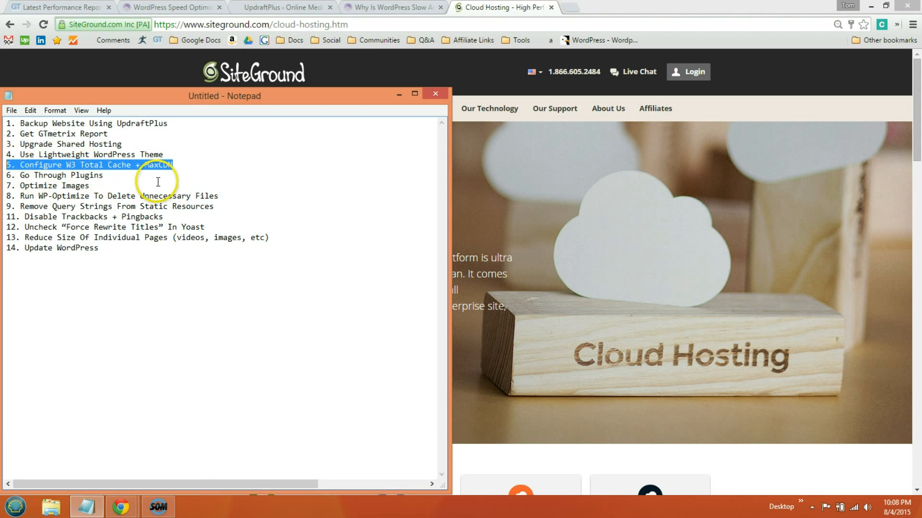
pyautogui.click(180, 166)
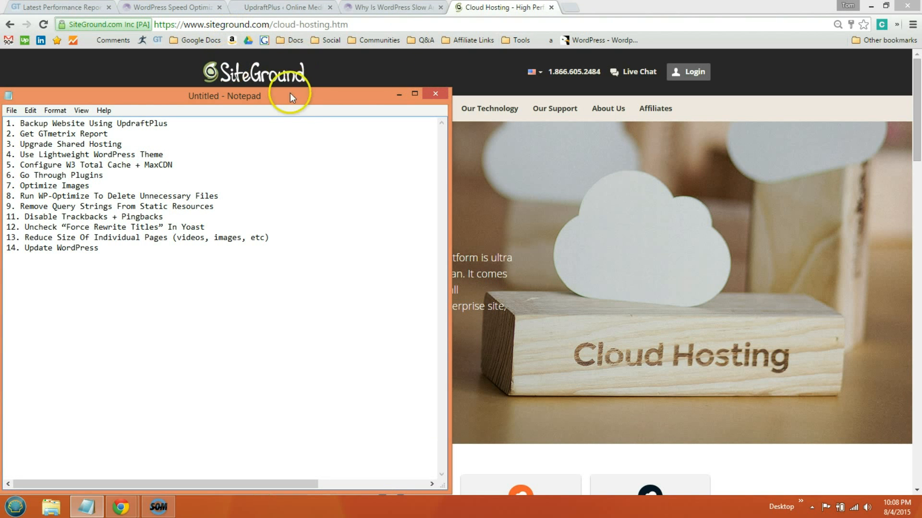
pyautogui.click(182, 165)
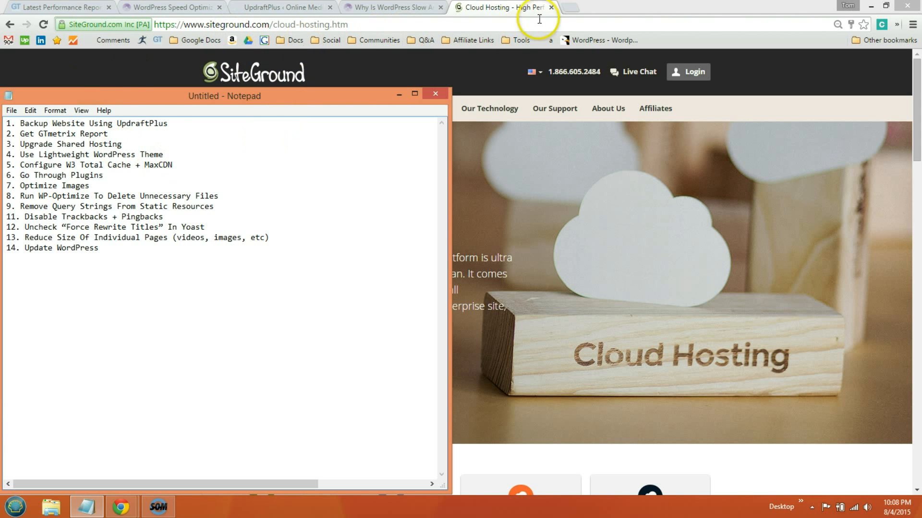
pyautogui.click(571, 11)
# - Switch to the UpdraftPlus tab, close the blank tab, and go to Plugins > Add New
pyautogui.click(316, 10)
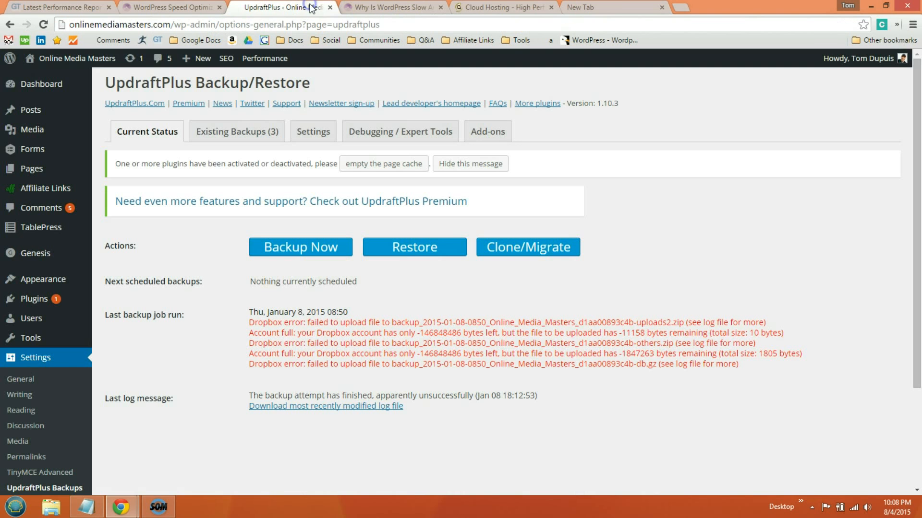
pyautogui.click(662, 8)
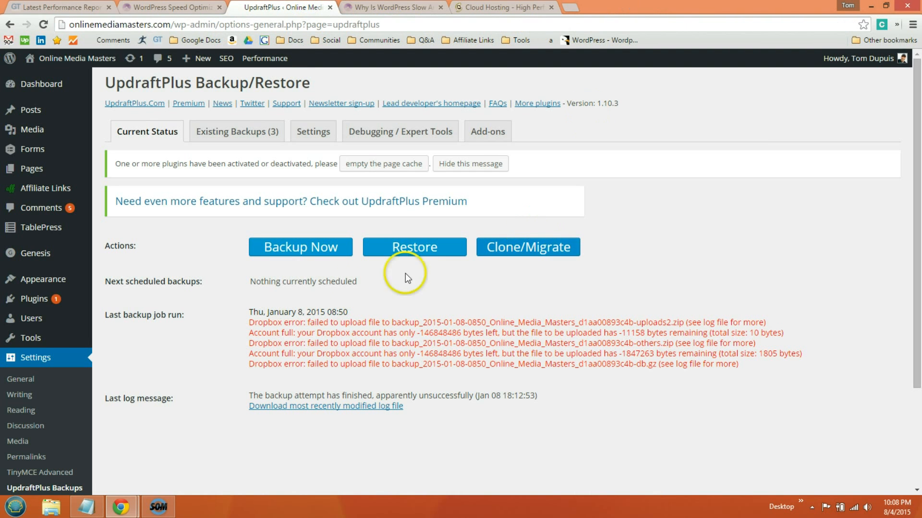
pyautogui.moveTo(48, 302)
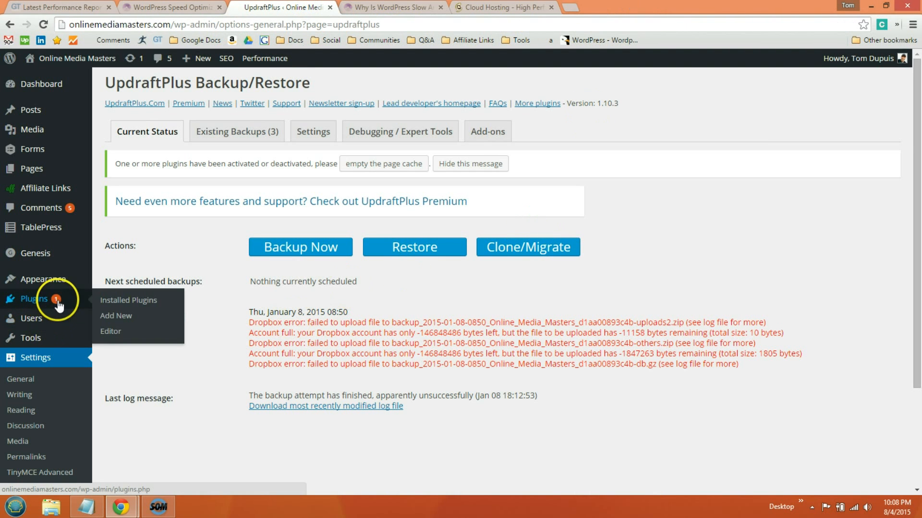
pyautogui.click(116, 315)
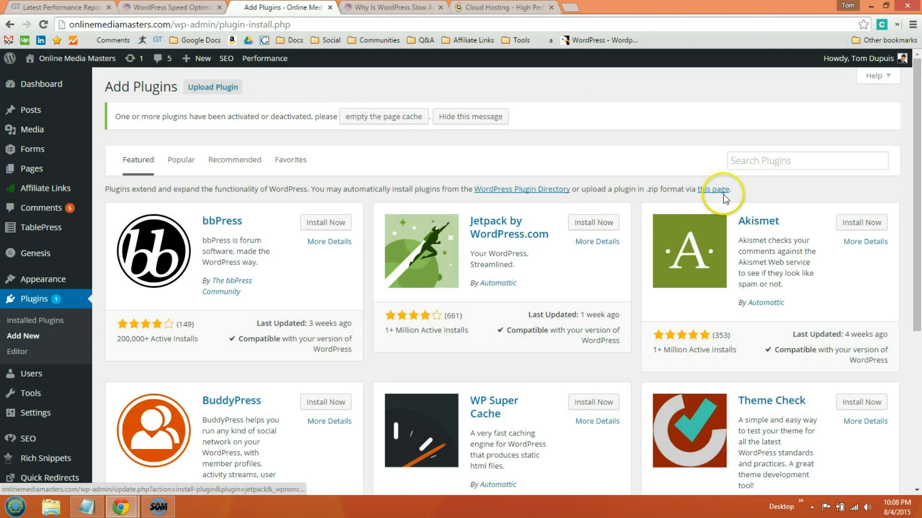
# - Click into the Search Plugins box, browse the Add Plugins page, then open a blank tab
pyautogui.click(766, 162)
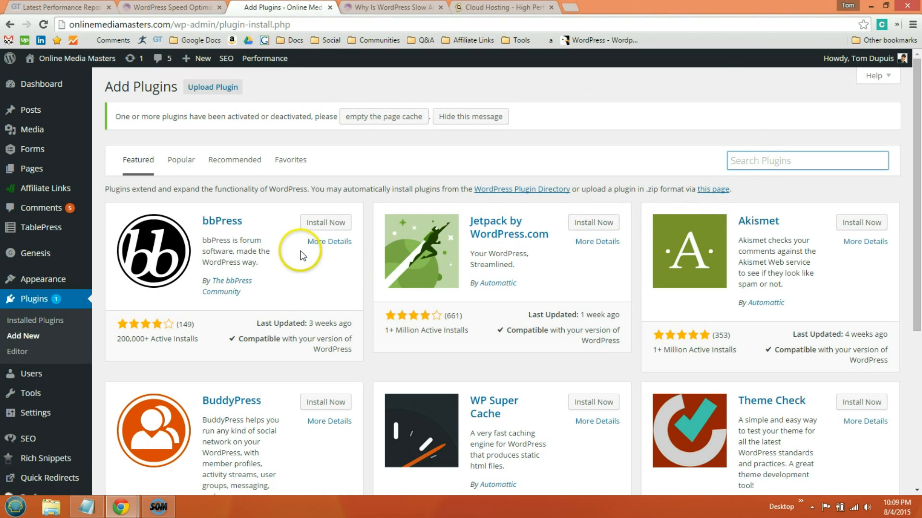
pyautogui.scroll(-2, 302, 254)
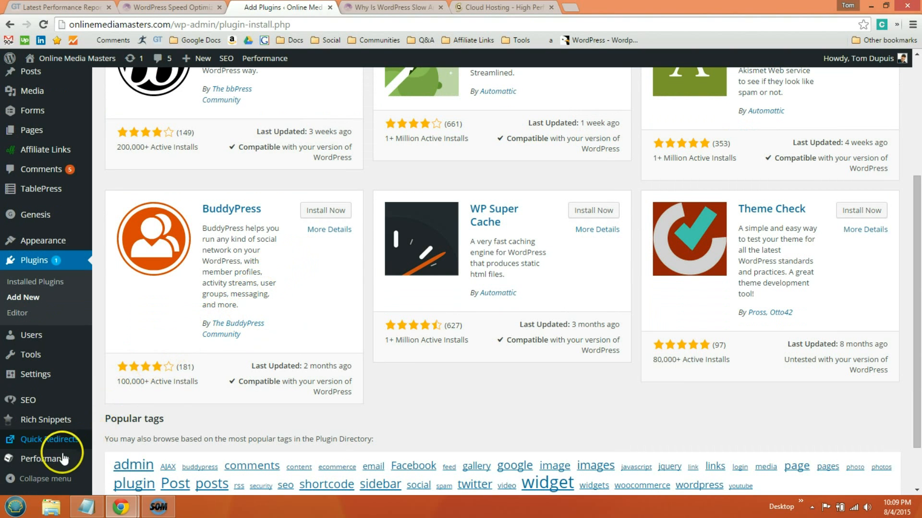
pyautogui.moveTo(61, 460)
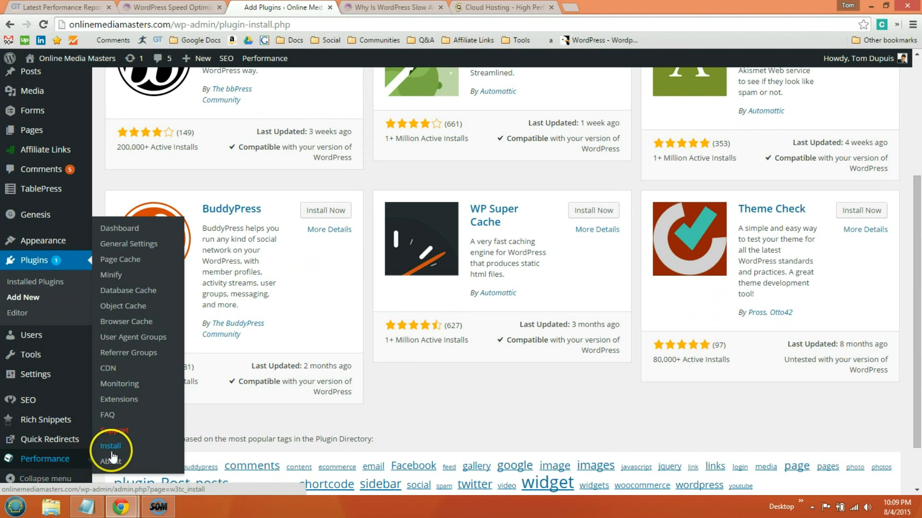
pyautogui.click(128, 244)
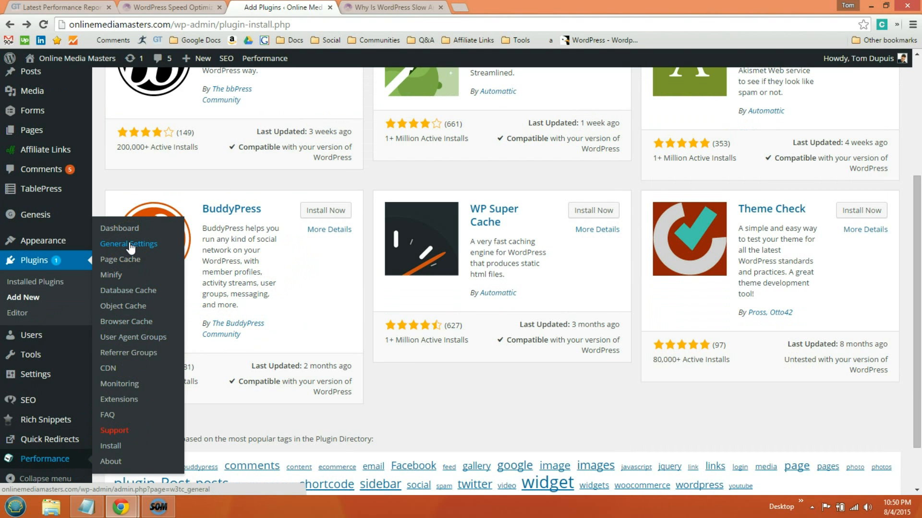
pyautogui.click(462, 7)
# - Open the onlinemediamasters.com 'w3' suggestion and scroll to the article's settings section links
pyautogui.write('w3')
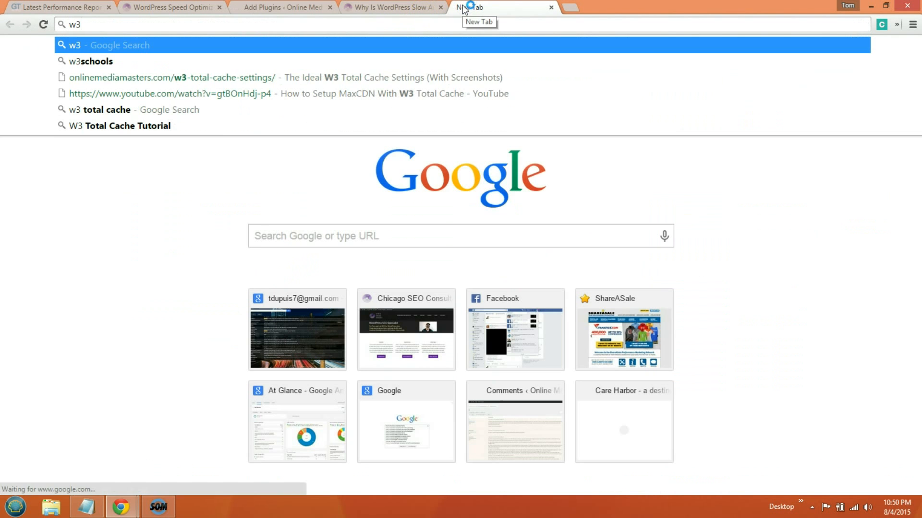
pyautogui.press('Down')
pyautogui.press('Down')
pyautogui.press('Return')
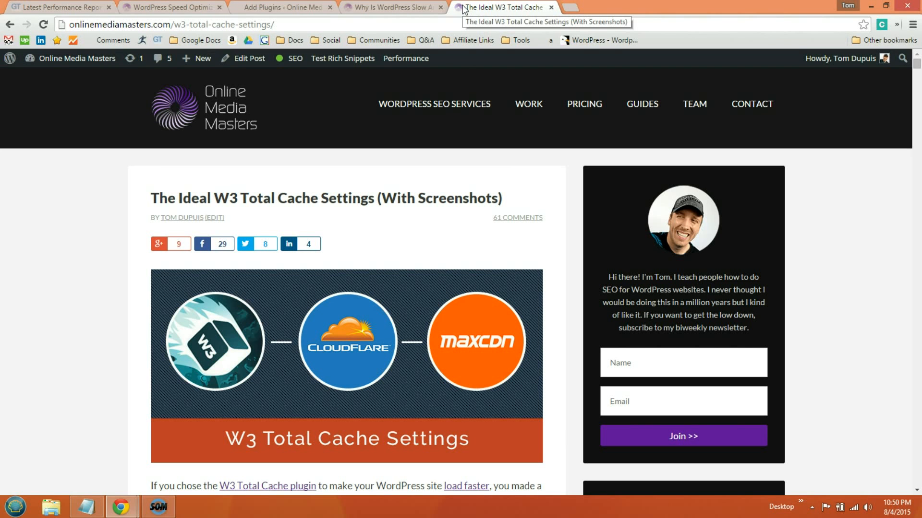
pyautogui.scroll(-4, 428, 272)
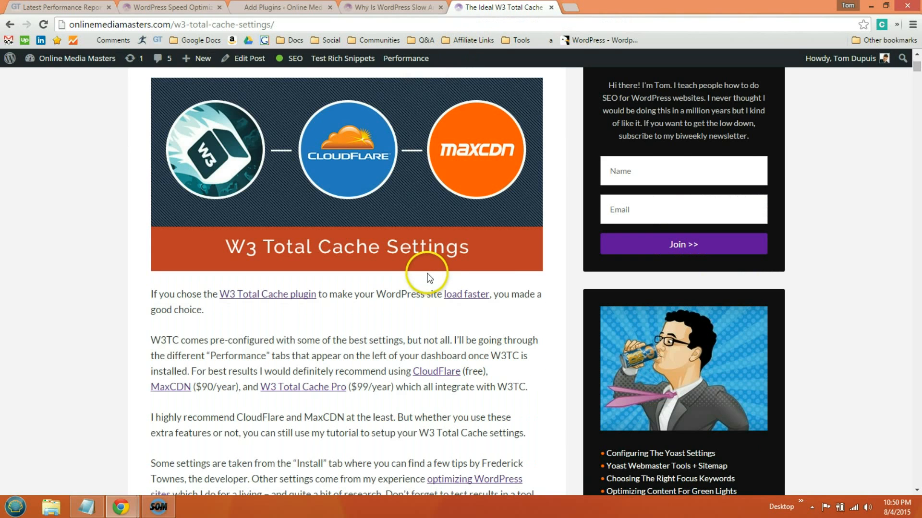
pyautogui.scroll(-5, 458, 235)
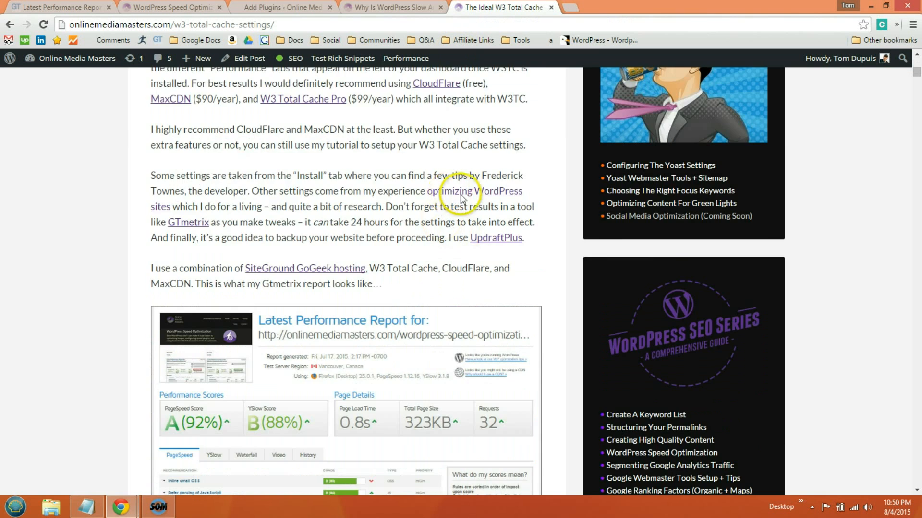
pyautogui.scroll(-10, 461, 216)
pyautogui.scroll(-15, 465, 184)
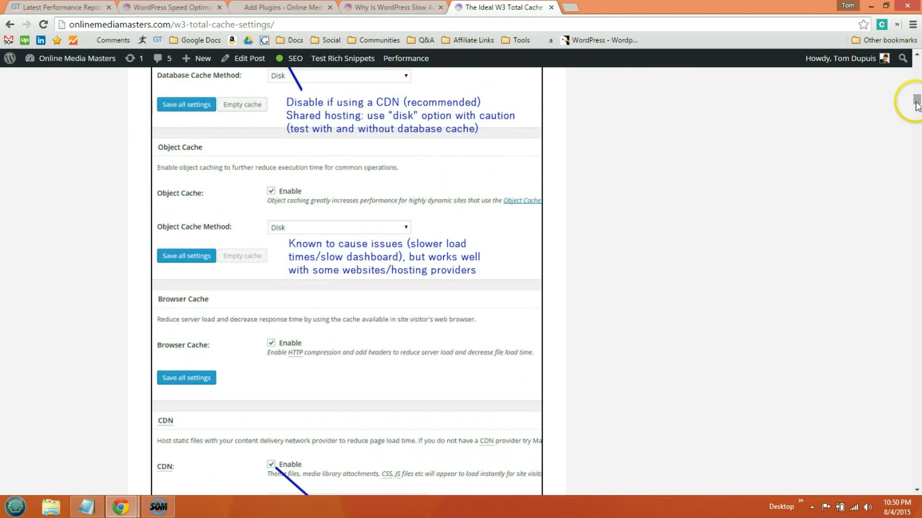
pyautogui.moveTo(917, 100); pyautogui.dragTo(917, 81)
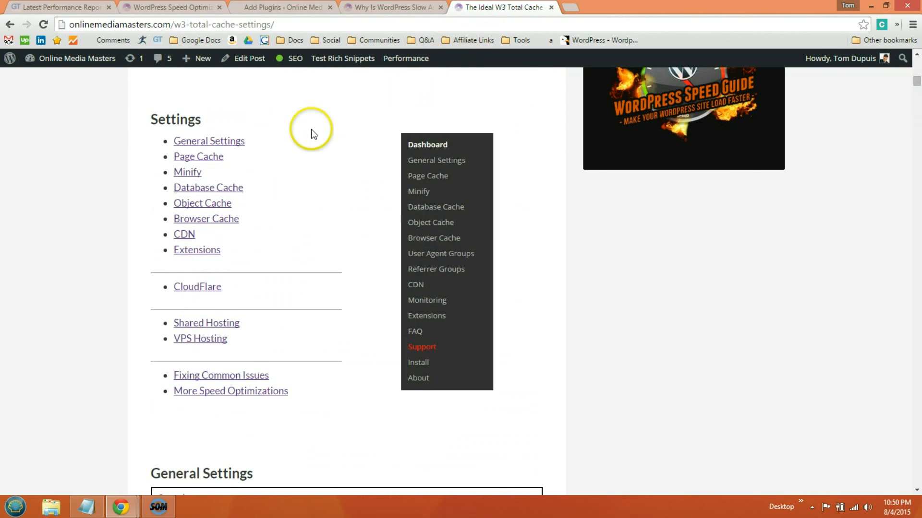
pyautogui.click(283, 7)
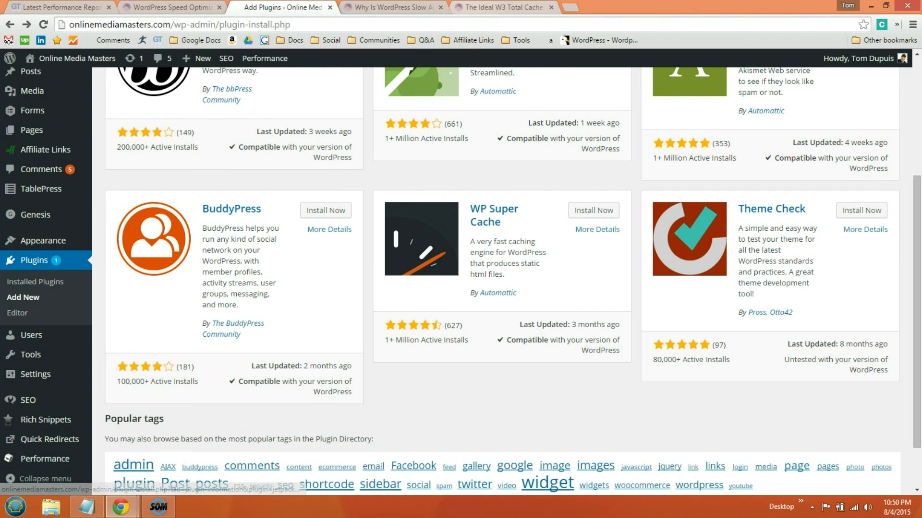
pyautogui.click(480, 7)
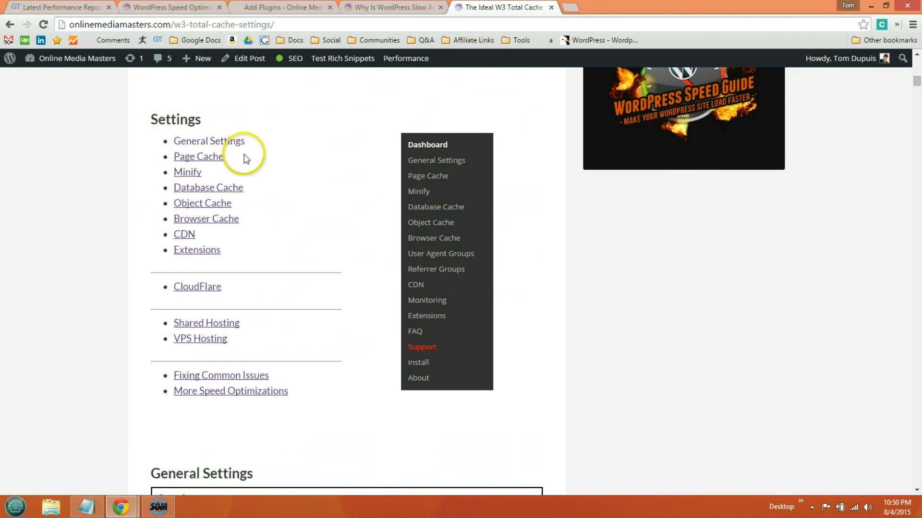
pyautogui.scroll(-6, 302, 181)
pyautogui.scroll(-2, 324, 162)
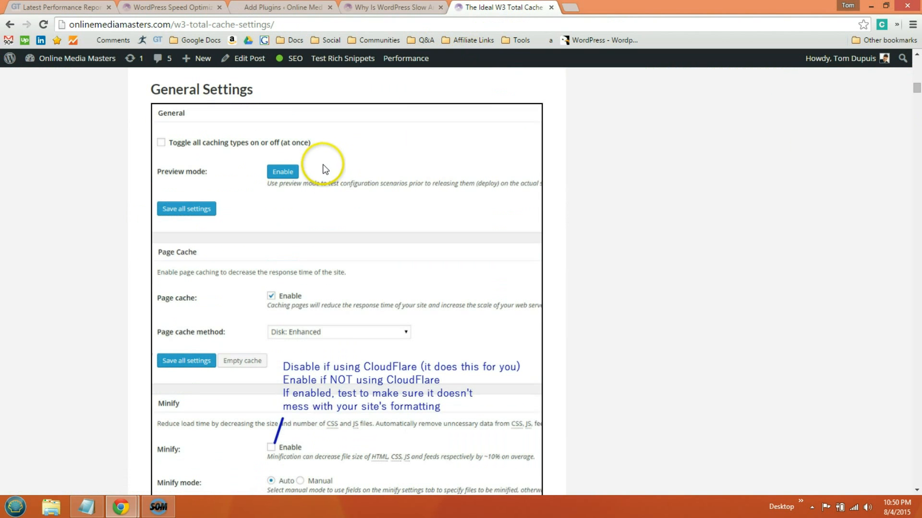
pyautogui.click(341, 176)
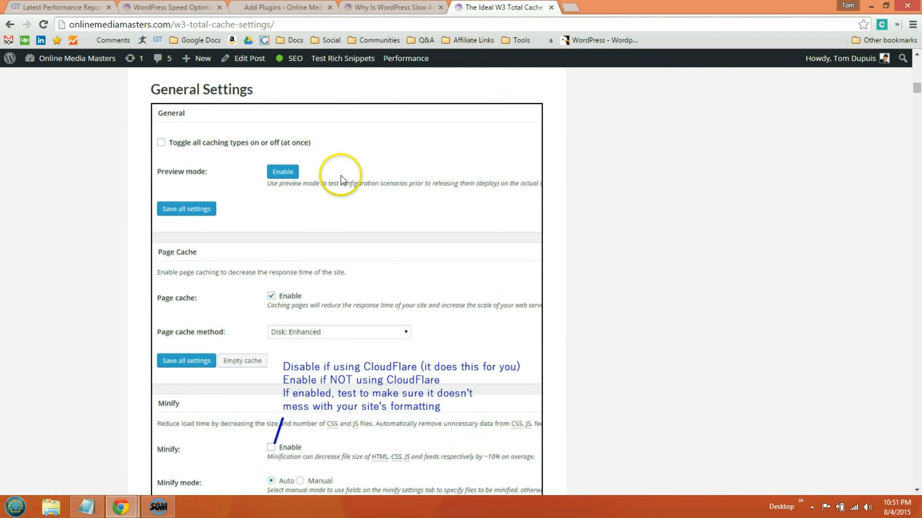
pyautogui.scroll(-2, 343, 173)
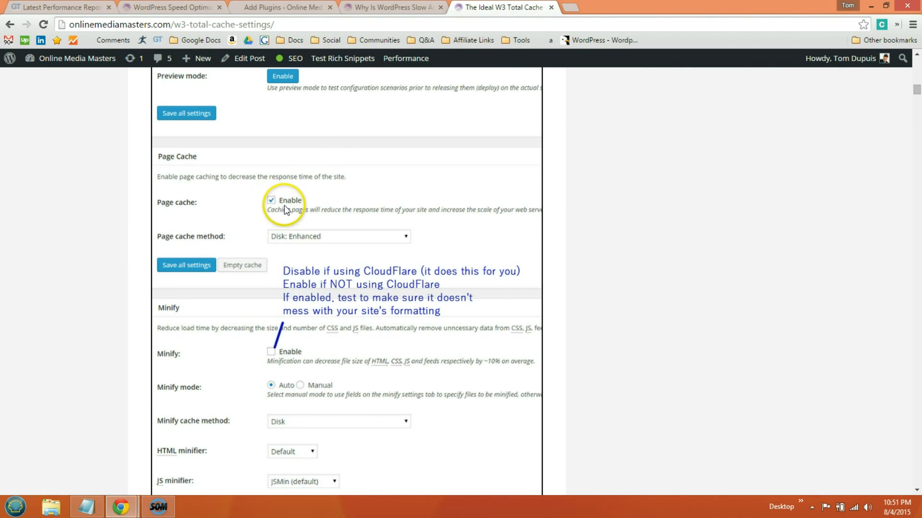
pyautogui.scroll(-2, 274, 204)
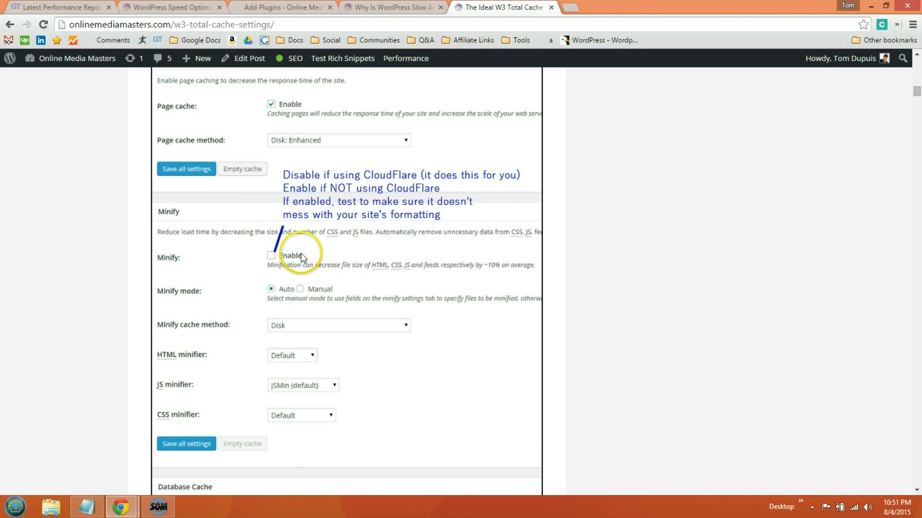
pyautogui.scroll(-2, 303, 258)
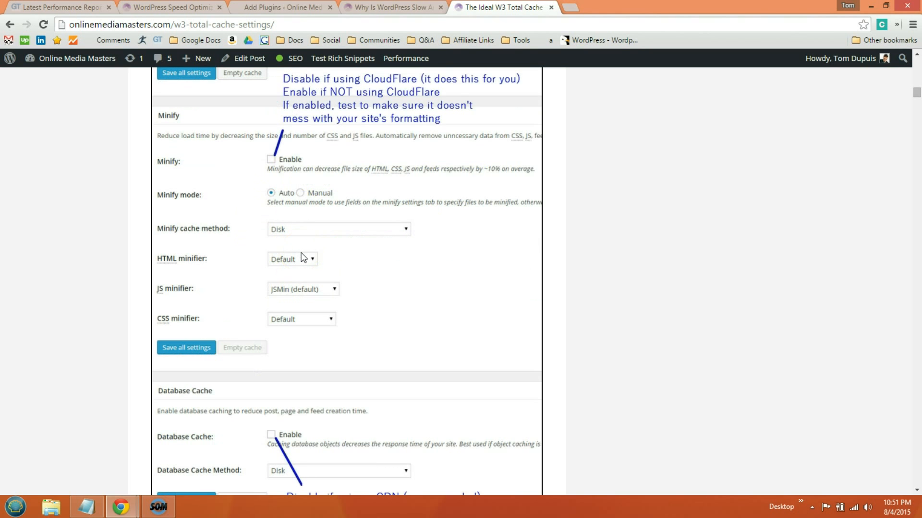
pyautogui.scroll(-2, 304, 258)
pyautogui.scroll(-2, 313, 223)
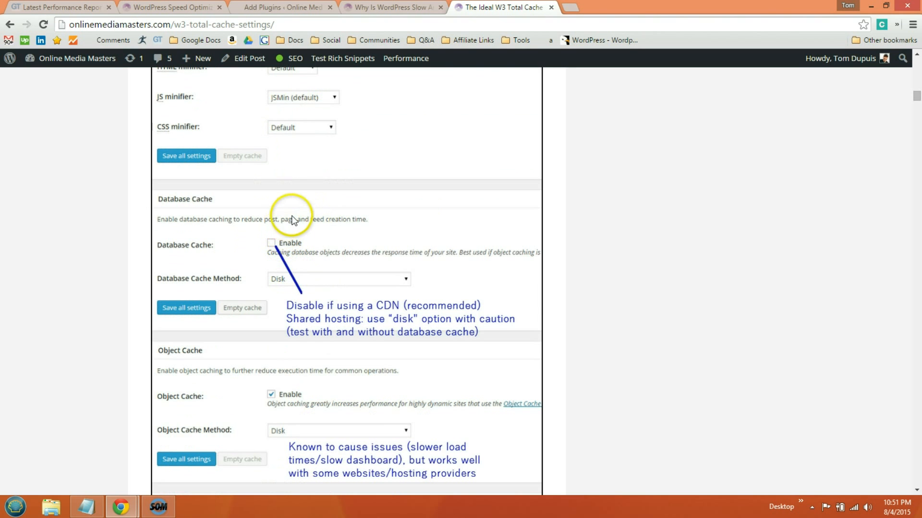
pyautogui.scroll(-2, 305, 226)
pyautogui.scroll(-2, 304, 226)
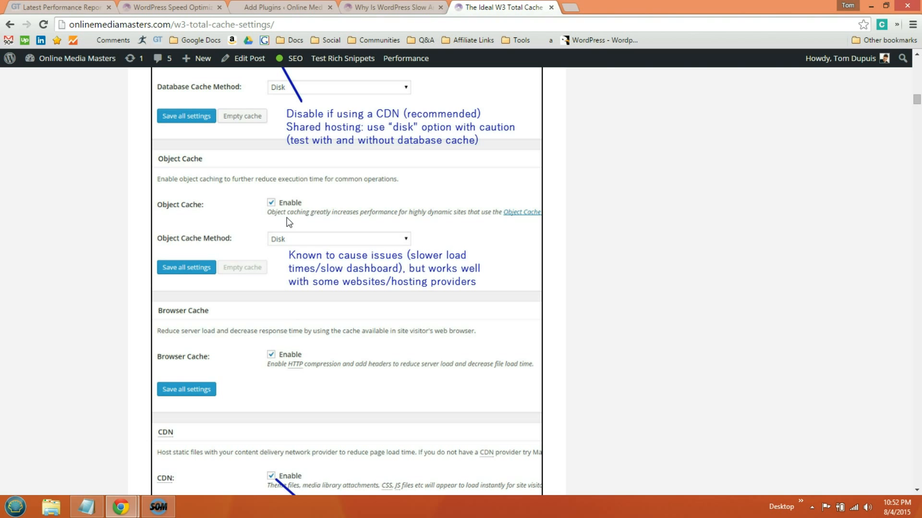
pyautogui.scroll(-2, 293, 209)
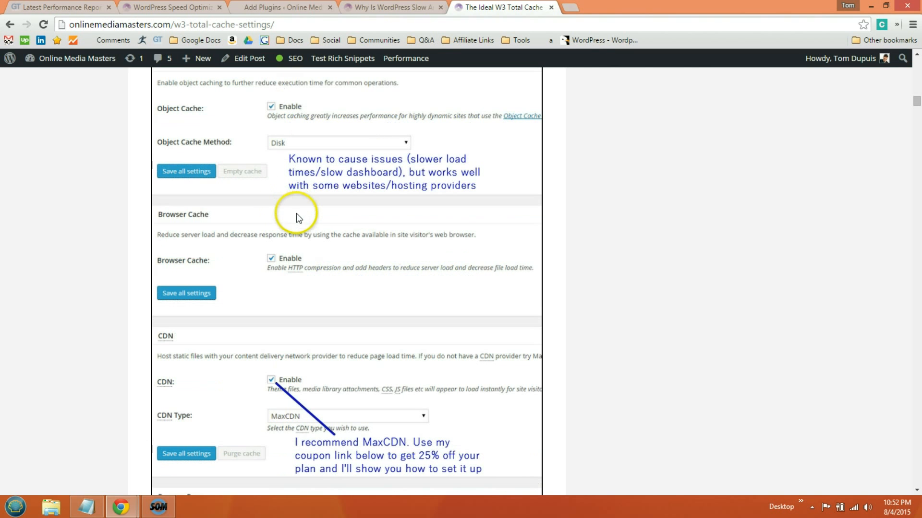
pyautogui.scroll(-2, 276, 255)
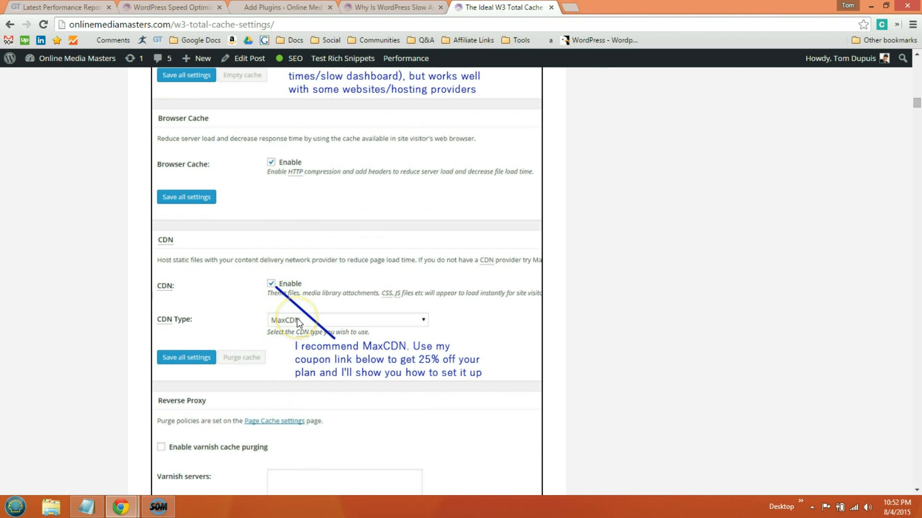
pyautogui.scroll(-4, 296, 320)
pyautogui.scroll(-6, 296, 321)
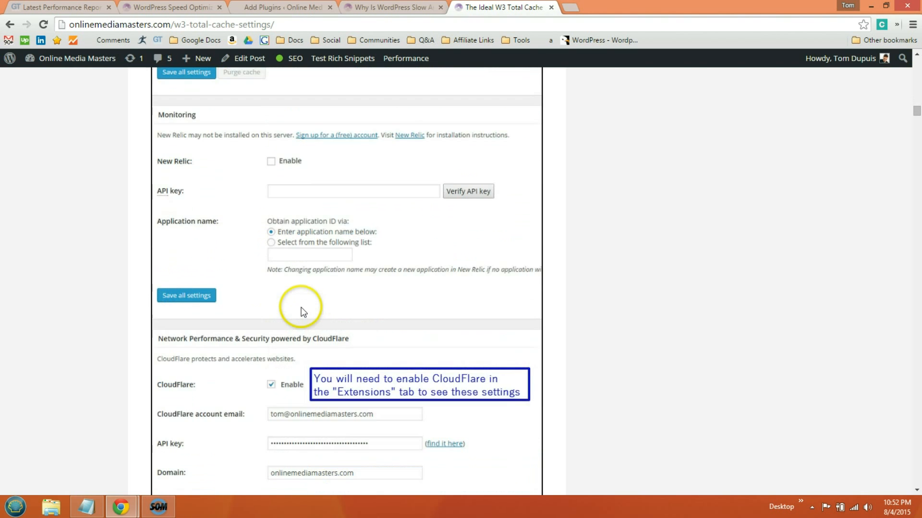
pyautogui.scroll(-2, 330, 247)
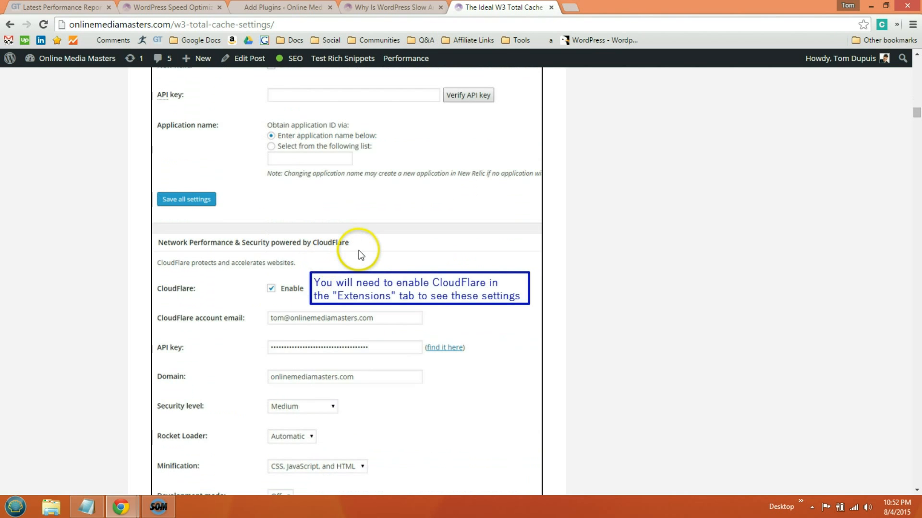
pyautogui.scroll(-4, 358, 252)
pyautogui.scroll(2, 362, 245)
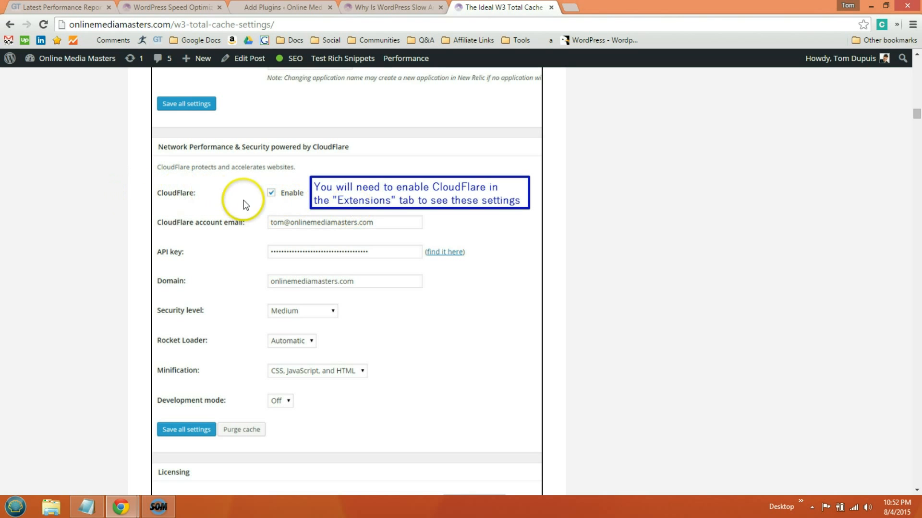
pyautogui.scroll(-4, 217, 206)
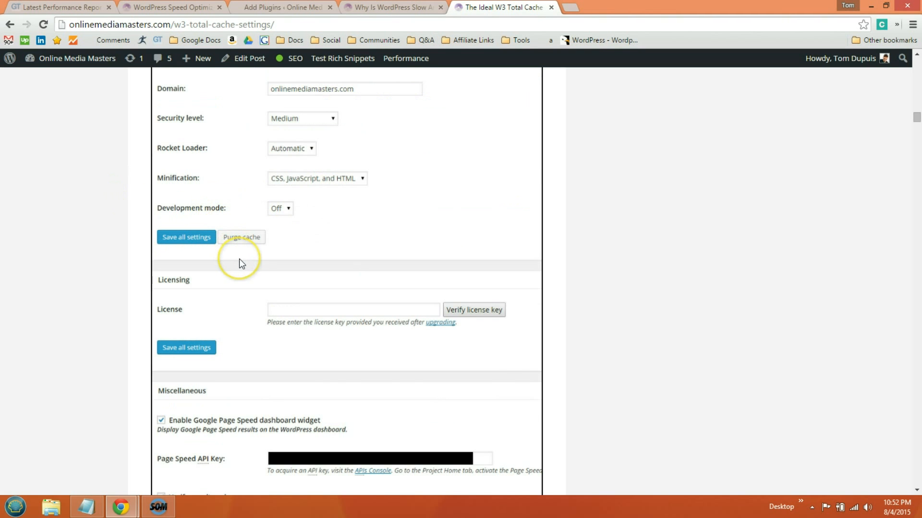
pyautogui.scroll(-2, 241, 264)
pyautogui.scroll(-2, 239, 262)
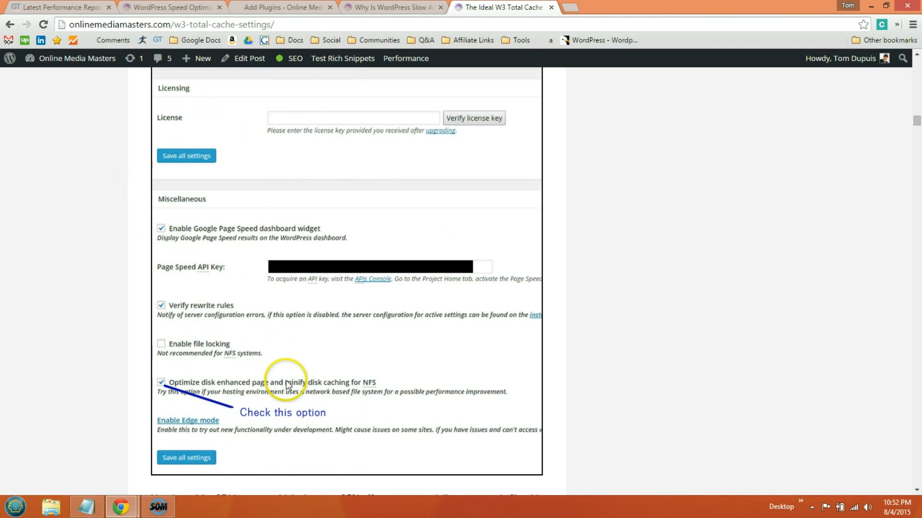
# - Scroll the article from the CSS minify settings down to the Database Cache section
pyautogui.scroll(-8, 312, 200)
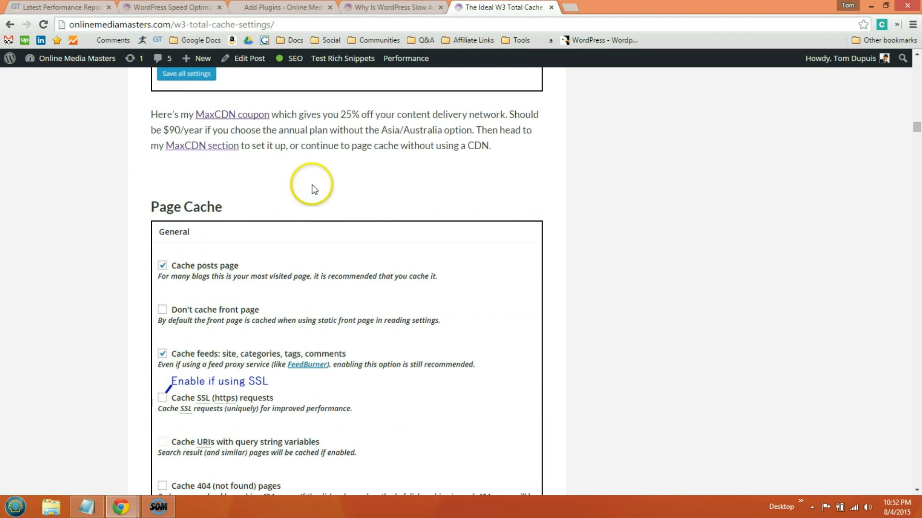
pyautogui.scroll(-2, 321, 183)
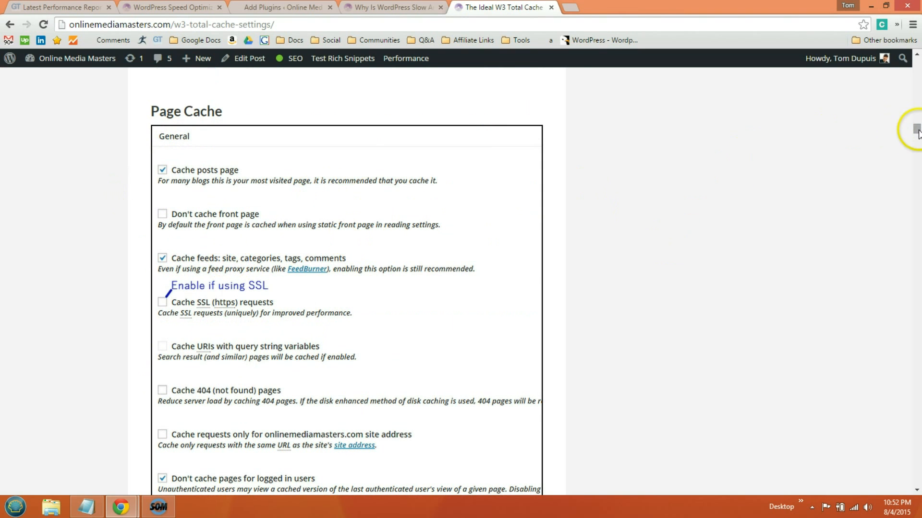
pyautogui.click(918, 129)
pyautogui.moveTo(918, 132); pyautogui.dragTo(917, 144)
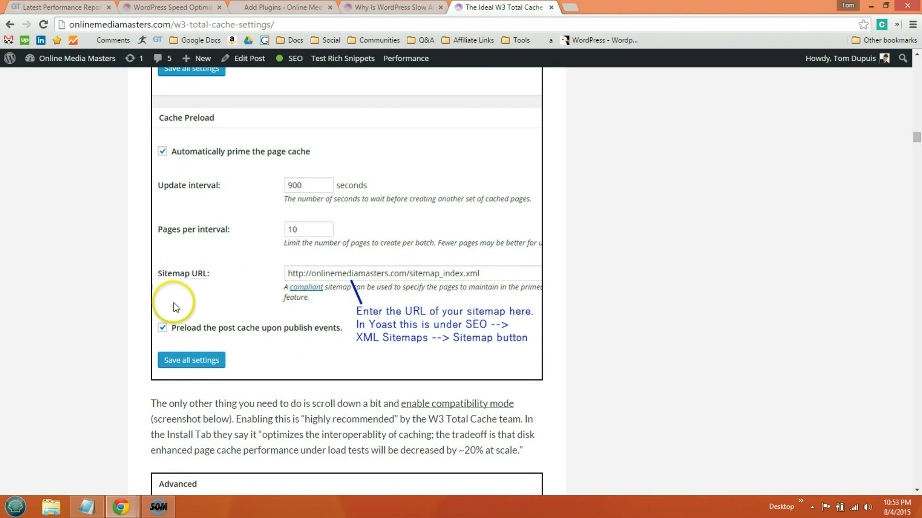
pyautogui.scroll(-4, 127, 257)
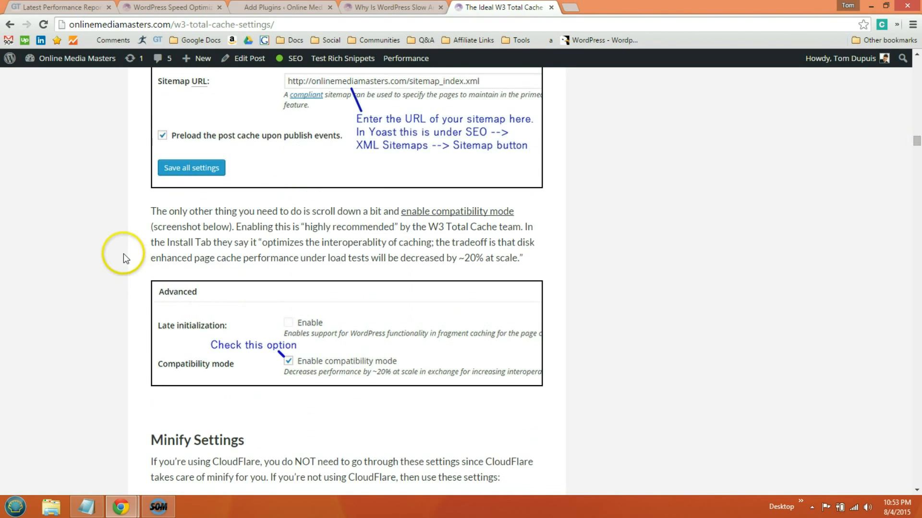
pyautogui.scroll(-2, 123, 254)
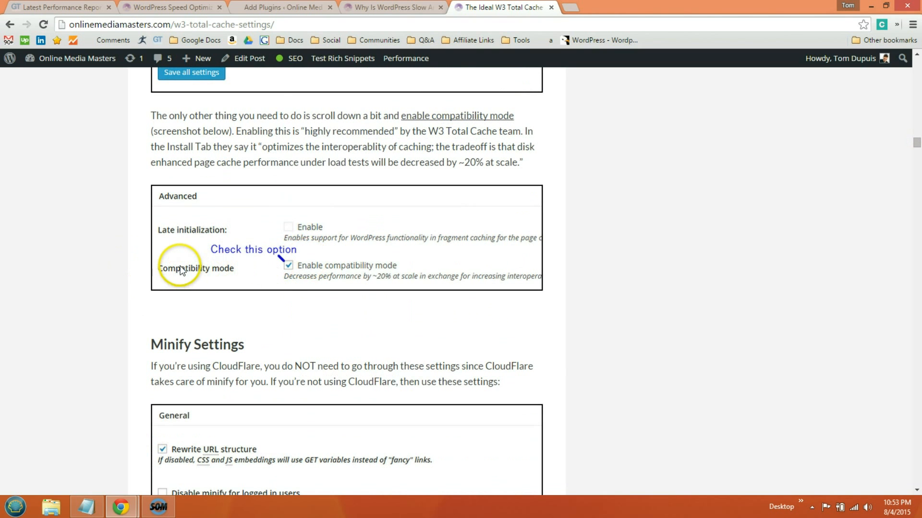
pyautogui.scroll(-4, 180, 271)
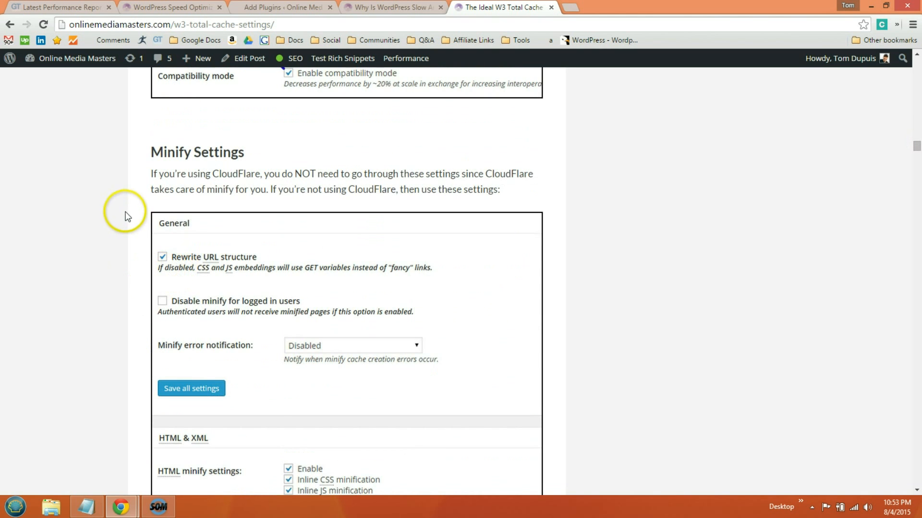
pyautogui.scroll(-2, 126, 215)
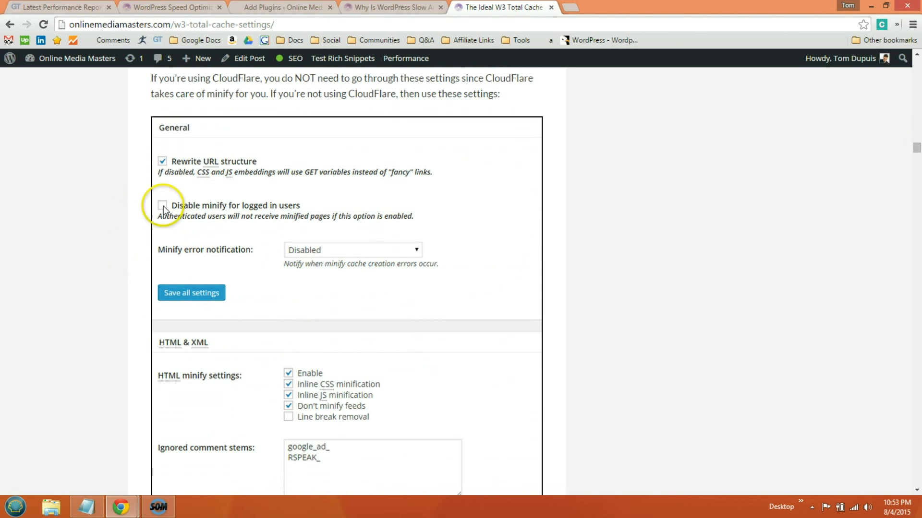
pyautogui.scroll(-4, 216, 182)
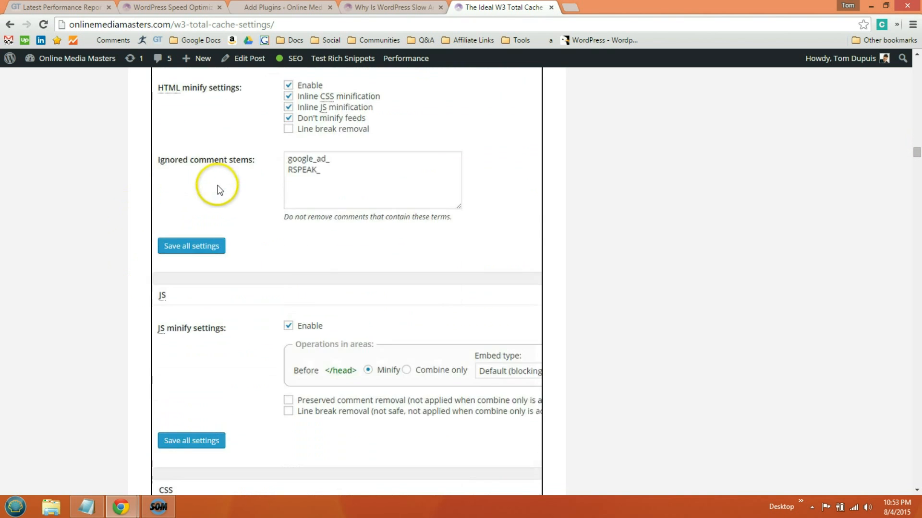
pyautogui.scroll(-4, 218, 190)
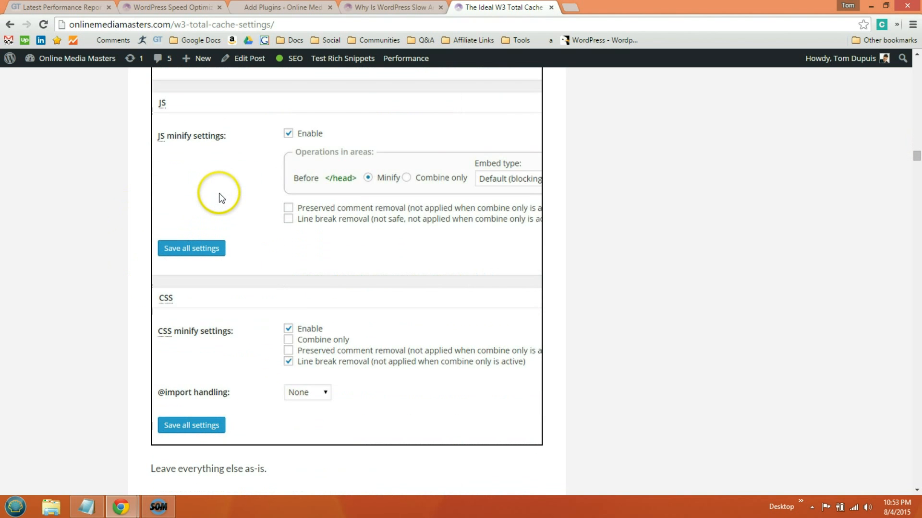
pyautogui.scroll(-2, 219, 193)
pyautogui.scroll(-2, 229, 218)
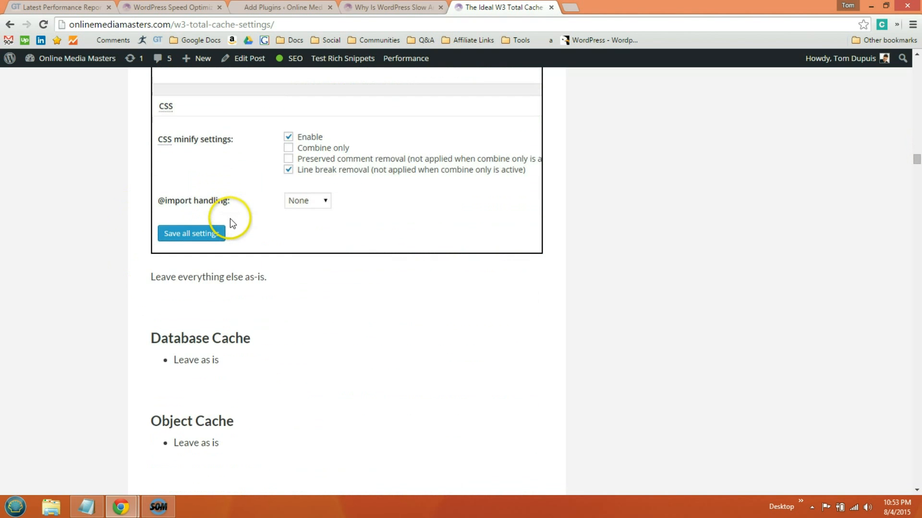
pyautogui.scroll(-2, 230, 219)
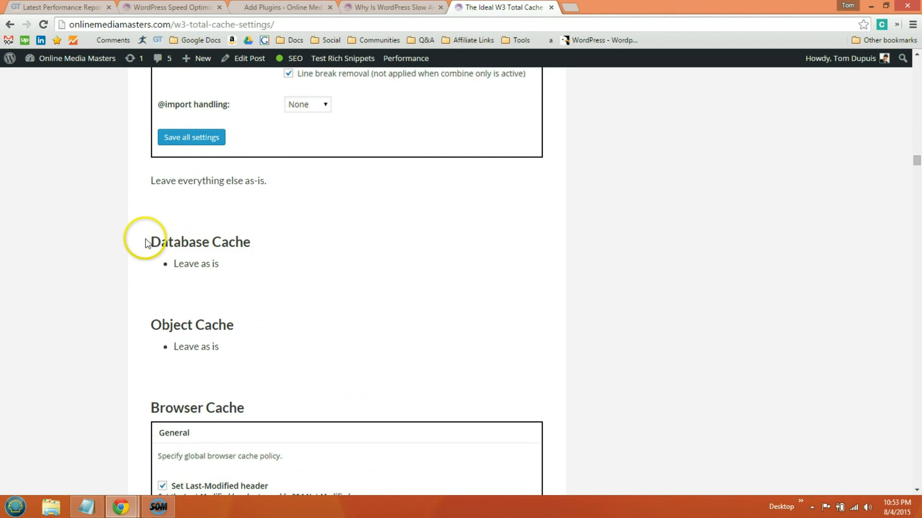
# - Highlight the Database Cache guidance, then scroll past Object and Browser Cache to CDN
pyautogui.moveTo(146, 242); pyautogui.dragTo(236, 265)
pyautogui.scroll(-2, 237, 265)
pyautogui.moveTo(153, 233); pyautogui.dragTo(231, 251)
pyautogui.scroll(-2, 295, 235)
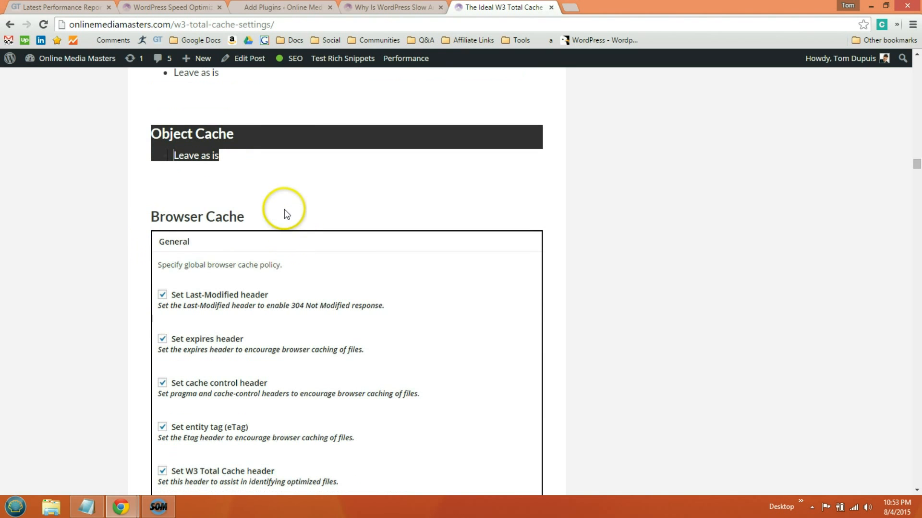
pyautogui.scroll(-2, 282, 204)
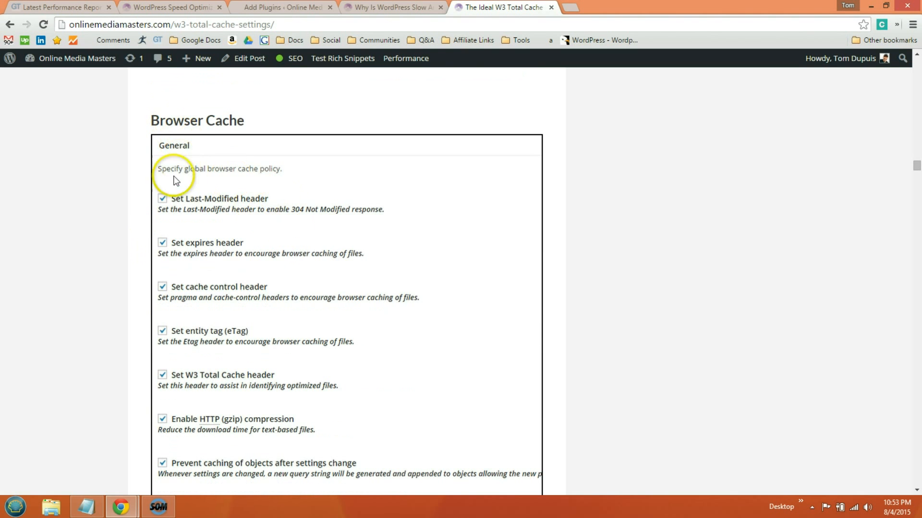
pyautogui.scroll(-2, 130, 216)
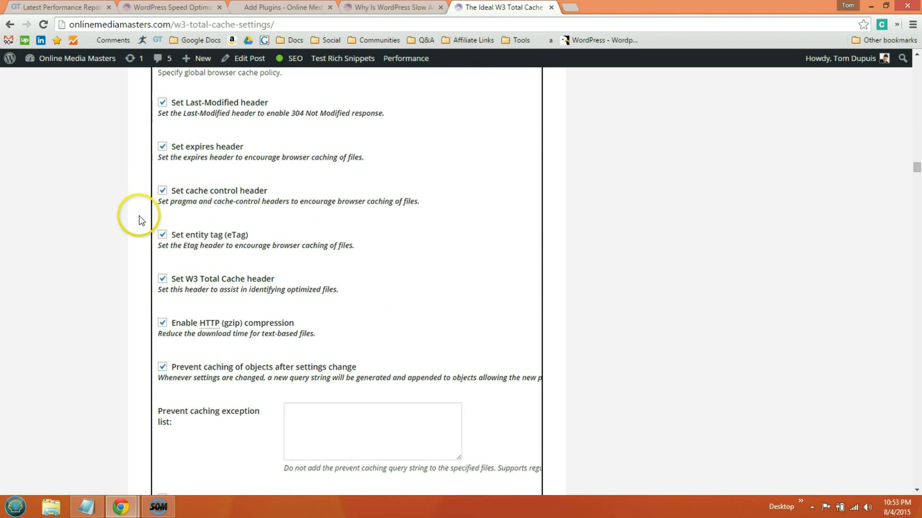
pyautogui.scroll(-6, 141, 221)
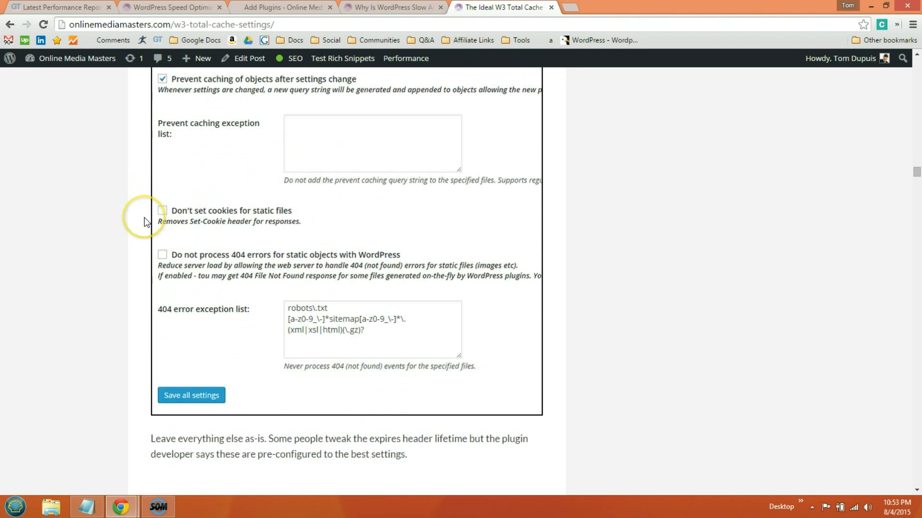
pyautogui.scroll(-2, 146, 222)
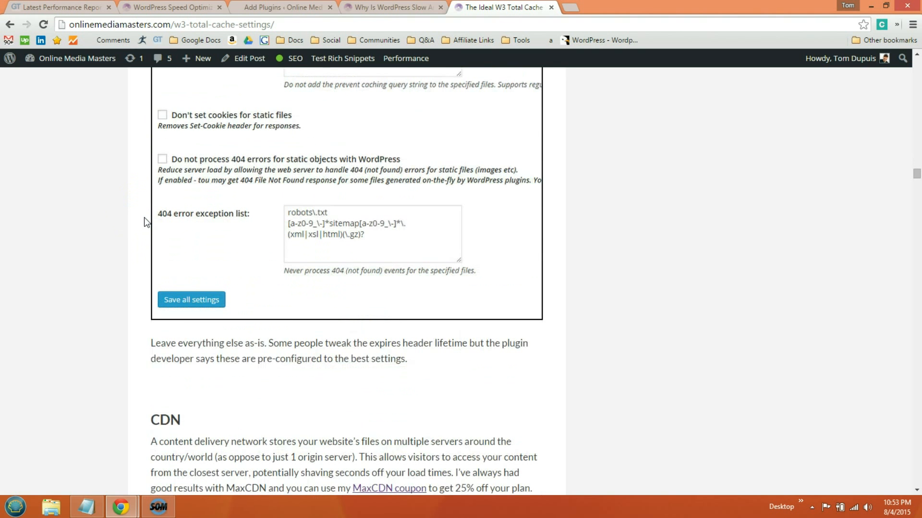
pyautogui.scroll(-4, 146, 222)
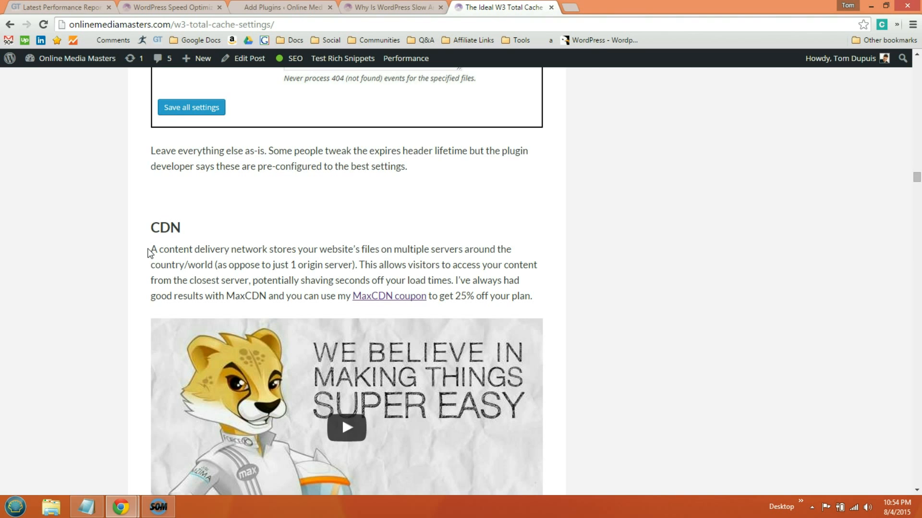
# - Scroll around the CDN section to read the MaxCDN recommendation and setup steps
pyautogui.scroll(-2, 127, 229)
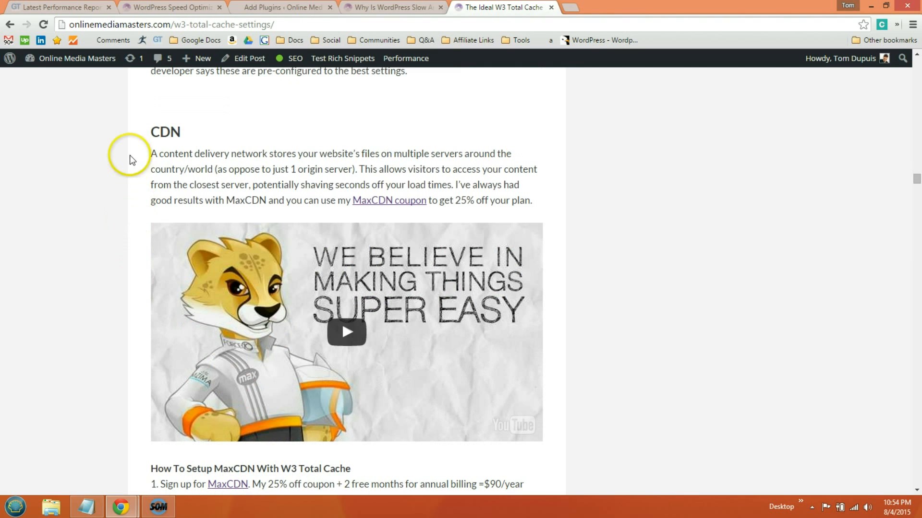
pyautogui.scroll(-2, 145, 178)
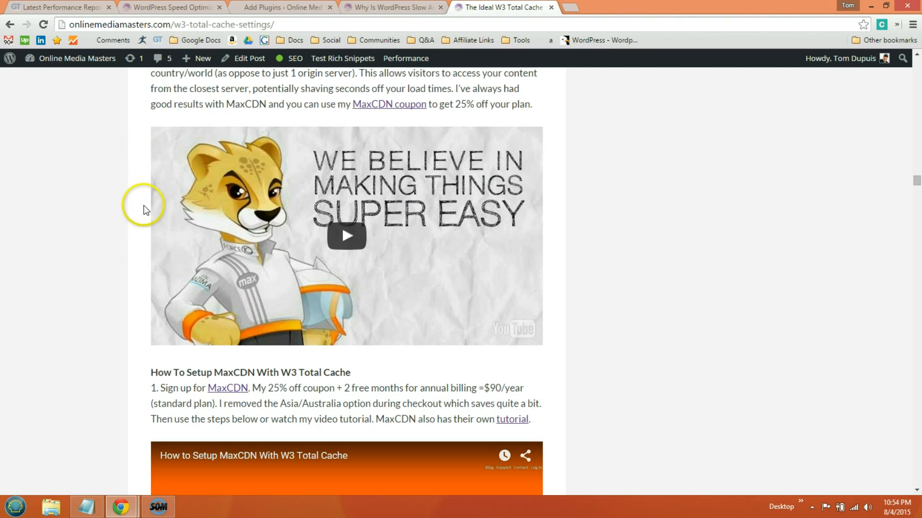
pyautogui.scroll(2, 140, 192)
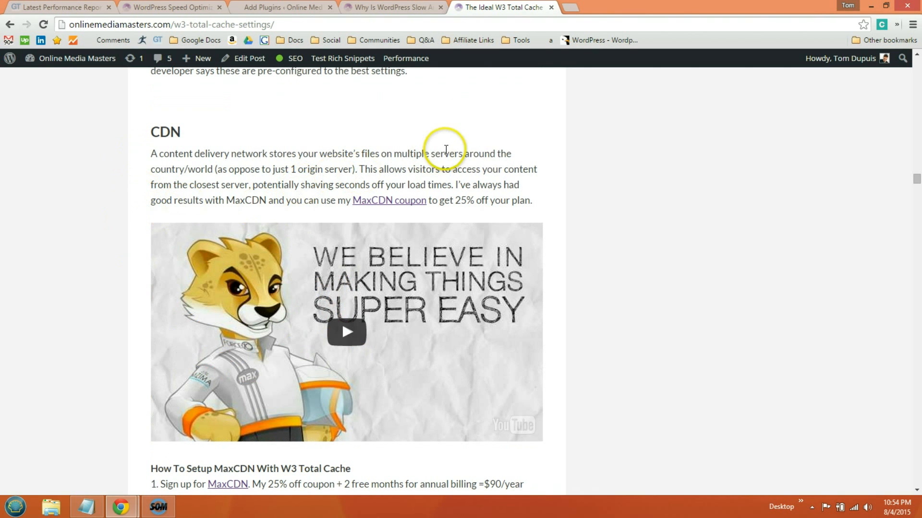
# - Load maxcdn.com in a new tab and log in to the MaxCDN control panel
pyautogui.click(571, 8)
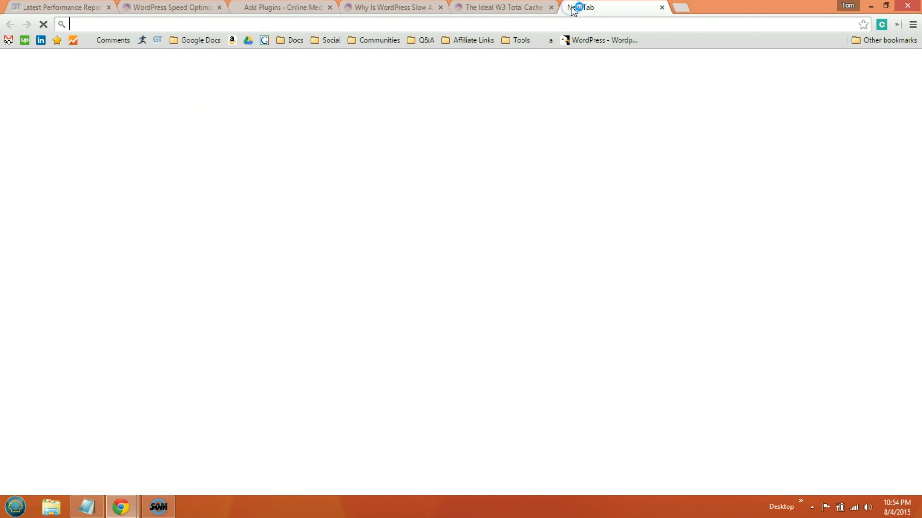
pyautogui.write('max')
pyautogui.press('Return')
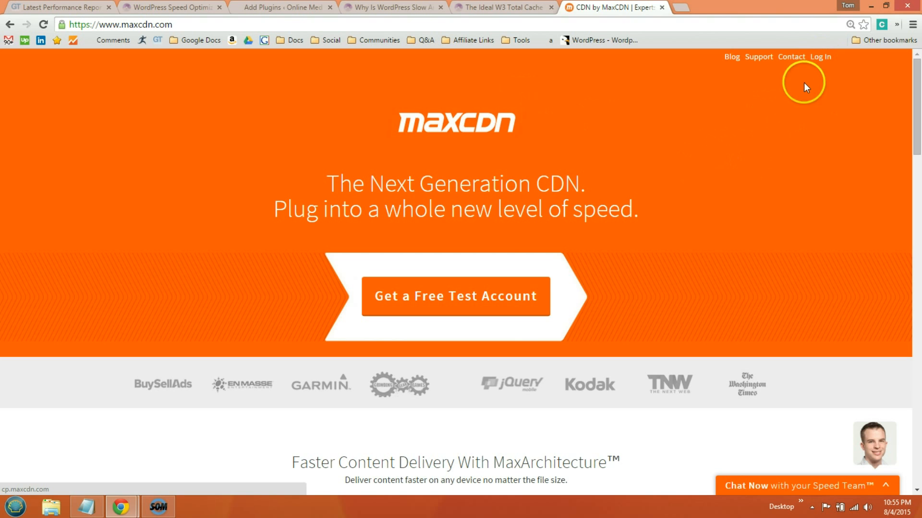
pyautogui.click(817, 56)
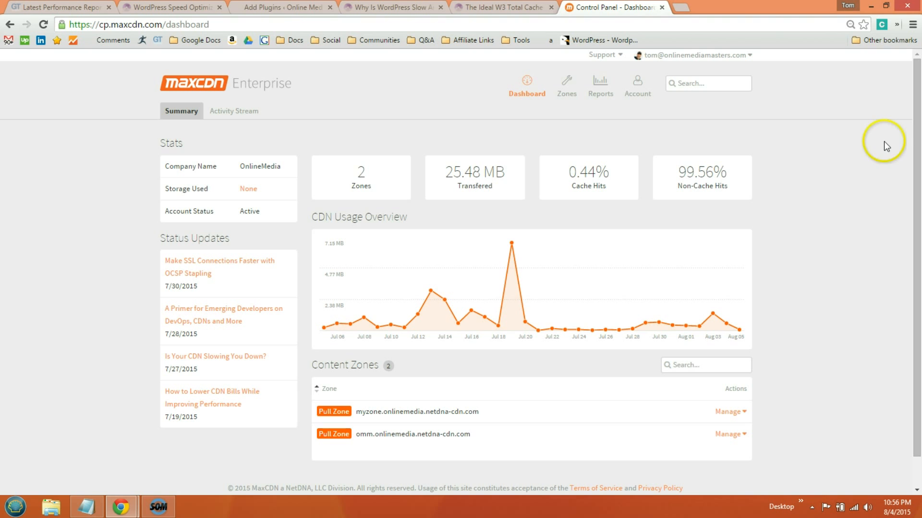
# - Start a new pull zone named 'Online Media Masters' from the Zones overview
pyautogui.click(868, 178)
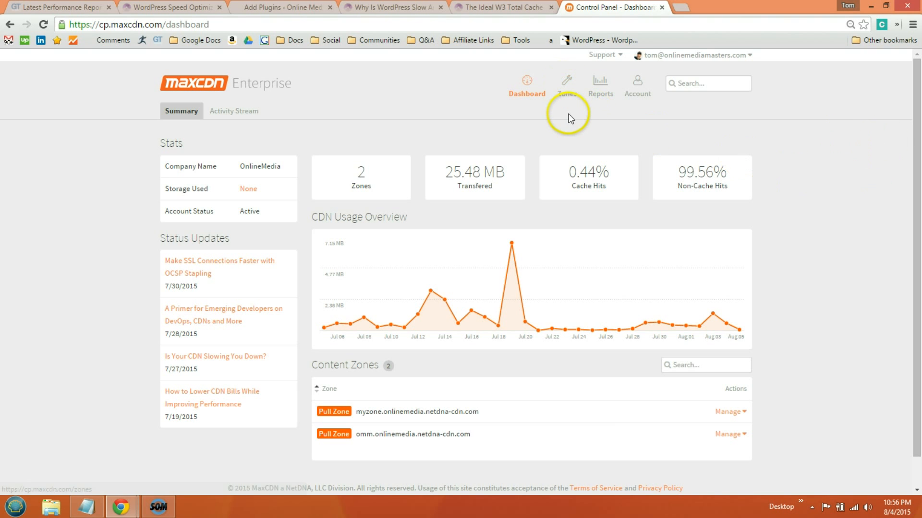
pyautogui.hotkey('ctrl', '0')
pyautogui.click(573, 84)
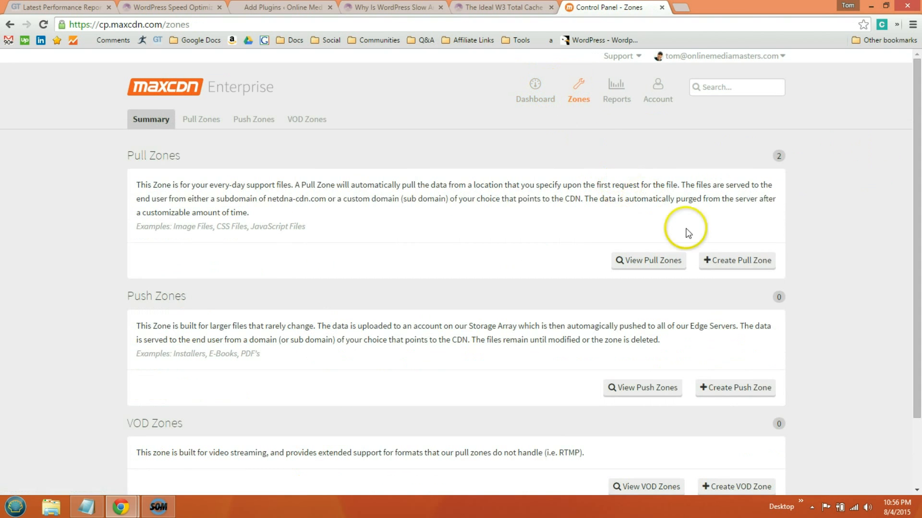
pyautogui.click(727, 267)
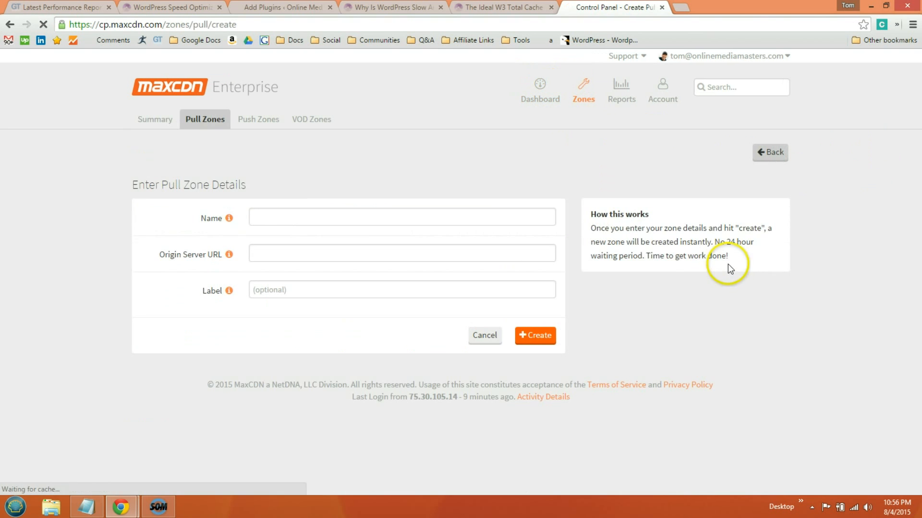
pyautogui.click(252, 211)
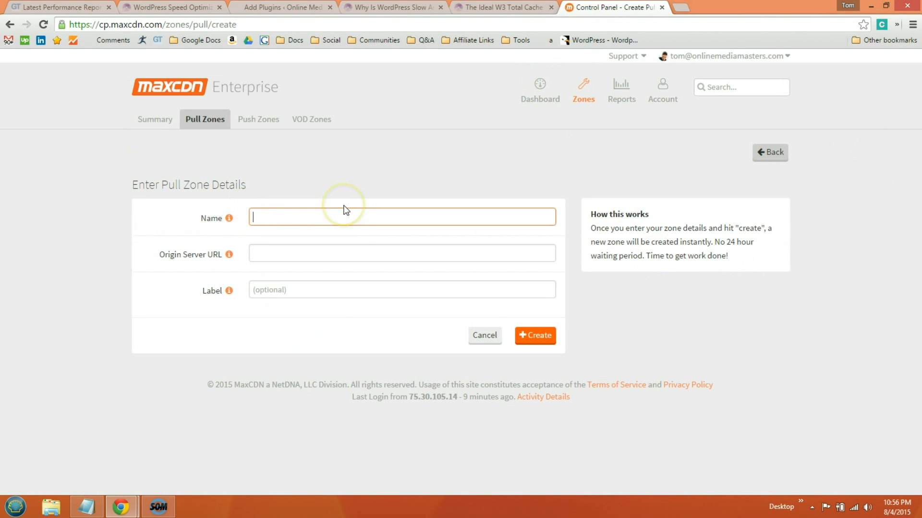
pyautogui.write('Online Media Masters')
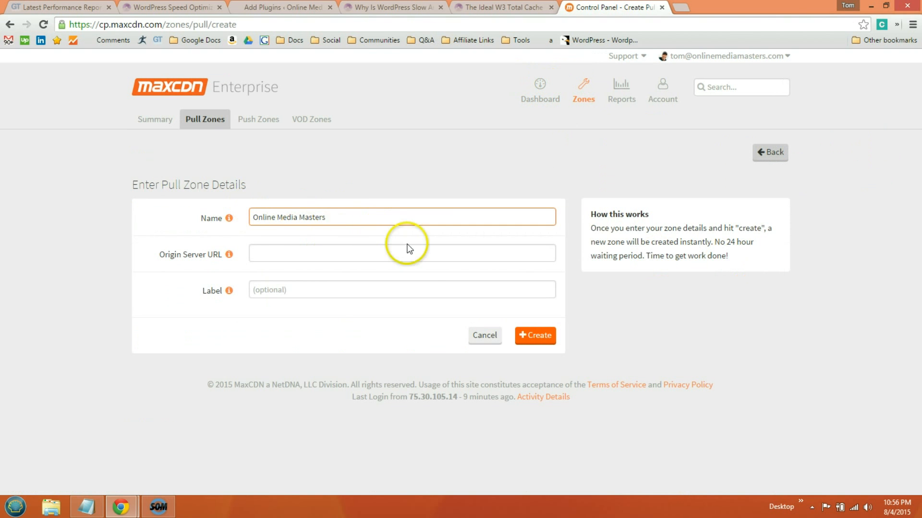
# - Use the copied site address as origin URL and label OMM, then cancel the zone
pyautogui.click(681, 7)
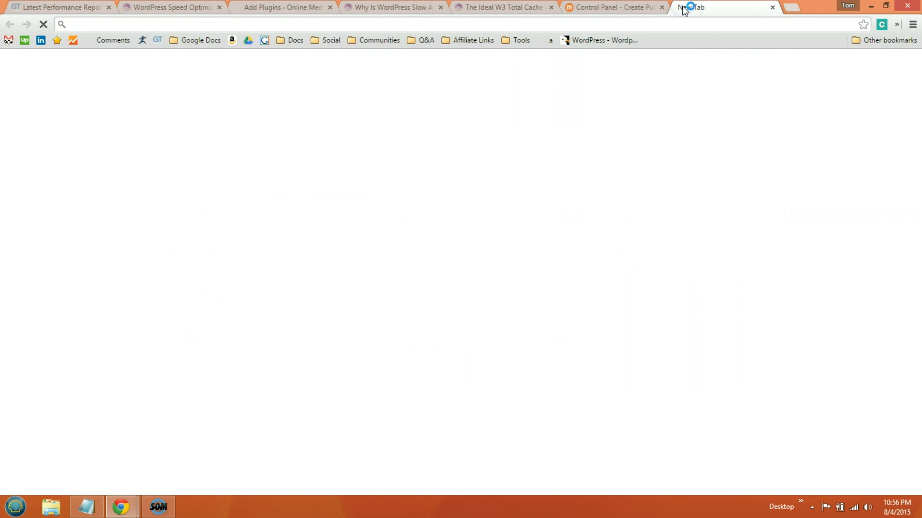
pyautogui.write('onl')
pyautogui.press('Down')
pyautogui.press('Return')
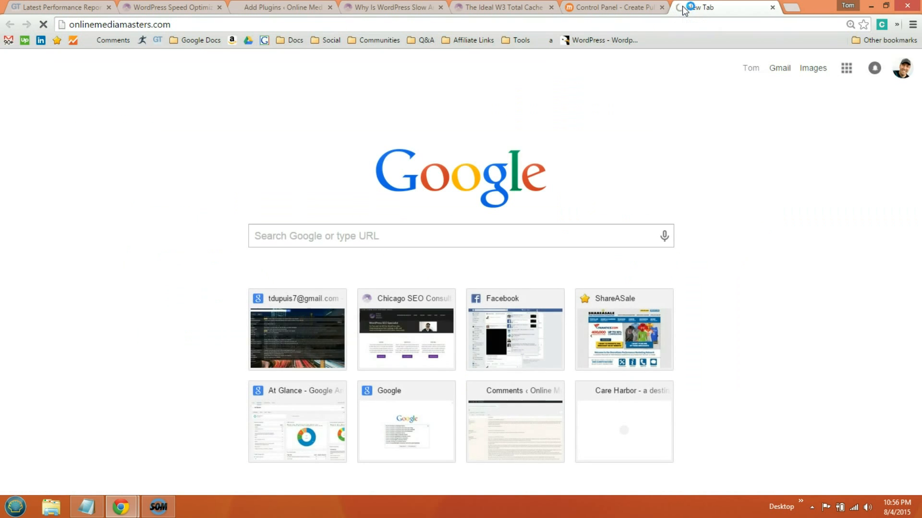
pyautogui.click(677, 24)
pyautogui.hotkey('ctrl', 'c')
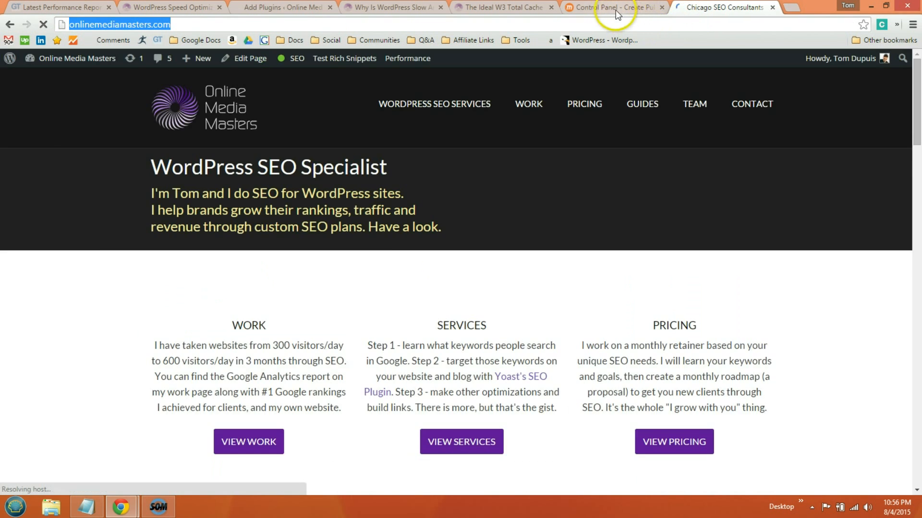
pyautogui.click(615, 9)
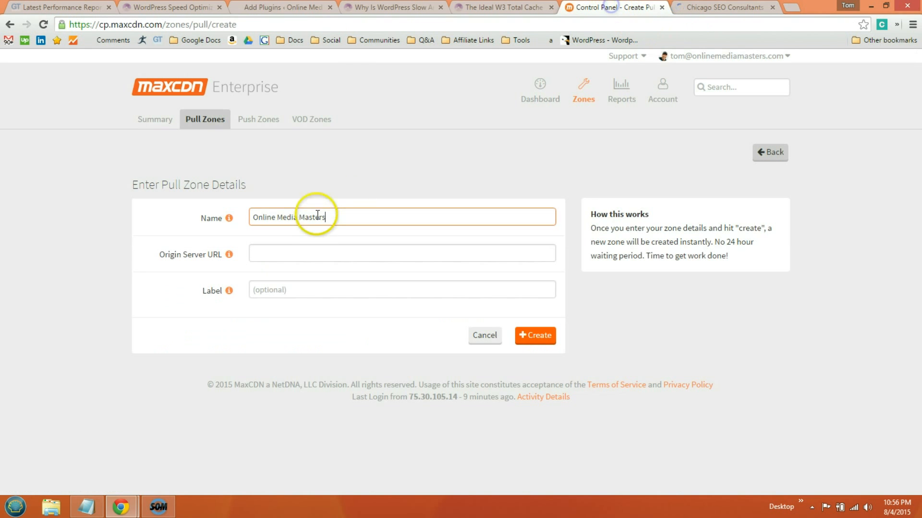
pyautogui.click(308, 251)
pyautogui.hotkey('ctrl', 'v')
pyautogui.click(315, 286)
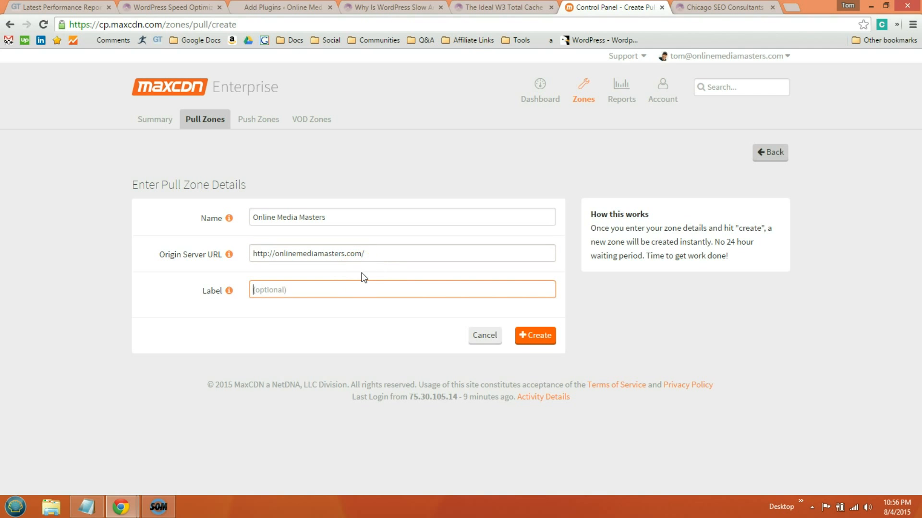
pyautogui.write('OMM')
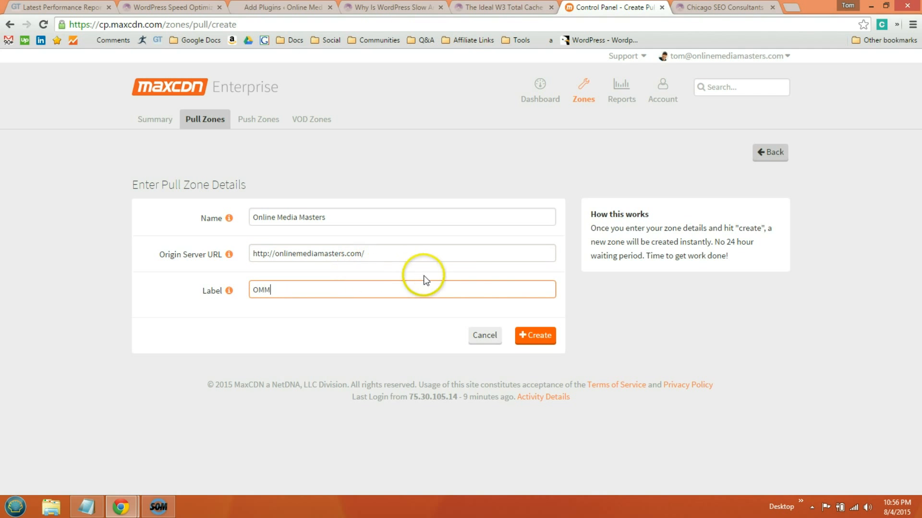
pyautogui.click(486, 341)
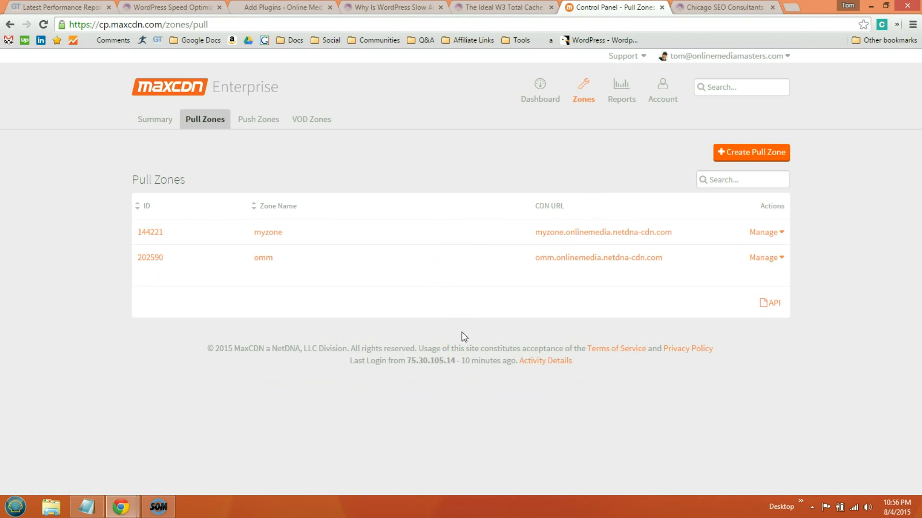
# - Open myzone's pull zone settings and the MaxCDN Account page in a separate tab
pyautogui.click(762, 233)
pyautogui.click(733, 248)
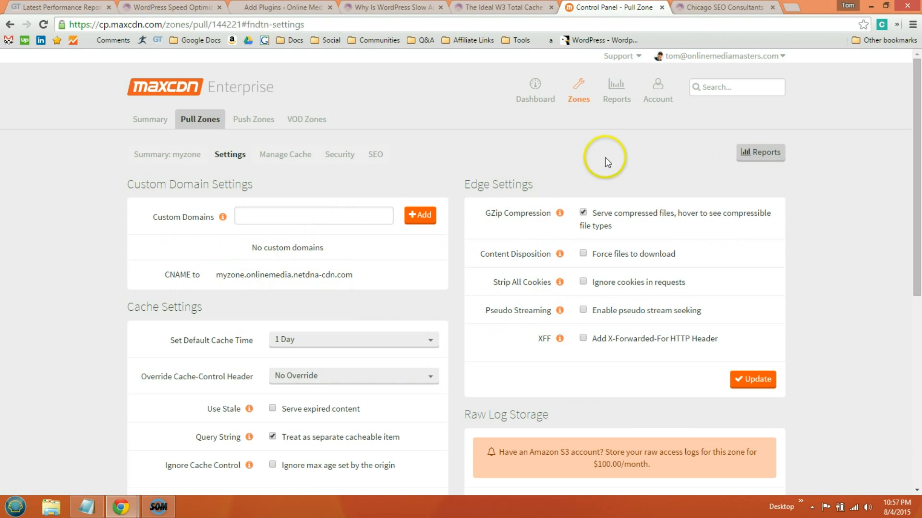
pyautogui.rightClick(656, 103)
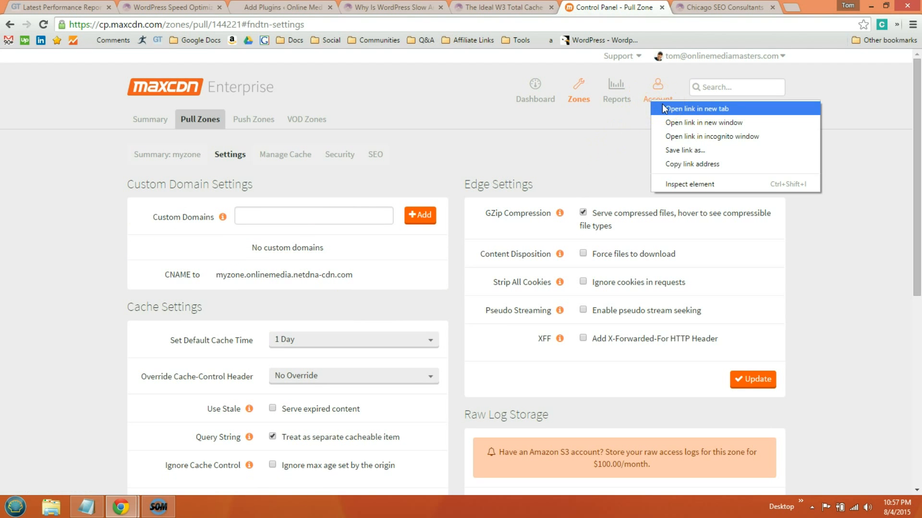
pyautogui.click(663, 106)
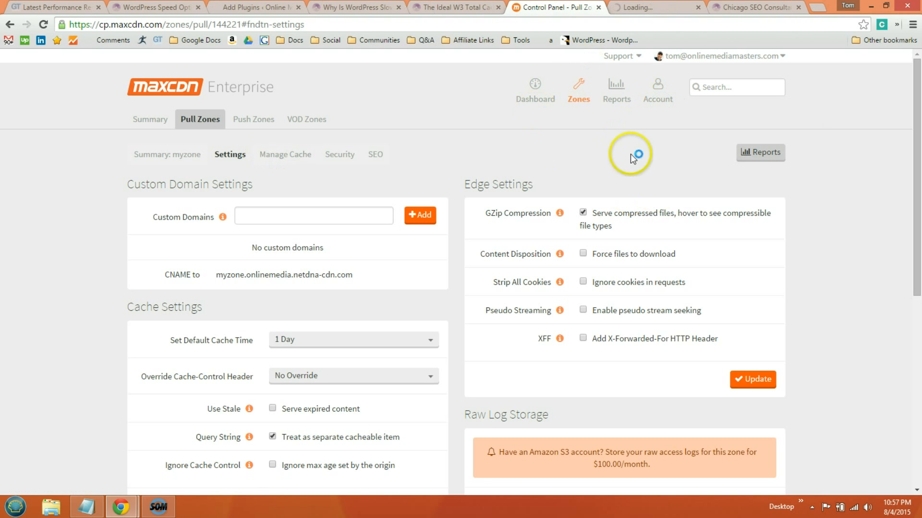
pyautogui.click(654, 6)
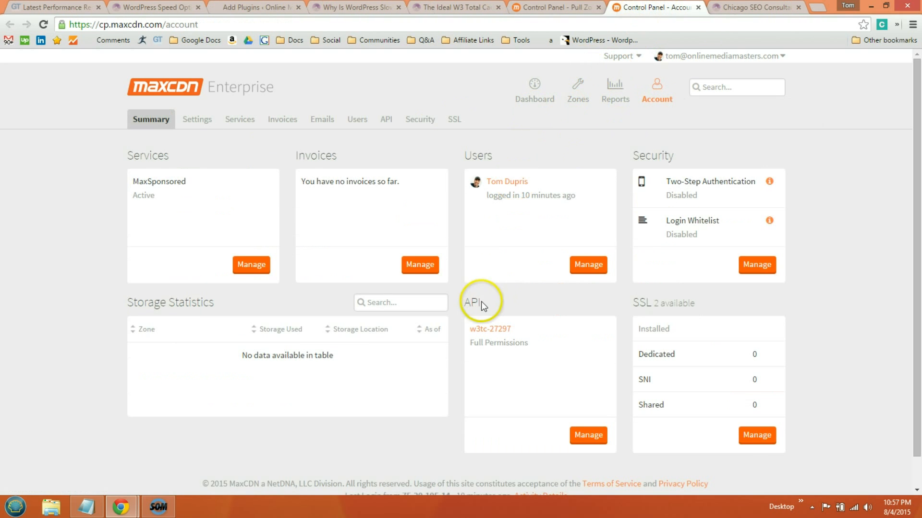
# - Create an API application 'Online Media Masters' with description 'B' and full account permission
pyautogui.click(588, 435)
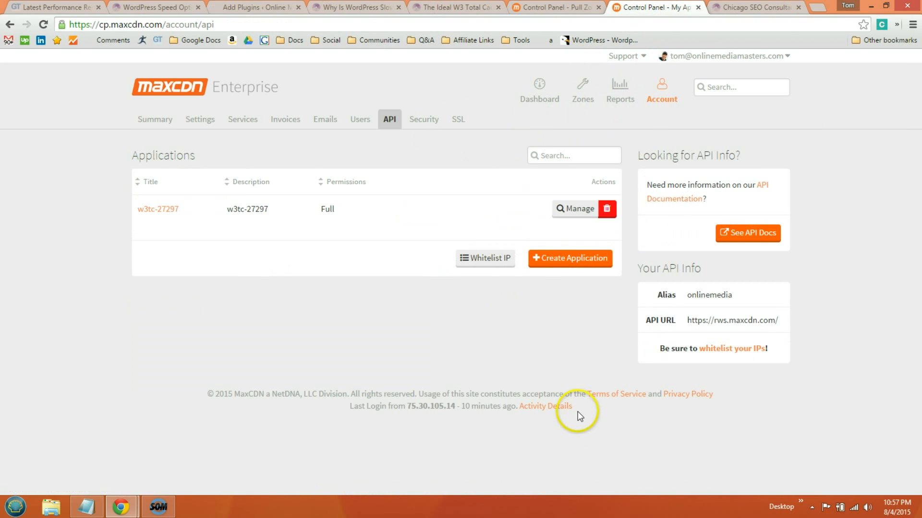
pyautogui.click(562, 262)
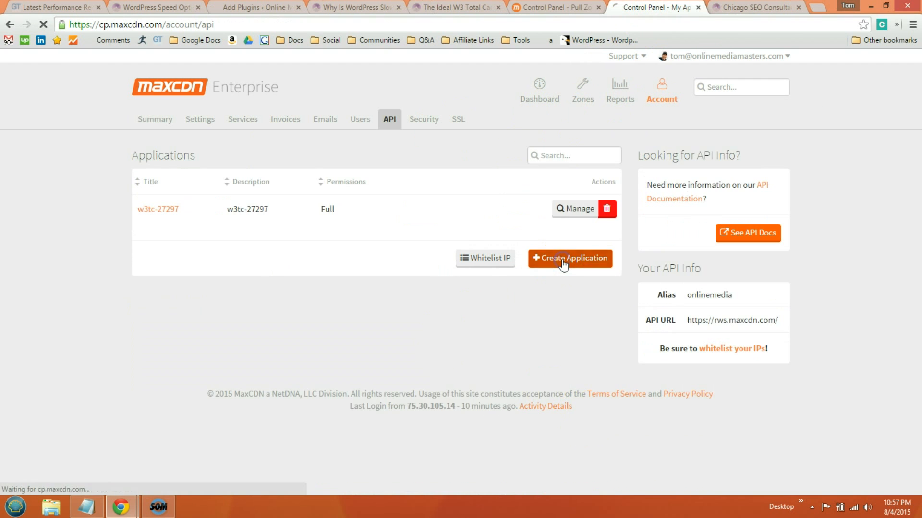
pyautogui.click(296, 187)
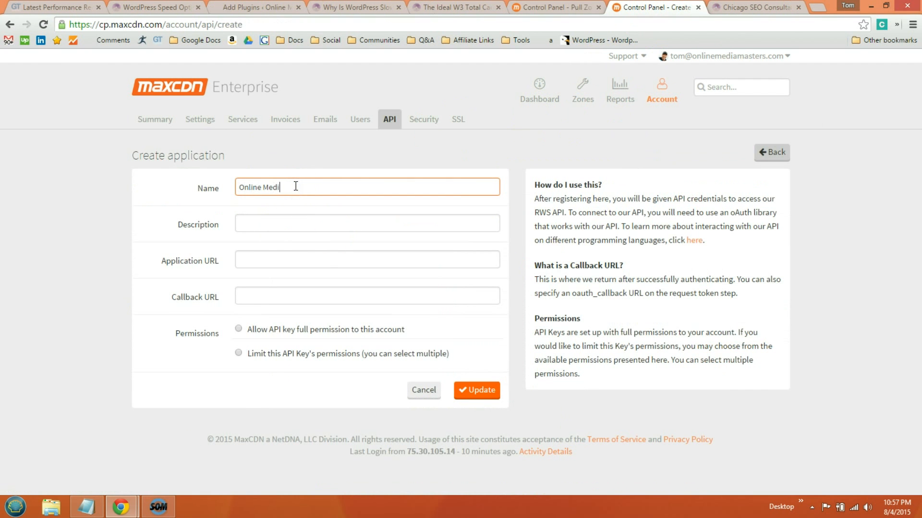
pyautogui.write('Online Media Masters')
pyautogui.press('Tab')
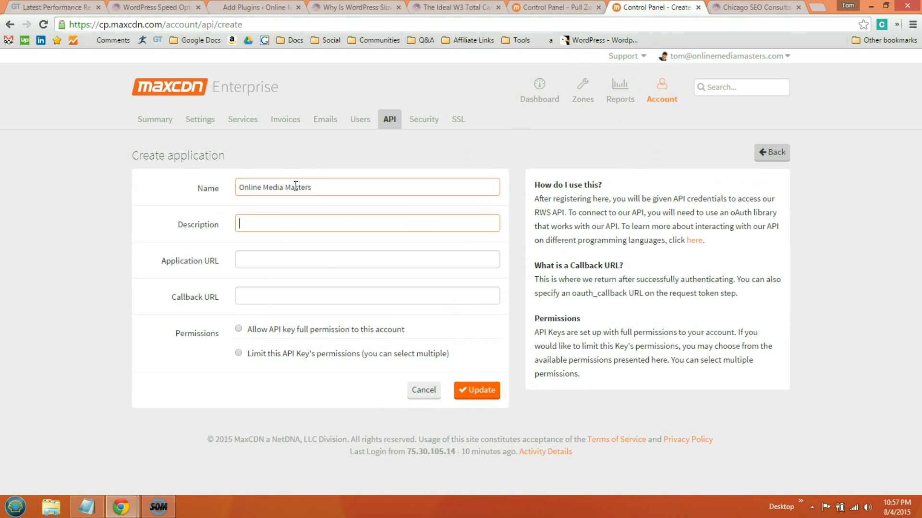
pyautogui.write('BlahQ!')
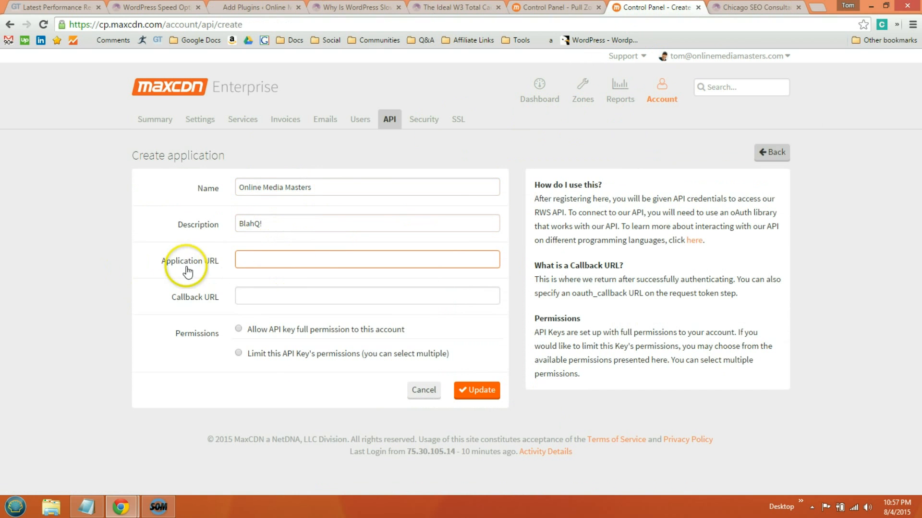
pyautogui.click(239, 330)
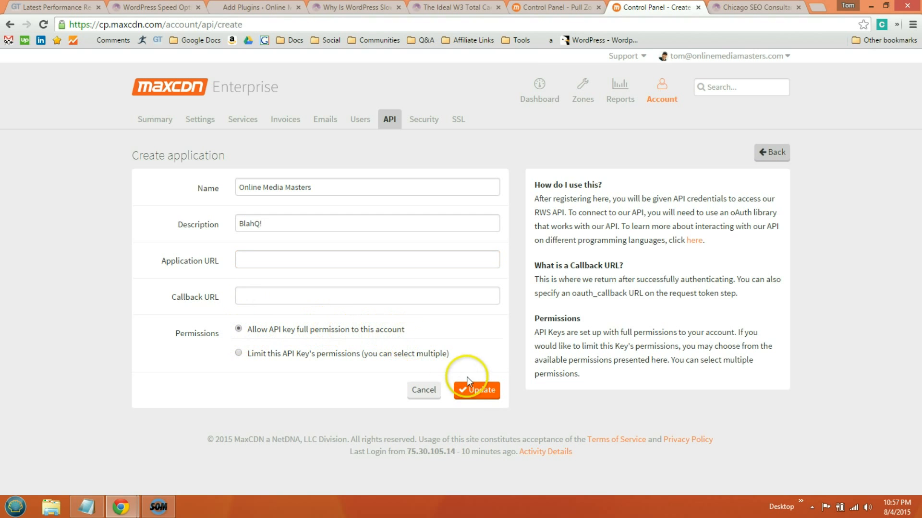
pyautogui.click(473, 397)
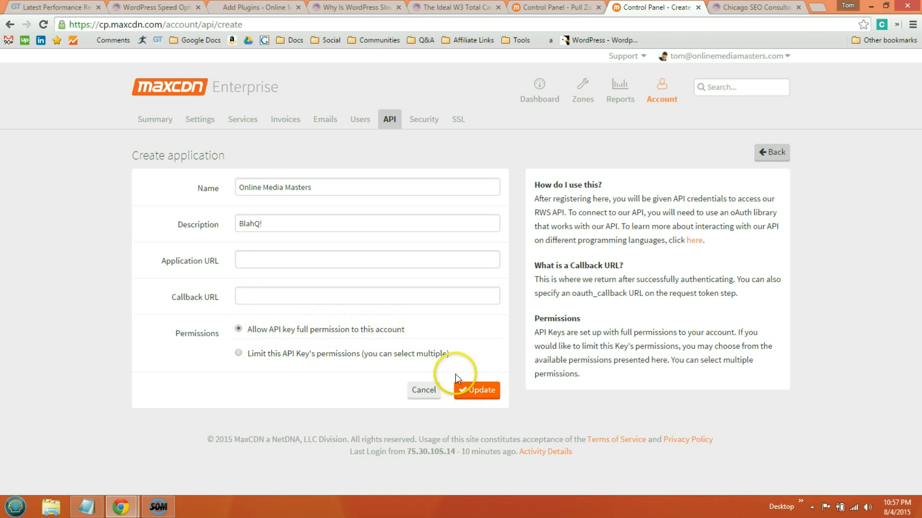
# - Open the w3tc-27297 application's OAuth details, then return to the WordPress plugins tab
pyautogui.click(12, 26)
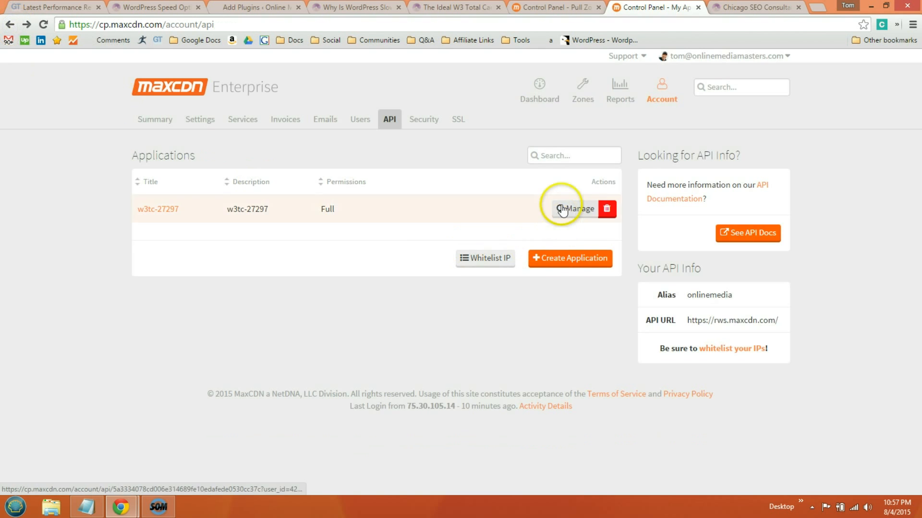
pyautogui.click(579, 209)
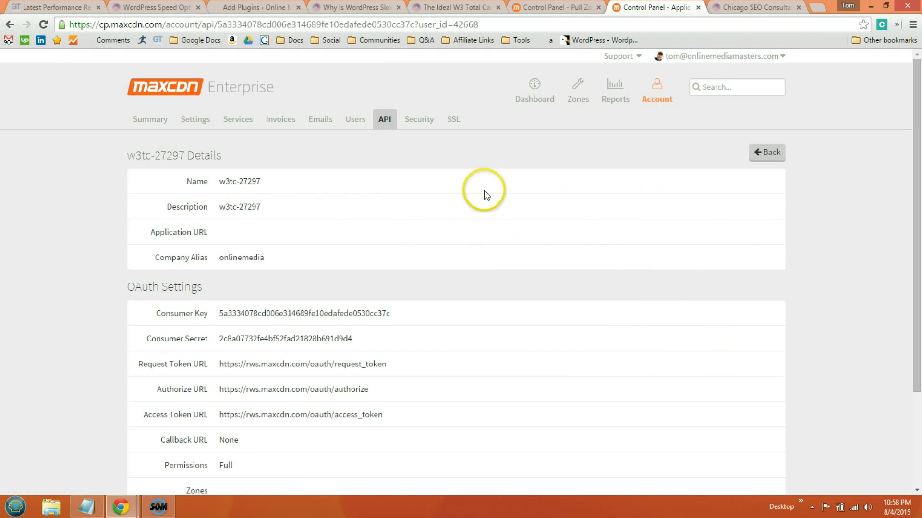
pyautogui.click(259, 7)
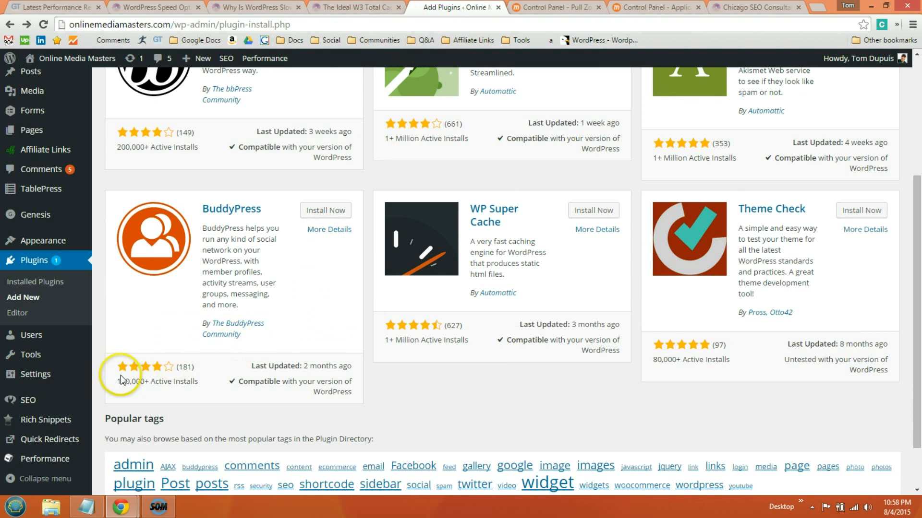
# - Enable the CDN in W3 Total Cache General Settings with MaxCDN as type, and save
pyautogui.scroll(-2, 77, 428)
pyautogui.moveTo(68, 461)
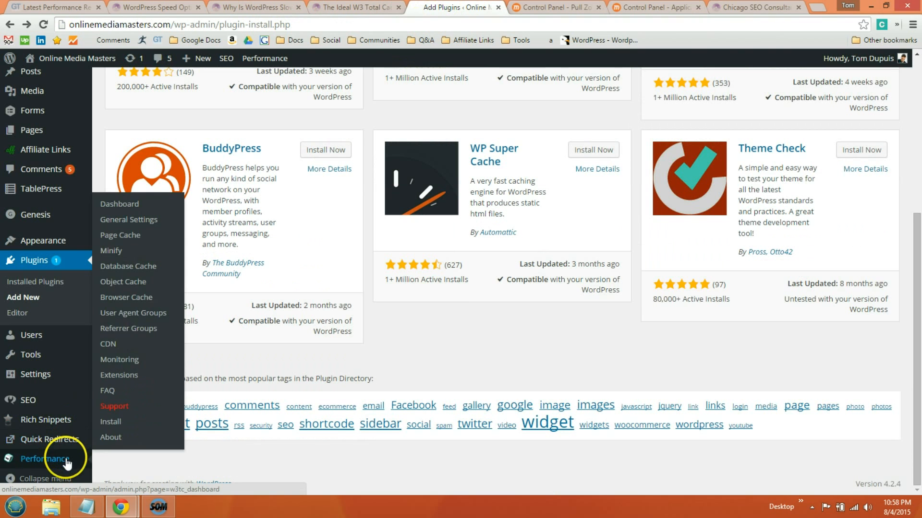
pyautogui.click(135, 221)
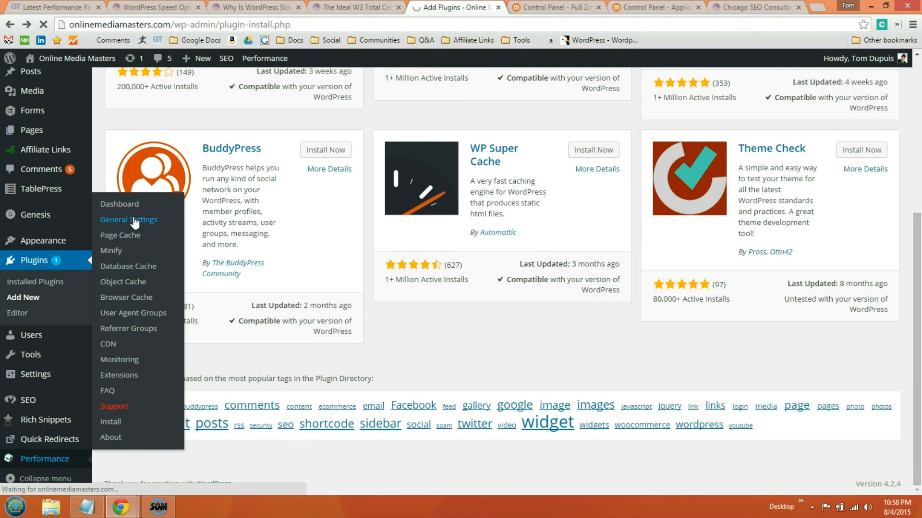
pyautogui.scroll(-20, 238, 235)
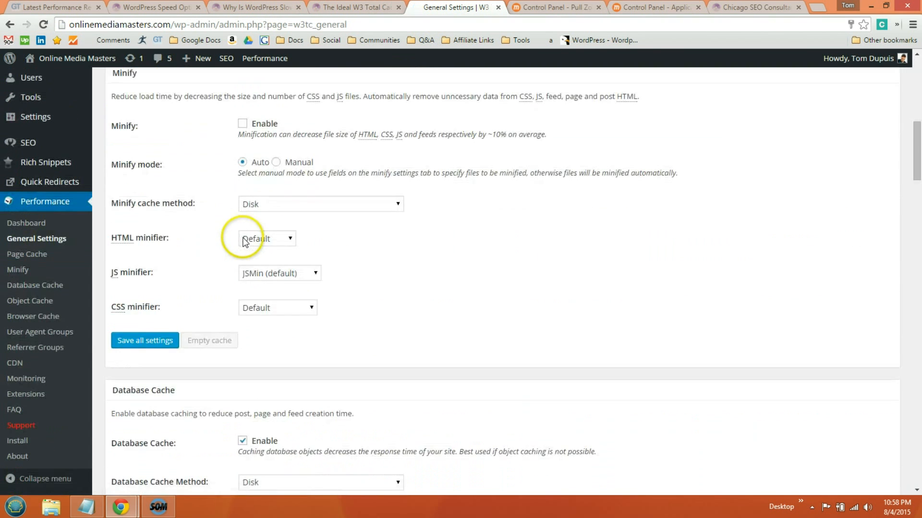
pyautogui.scroll(-6, 244, 240)
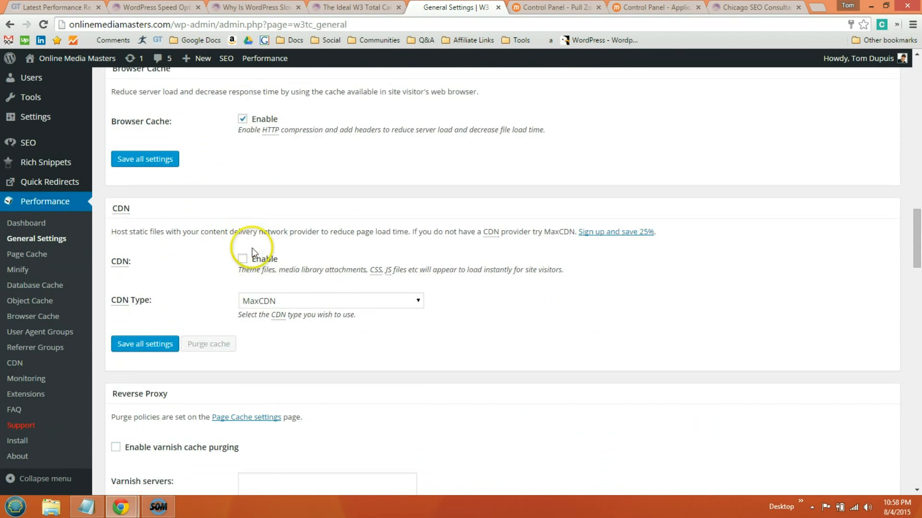
pyautogui.click(243, 259)
pyautogui.click(266, 301)
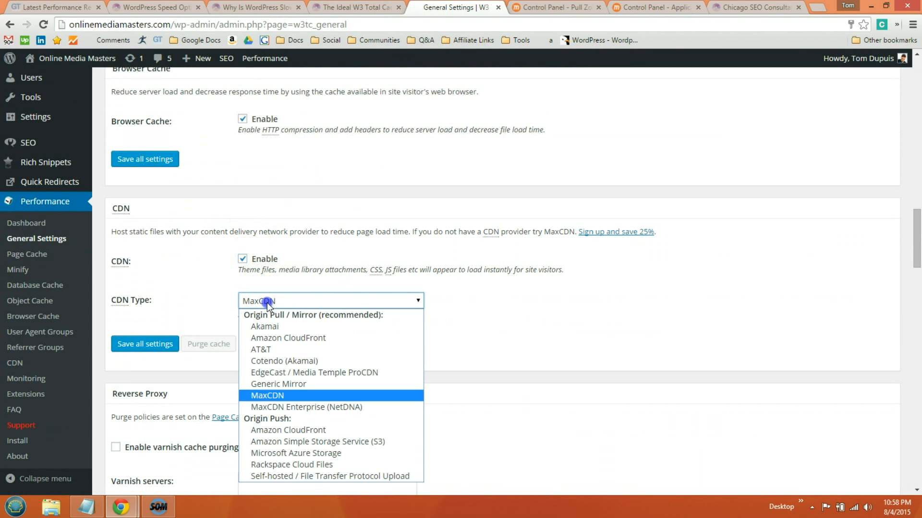
pyautogui.click(278, 396)
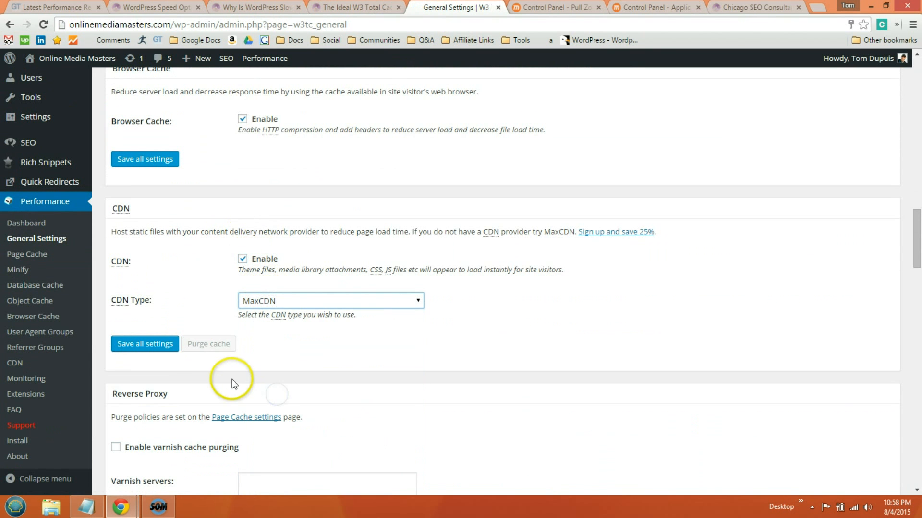
pyautogui.click(154, 346)
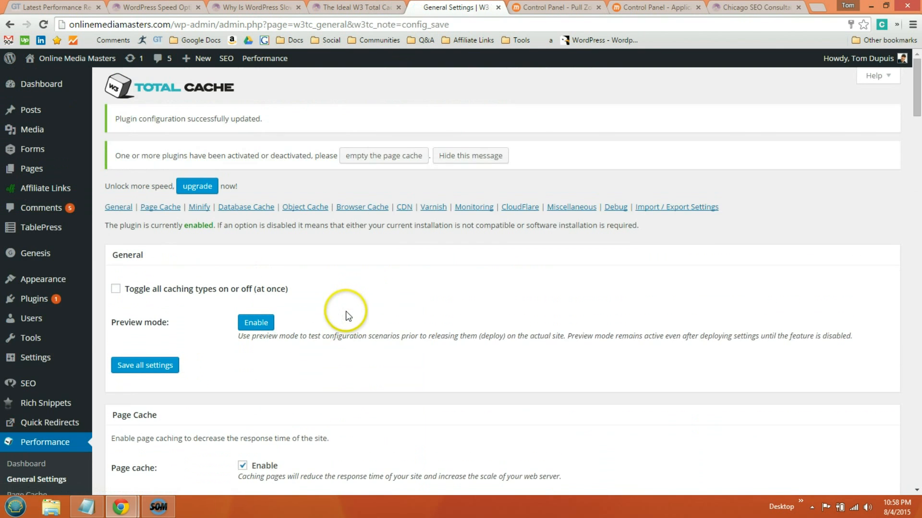
# - Go to the W3 Total Cache CDN settings page
pyautogui.scroll(-2, 346, 311)
pyautogui.scroll(-2, 355, 273)
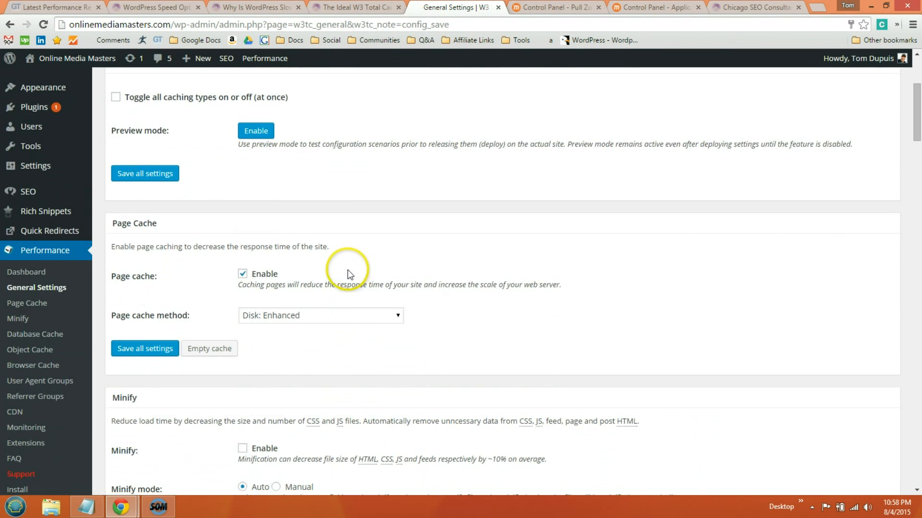
pyautogui.scroll(-2, 350, 211)
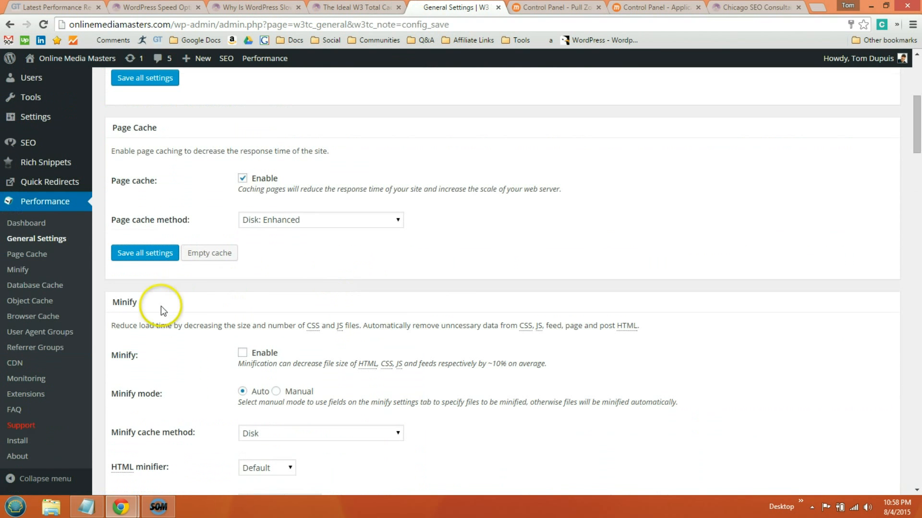
pyautogui.click(21, 365)
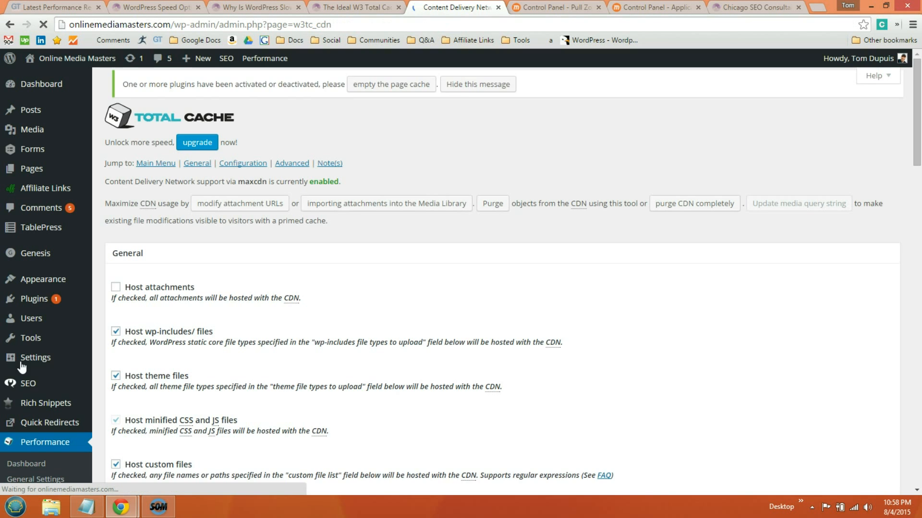
# - Open and dismiss the Create new pull zone window in the CDN configuration
pyautogui.scroll(-4, 325, 271)
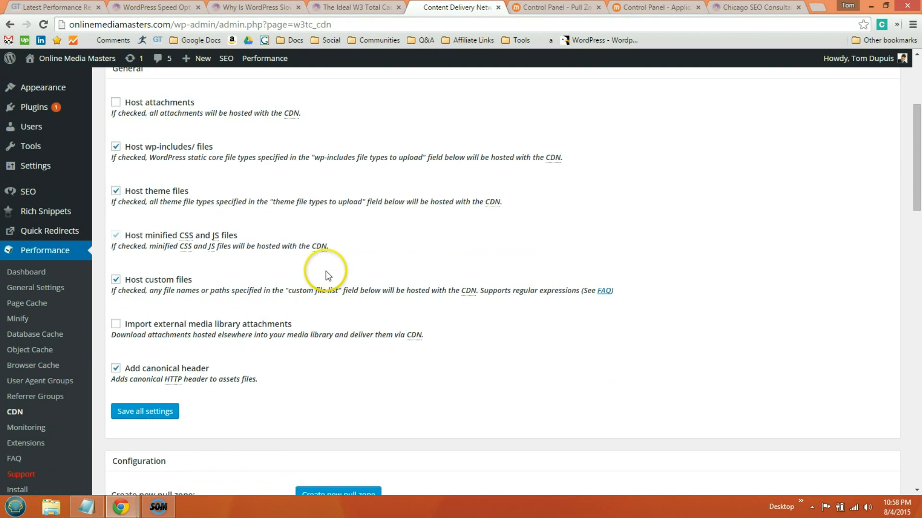
pyautogui.scroll(-7, 323, 243)
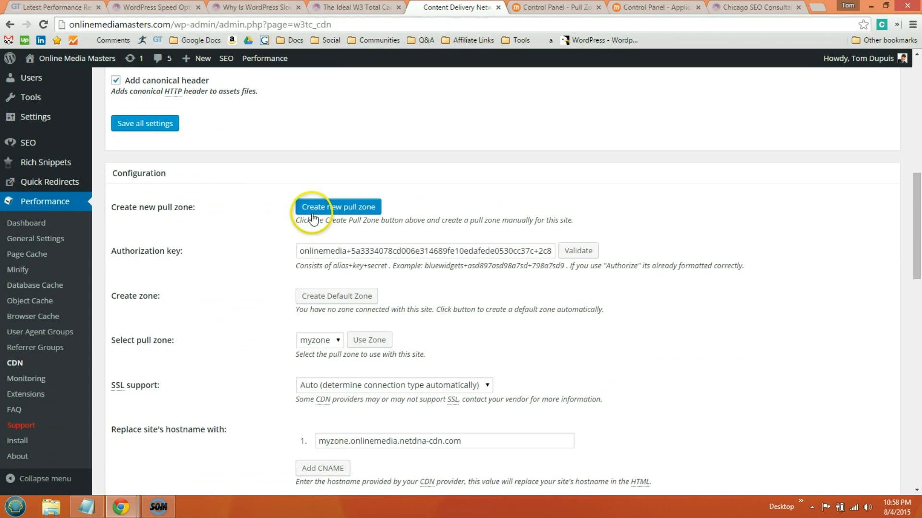
pyautogui.scroll(-2, 307, 213)
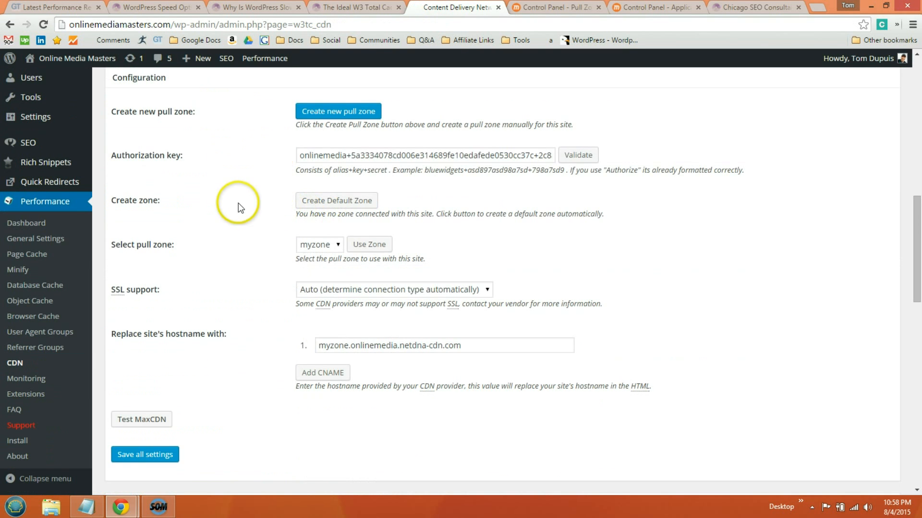
pyautogui.scroll(2, 231, 154)
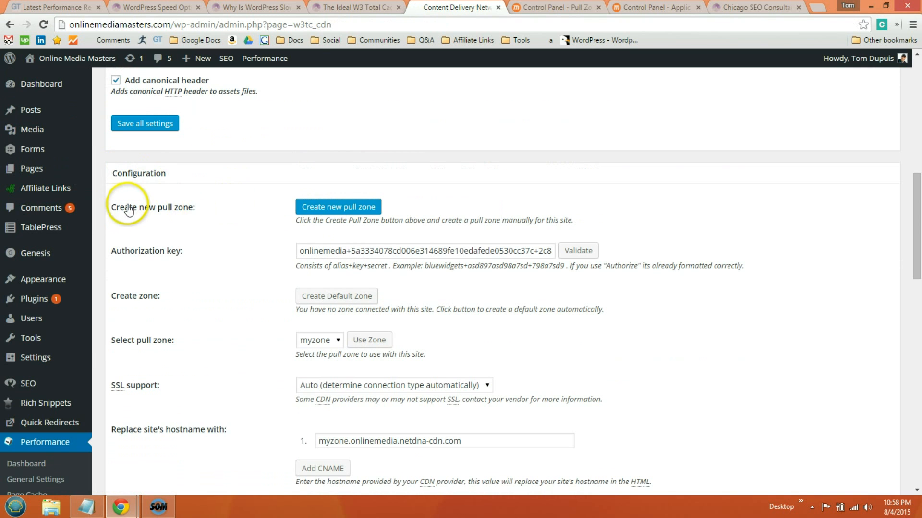
pyautogui.click(325, 208)
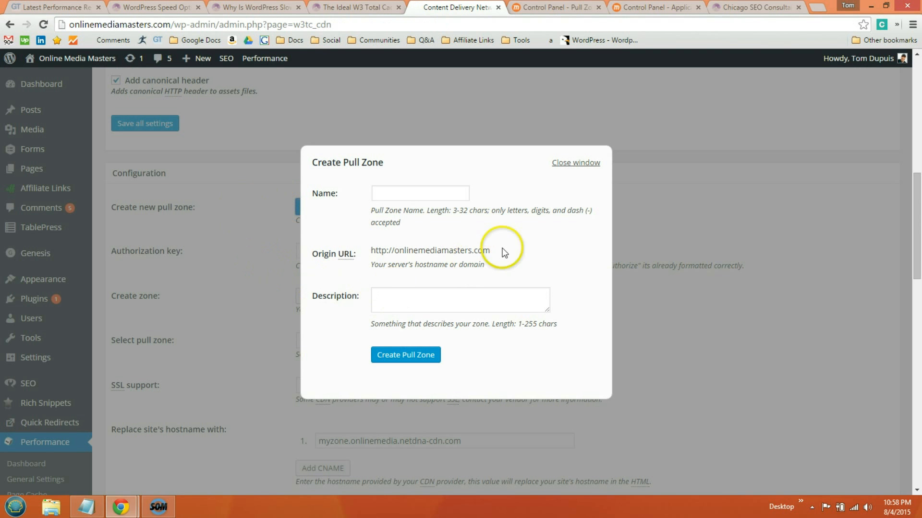
pyautogui.click(579, 163)
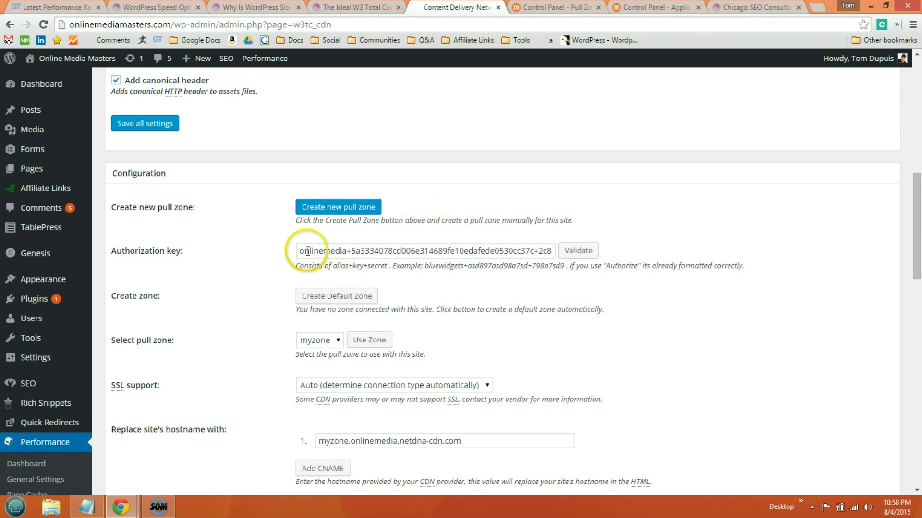
# - Inspect the MaxCDN authorization key and validate it until 'Key is valid' shows
pyautogui.moveTo(318, 251); pyautogui.dragTo(293, 253)
pyautogui.click(276, 252)
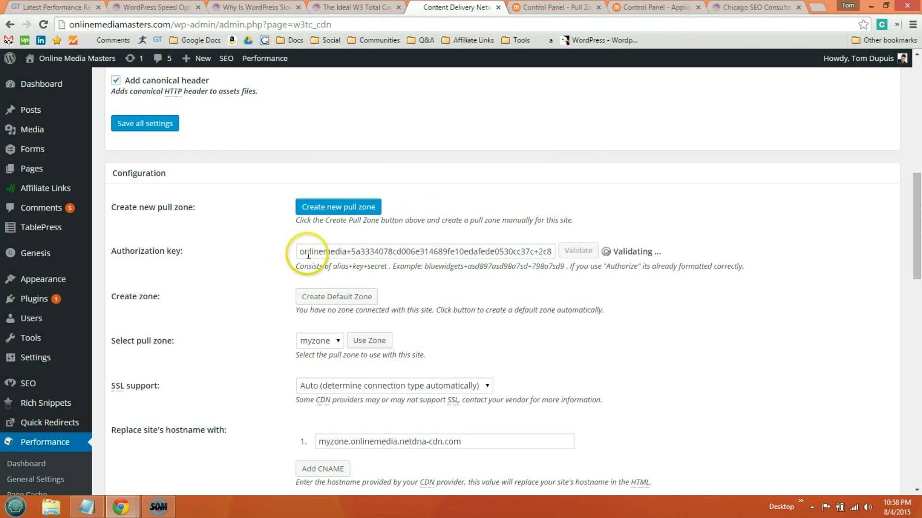
pyautogui.moveTo(298, 251); pyautogui.dragTo(593, 237)
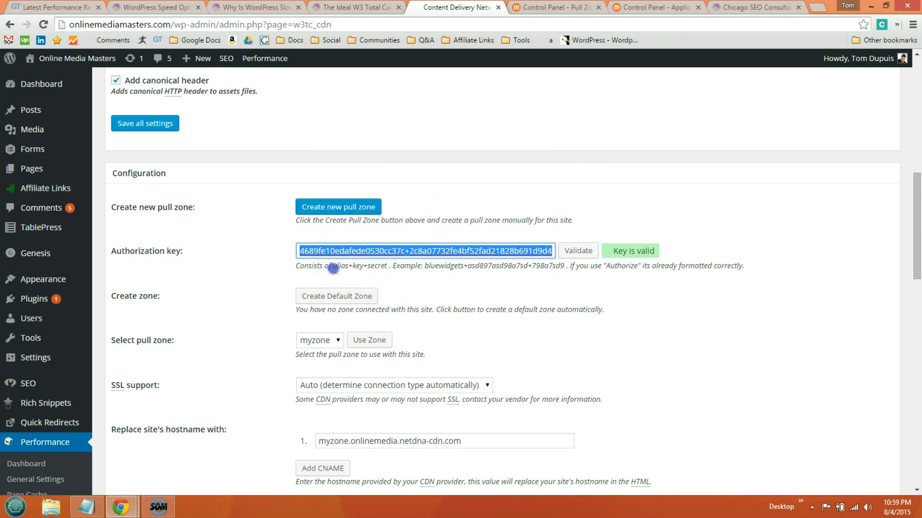
pyautogui.moveTo(333, 266); pyautogui.dragTo(339, 266)
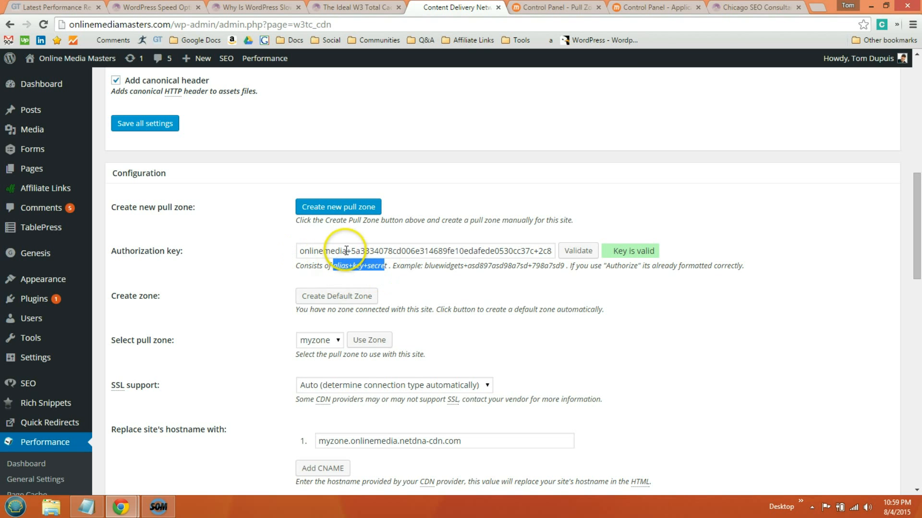
pyautogui.doubleClick(299, 252)
pyautogui.moveTo(352, 251); pyautogui.dragTo(584, 256)
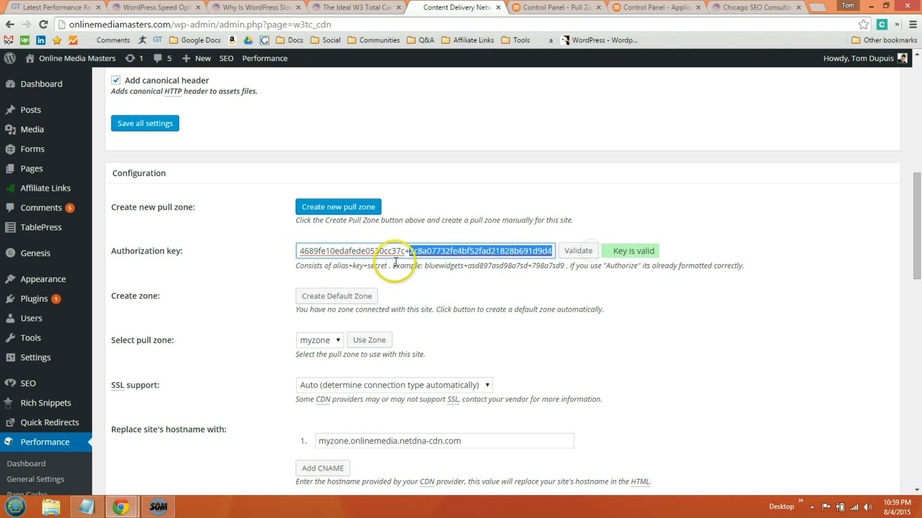
pyautogui.click(407, 251)
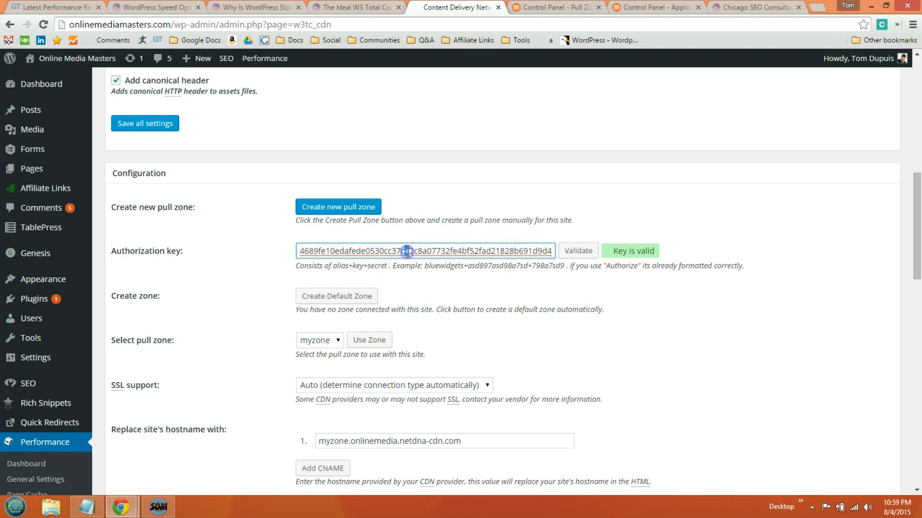
pyautogui.click(407, 251)
pyautogui.moveTo(325, 251); pyautogui.dragTo(242, 250)
pyautogui.click(243, 252)
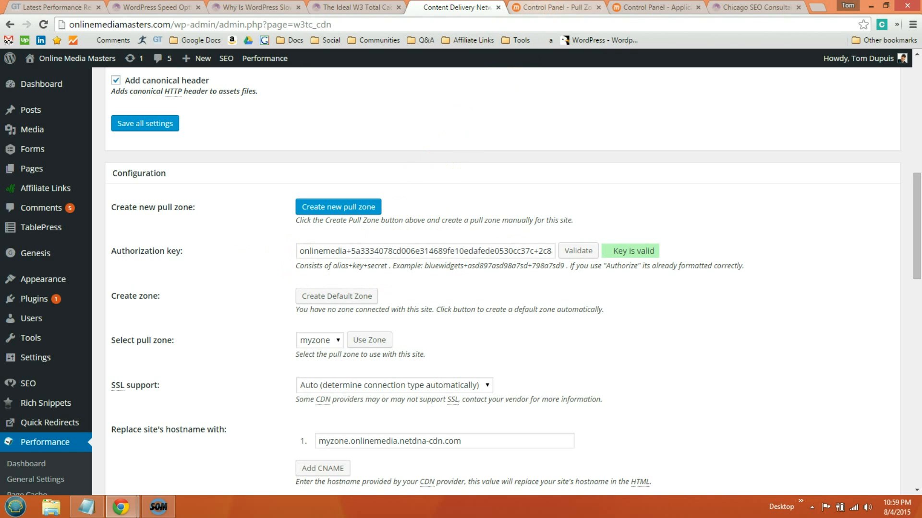
# - Compare the MaxCDN company alias with the alias part of the authorization key
pyautogui.click(556, 7)
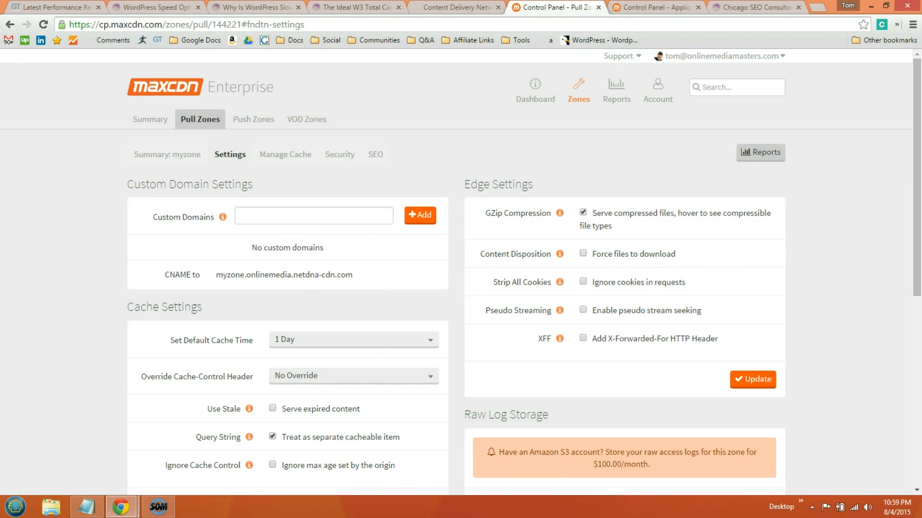
pyautogui.click(611, 5)
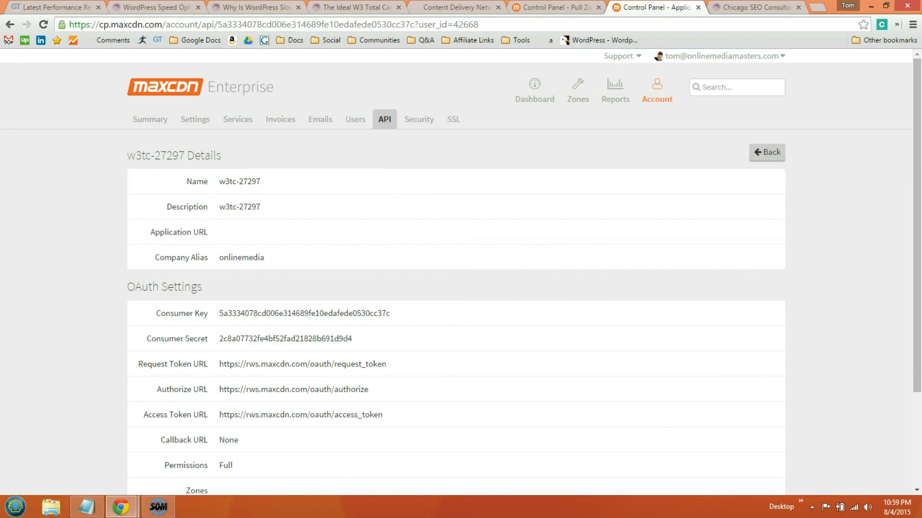
pyautogui.moveTo(610, 6); pyautogui.dragTo(540, 7)
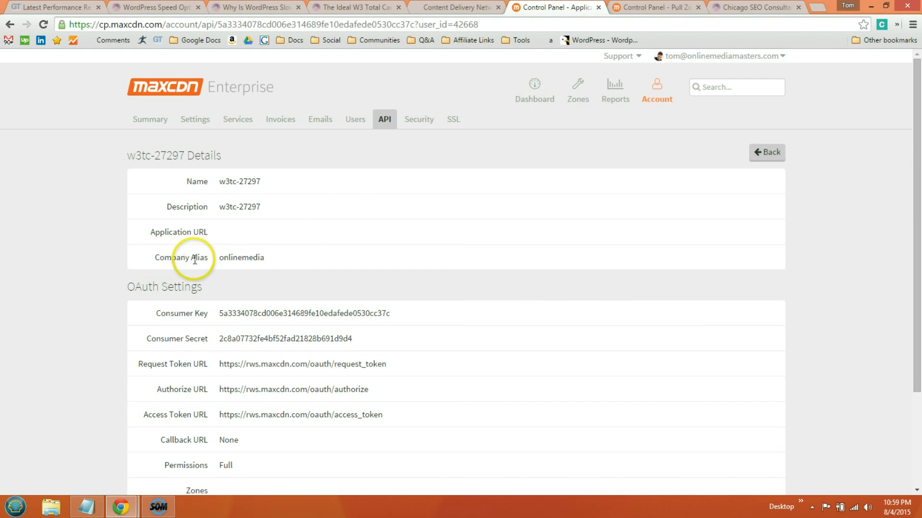
pyautogui.moveTo(266, 258); pyautogui.dragTo(230, 259)
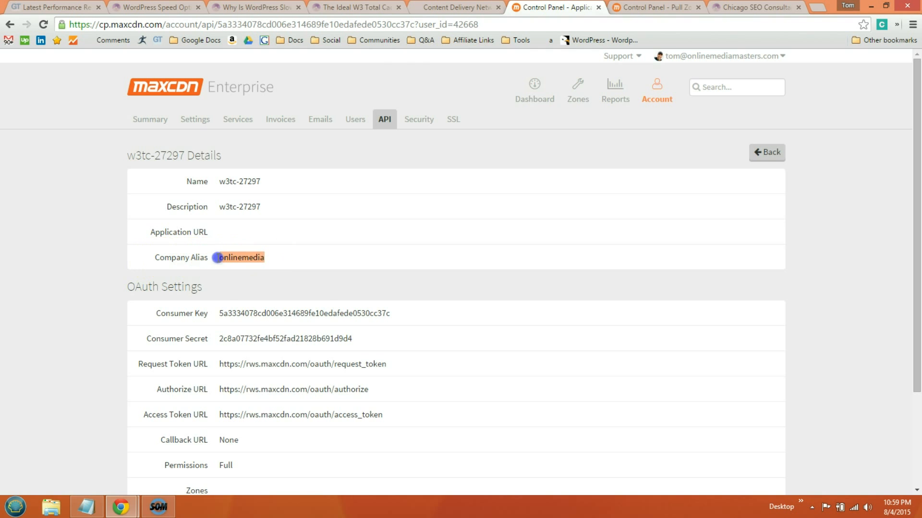
pyautogui.click(458, 7)
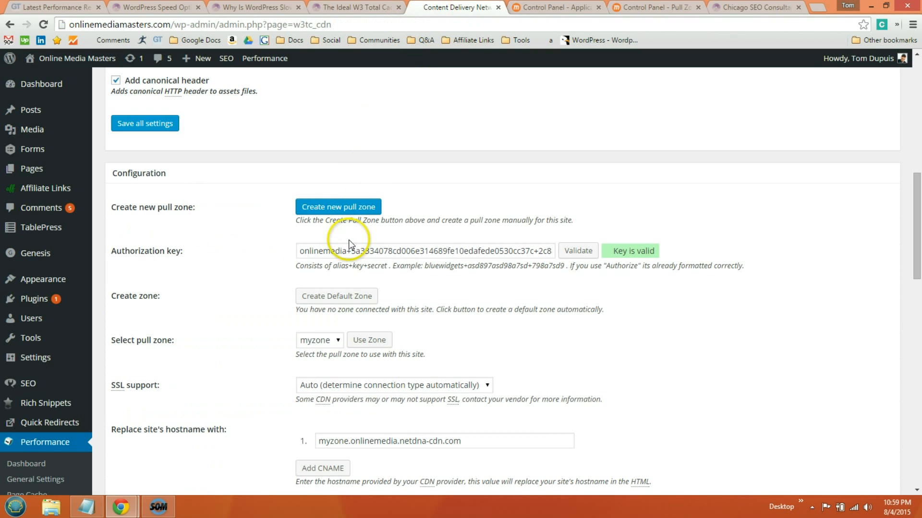
pyautogui.moveTo(346, 252); pyautogui.dragTo(294, 252)
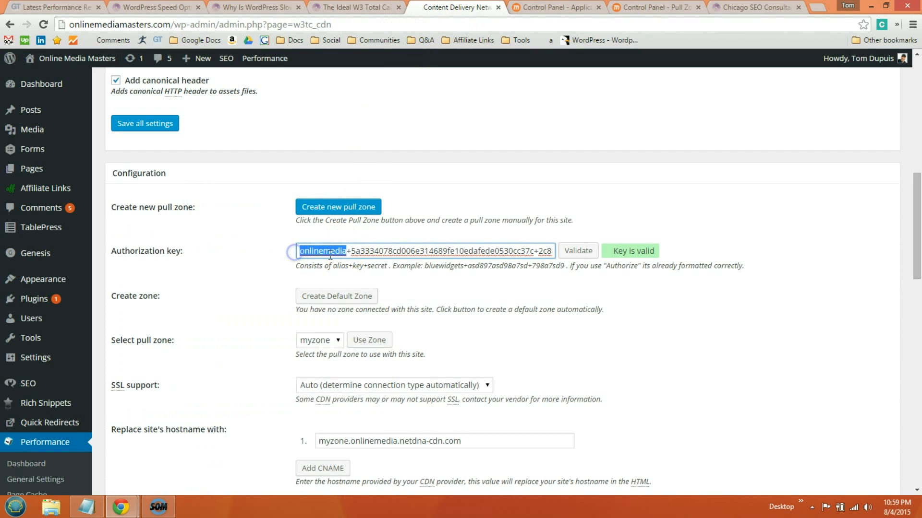
pyautogui.click(348, 251)
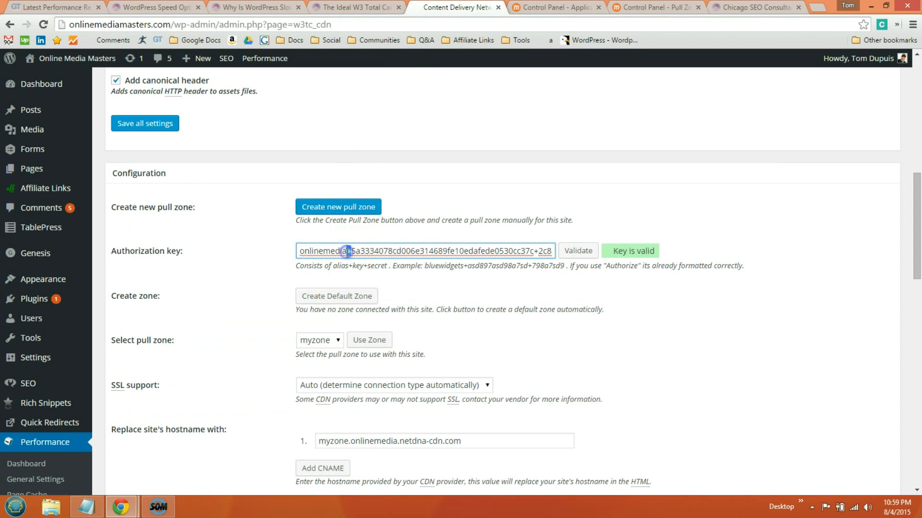
pyautogui.moveTo(346, 251); pyautogui.dragTo(351, 251)
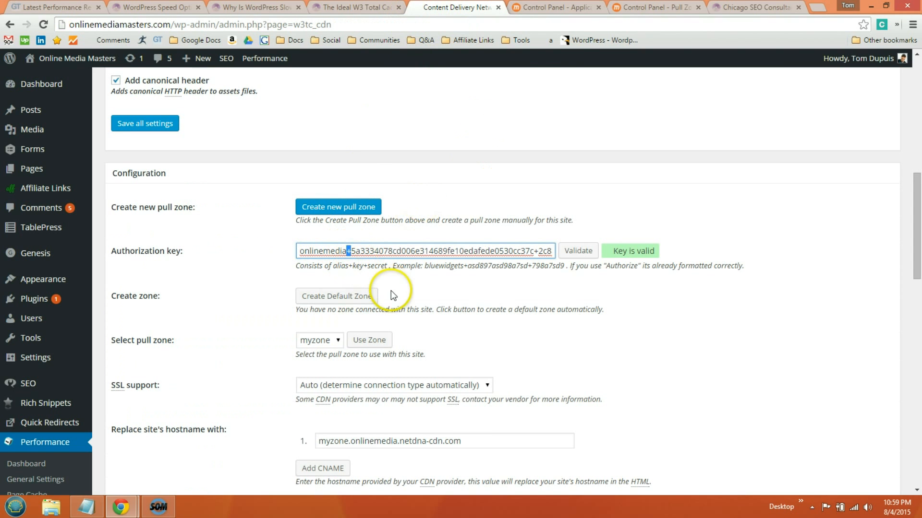
# - Select the API application's consumer key in MaxCDN for comparison
pyautogui.click(643, 7)
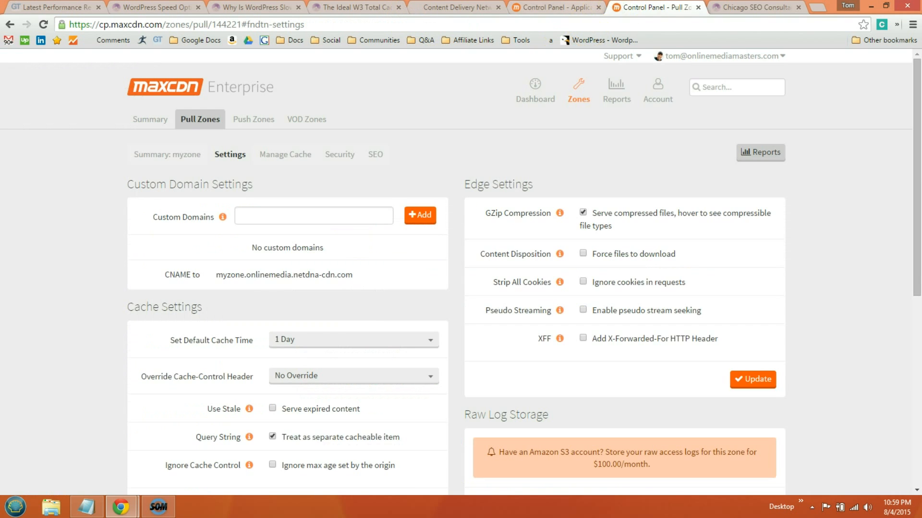
pyautogui.click(537, 7)
pyautogui.scroll(-2, 222, 235)
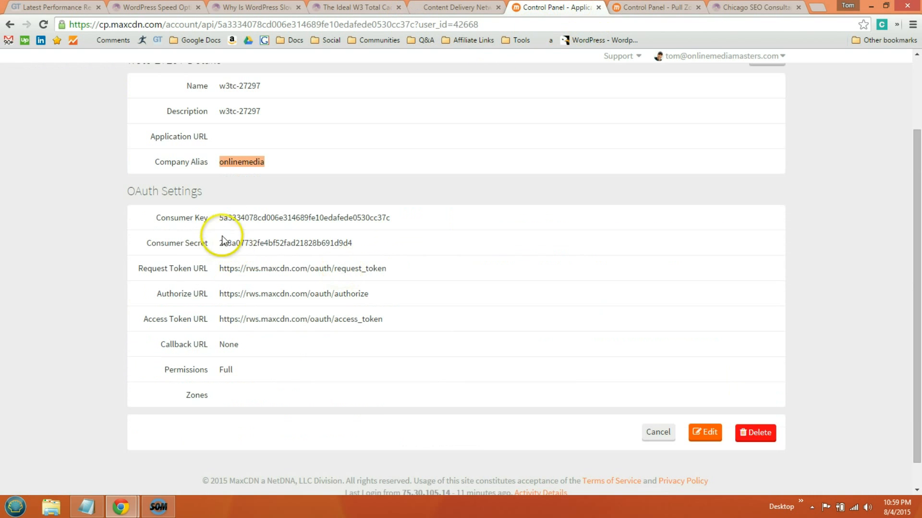
pyautogui.moveTo(396, 217); pyautogui.dragTo(218, 223)
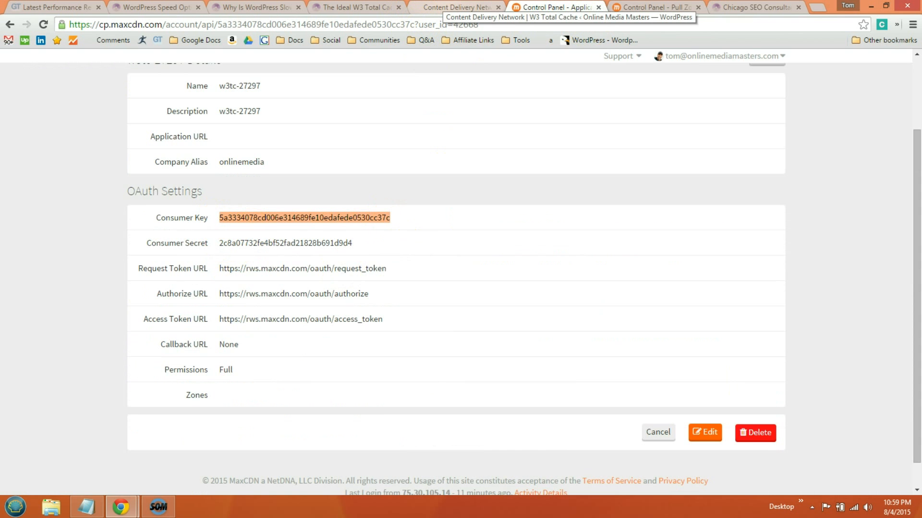
pyautogui.click(456, 7)
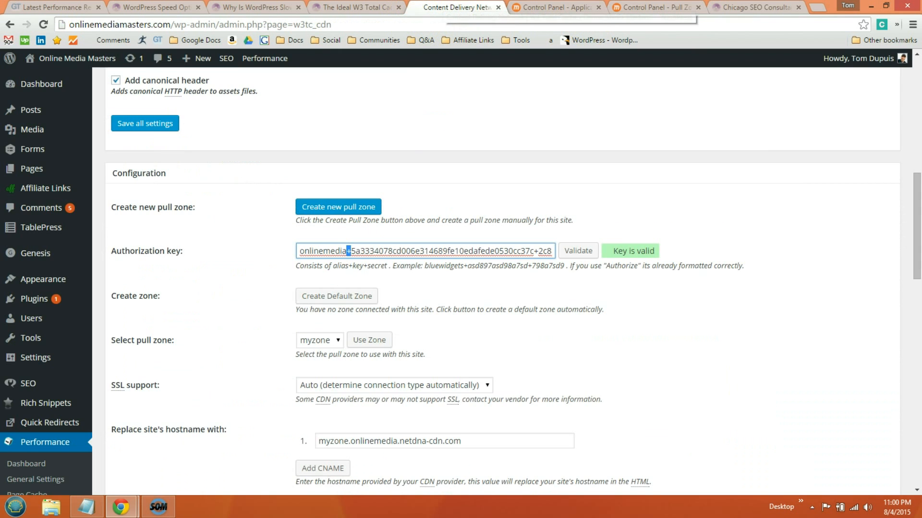
pyautogui.click(552, 7)
pyautogui.click(409, 221)
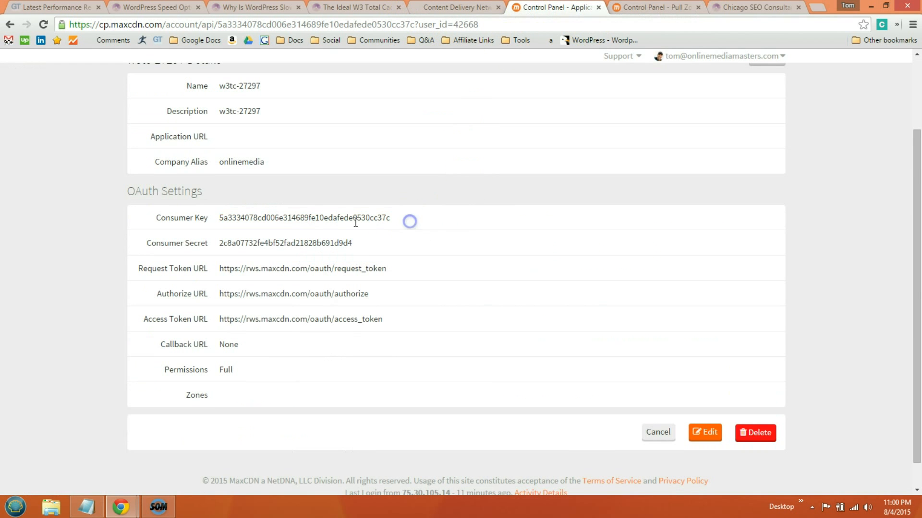
pyautogui.moveTo(289, 213); pyautogui.dragTo(399, 220)
# - Restore the misplaced separator and check the consumer key portion of the authorization key
pyautogui.click(449, 8)
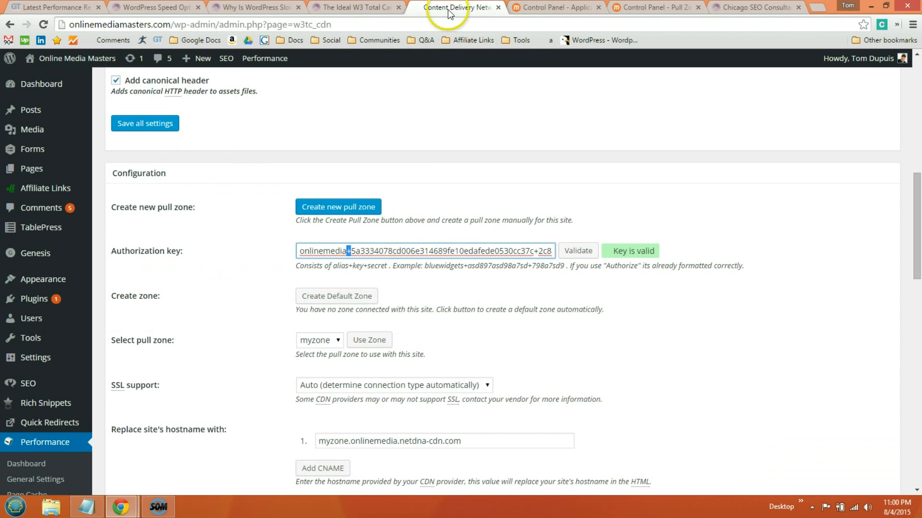
pyautogui.doubleClick(350, 251)
pyautogui.moveTo(353, 252); pyautogui.dragTo(386, 251)
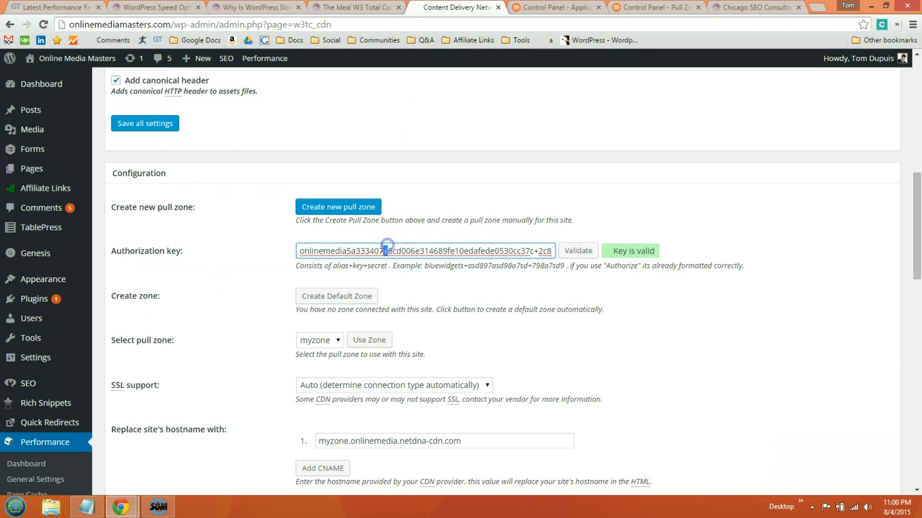
pyautogui.press('BackSpace')
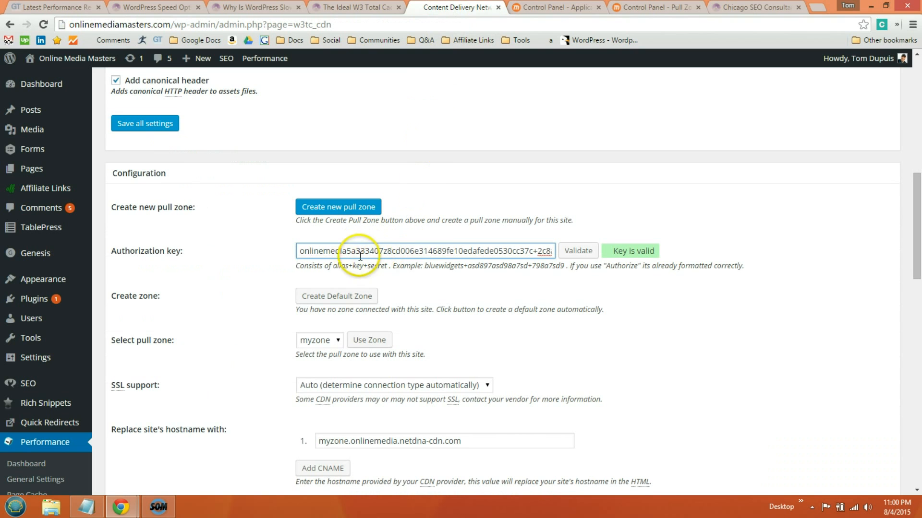
pyautogui.hotkey('ctrl', 'z')
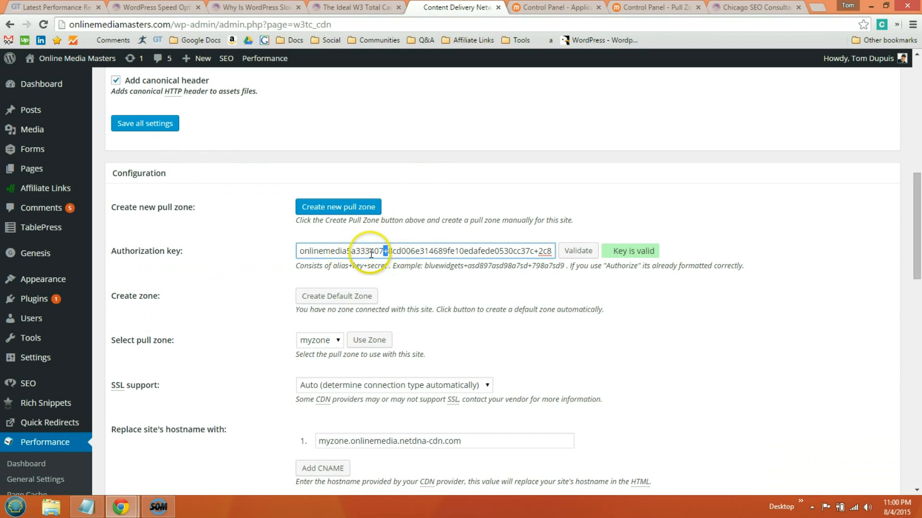
pyautogui.click(363, 252)
pyautogui.hotkey('ctrl', 'z')
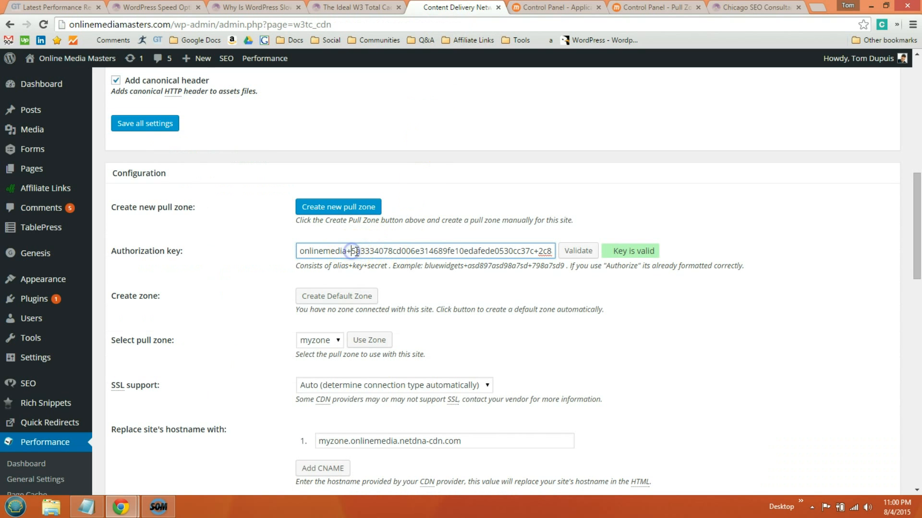
pyautogui.click(365, 251)
pyautogui.moveTo(365, 251); pyautogui.dragTo(534, 251)
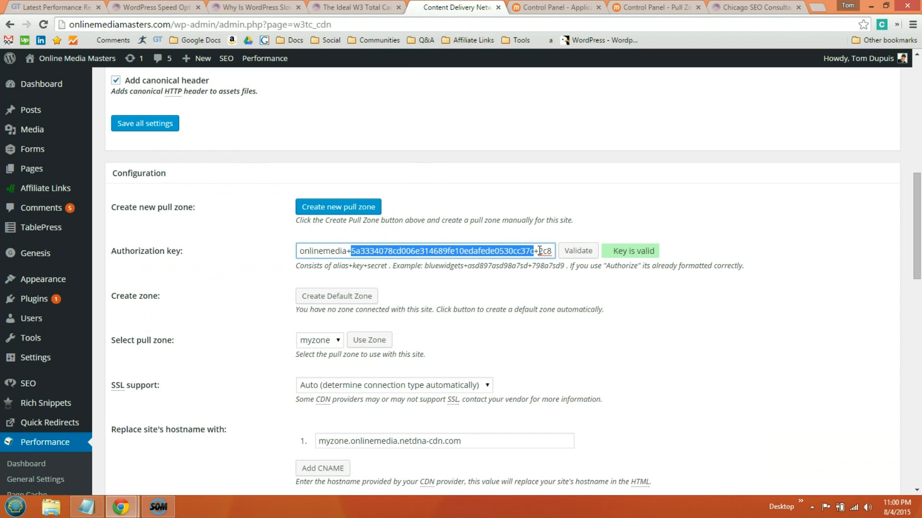
pyautogui.click(536, 251)
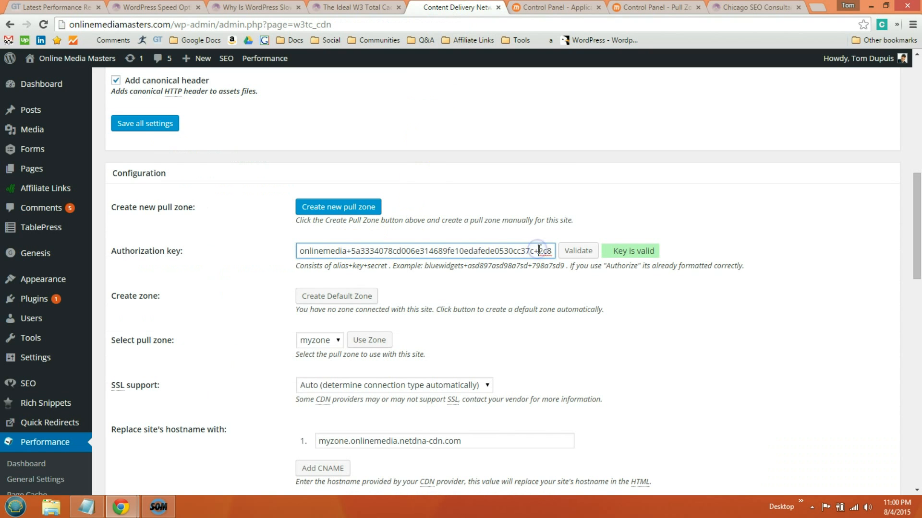
pyautogui.moveTo(538, 251); pyautogui.dragTo(604, 253)
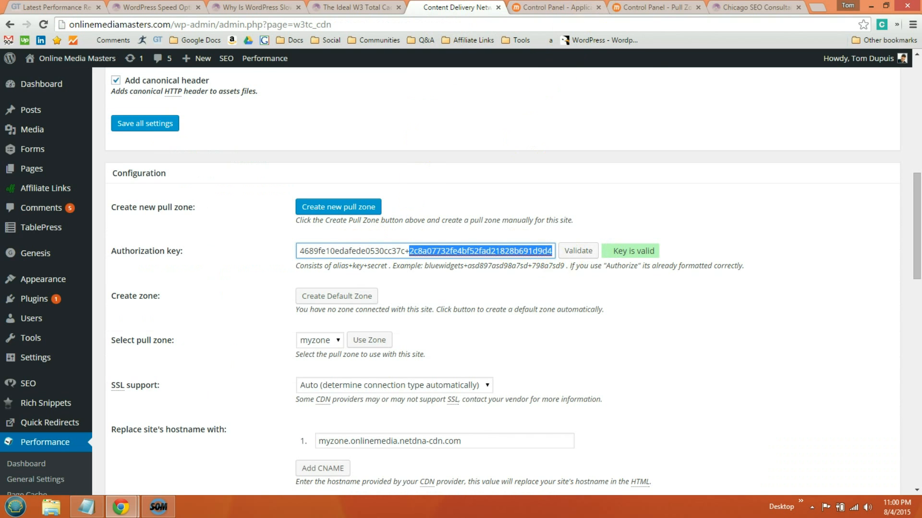
# - Check the consumer secret against the key's end and revalidate the key with MaxCDN
pyautogui.click(619, 8)
pyautogui.click(552, 7)
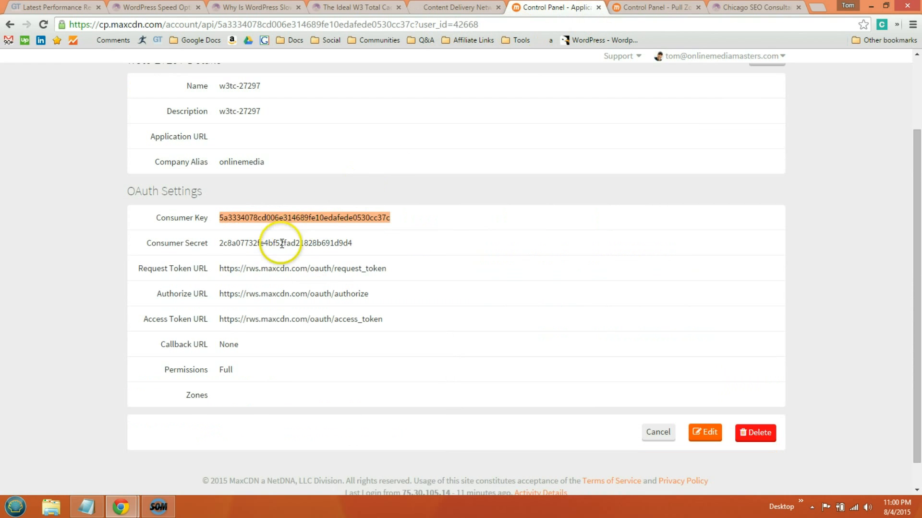
pyautogui.moveTo(220, 243); pyautogui.dragTo(373, 233)
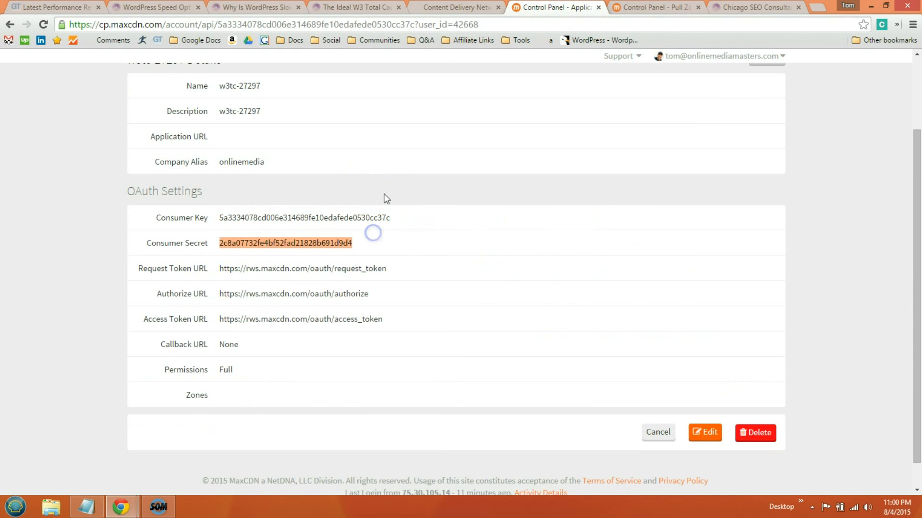
pyautogui.click(441, 7)
pyautogui.click(484, 250)
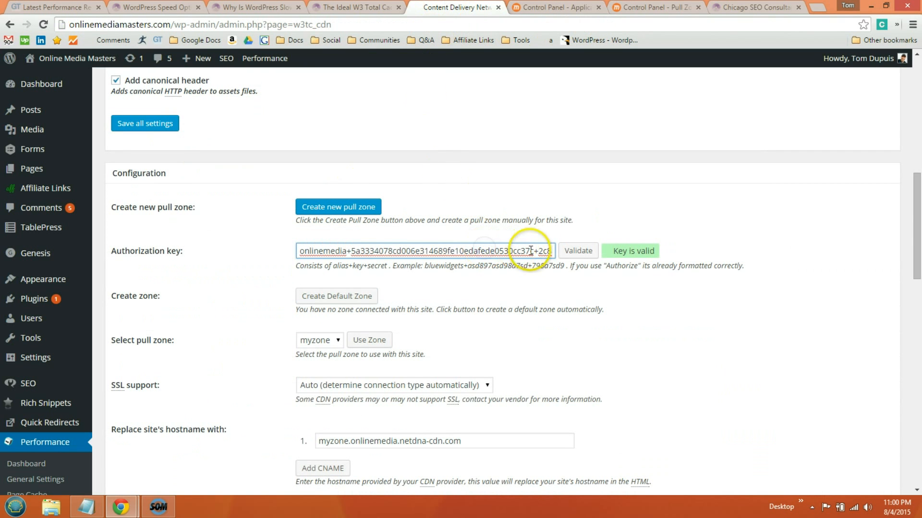
pyautogui.moveTo(540, 249); pyautogui.dragTo(648, 240)
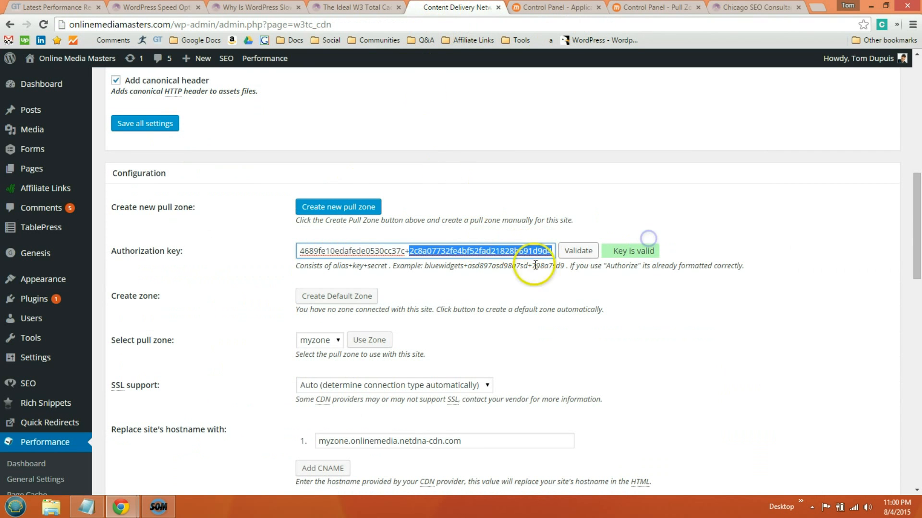
pyautogui.click(405, 256)
pyautogui.hotkey('ctrl', 'a')
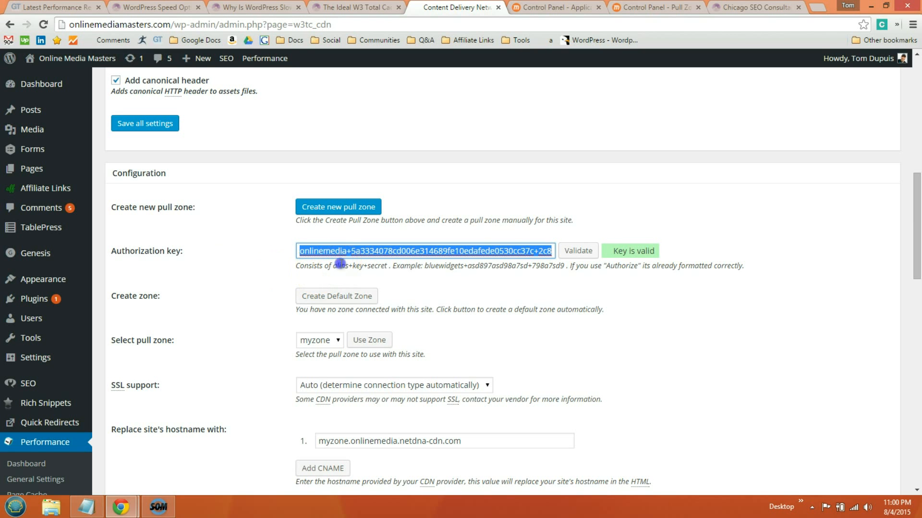
pyautogui.click(338, 265)
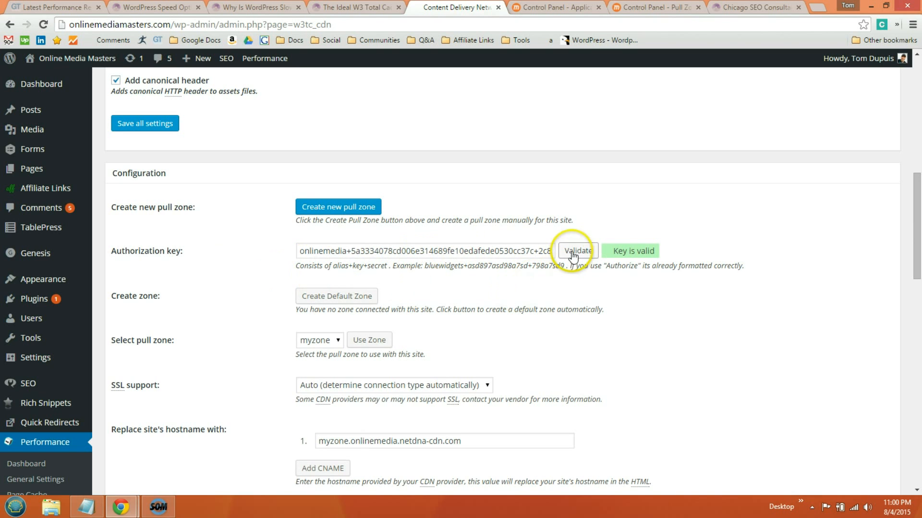
# - Paste the pull zone CNAME myzone.onlinemedia.netdna-cdn.com into 'Replace site's hostname with'
pyautogui.scroll(-2, 573, 254)
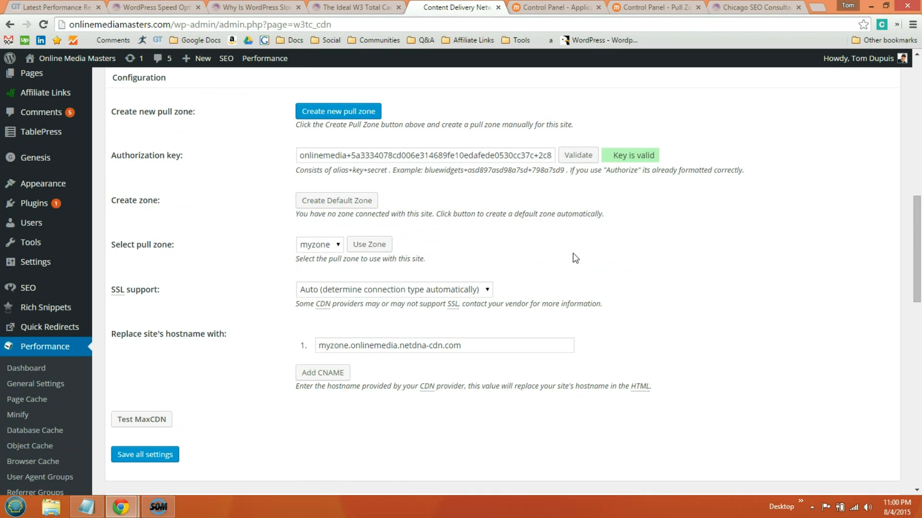
pyautogui.click(570, 270)
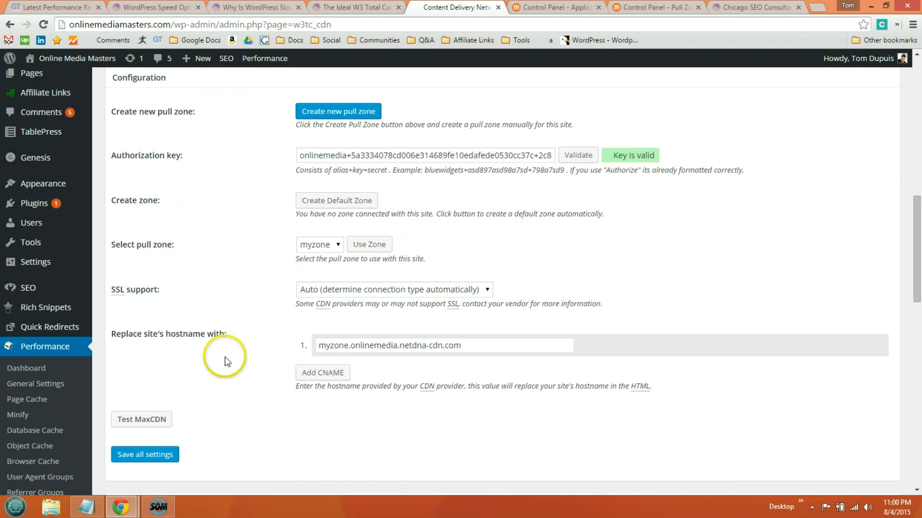
pyautogui.moveTo(143, 334); pyautogui.dragTo(223, 335)
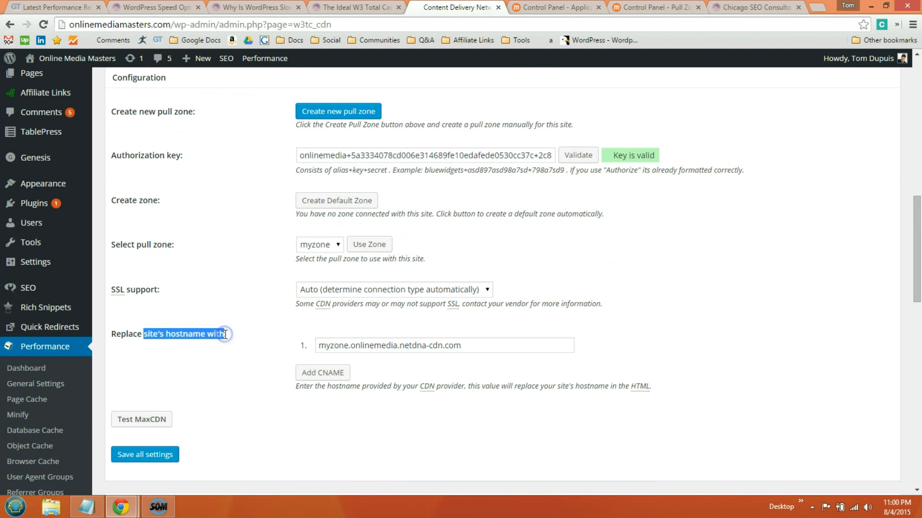
pyautogui.click(557, 8)
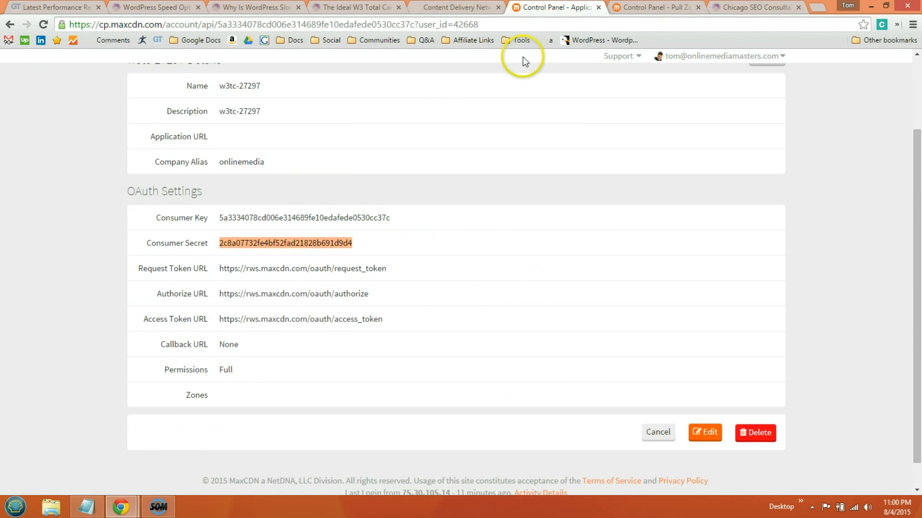
pyautogui.scroll(3, 524, 177)
pyautogui.hotkey('ctrl', 'Tab')
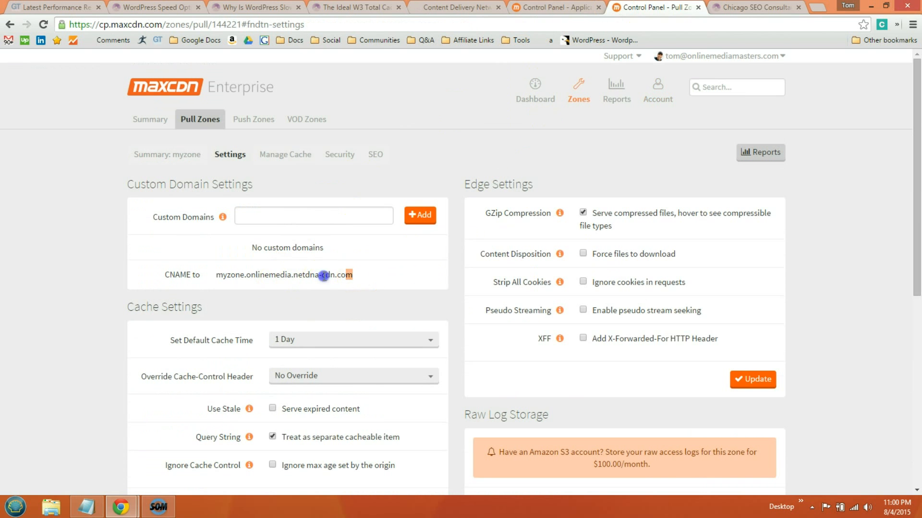
pyautogui.moveTo(353, 272); pyautogui.dragTo(215, 283)
pyautogui.hotkey('ctrl', 'c')
pyautogui.click(557, 7)
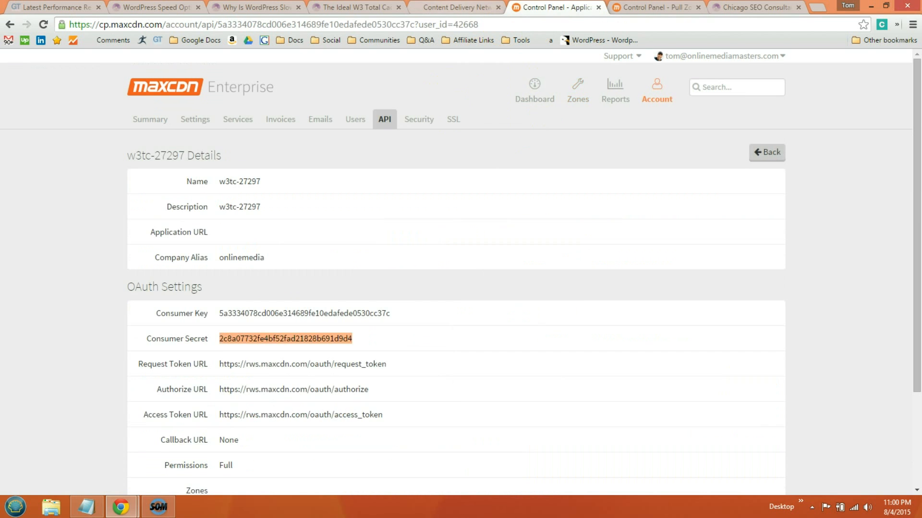
pyautogui.click(436, 7)
pyautogui.click(357, 345)
pyautogui.hotkey('ctrl', 'a')
pyautogui.hotkey('ctrl', 'v')
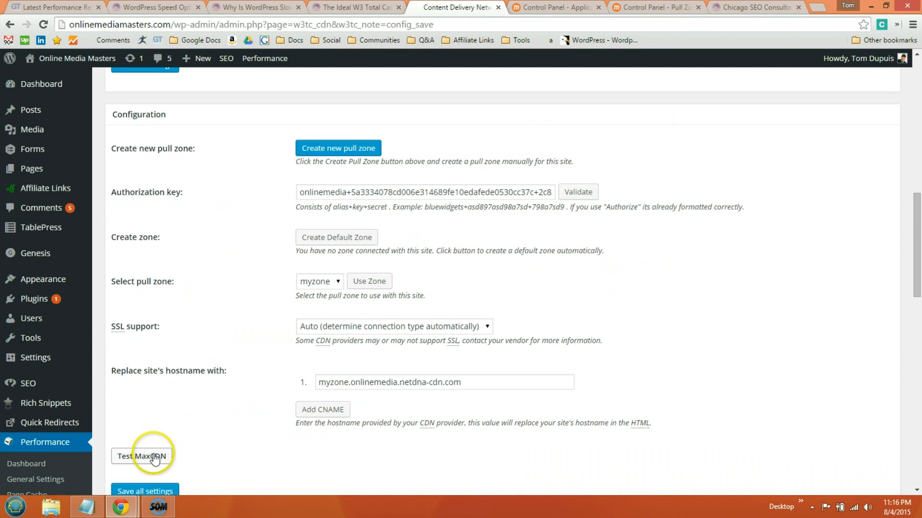
# - Save all CDN settings and confirm content delivery via maxcdn is reported as enabled
pyautogui.scroll(-2, 152, 406)
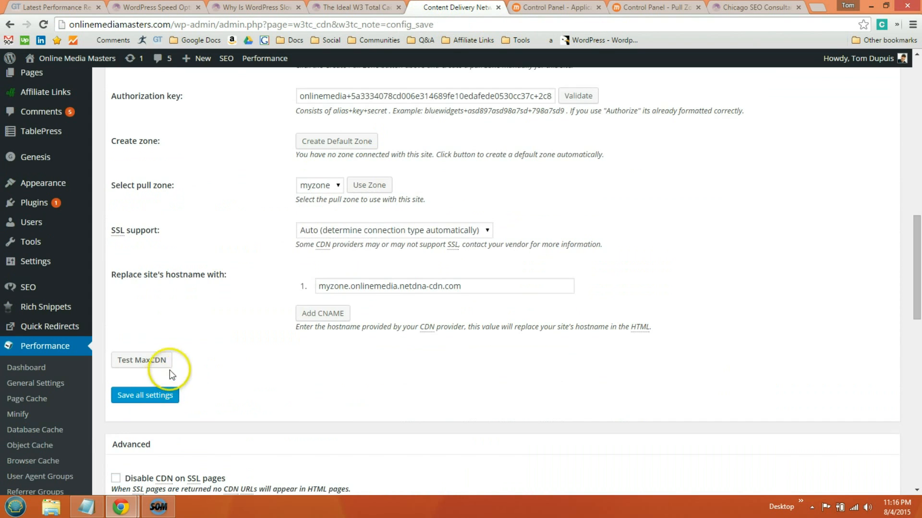
pyautogui.click(160, 396)
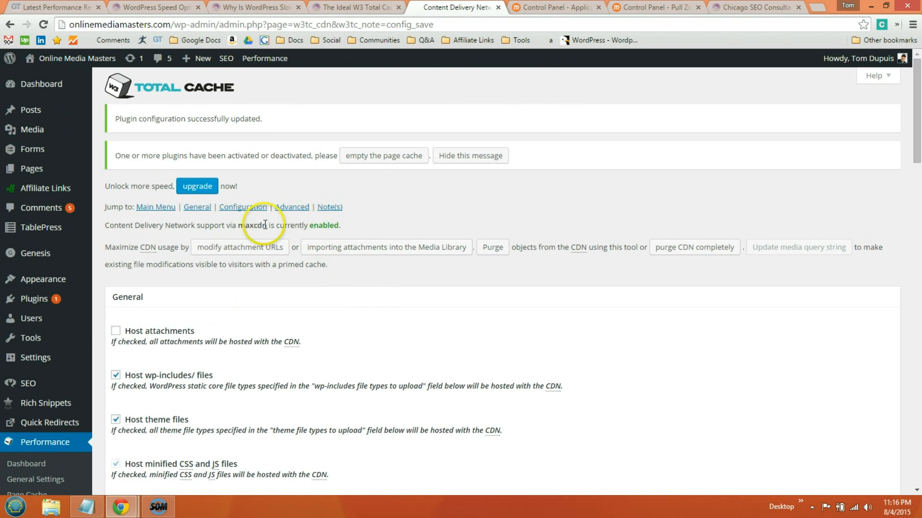
pyautogui.moveTo(342, 225); pyautogui.dragTo(309, 227)
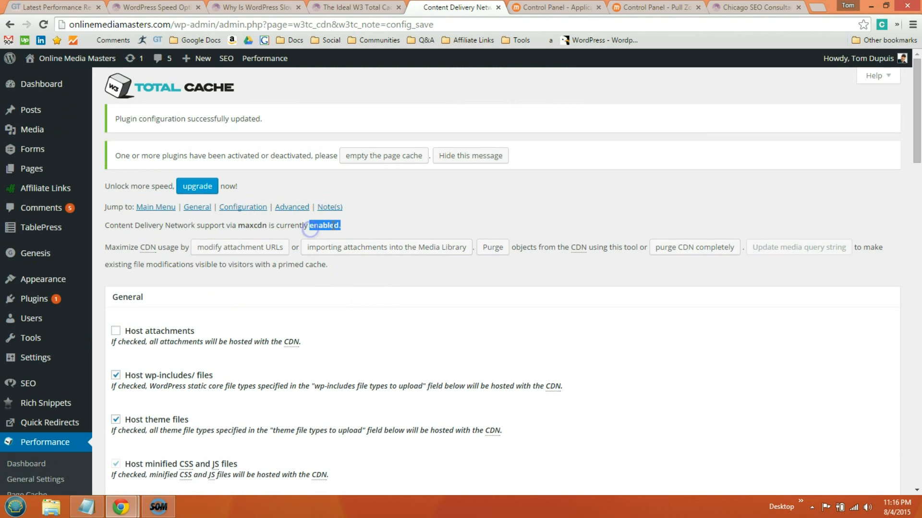
pyautogui.click(351, 224)
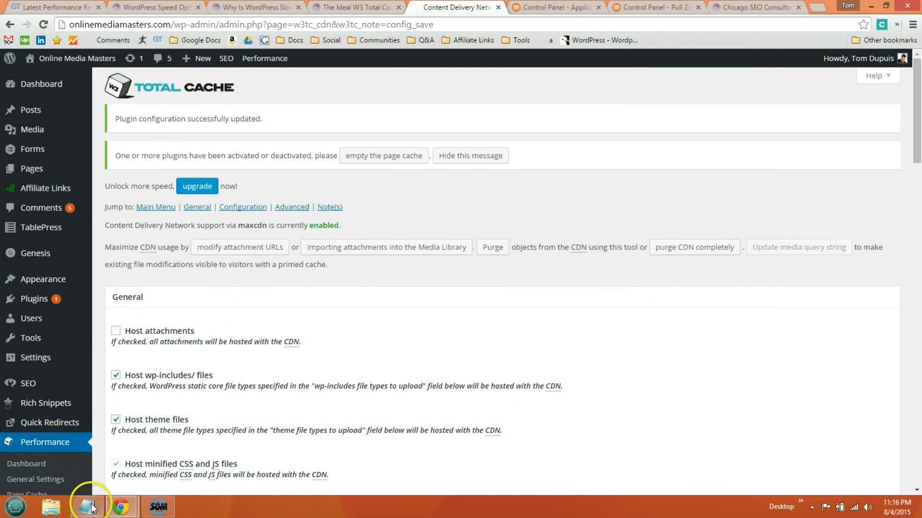
pyautogui.click(87, 507)
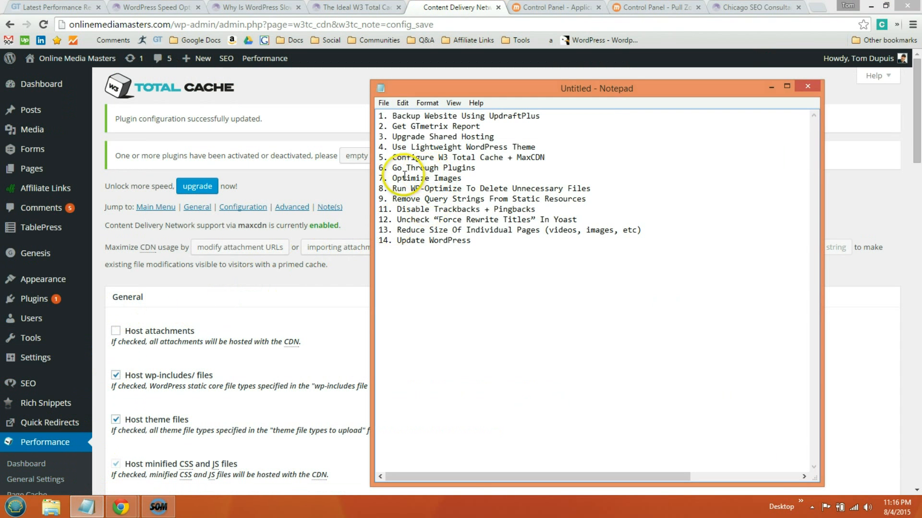
pyautogui.moveTo(378, 168); pyautogui.dragTo(488, 169)
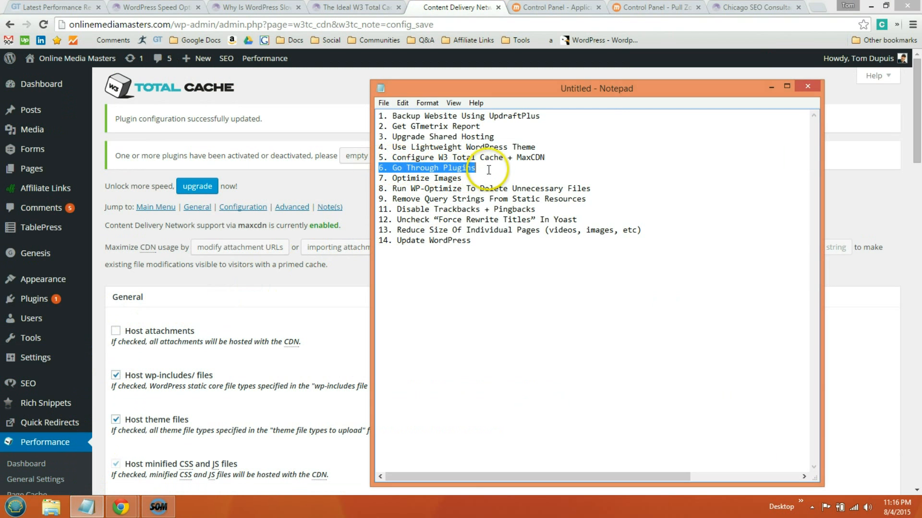
pyautogui.click(325, 317)
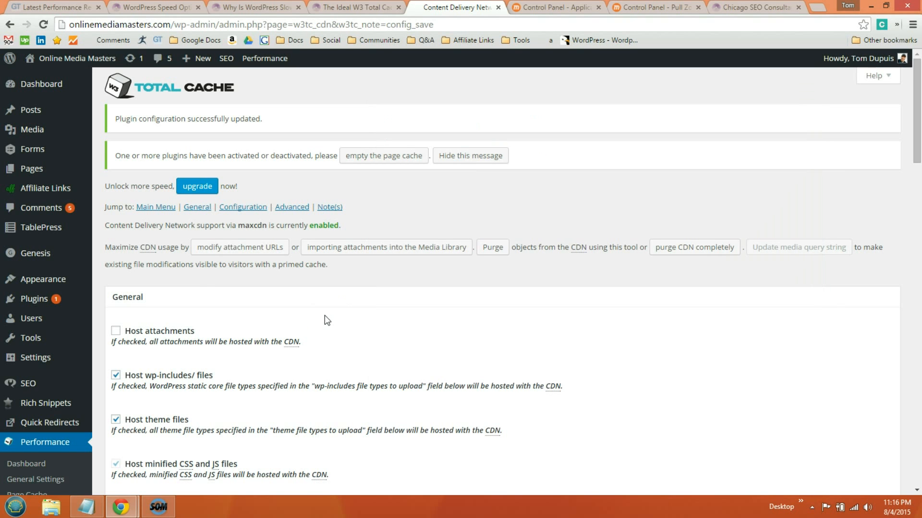
pyautogui.click(65, 303)
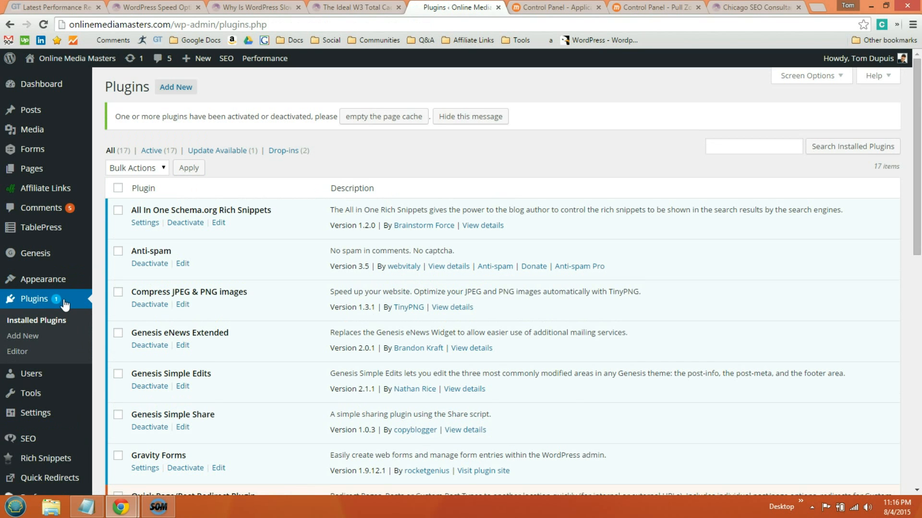
# - Scroll through the installed plugins, then go to Plugins > Add New
pyautogui.scroll(-2, 297, 279)
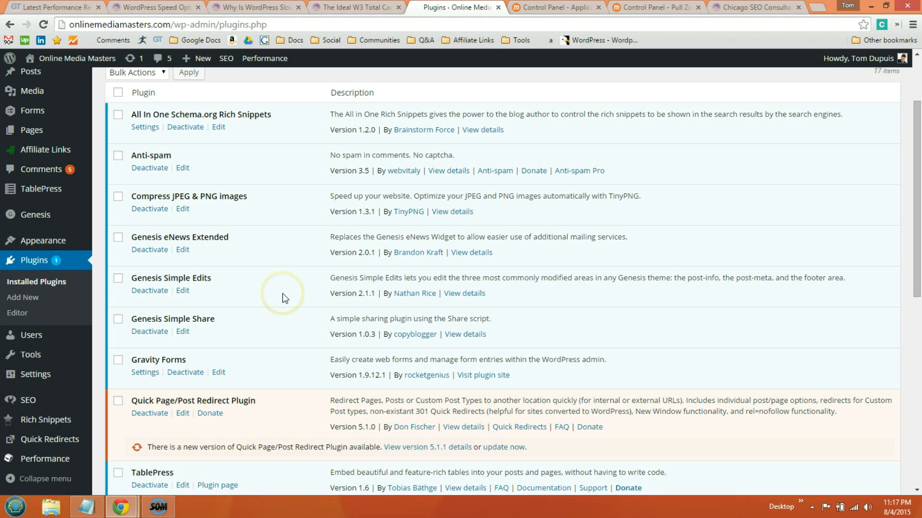
pyautogui.click(65, 301)
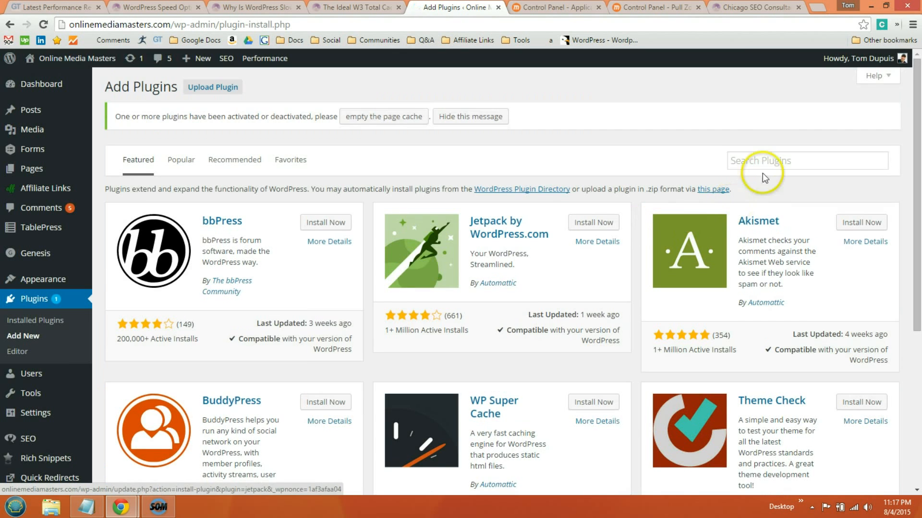
# - Find 'p3 plugin performance profiler' in Add Plugins, then install and activate P3 version 1.5.3.9
pyautogui.click(770, 161)
pyautogui.write('p3 pl')
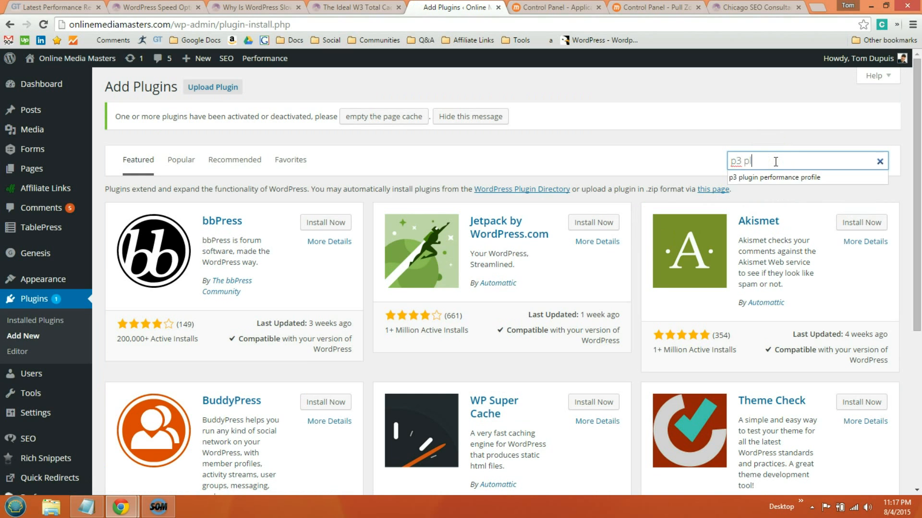
pyautogui.press('Down')
pyautogui.press('Return')
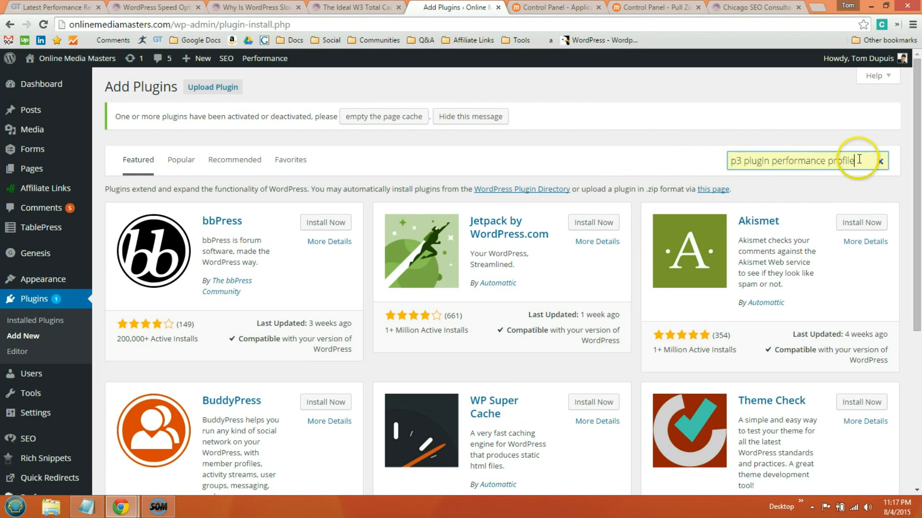
pyautogui.write('r')
pyautogui.press('Return')
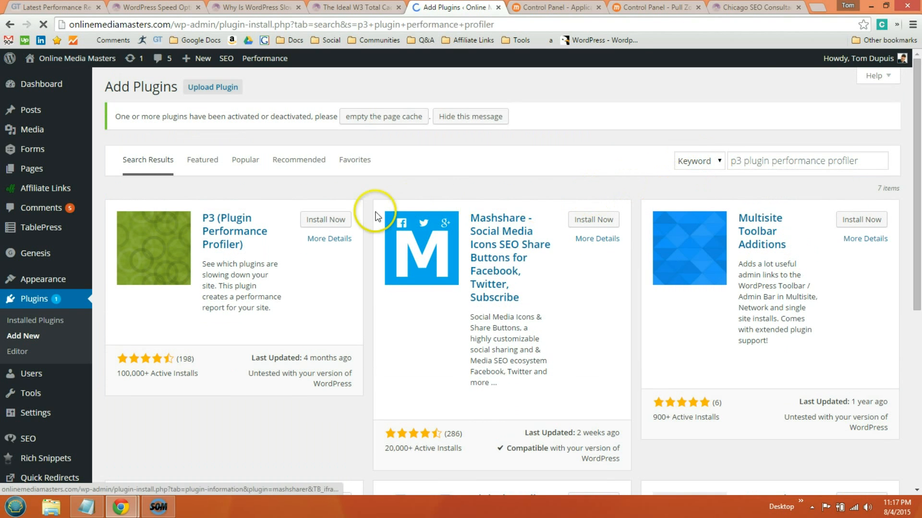
pyautogui.click(334, 225)
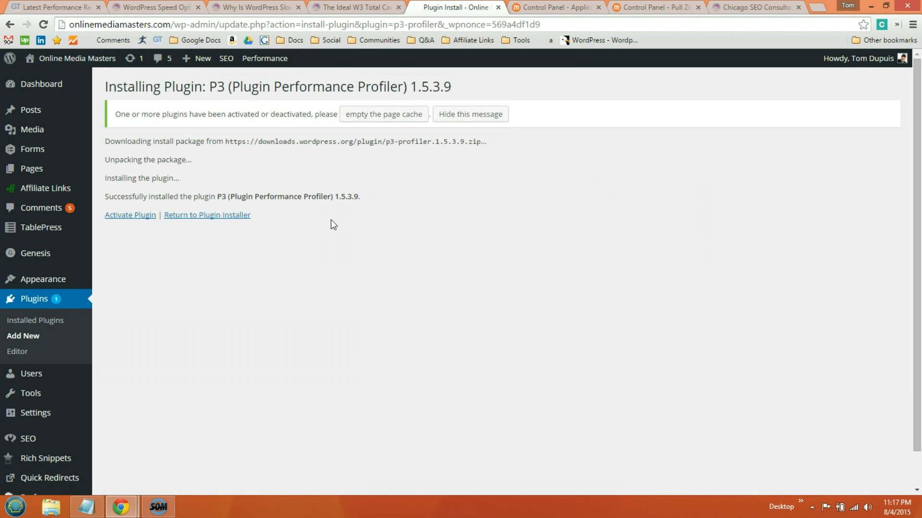
pyautogui.click(130, 217)
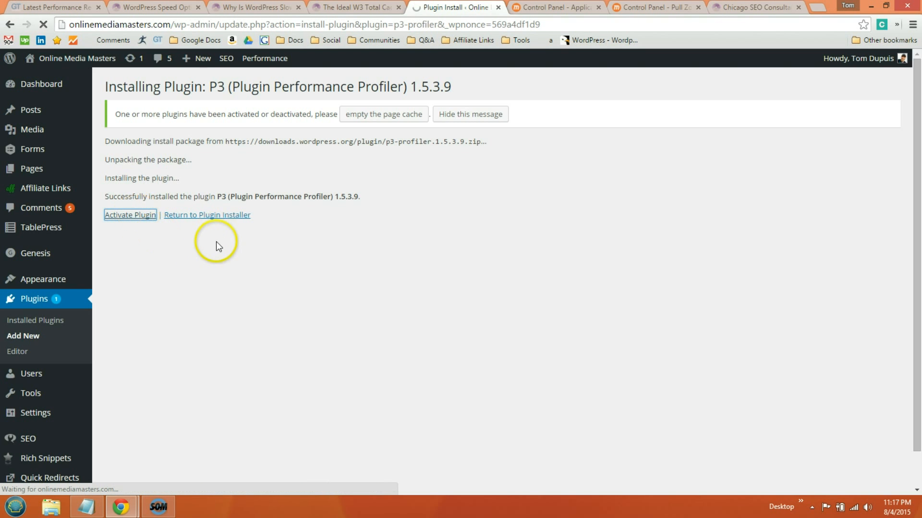
pyautogui.scroll(-2, 225, 259)
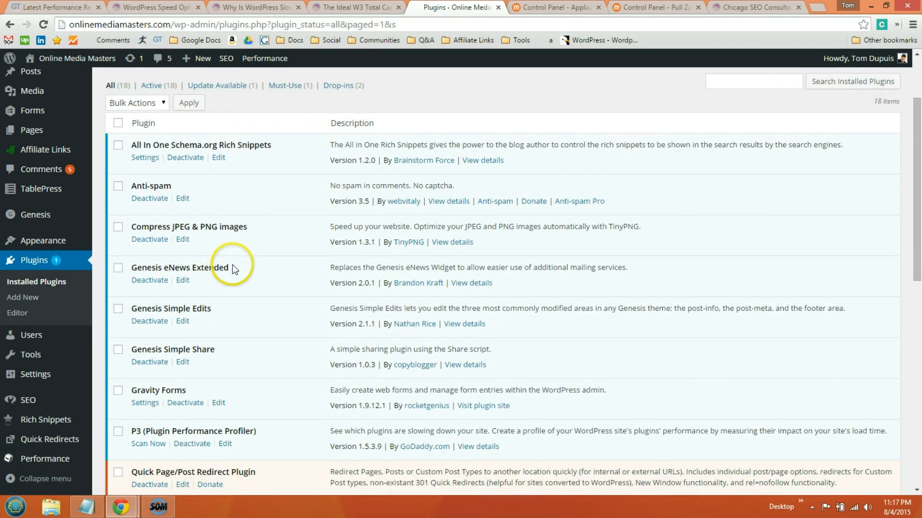
# - Launch a P3 Auto Scan measuring the load-time impact of the site's 19 active plugins
pyautogui.scroll(-2, 232, 264)
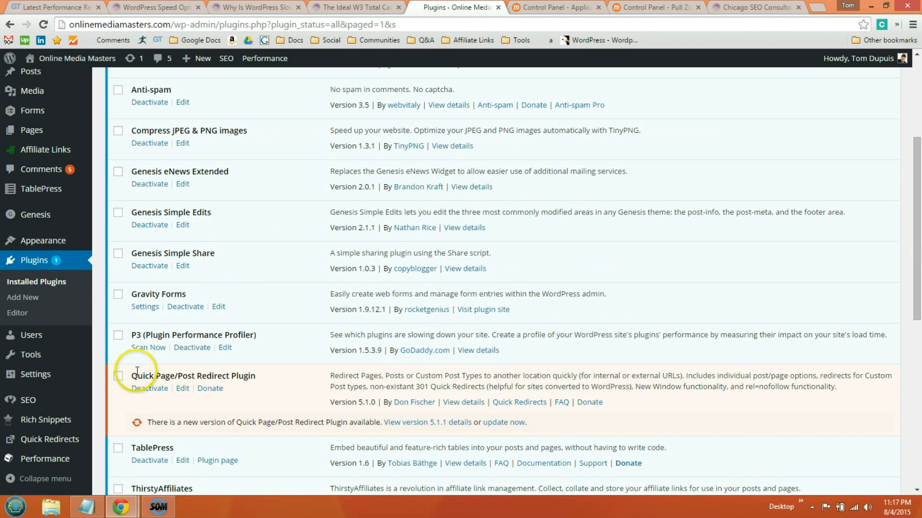
pyautogui.click(148, 348)
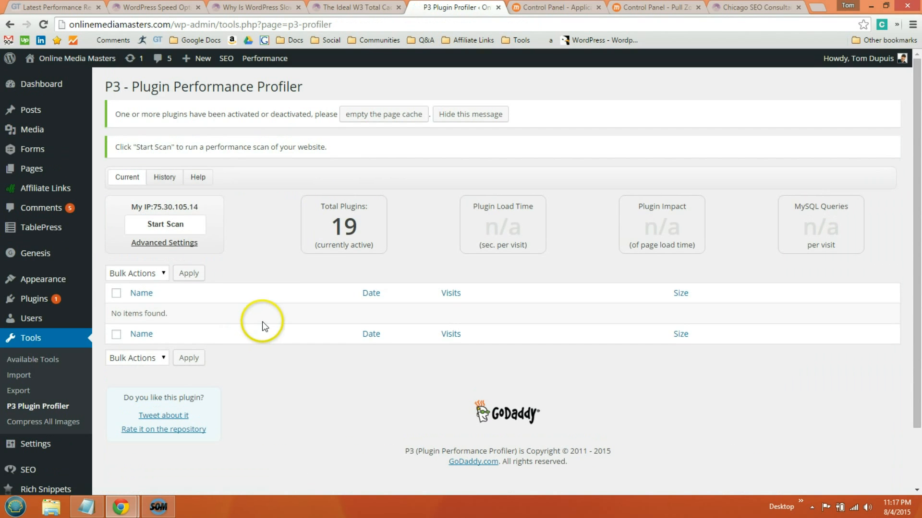
pyautogui.click(174, 229)
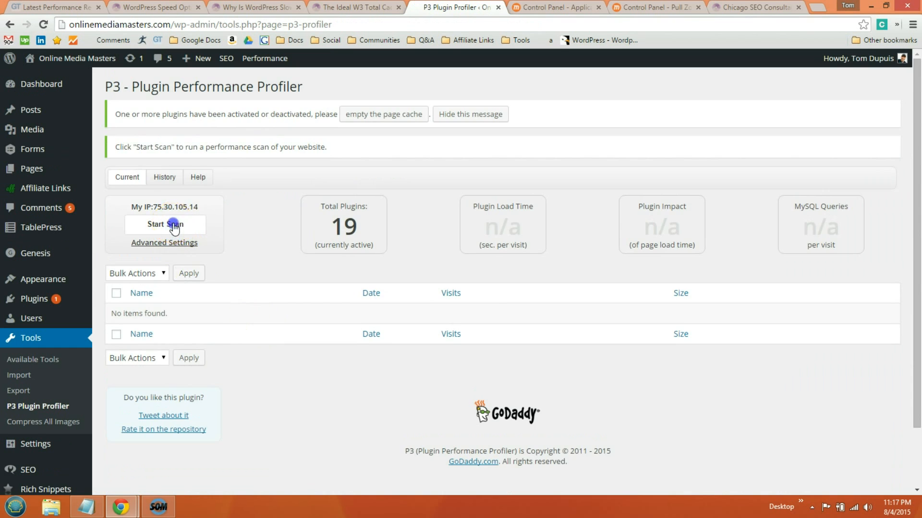
pyautogui.click(402, 302)
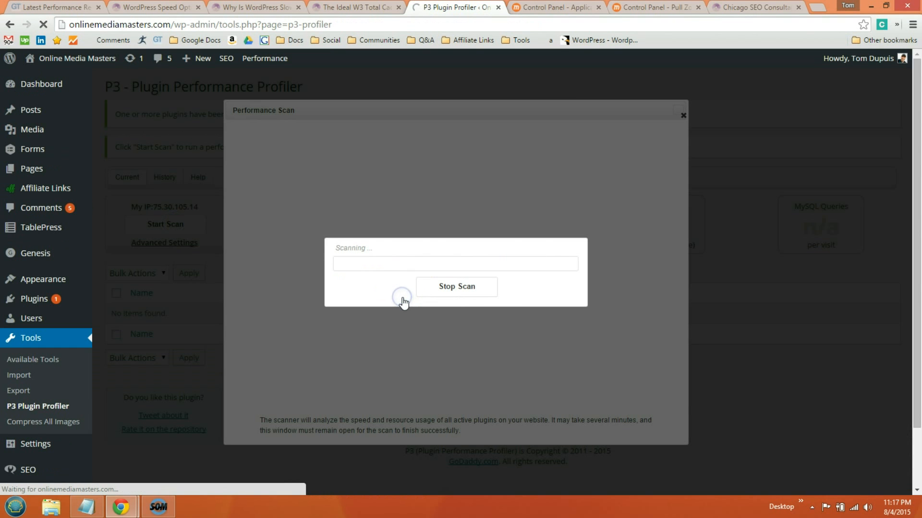
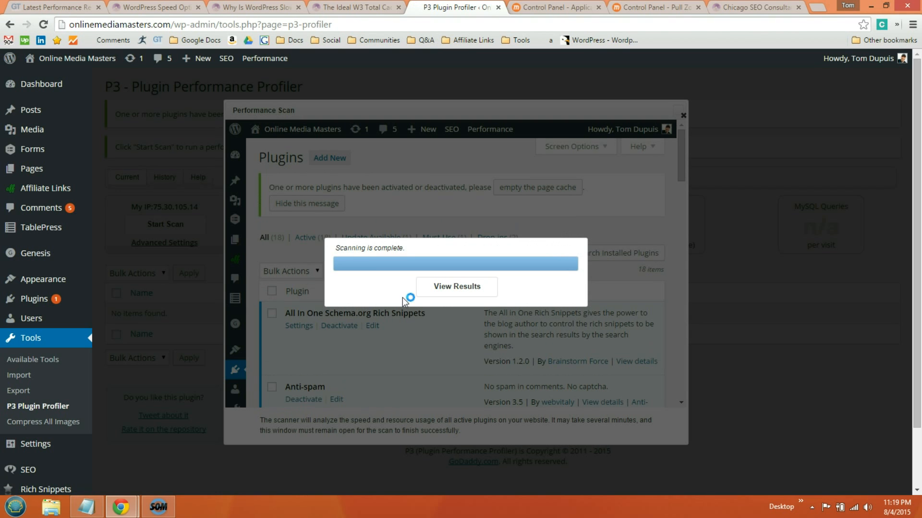
# - Review P3 results (0.370 s plugin load, 65.4% impact) and the runtime-by-plugin chart, then bring up the checklist
pyautogui.click(460, 290)
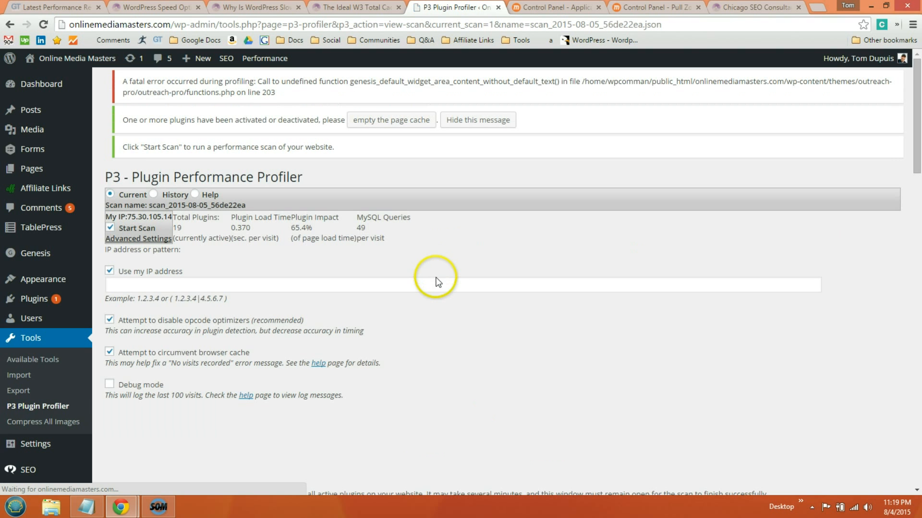
pyautogui.scroll(-4, 434, 252)
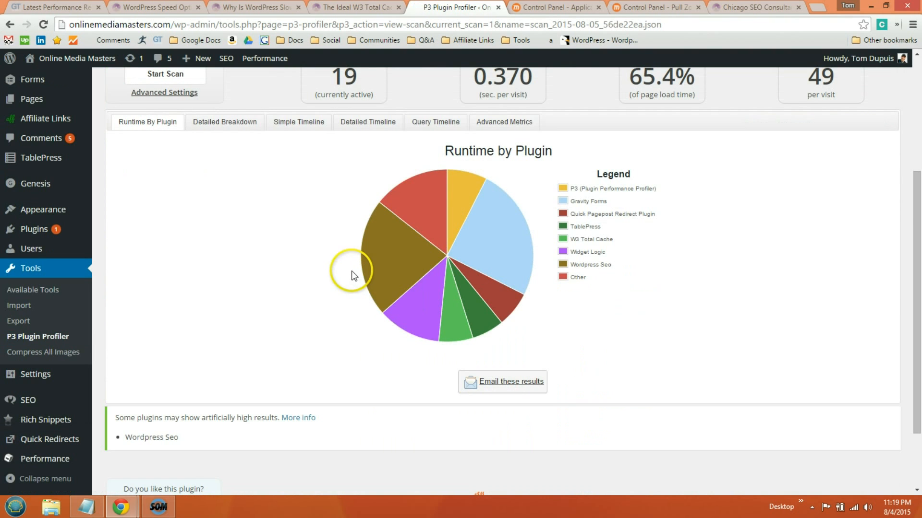
pyautogui.moveTo(376, 252)
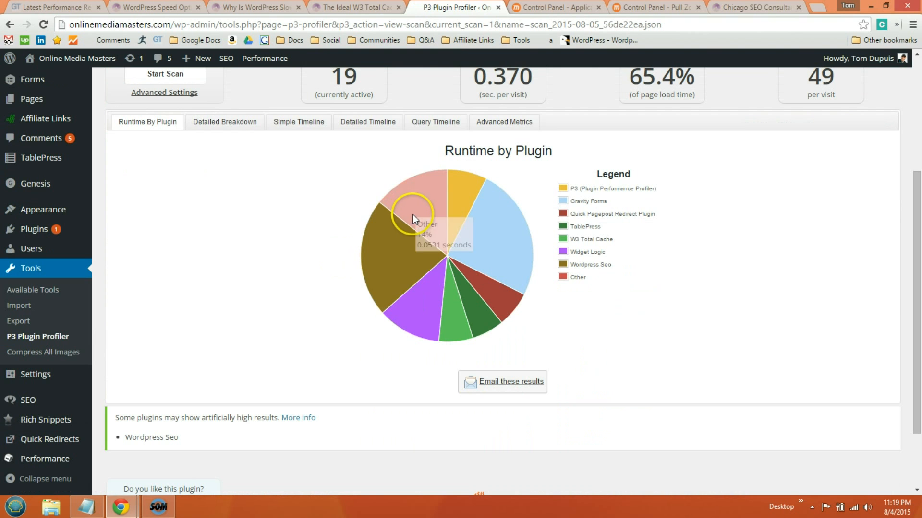
pyautogui.moveTo(464, 202)
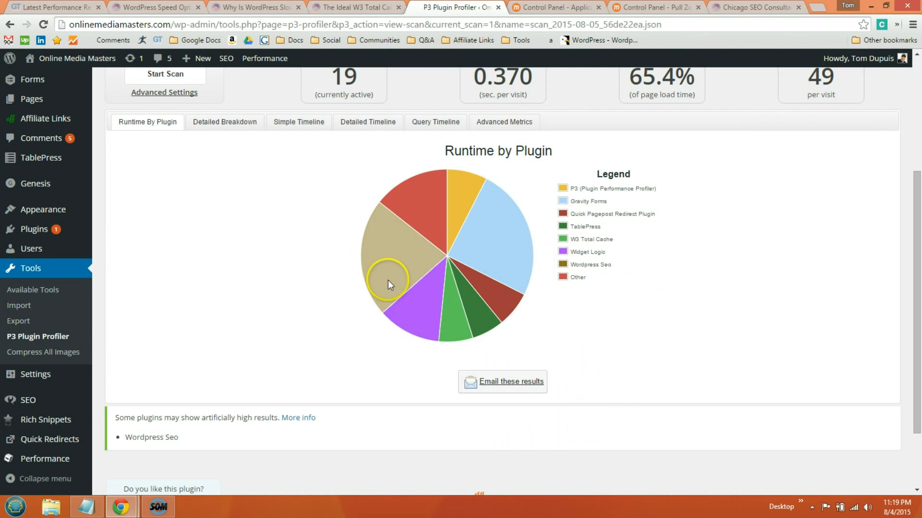
pyautogui.moveTo(398, 238)
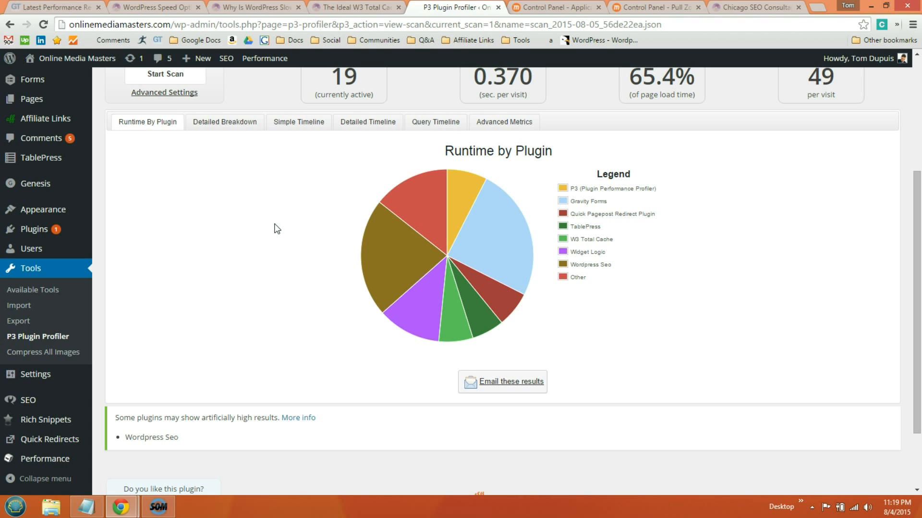
pyautogui.click(271, 236)
pyautogui.scroll(4, 317, 249)
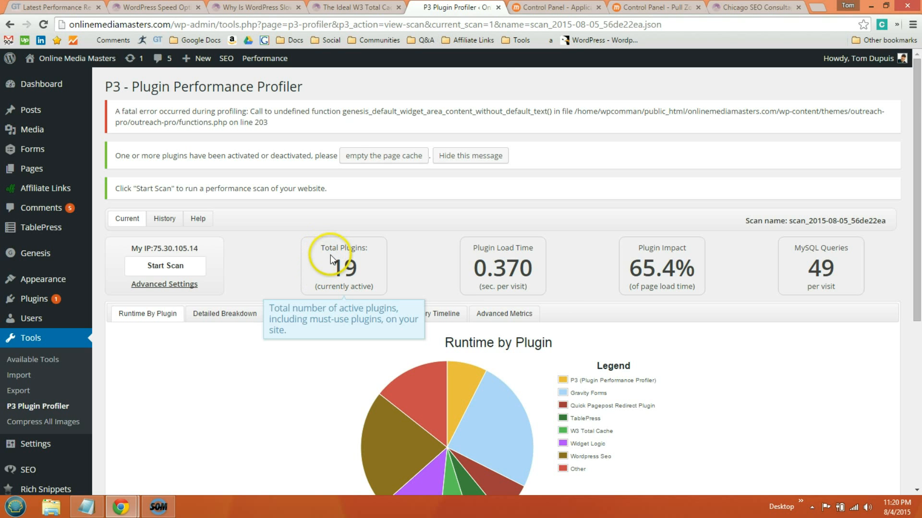
pyautogui.scroll(-2, 238, 271)
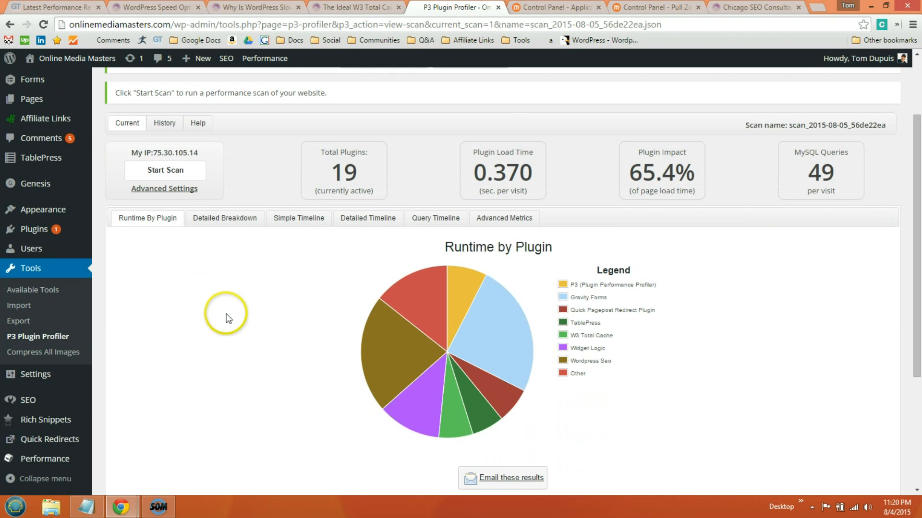
pyautogui.hotkey('alt', 'Tab')
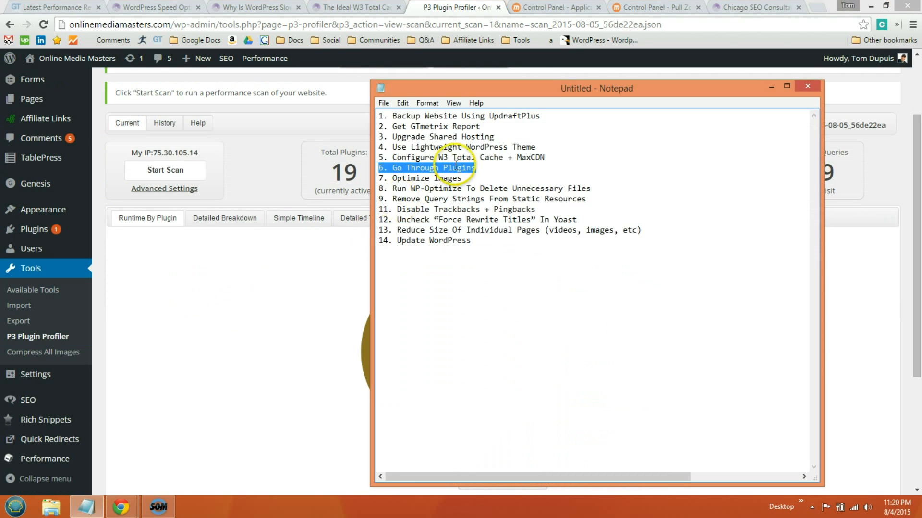
# - Mark checklist item 7, Optimize Images, and return to the GTmetrix report
pyautogui.moveTo(462, 178); pyautogui.dragTo(378, 178)
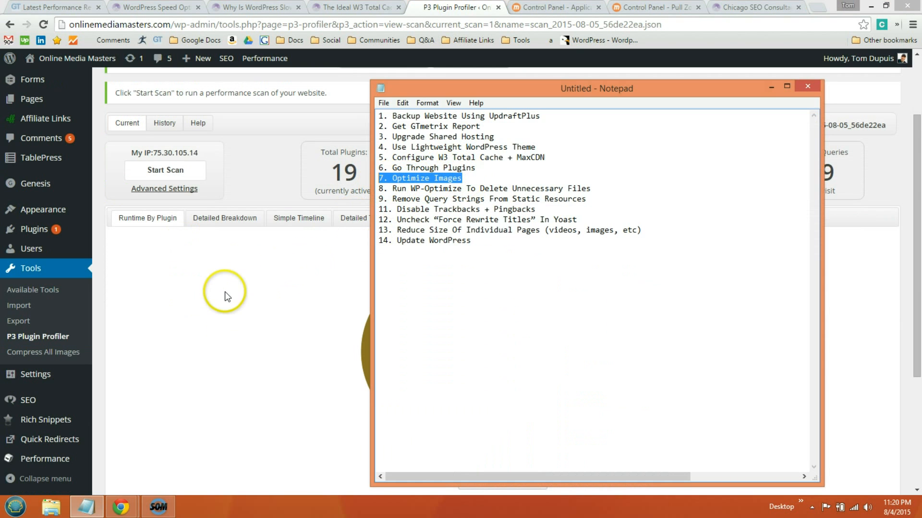
pyautogui.click(48, 7)
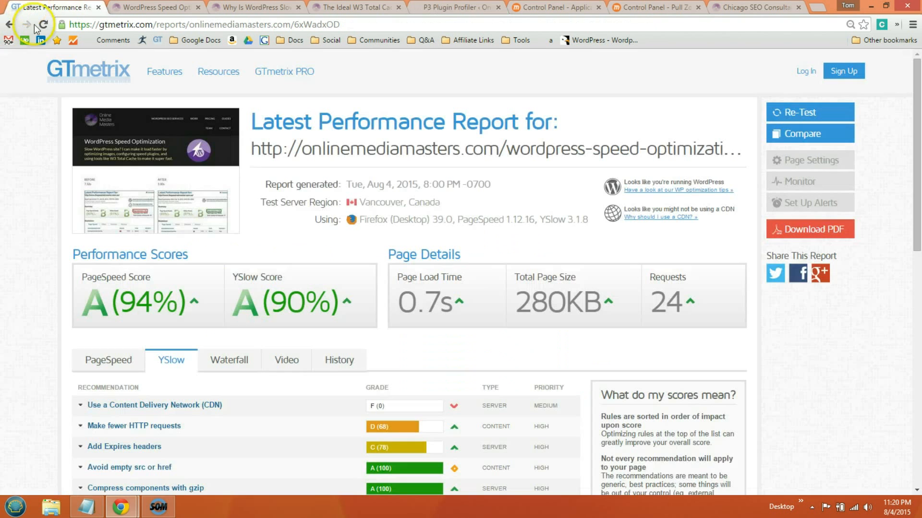
# - Expand the PageSpeed 'Optimize images' and 'Specify image dimensions' recommendations, both scoring 100%
pyautogui.click(111, 358)
pyautogui.scroll(-2, 164, 305)
pyautogui.scroll(-2, 141, 311)
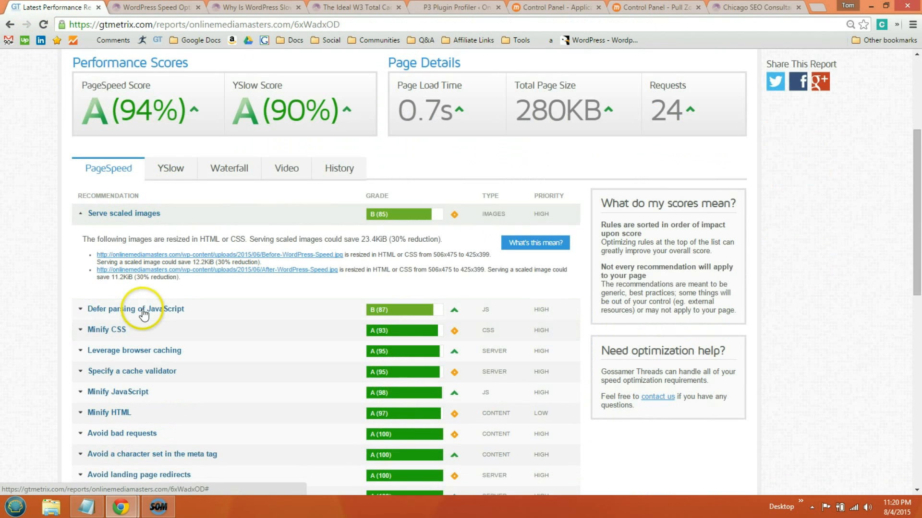
pyautogui.scroll(-2, 143, 310)
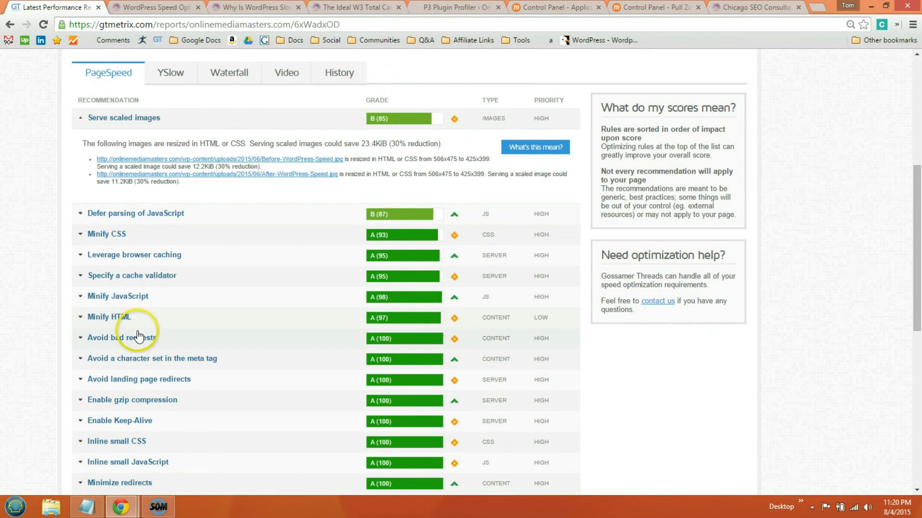
pyautogui.scroll(-2, 151, 300)
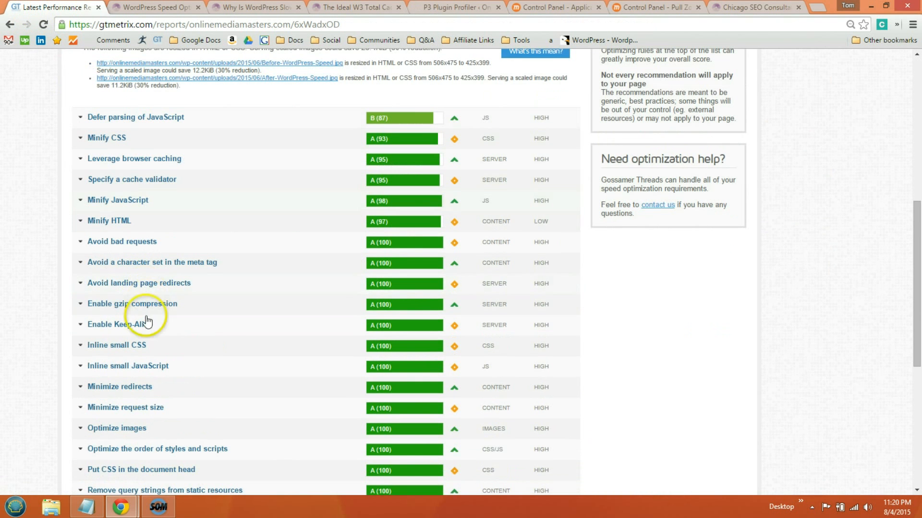
pyautogui.click(122, 429)
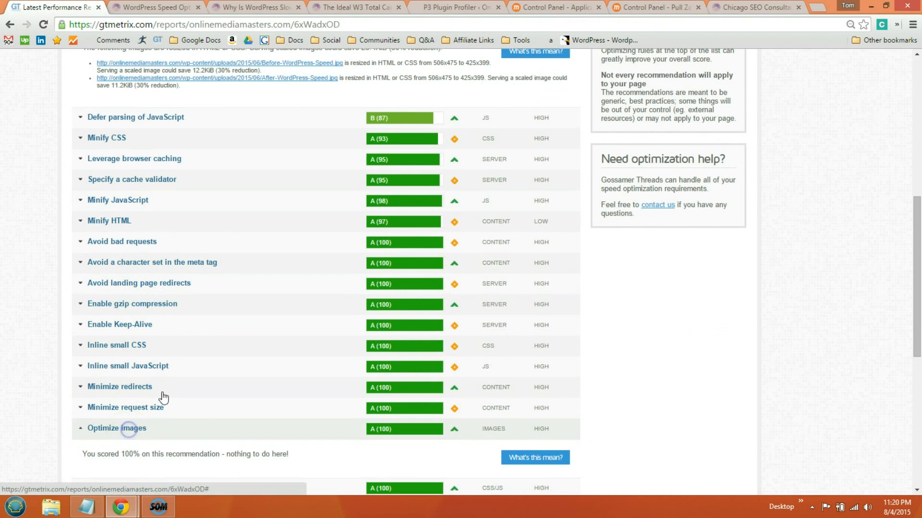
pyautogui.scroll(-2, 172, 379)
pyautogui.scroll(-2, 168, 371)
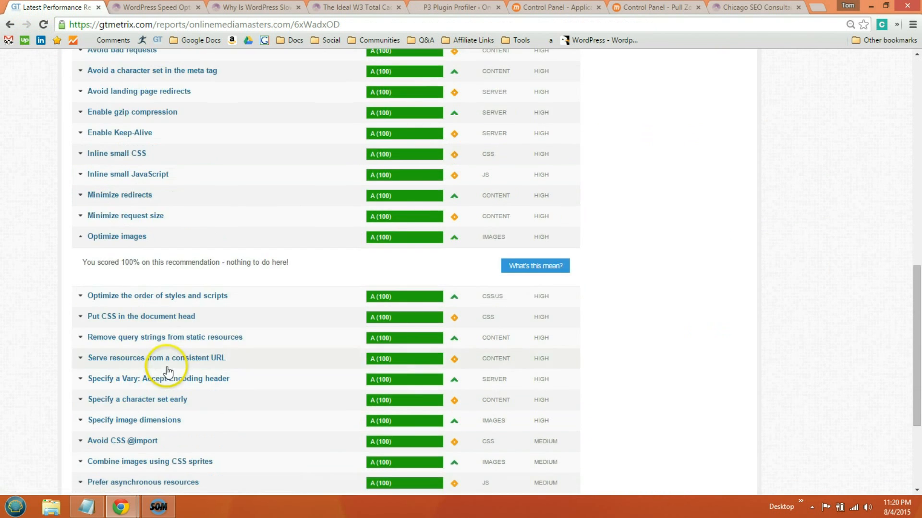
pyautogui.click(143, 417)
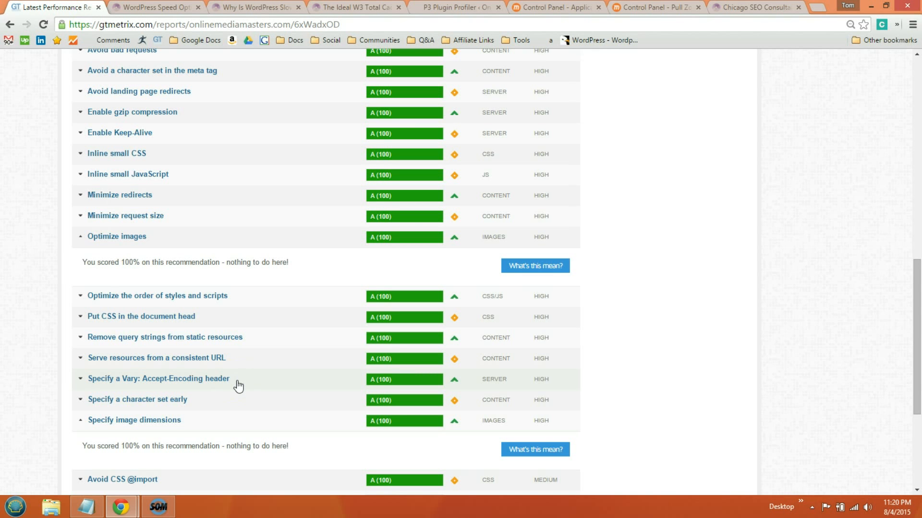
# - Open the 'Why Is WordPress Slow' article showing the older GTmetrix report (PageSpeed 92%)
pyautogui.scroll(6, 274, 365)
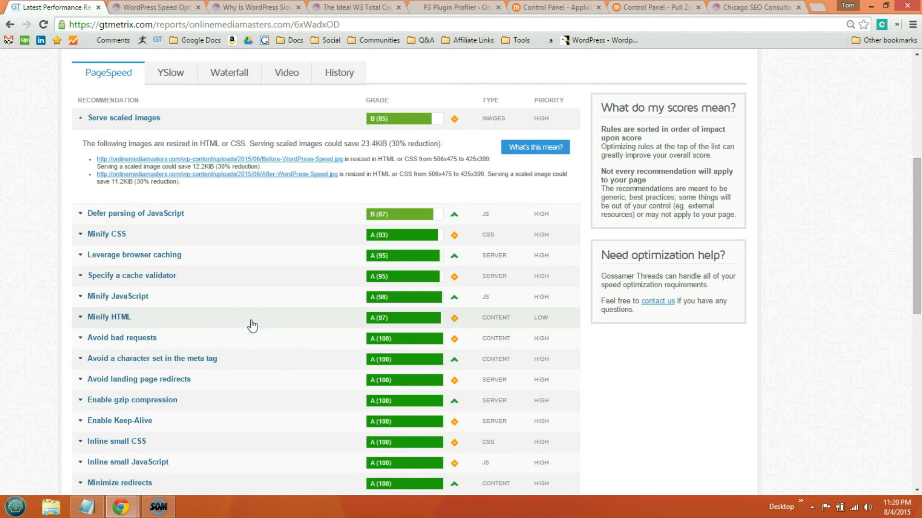
pyautogui.click(252, 325)
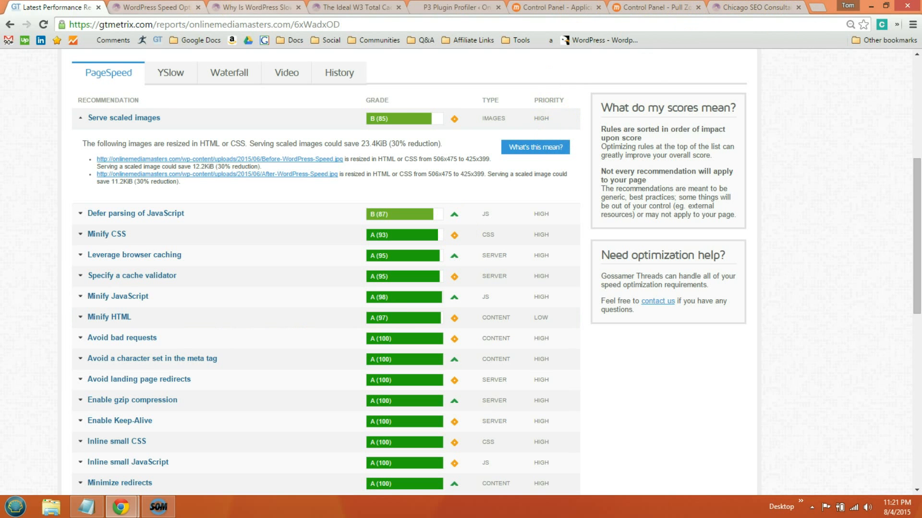
pyautogui.click(254, 7)
pyautogui.scroll(5, 328, 246)
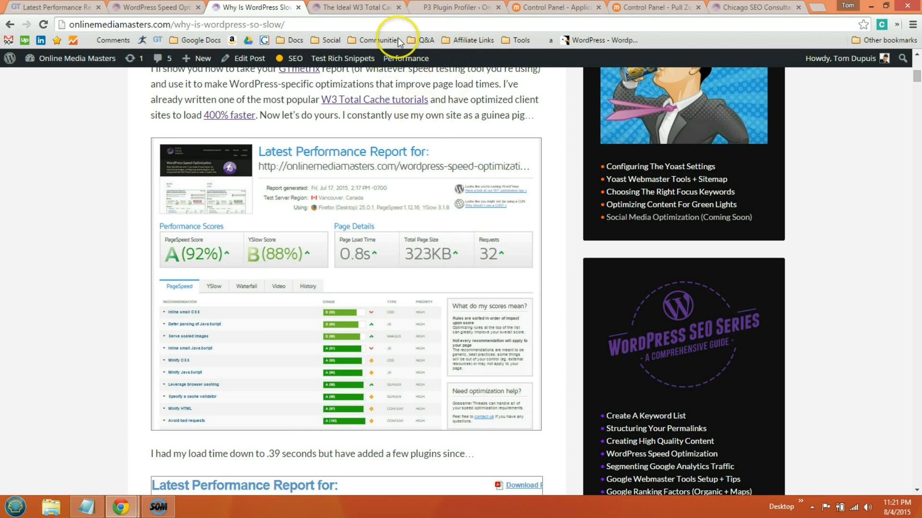
# - Go from the P3 profiler tab to Media > Library
pyautogui.click(432, 7)
pyautogui.moveTo(432, 7); pyautogui.dragTo(259, 7)
pyautogui.scroll(3, 115, 118)
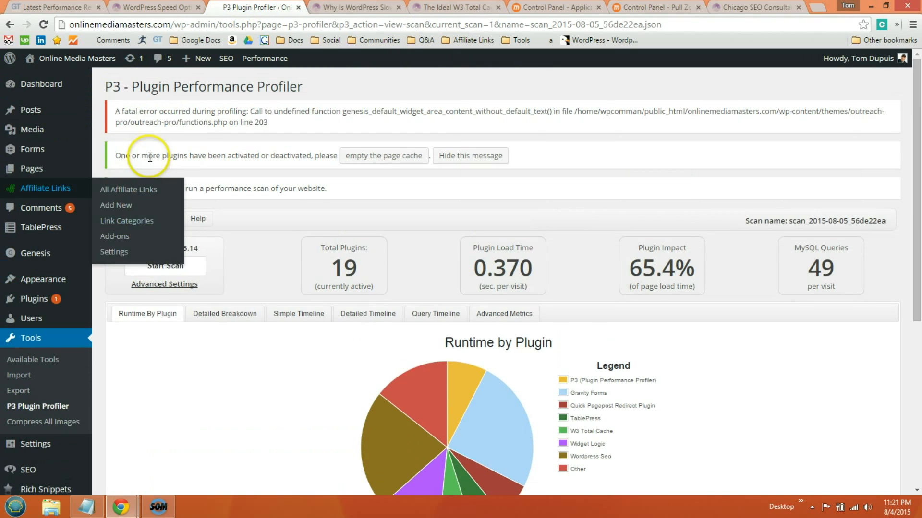
pyautogui.moveTo(82, 130)
pyautogui.click(124, 132)
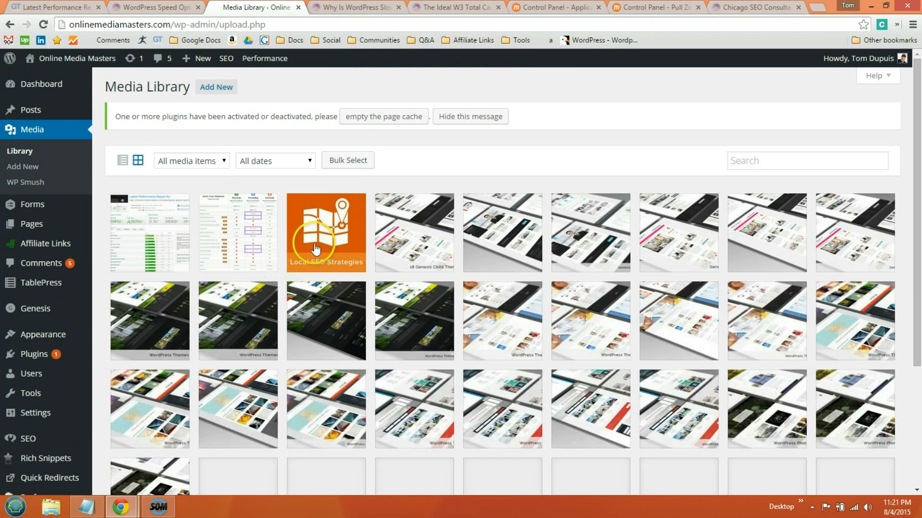
# - Check the Local SEO Strategies image's 1024 scale width in Edit Image unchanged, then revisit GTmetrix
pyautogui.click(302, 247)
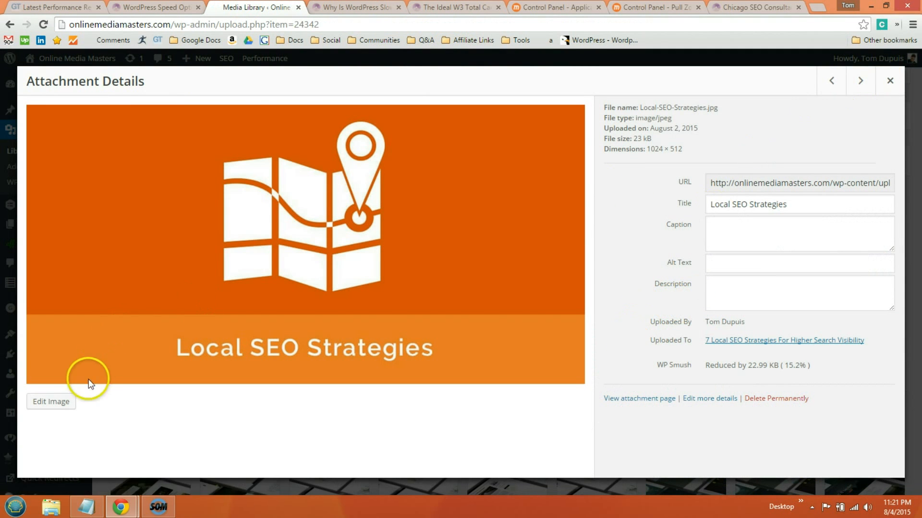
pyautogui.click(54, 402)
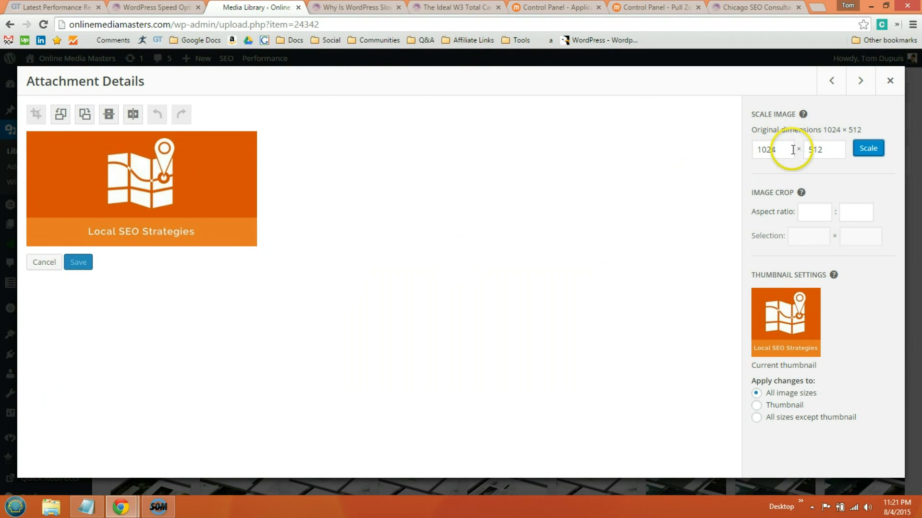
pyautogui.doubleClick(765, 149)
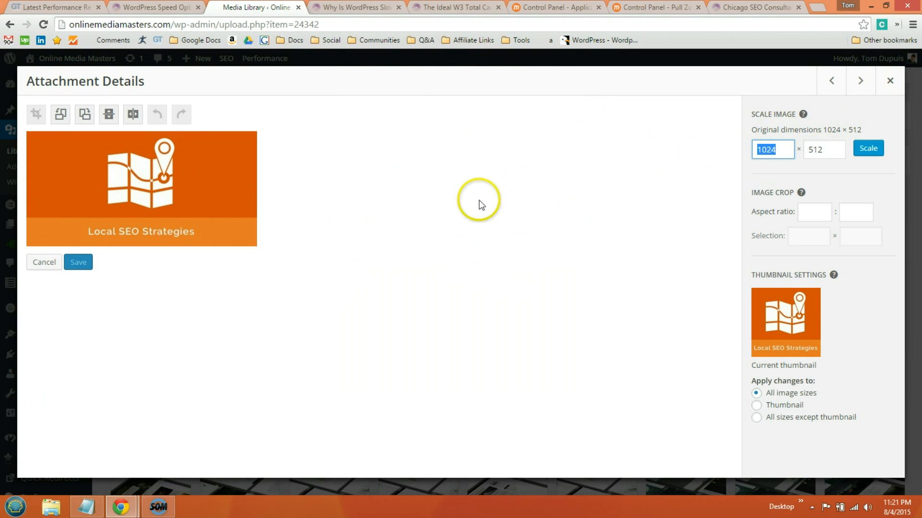
pyautogui.click(890, 82)
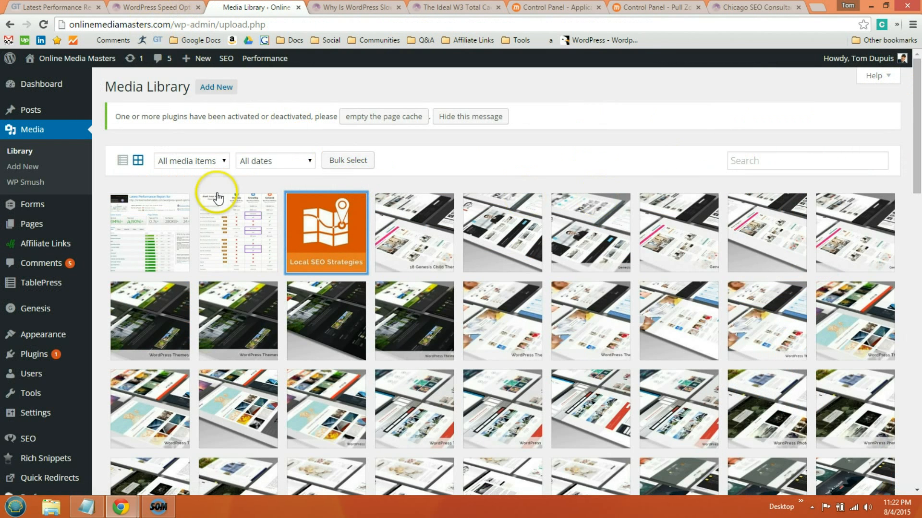
pyautogui.click(76, 10)
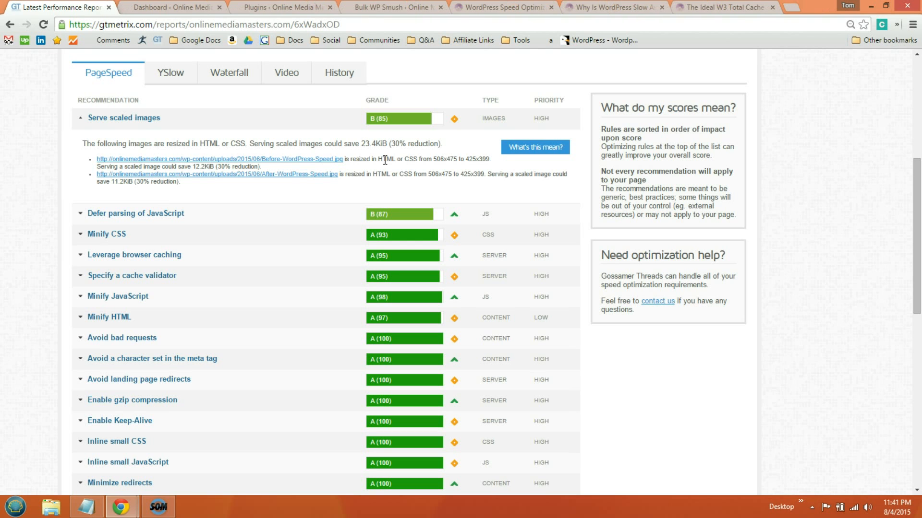
# - Confirm Optimize images scores 100% in GTmetrix, then switch to the WordPress plugins list
pyautogui.click(385, 159)
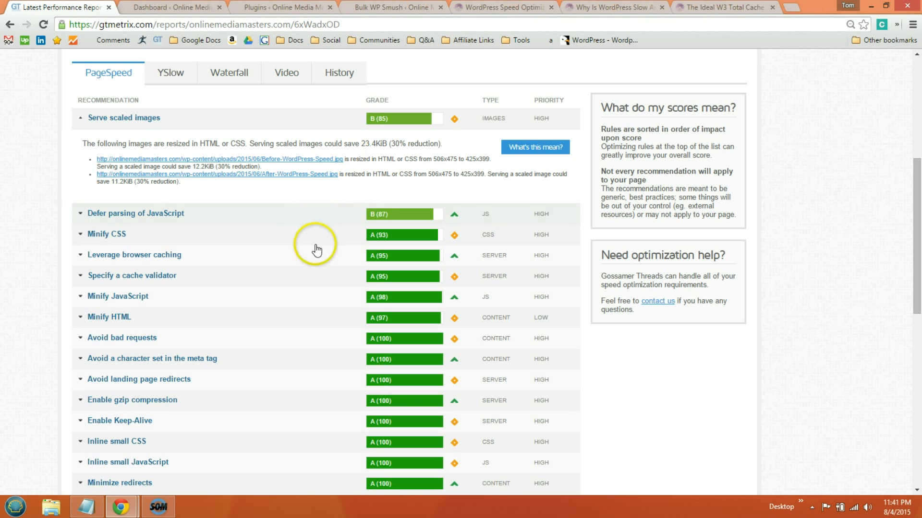
pyautogui.scroll(-2, 305, 259)
pyautogui.scroll(-2, 304, 262)
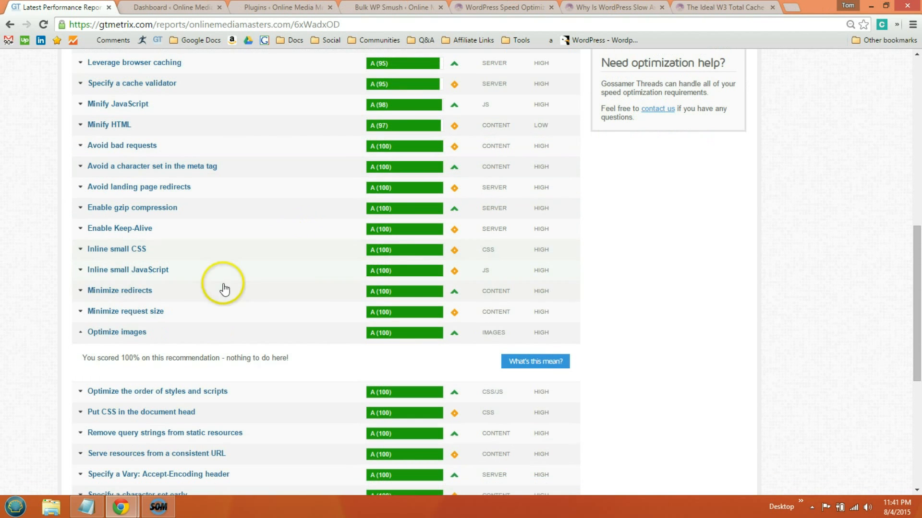
pyautogui.click(160, 334)
pyautogui.moveTo(159, 335); pyautogui.dragTo(88, 336)
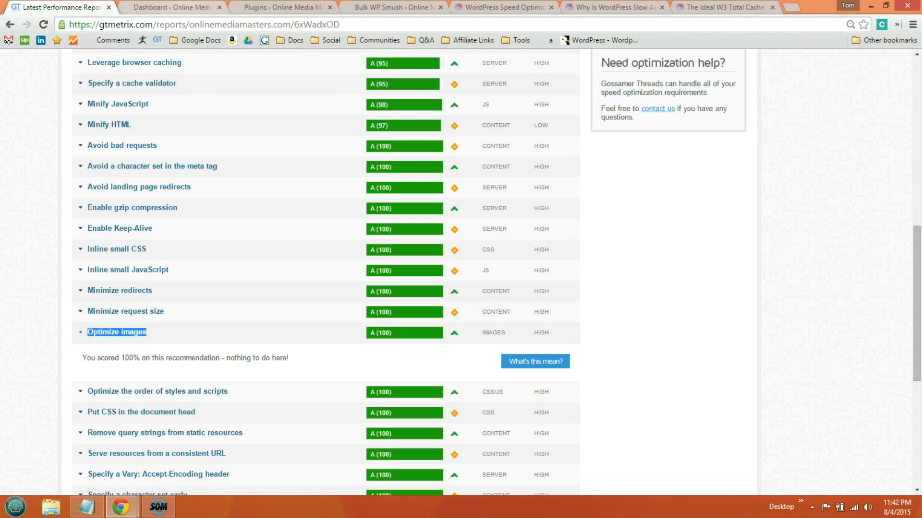
pyautogui.click(269, 7)
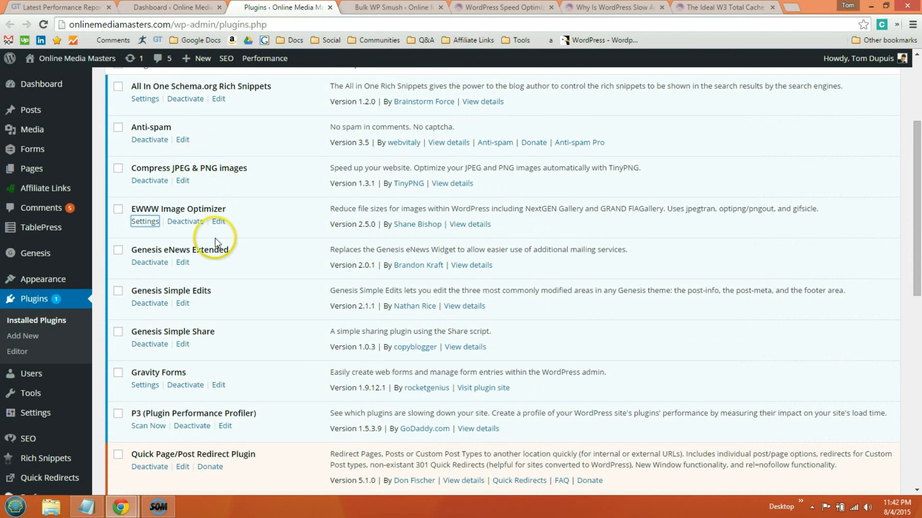
# - Highlight EWWW Image Optimizer and open Media > Bulk Optimize, showing 441 unoptimized images
pyautogui.moveTo(230, 209); pyautogui.dragTo(133, 209)
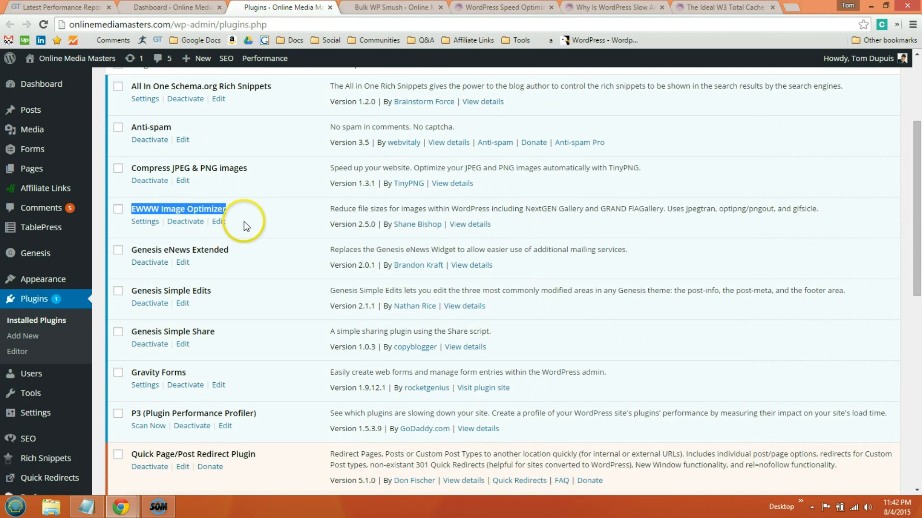
pyautogui.scroll(2, 289, 247)
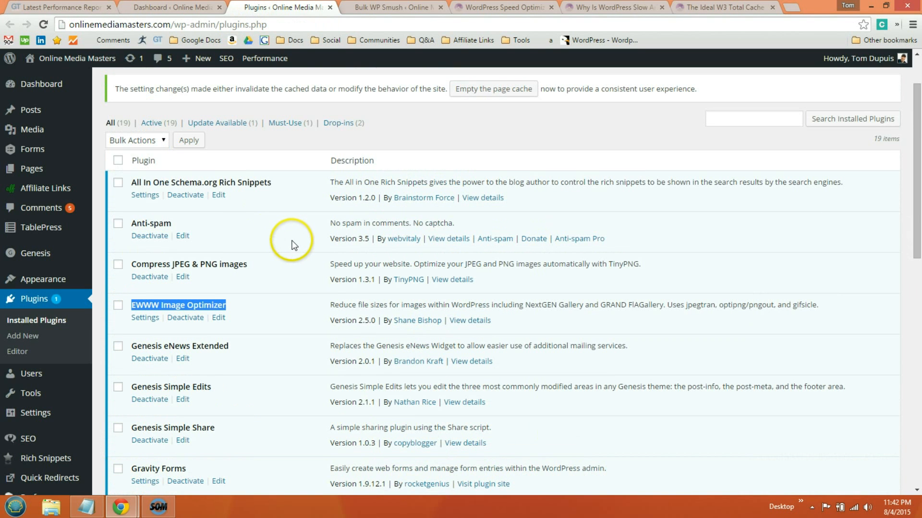
pyautogui.moveTo(45, 128)
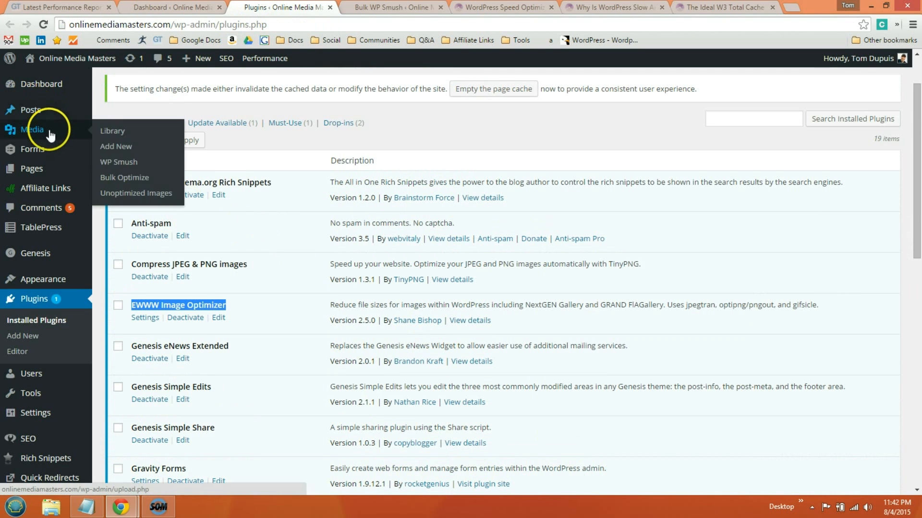
pyautogui.click(129, 178)
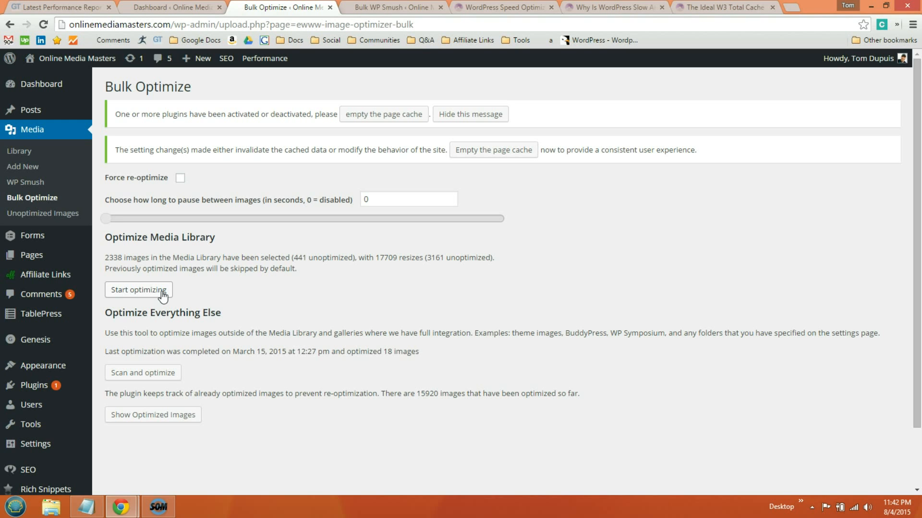
pyautogui.click(159, 378)
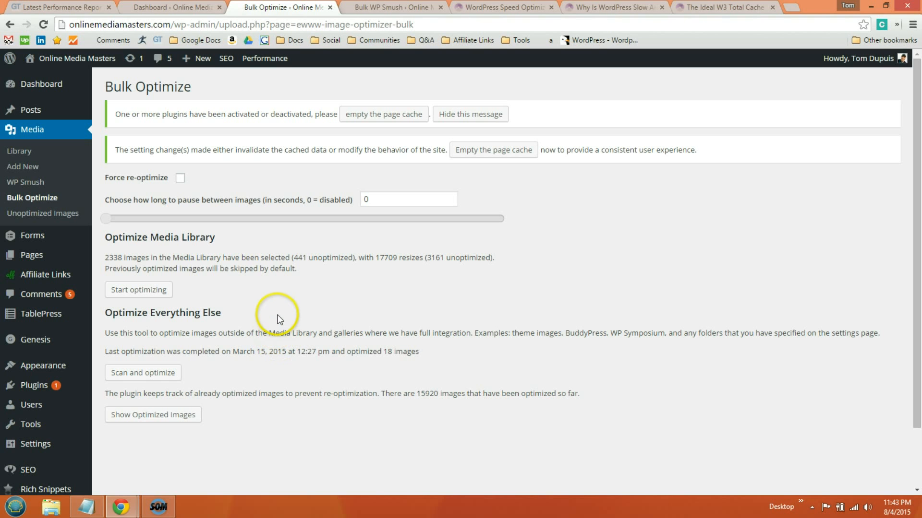
pyautogui.scroll(-3, 229, 275)
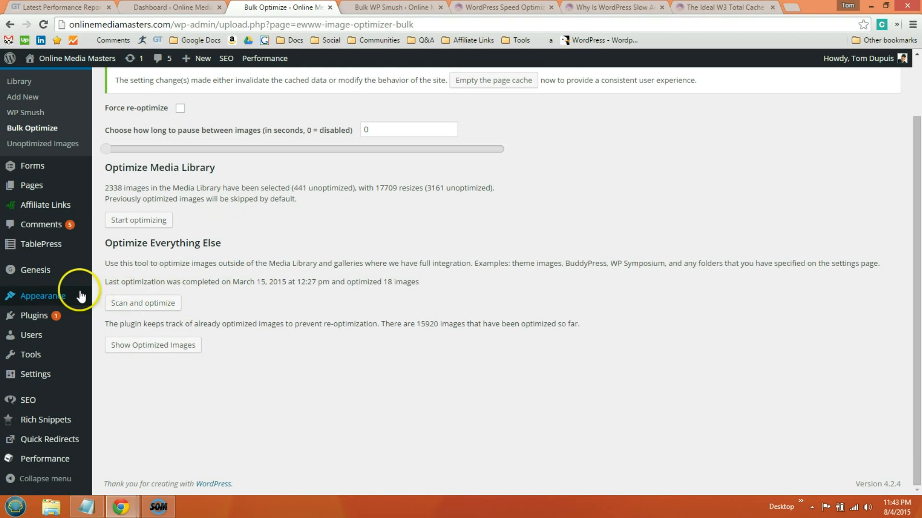
pyautogui.moveTo(75, 301)
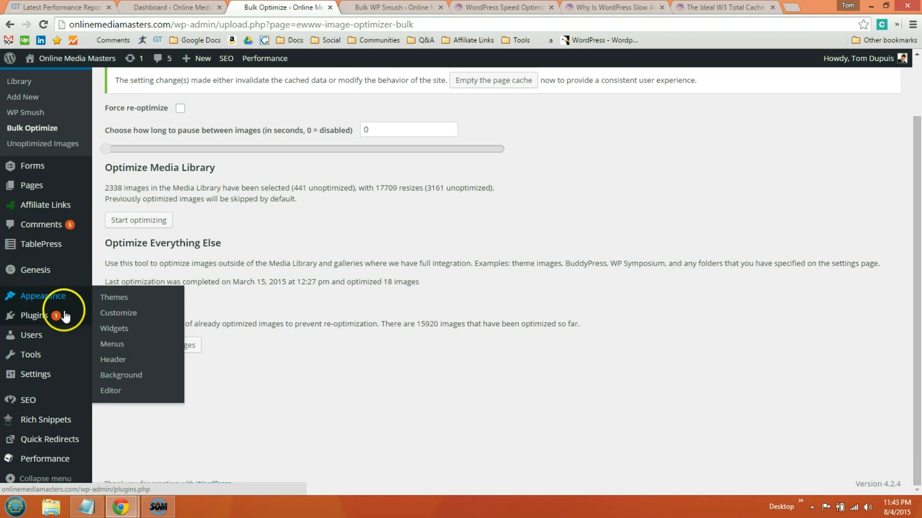
pyautogui.moveTo(64, 316)
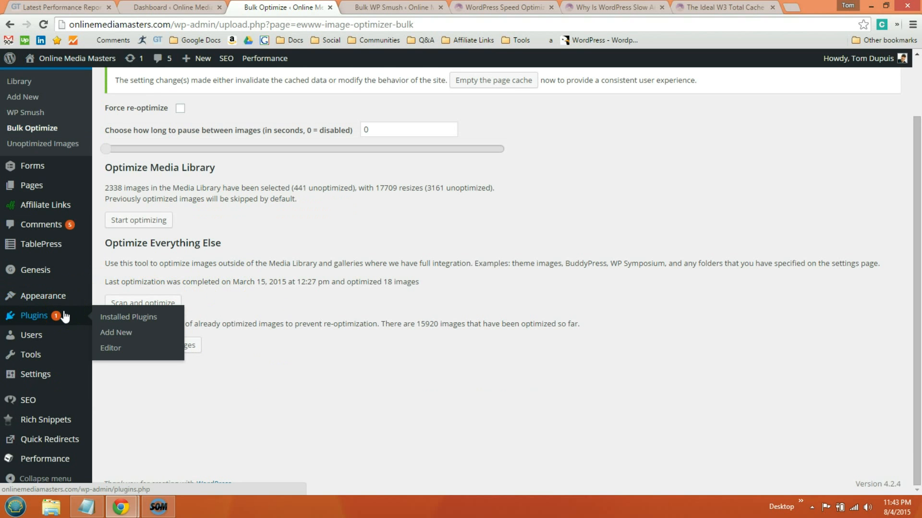
# - Open Installed Plugins and highlight the Compress JPEG & PNG images plugin
pyautogui.click(140, 316)
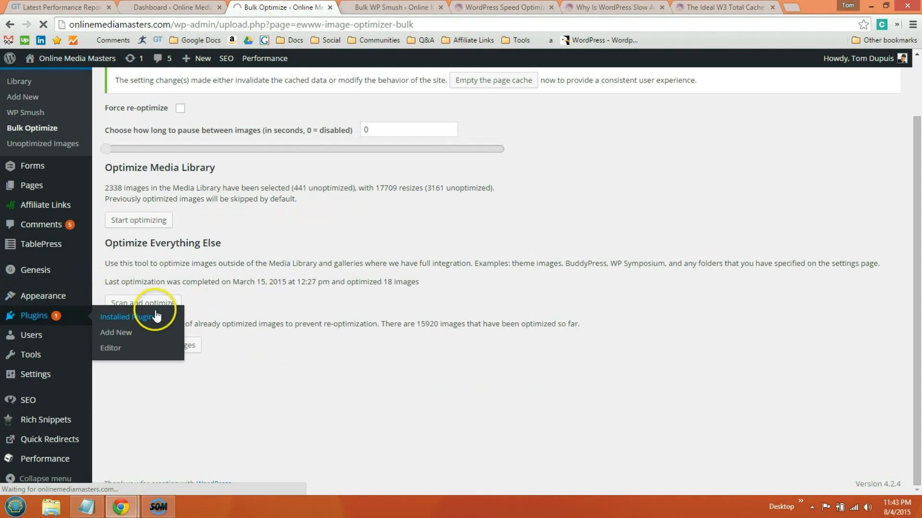
pyautogui.scroll(-2, 194, 296)
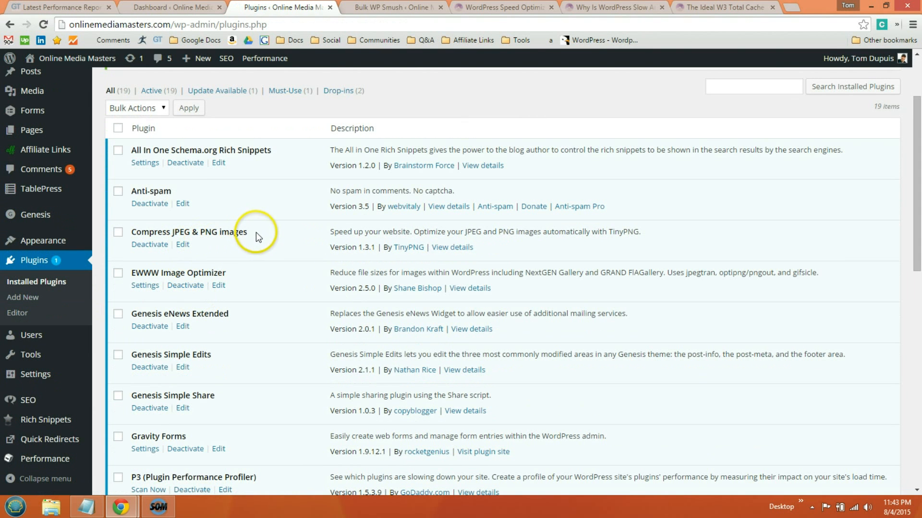
pyautogui.moveTo(256, 232); pyautogui.dragTo(133, 231)
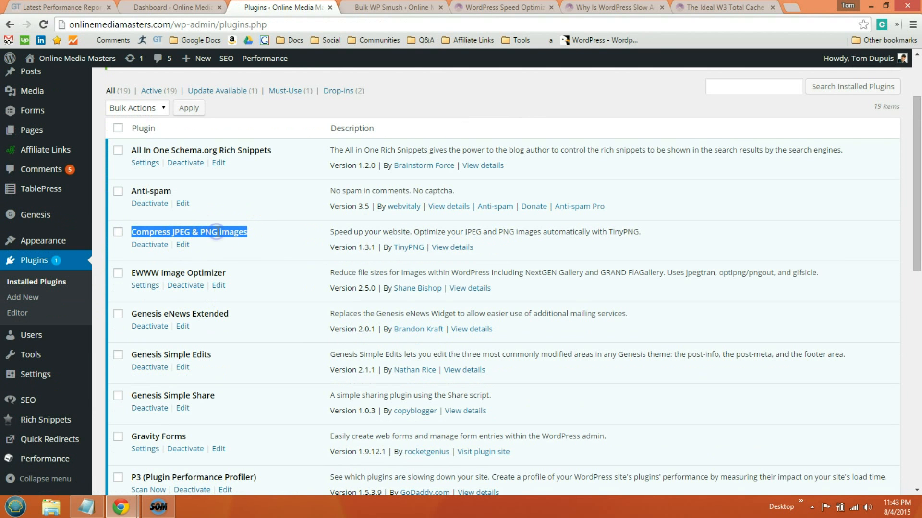
# - Open Settings > Media, highlight the TinyPNG API key, then return to the GTmetrix report
pyautogui.scroll(-4, 144, 312)
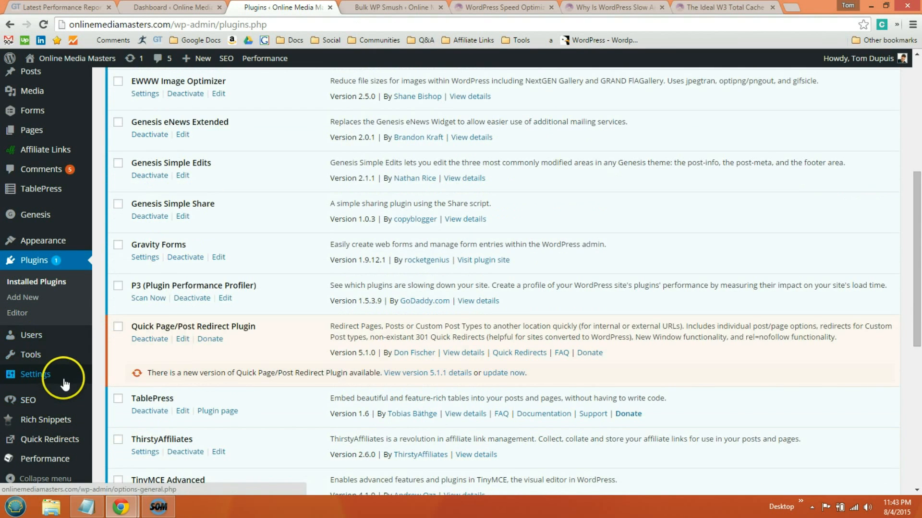
pyautogui.moveTo(64, 384)
pyautogui.click(115, 377)
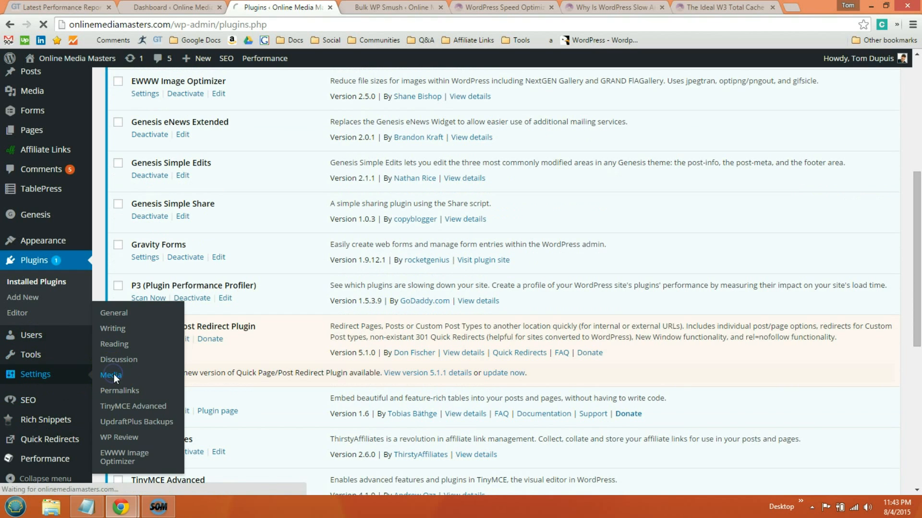
pyautogui.scroll(-2, 193, 350)
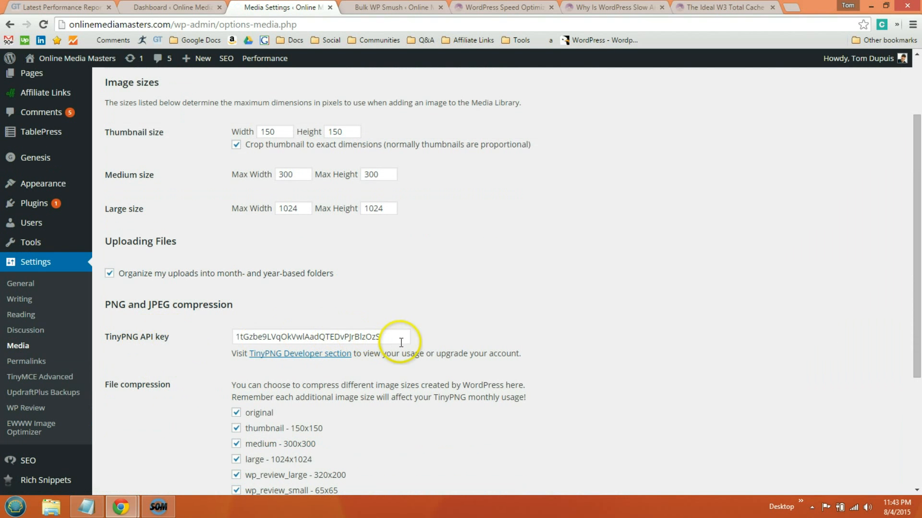
pyautogui.moveTo(397, 336); pyautogui.dragTo(189, 323)
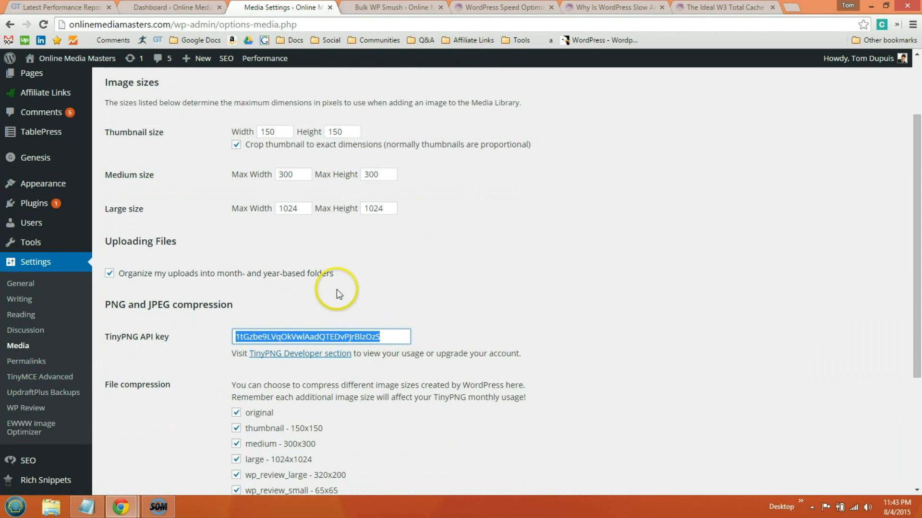
pyautogui.scroll(-2, 321, 251)
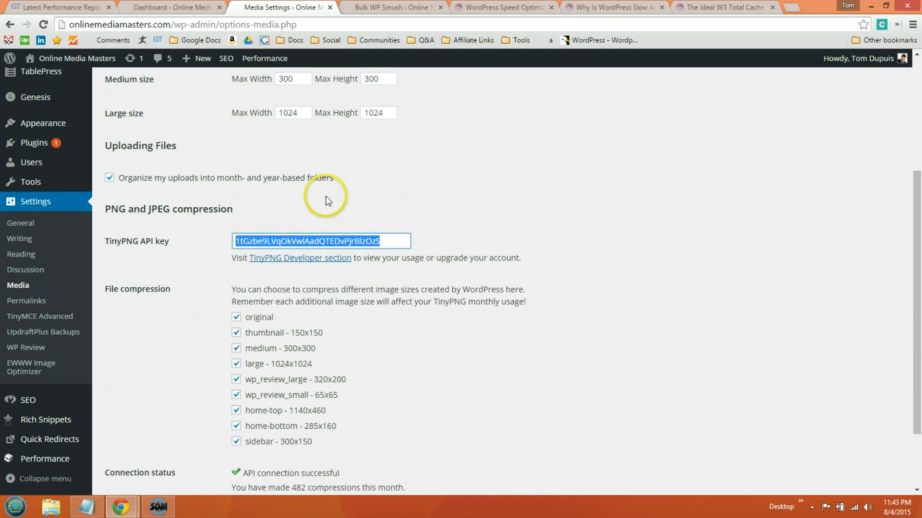
pyautogui.scroll(5, 330, 204)
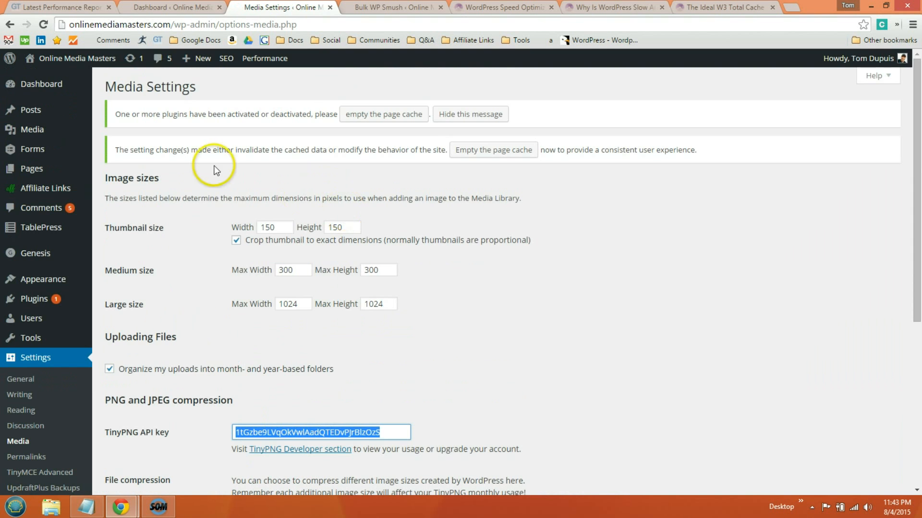
pyautogui.click(67, 7)
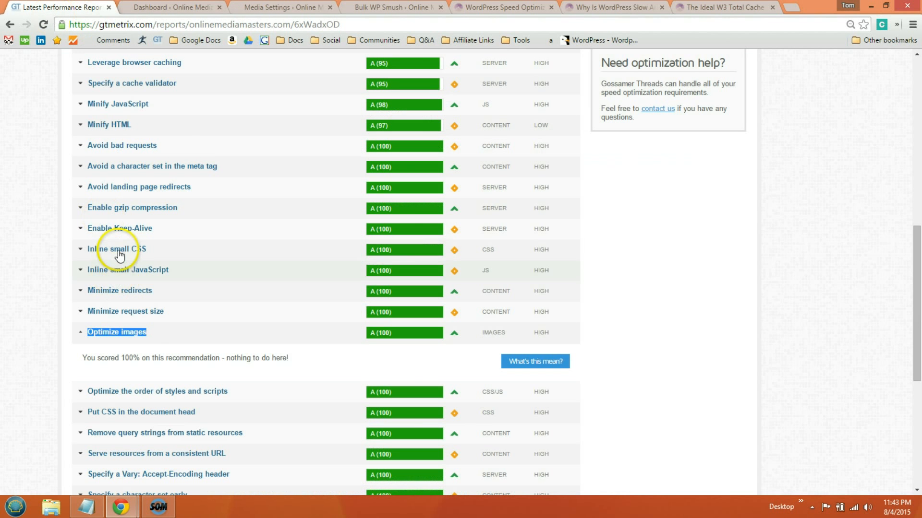
# - Scroll past Optimize images, graded A (100), then return to the WordPress Dashboard
pyautogui.scroll(-2, 119, 249)
pyautogui.scroll(-2, 116, 232)
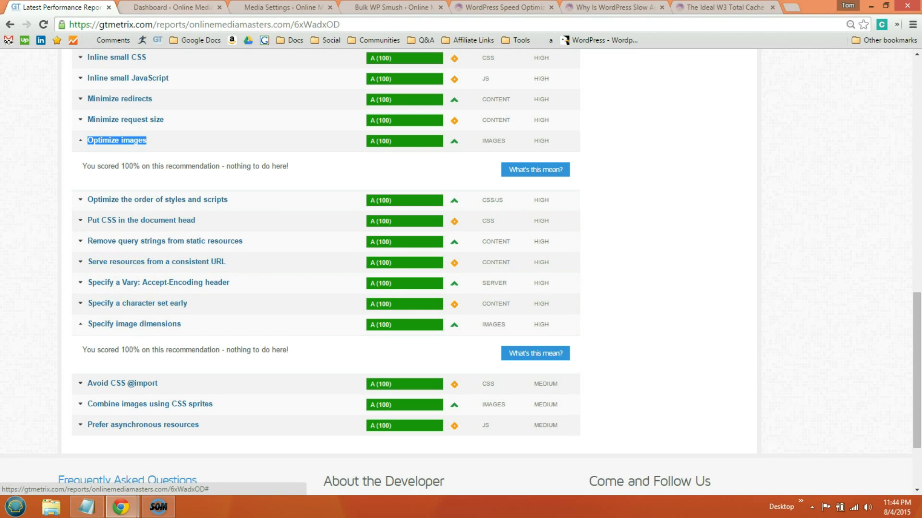
pyautogui.click(158, 8)
pyautogui.moveTo(73, 321)
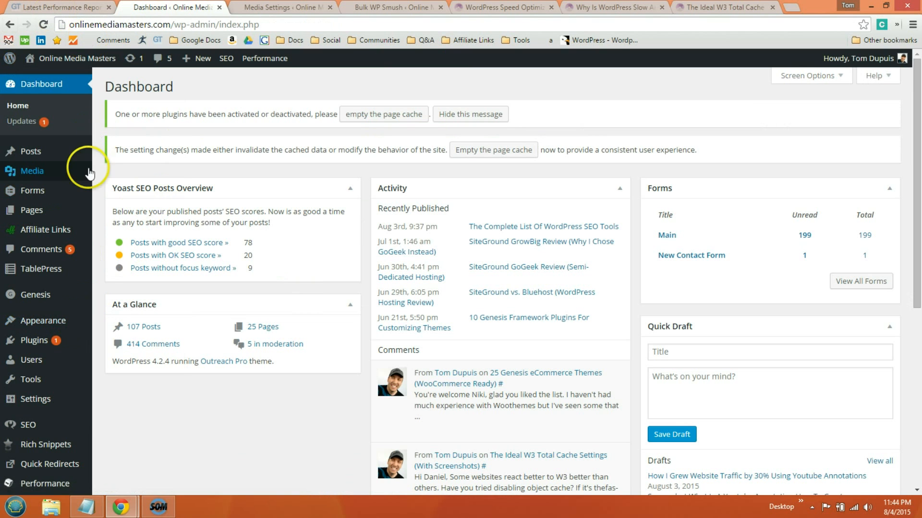
# - Open Appearance > Widgets, open Pages in a new tab, and edit Chicago SEO Consulting
pyautogui.moveTo(76, 214)
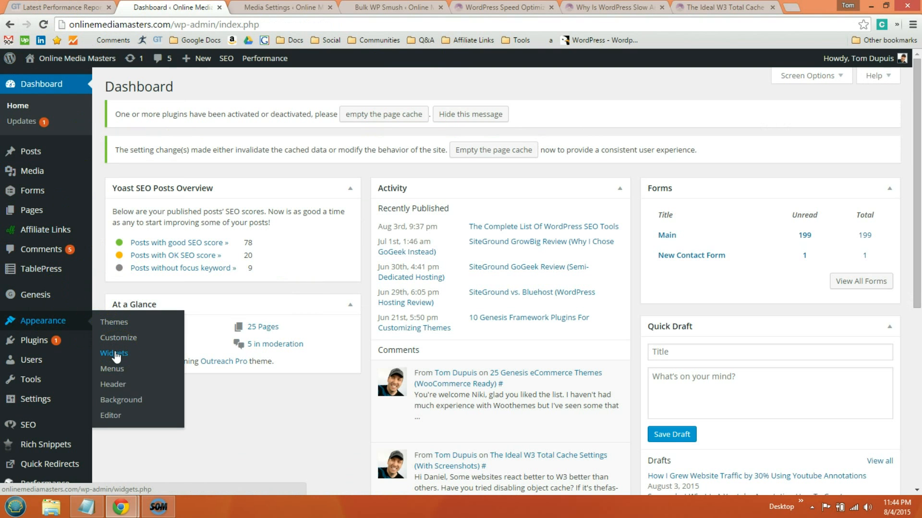
pyautogui.click(130, 354)
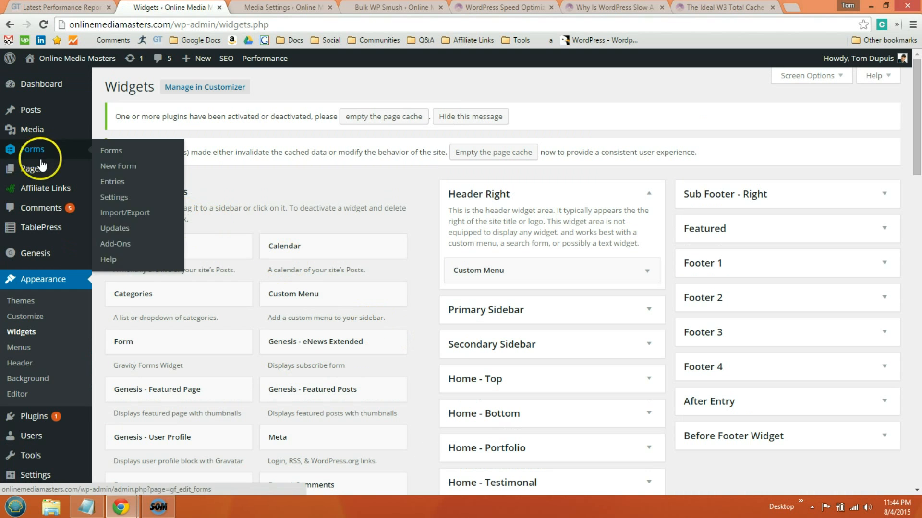
pyautogui.click(41, 168)
pyautogui.rightClick(41, 169)
pyautogui.click(72, 175)
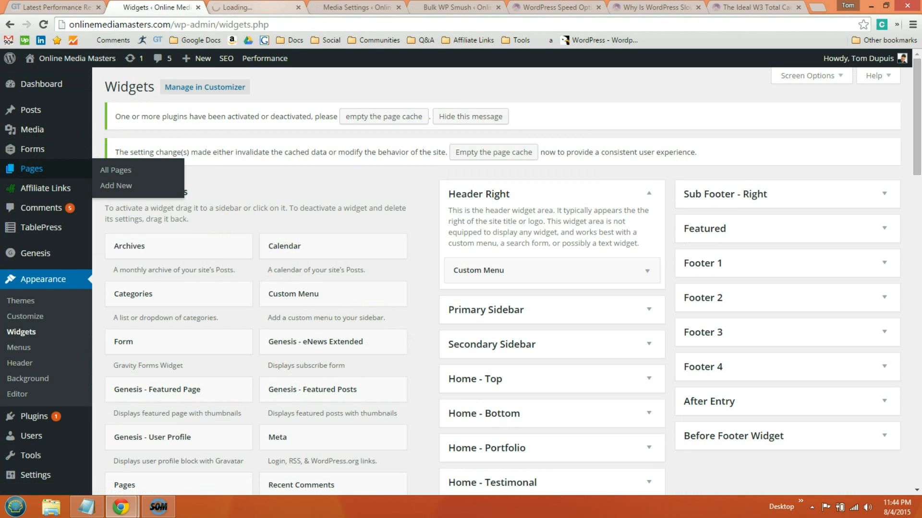
pyautogui.hotkey('ctrl', 'Tab')
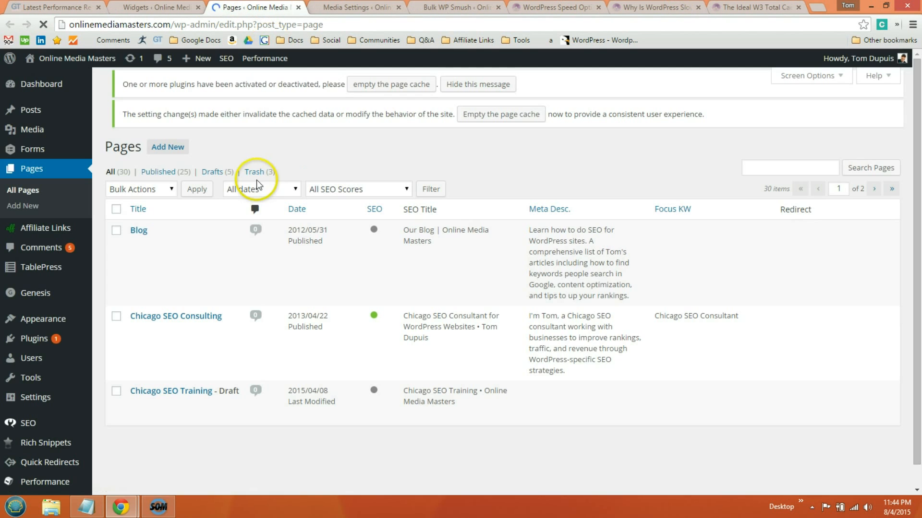
pyautogui.scroll(-2, 168, 264)
pyautogui.click(137, 248)
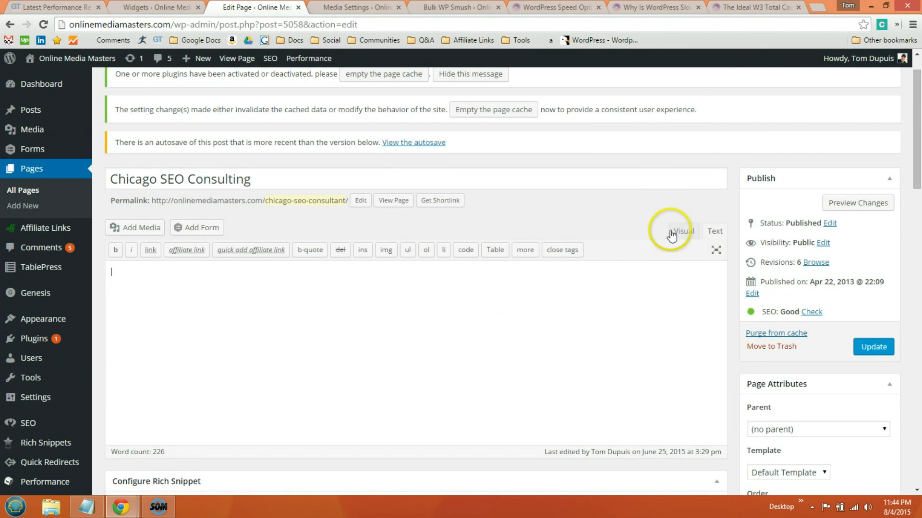
# - In the visual editor, insert the Genesis blog themes image from the media library
pyautogui.click(686, 231)
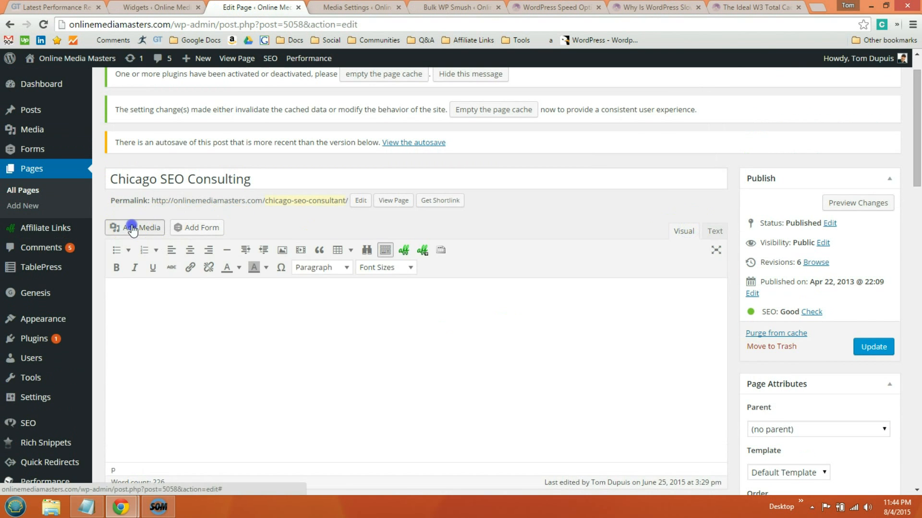
pyautogui.click(126, 229)
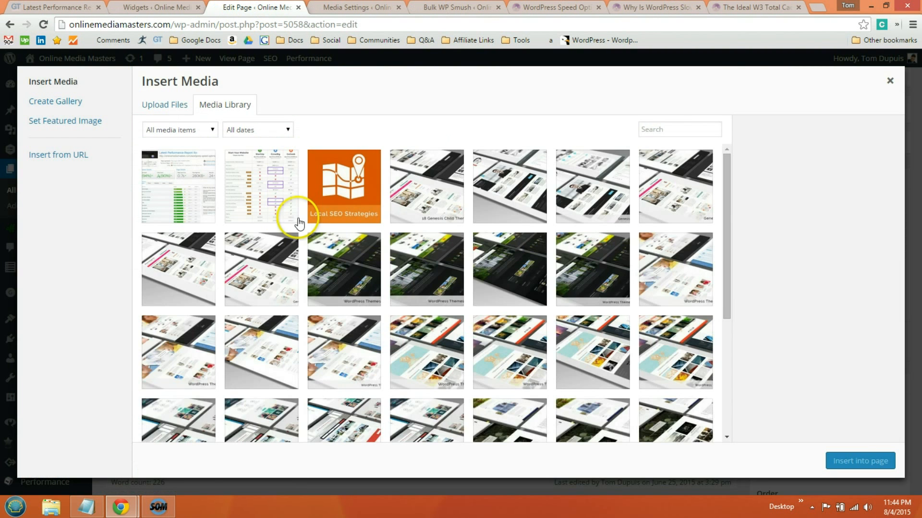
pyautogui.click(341, 197)
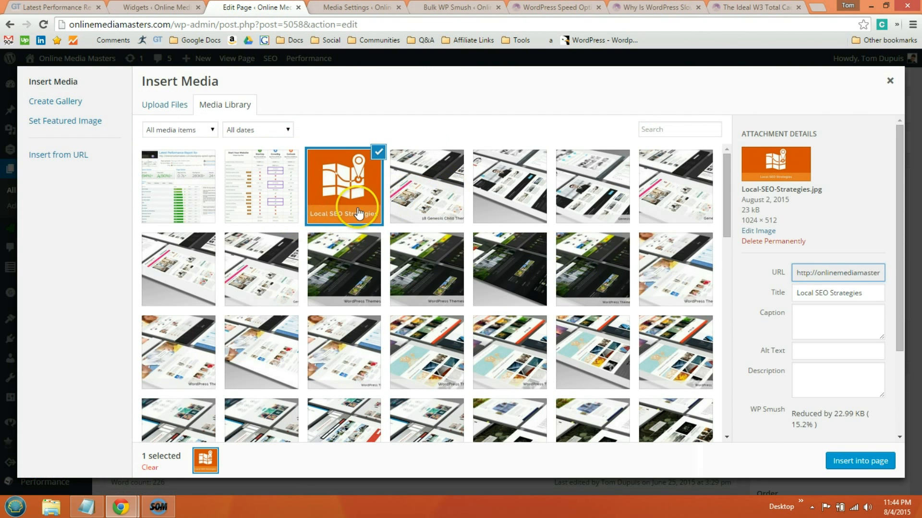
pyautogui.click(187, 255)
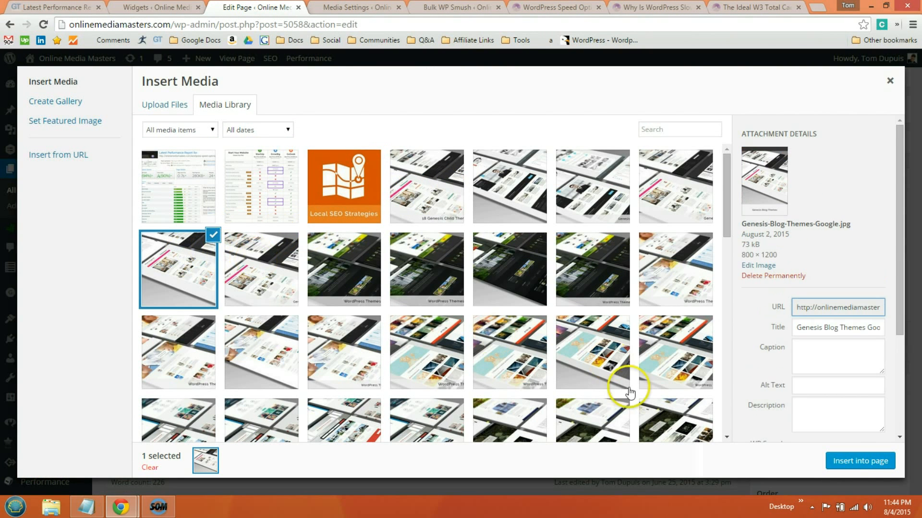
pyautogui.click(840, 461)
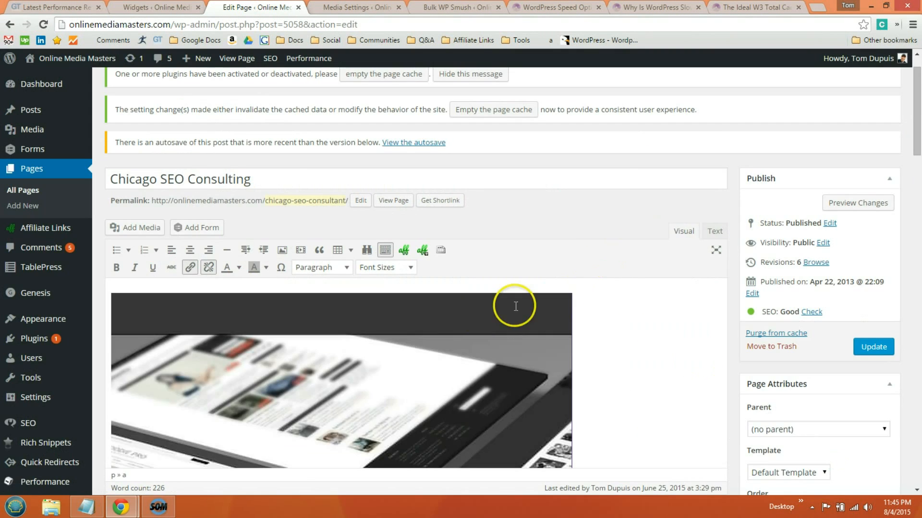
# - Remove the image's link, select all its img code in the Text view, then view Widgets
pyautogui.scroll(-2, 466, 319)
pyautogui.scroll(-1, 467, 312)
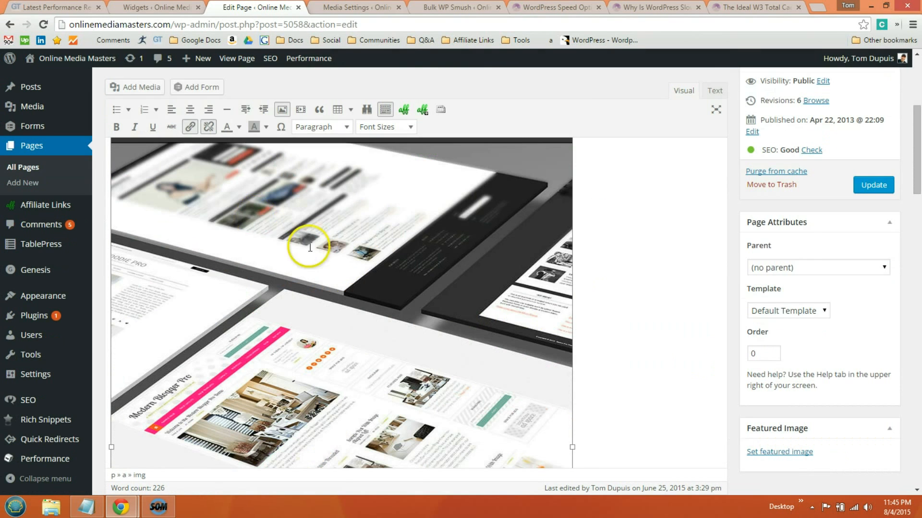
pyautogui.click(208, 127)
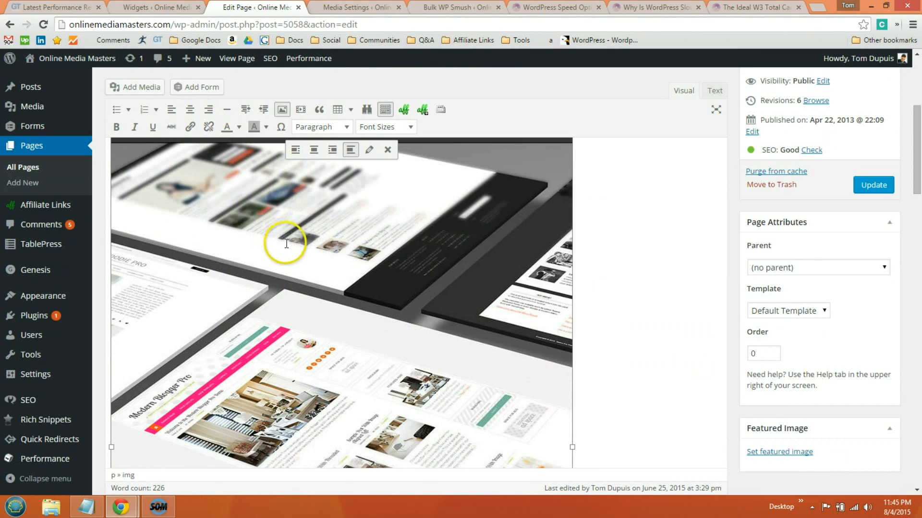
pyautogui.scroll(2, 292, 245)
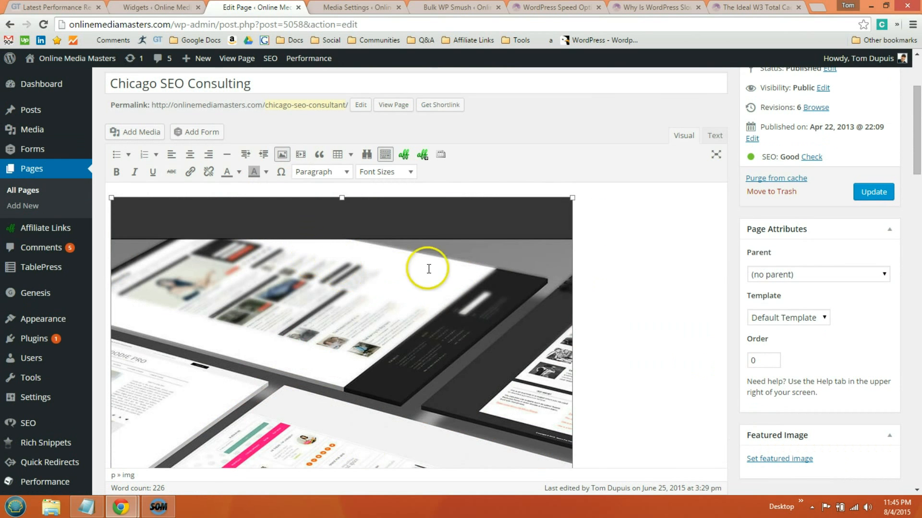
pyautogui.click(712, 139)
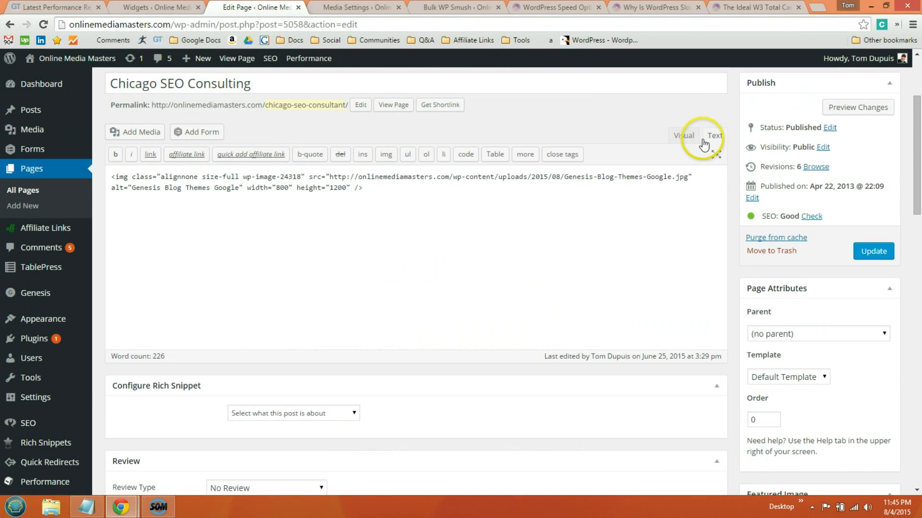
pyautogui.click(579, 205)
pyautogui.hotkey('ctrl', 'a')
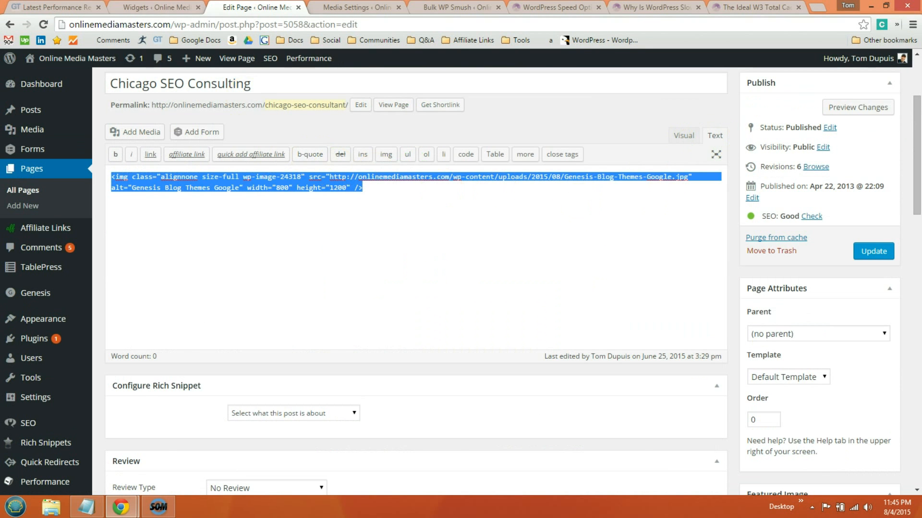
pyautogui.click(155, 8)
pyautogui.scroll(-2, 660, 356)
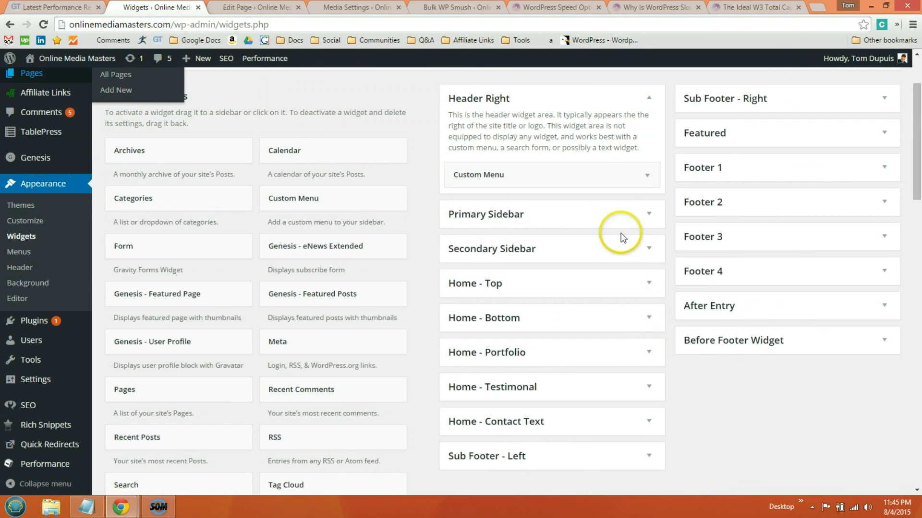
# - Expand the Primary Sidebar's Text widget and select the image's width="295" height="295" attributes
pyautogui.click(647, 212)
pyautogui.scroll(-2, 630, 265)
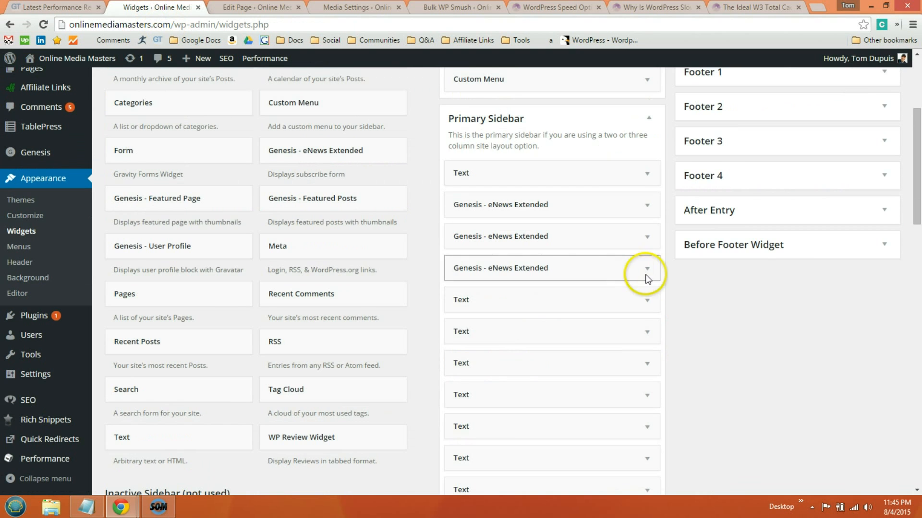
pyautogui.click(646, 300)
pyautogui.scroll(-2, 624, 312)
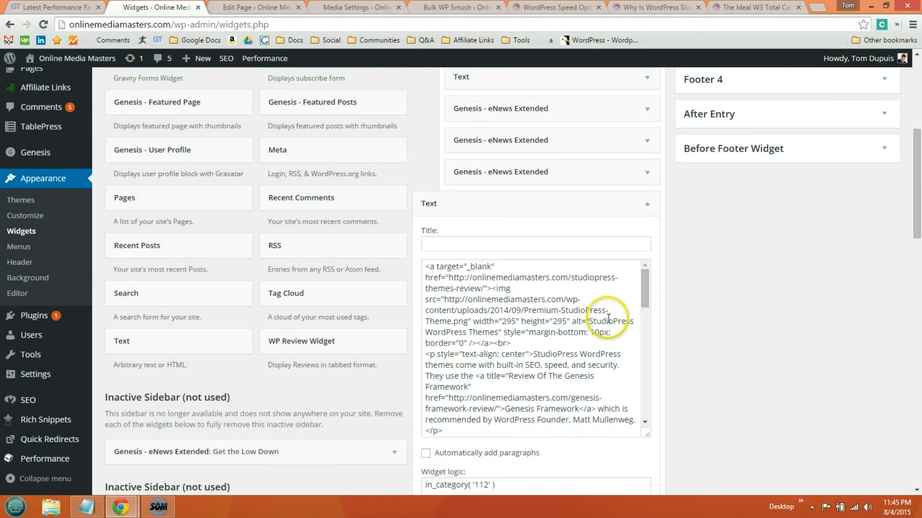
pyautogui.click(571, 322)
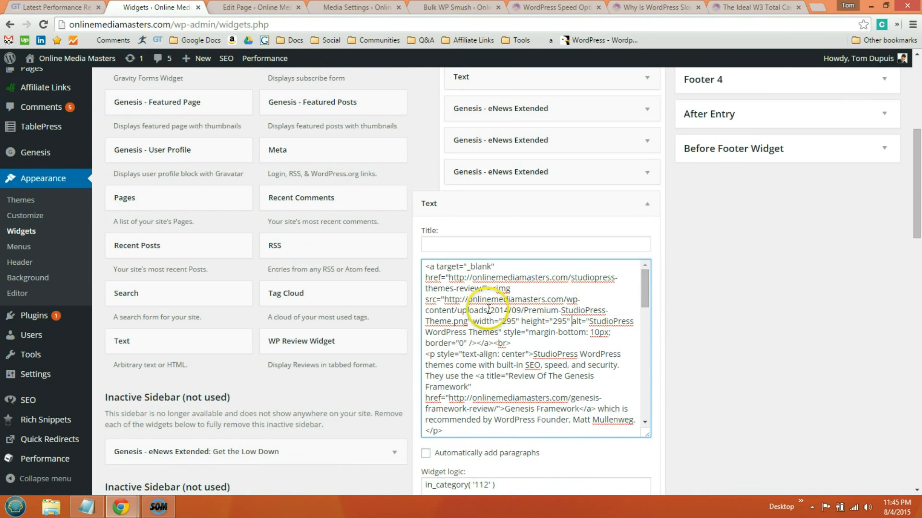
pyautogui.moveTo(473, 322); pyautogui.dragTo(571, 323)
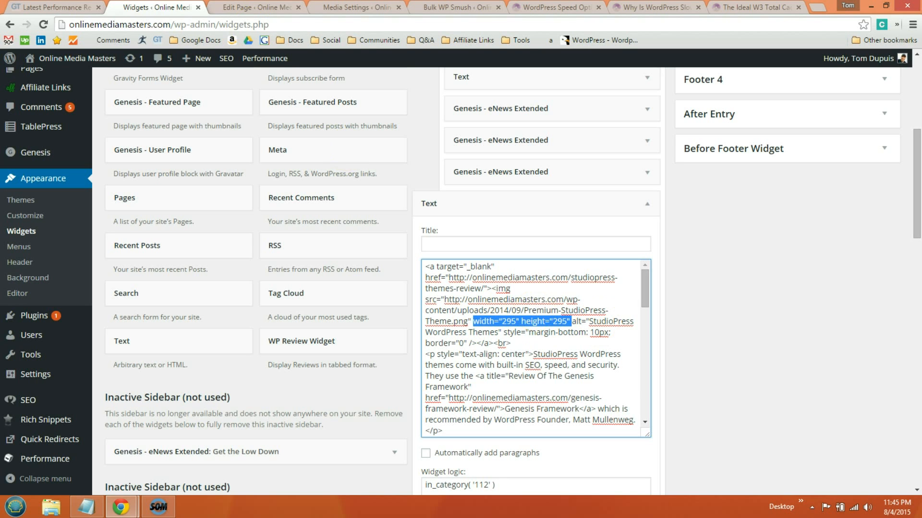
pyautogui.click(53, 7)
pyautogui.scroll(4, 311, 220)
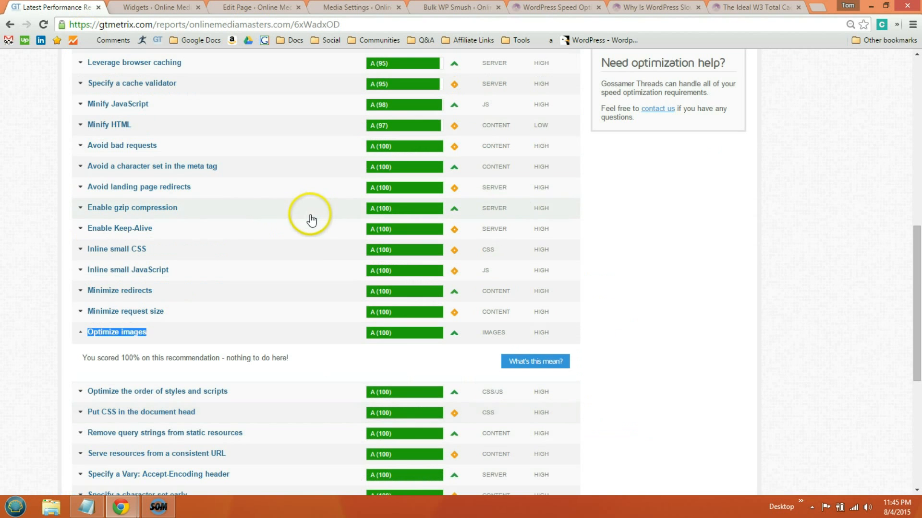
pyautogui.scroll(4, 294, 214)
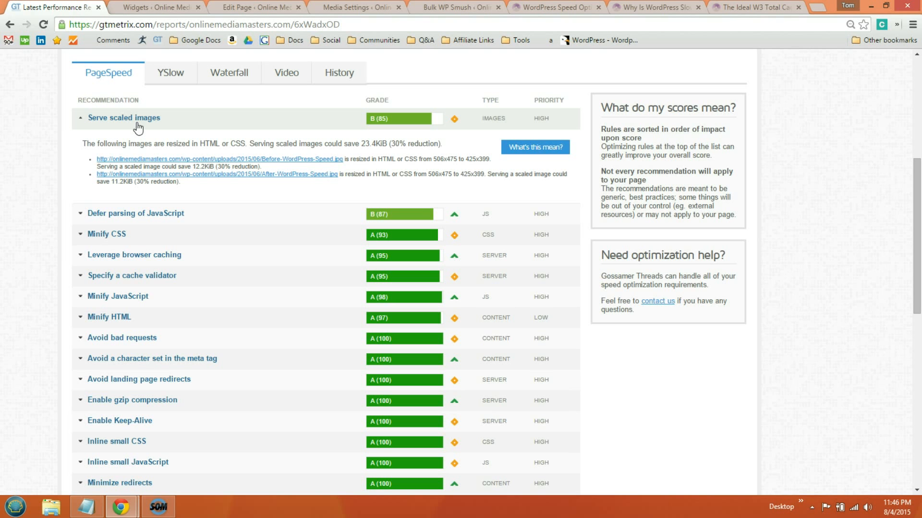
pyautogui.scroll(-6, 232, 357)
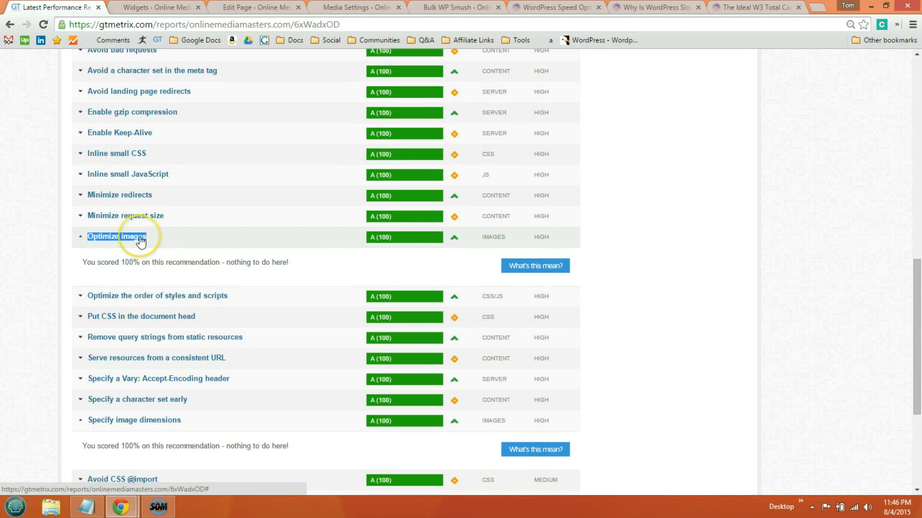
pyautogui.click(27, 180)
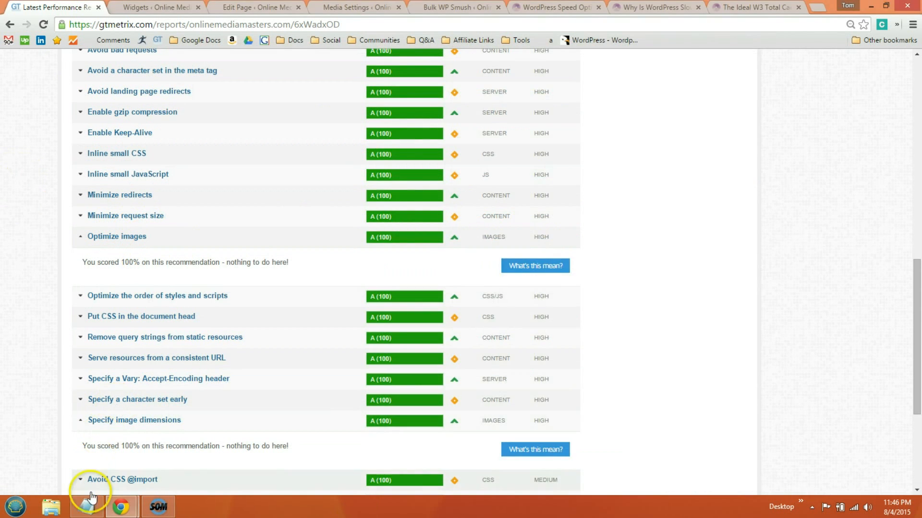
# - Highlight WP-Optimize in step 8 of the Notepad speed checklist
pyautogui.click(91, 500)
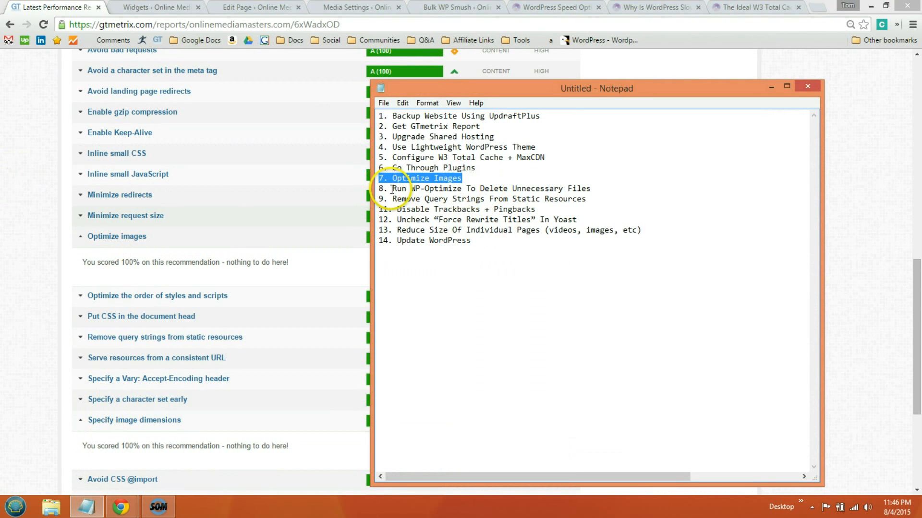
pyautogui.moveTo(393, 190); pyautogui.dragTo(412, 190)
pyautogui.hotkey('ctrl', 'c')
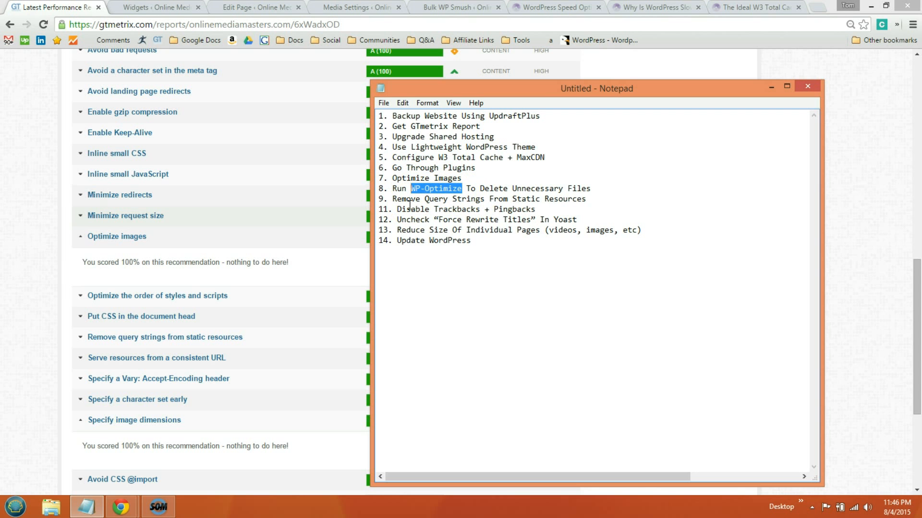
# - Search the Add New plugins page for WP-Optimize
pyautogui.click(163, 46)
pyautogui.click(156, 8)
pyautogui.moveTo(66, 311)
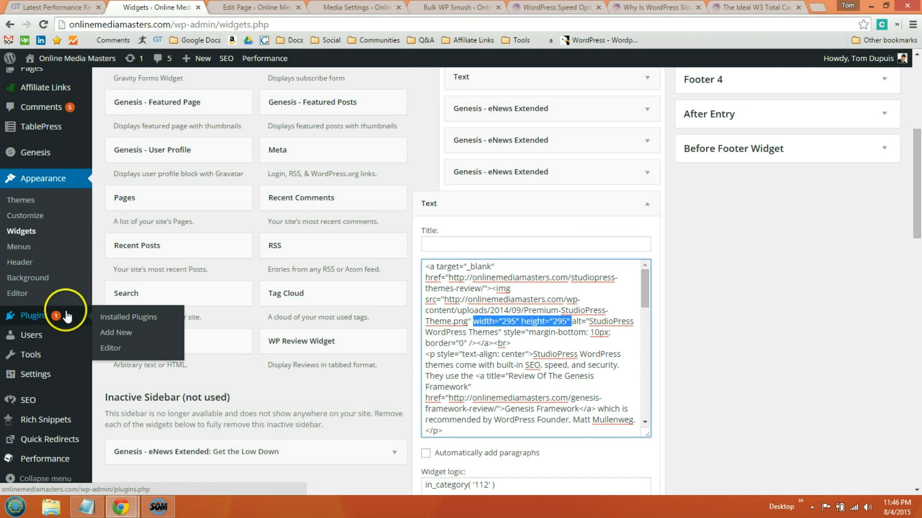
pyautogui.click(121, 332)
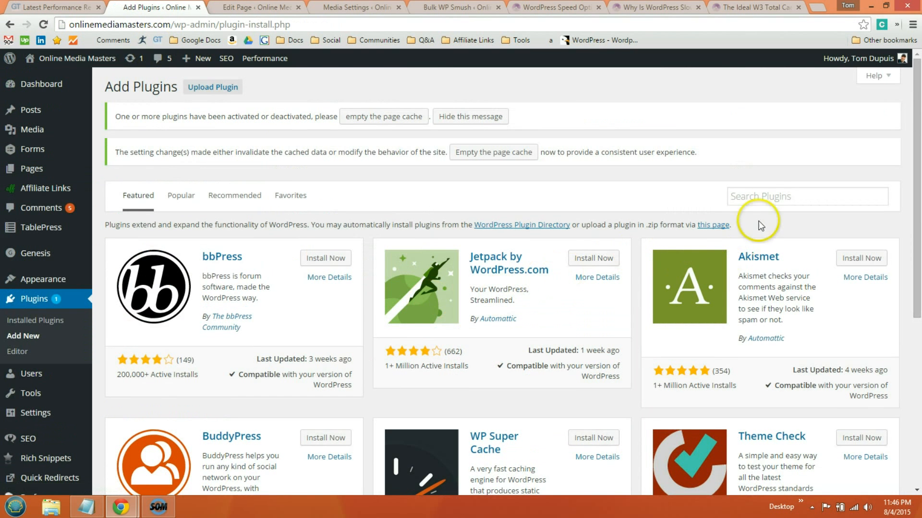
pyautogui.click(752, 200)
pyautogui.hotkey('ctrl', 'v')
pyautogui.press('Return')
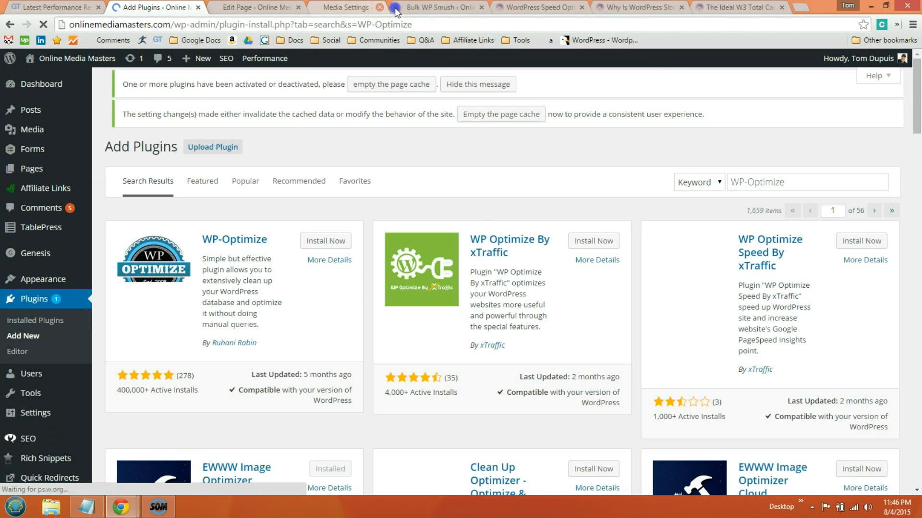
# - Close the five reference tabs, then install and activate WP-Optimize
pyautogui.click(396, 7)
pyautogui.click(395, 8)
pyautogui.click(396, 8)
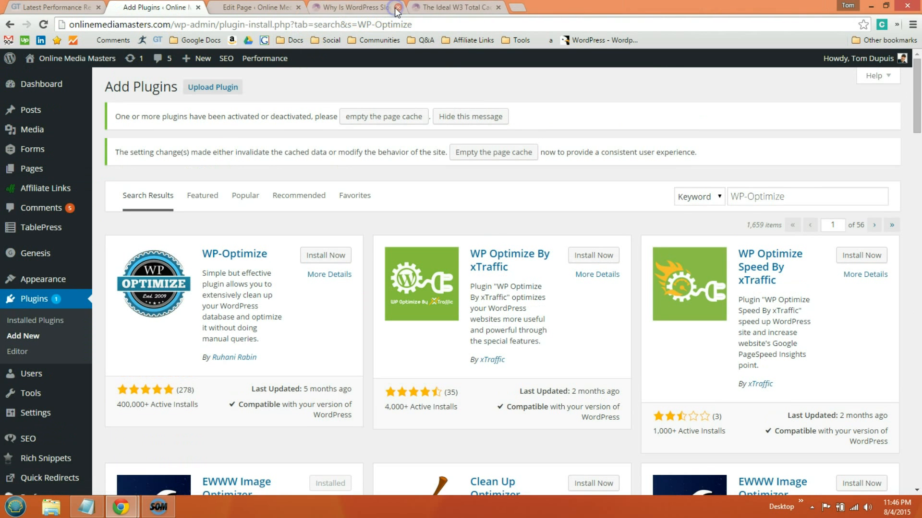
pyautogui.click(396, 7)
pyautogui.click(396, 7)
pyautogui.click(334, 255)
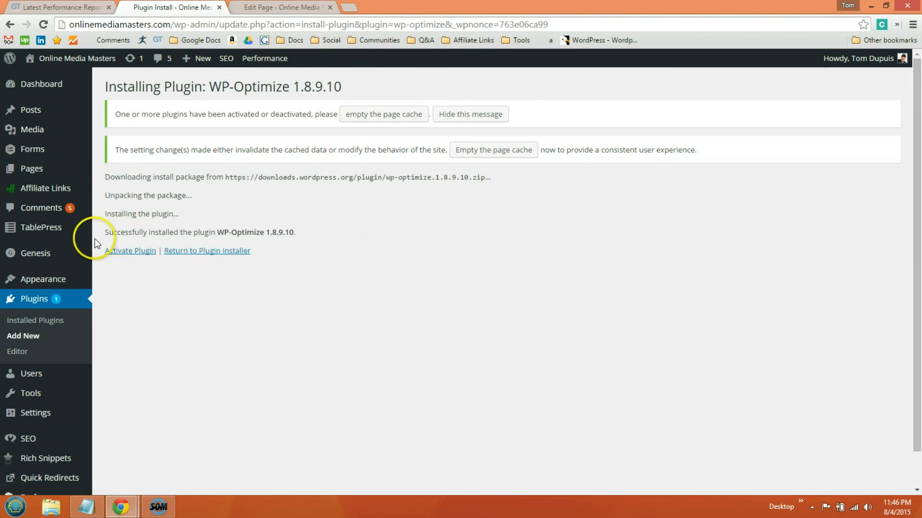
pyautogui.click(123, 250)
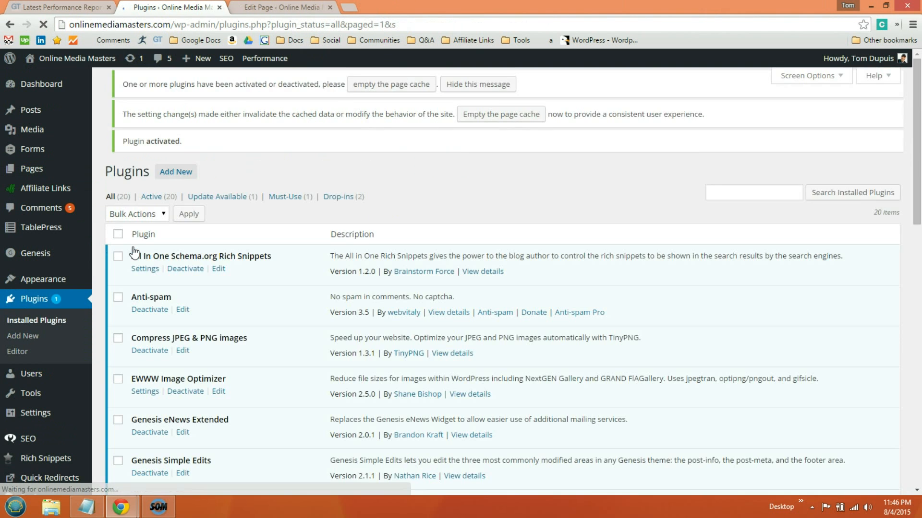
# - Open the WP-Optimize optimizer in a new tab placed beside the Plugins tab
pyautogui.scroll(-6, 187, 255)
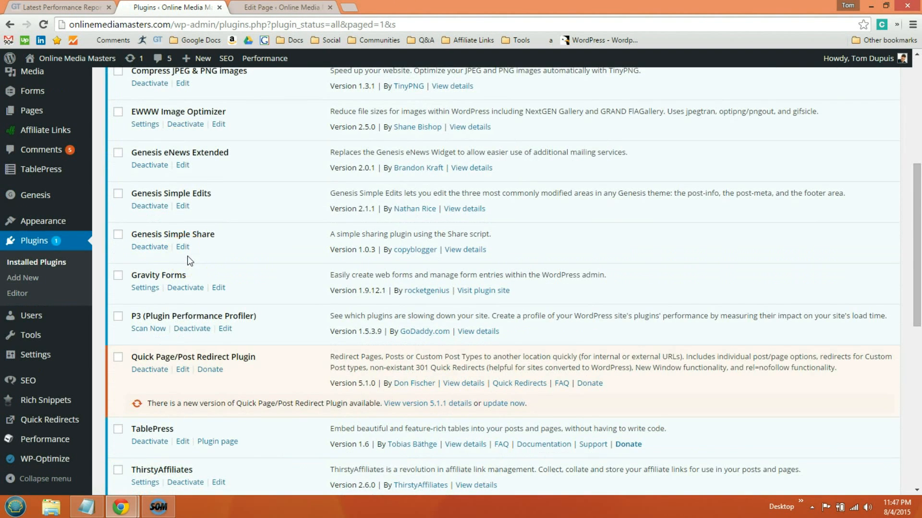
pyautogui.scroll(-4, 187, 259)
pyautogui.scroll(-2, 190, 263)
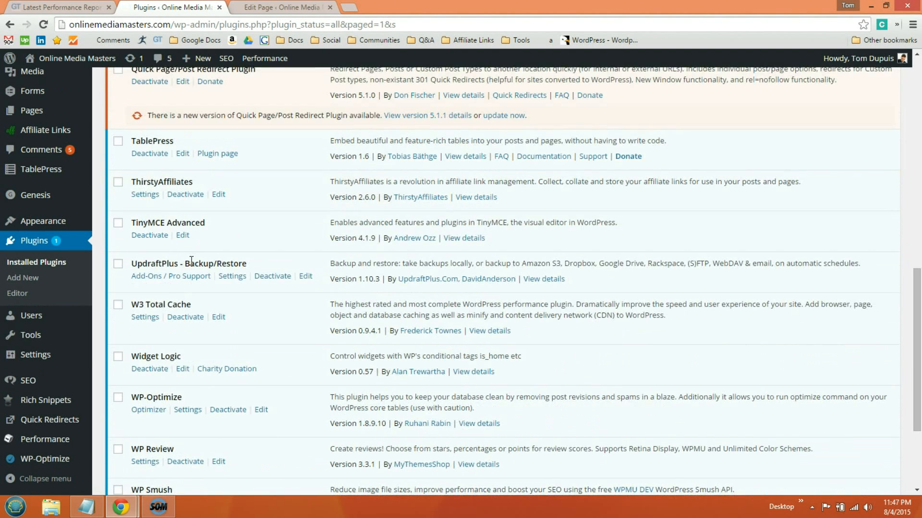
pyautogui.rightClick(160, 409)
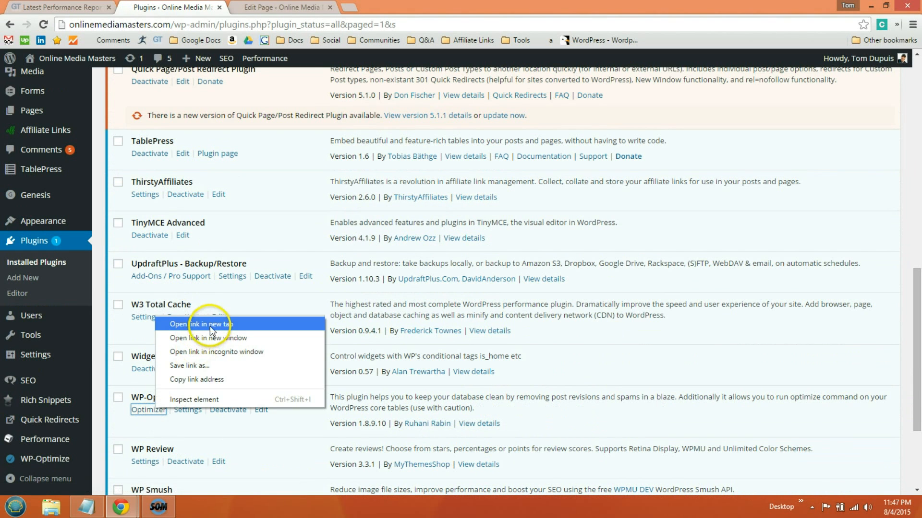
pyautogui.click(209, 326)
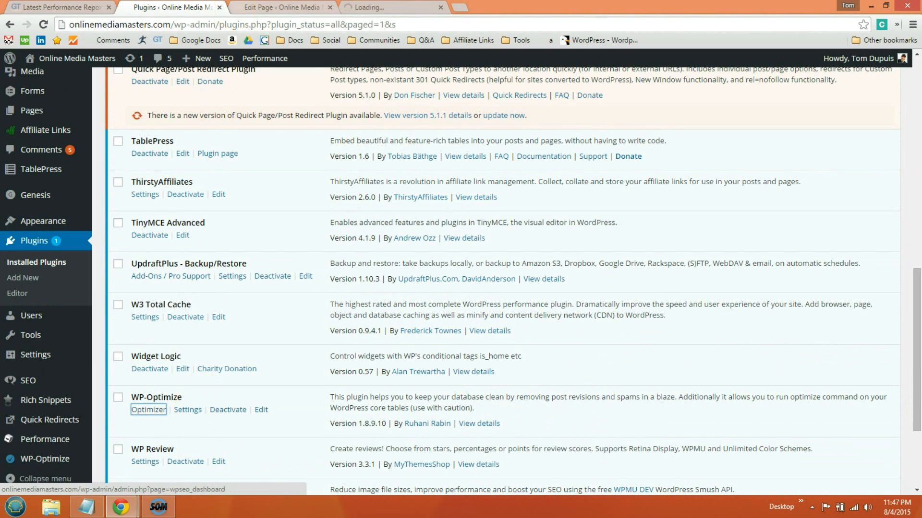
pyautogui.moveTo(384, 8); pyautogui.dragTo(283, 7)
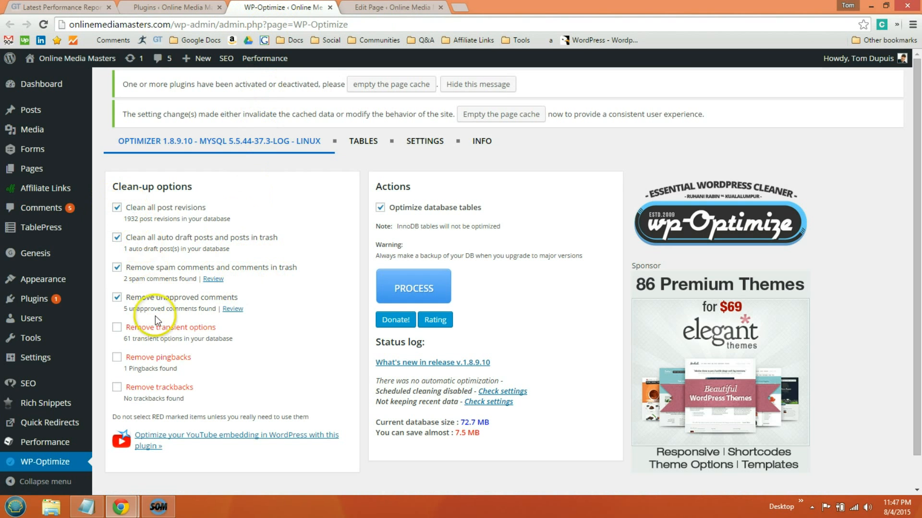
# - Keep unapproved comments, review spam and 1932 revision counts, and run the database clean-up
pyautogui.moveTo(199, 388); pyautogui.dragTo(125, 331)
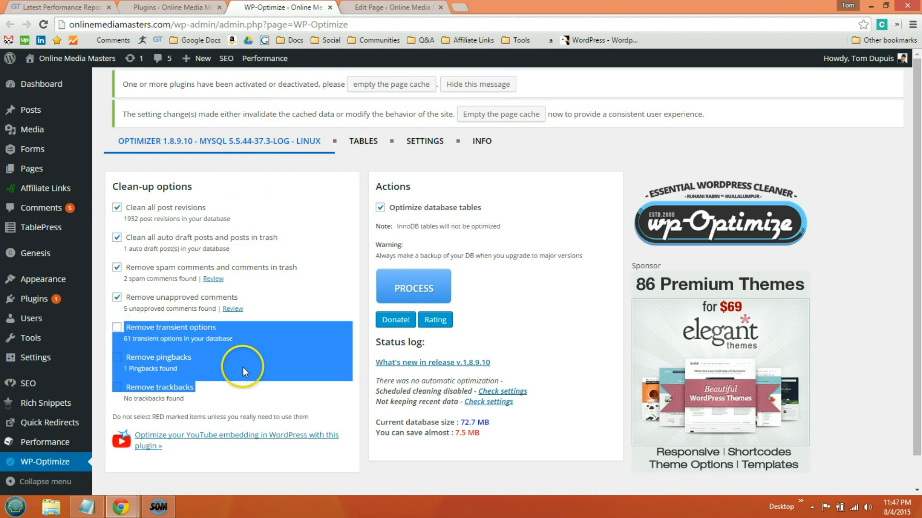
pyautogui.click(253, 393)
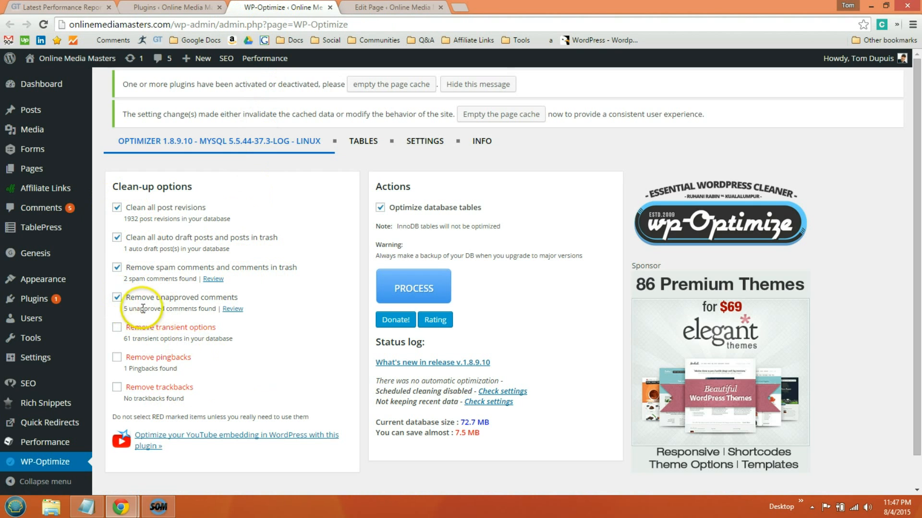
pyautogui.click(117, 297)
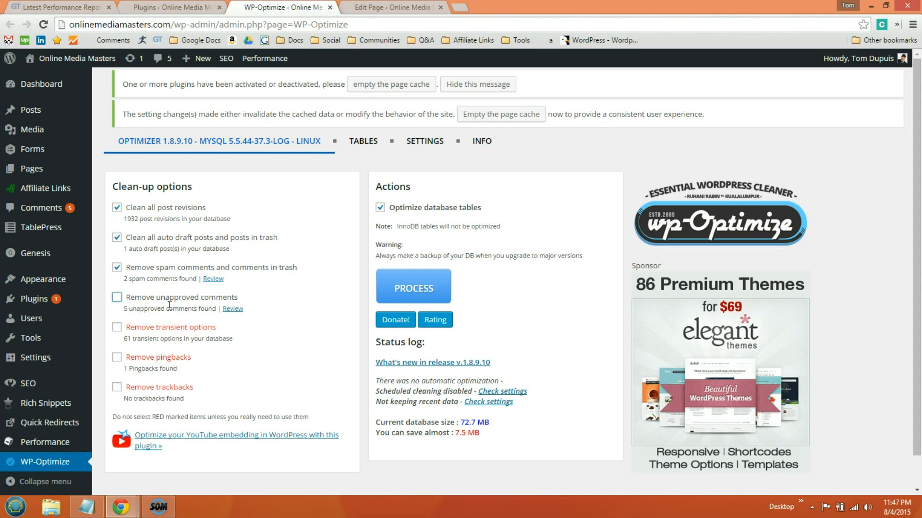
pyautogui.doubleClick(136, 279)
pyautogui.moveTo(123, 219); pyautogui.dragTo(239, 223)
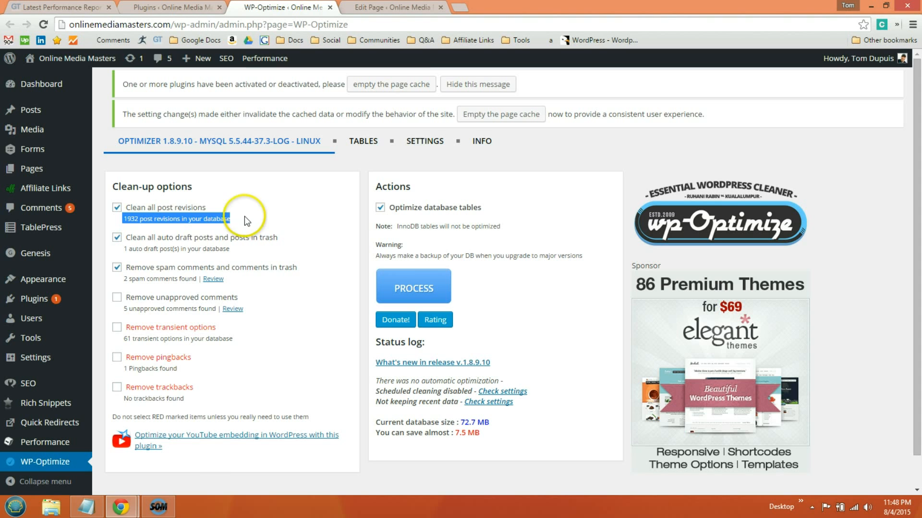
pyautogui.click(263, 226)
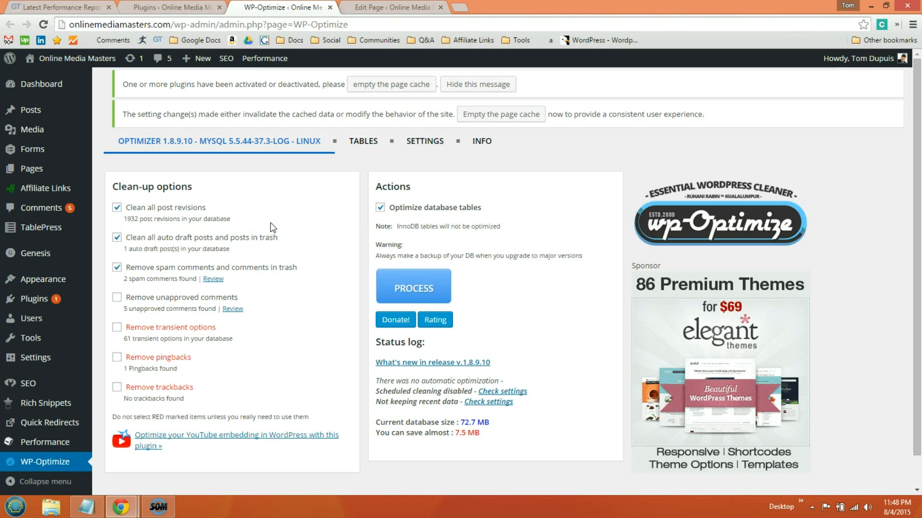
pyautogui.click(410, 288)
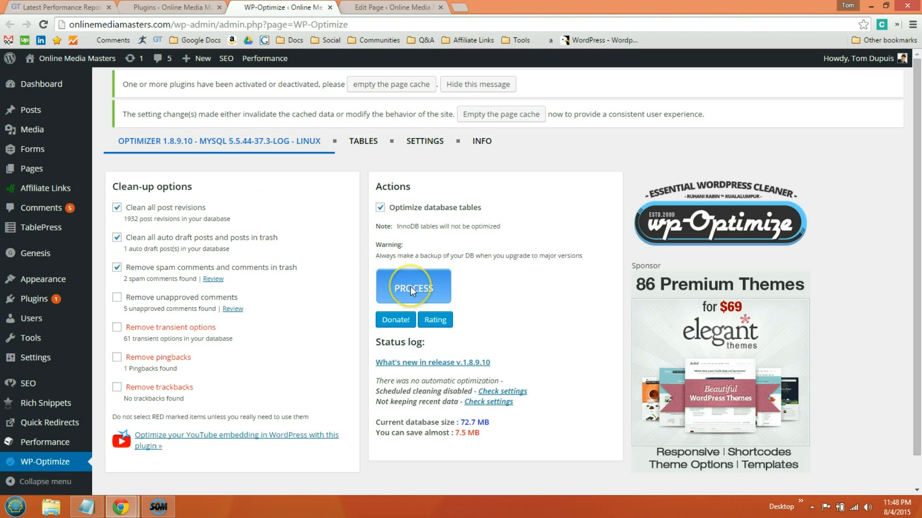
# - In WP-Optimize settings, enable scheduled clean-up and optimization set to Every week
pyautogui.click(424, 142)
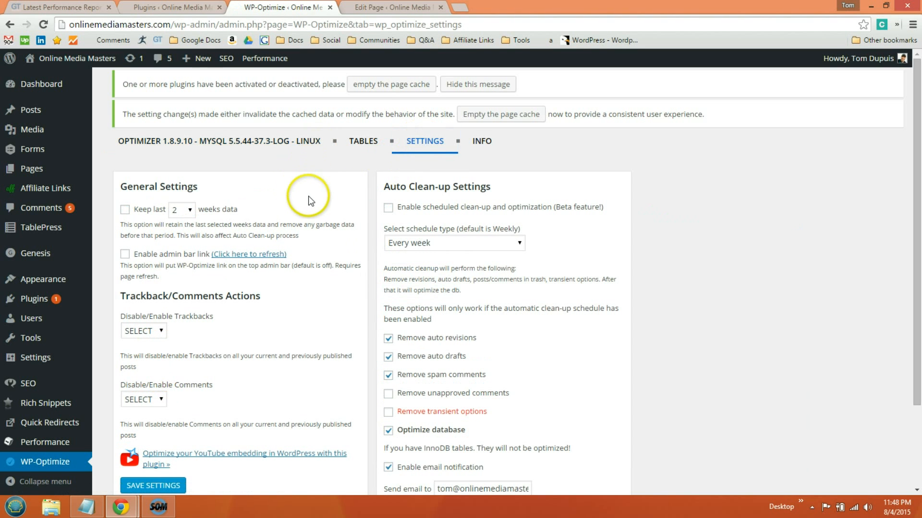
pyautogui.click(389, 208)
pyautogui.click(407, 244)
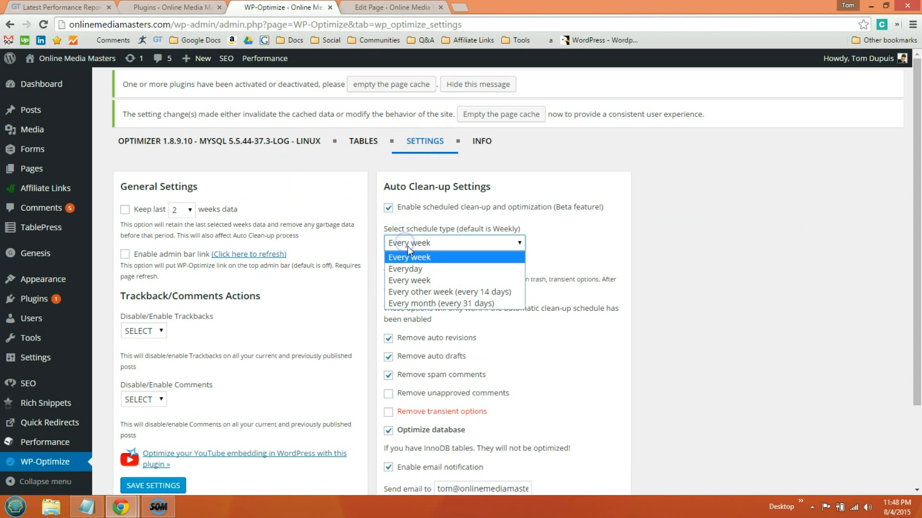
pyautogui.click(641, 215)
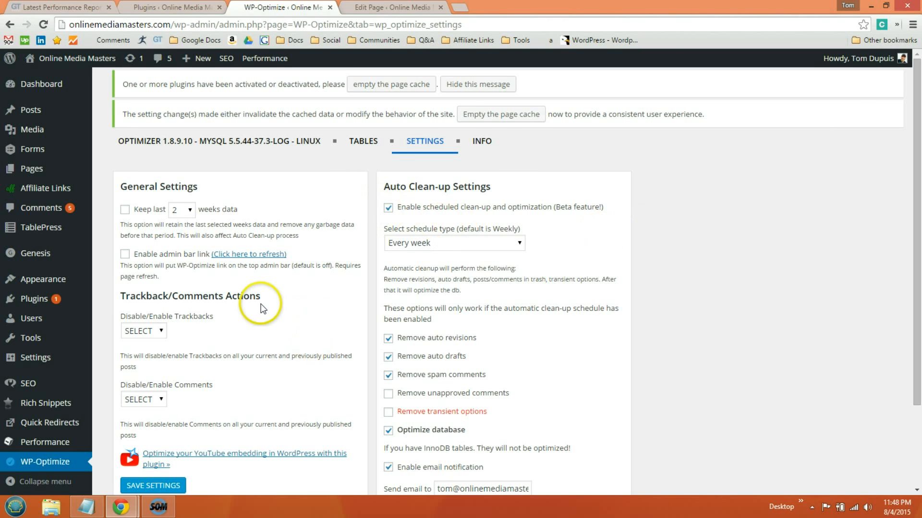
pyautogui.hotkey('alt', 'Tab')
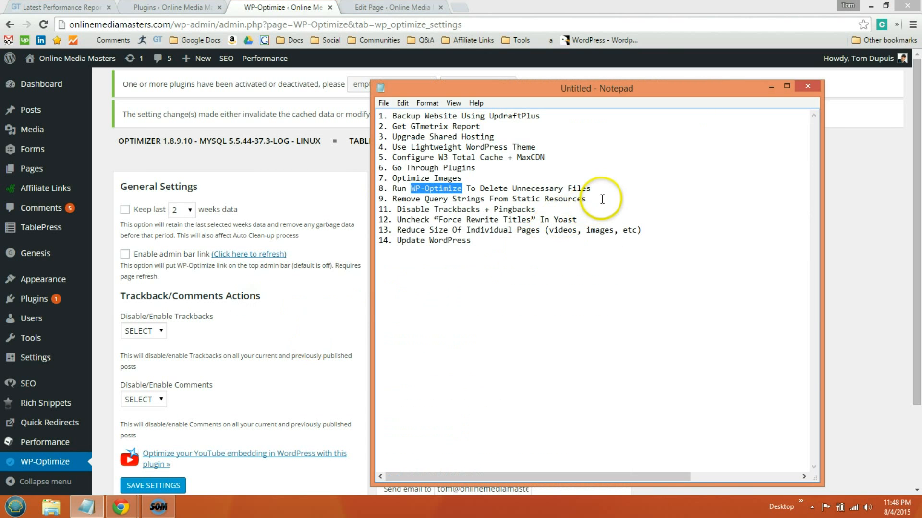
# - Find checklist item 9, 'Remove query strings from static resources', in the GTmetrix report and review its details
pyautogui.moveTo(587, 199); pyautogui.dragTo(395, 200)
pyautogui.hotkey('ctrl', 'c')
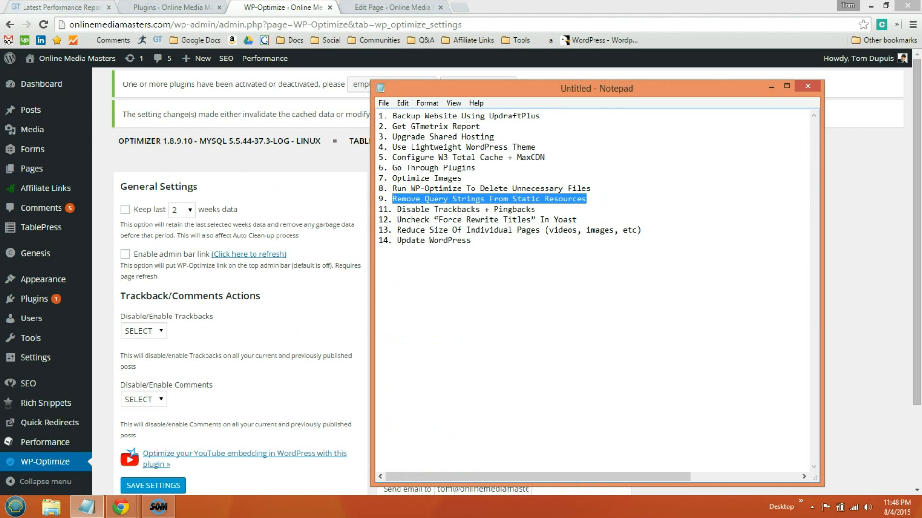
pyautogui.click(42, 5)
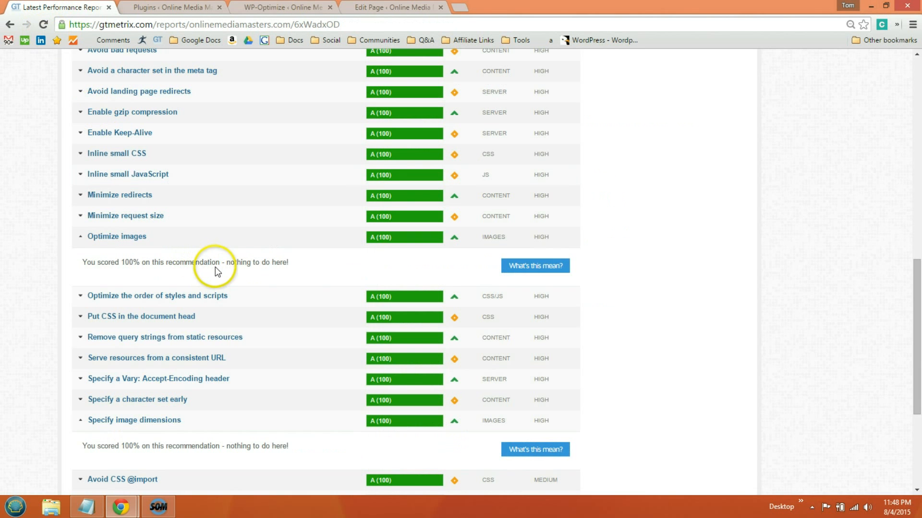
pyautogui.hotkey('ctrl', 'f')
pyautogui.hotkey('ctrl', 'v')
pyautogui.scroll(-2, 187, 340)
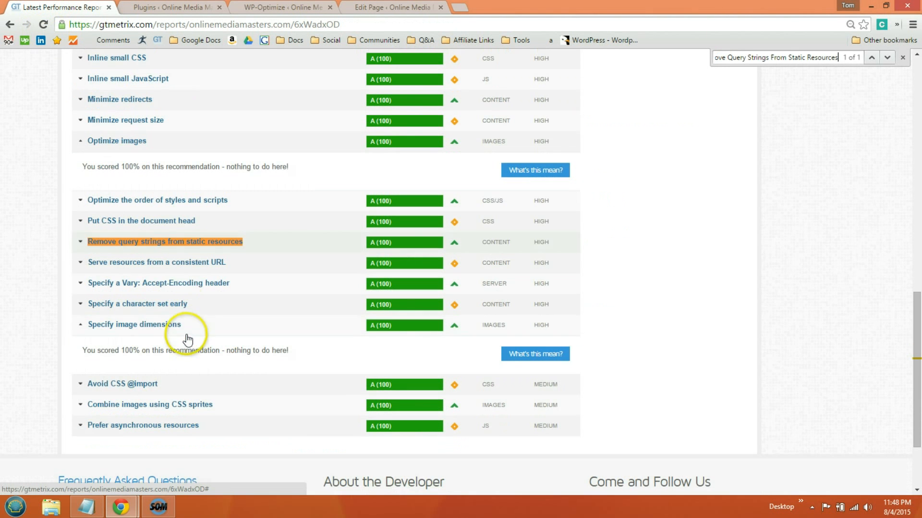
pyautogui.click(175, 242)
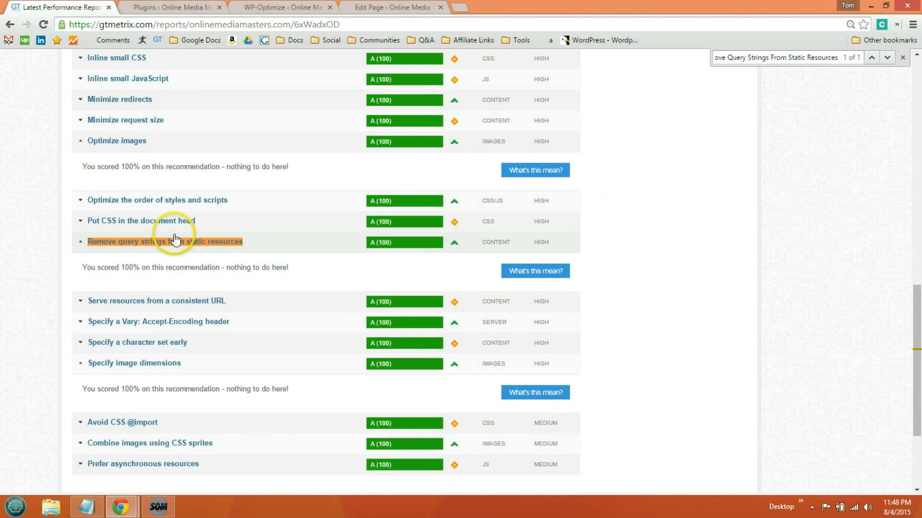
pyautogui.click(168, 8)
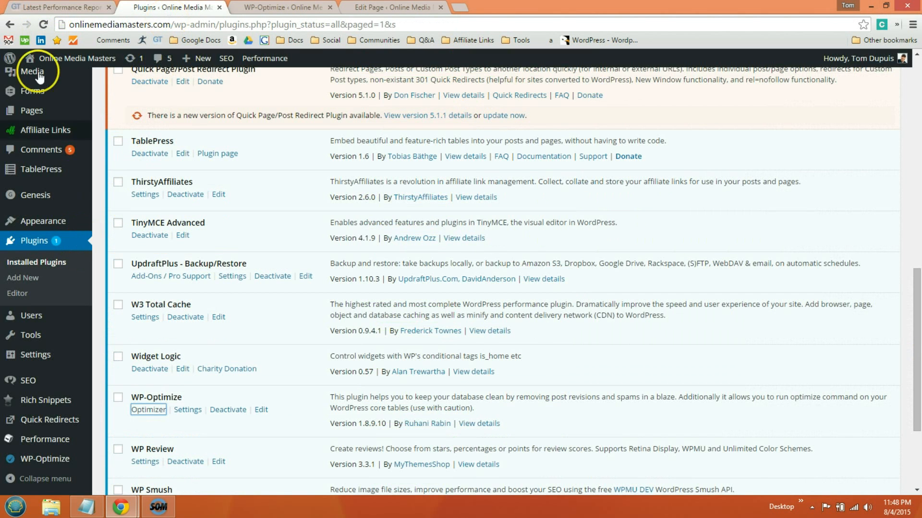
pyautogui.click(45, 8)
pyautogui.click(241, 242)
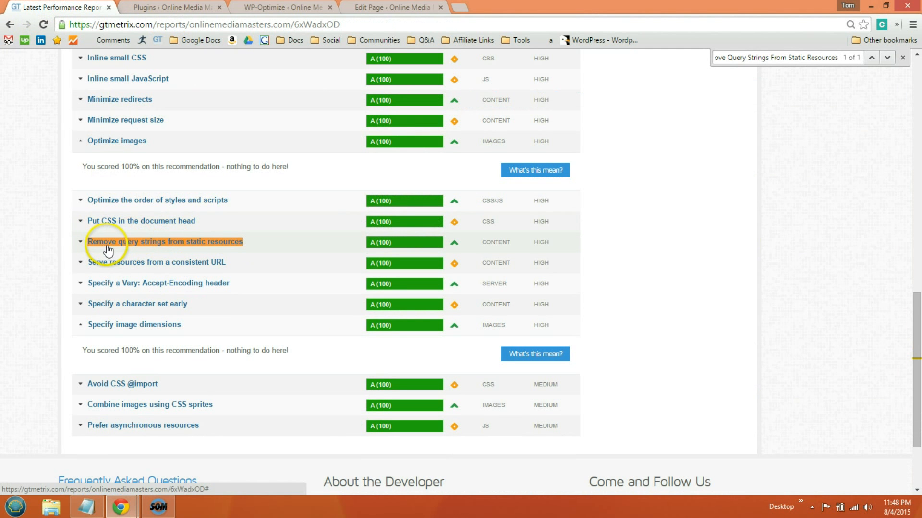
pyautogui.hotkey('ctrl', 'Tab')
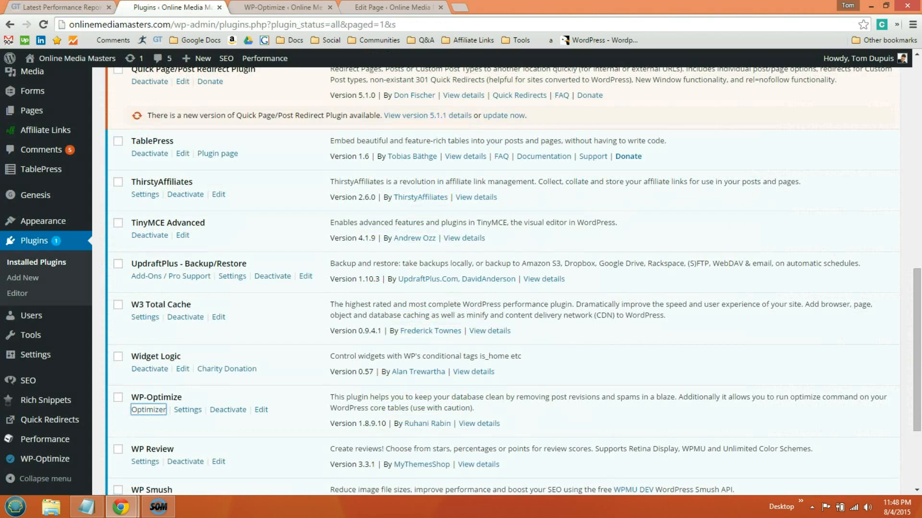
# - Search plugins for 'Remove Query Strings From Static Resources' and install the first result
pyautogui.click(29, 278)
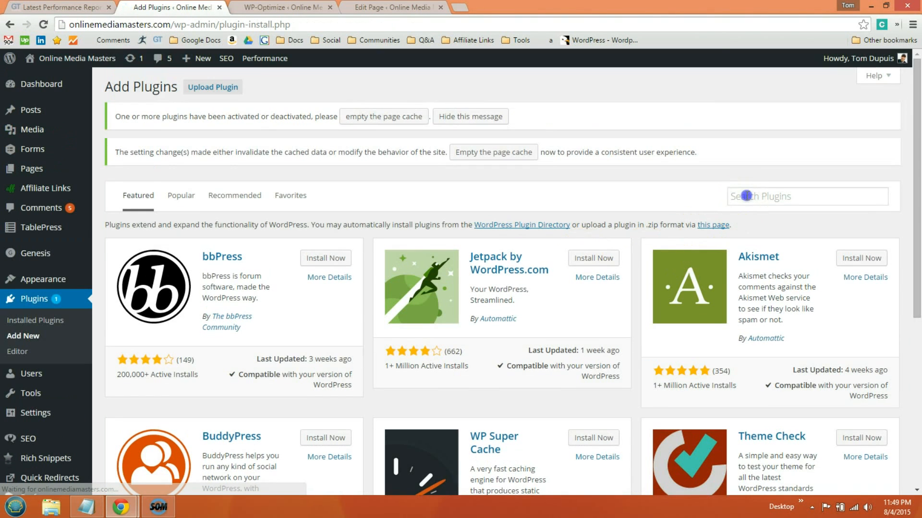
pyautogui.click(747, 196)
pyautogui.hotkey('ctrl', 'v')
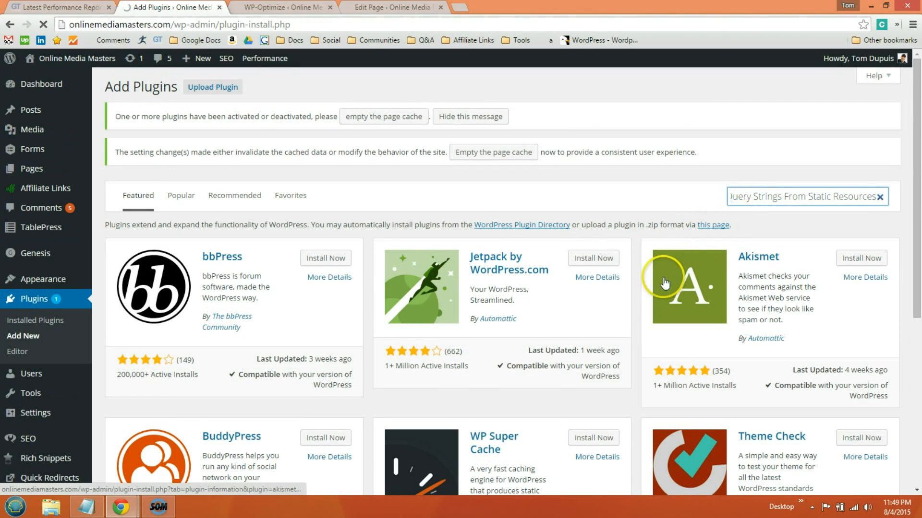
pyautogui.press('Return')
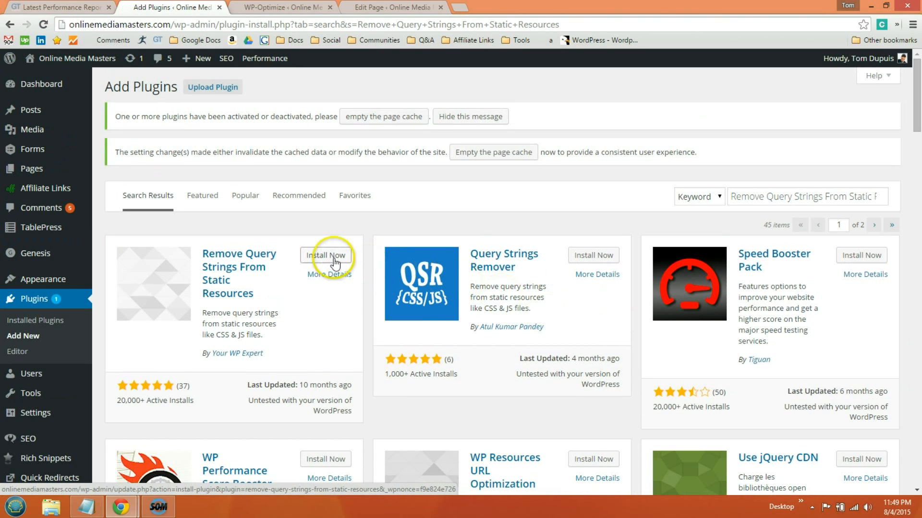
pyautogui.click(313, 257)
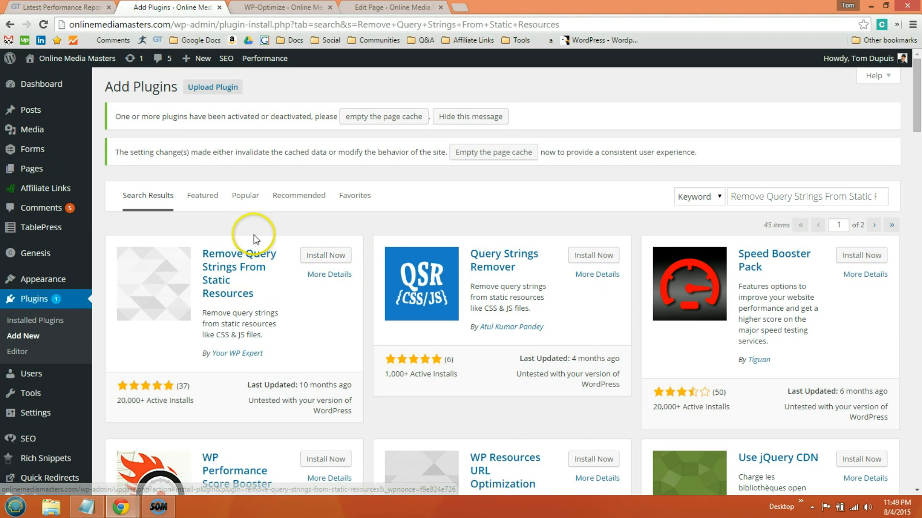
pyautogui.click(86, 7)
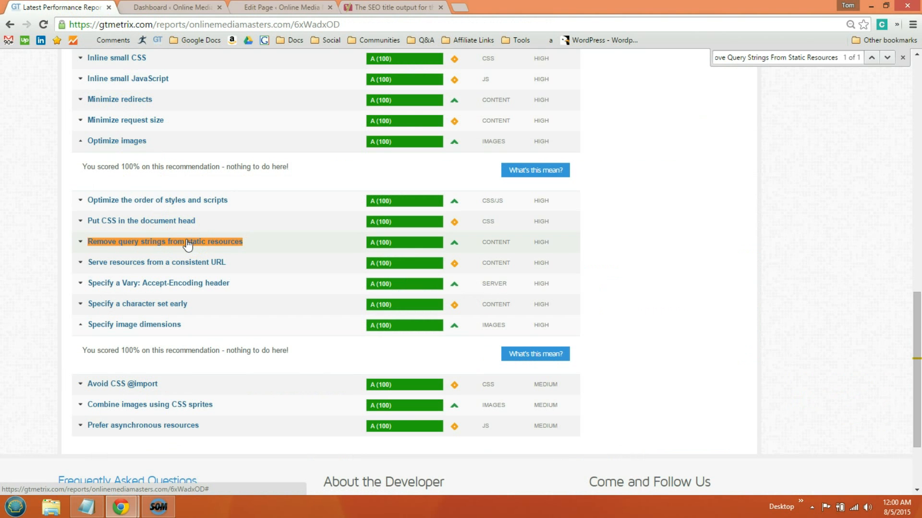
# - Select checklist item 11, Disable Trackbacks + Pingbacks, and go to the WordPress Dashboard
pyautogui.hotkey('alt', 'Tab')
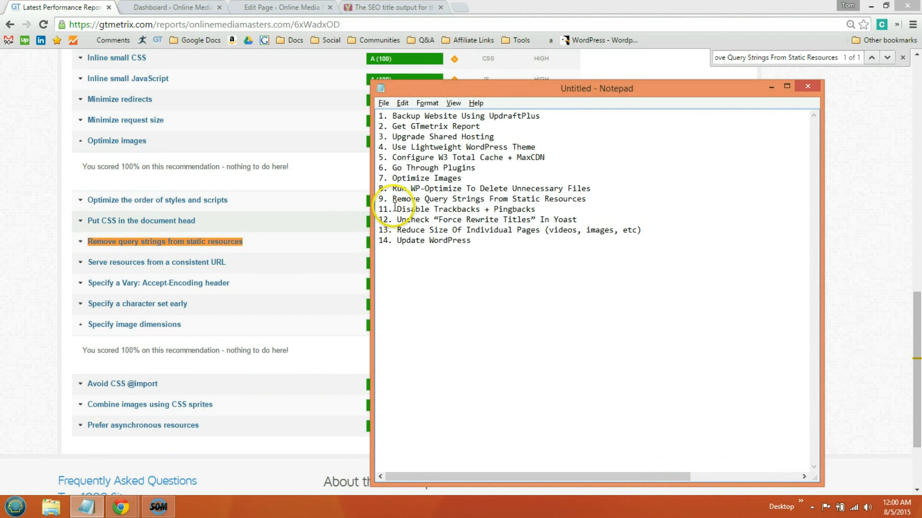
pyautogui.moveTo(396, 210); pyautogui.dragTo(540, 209)
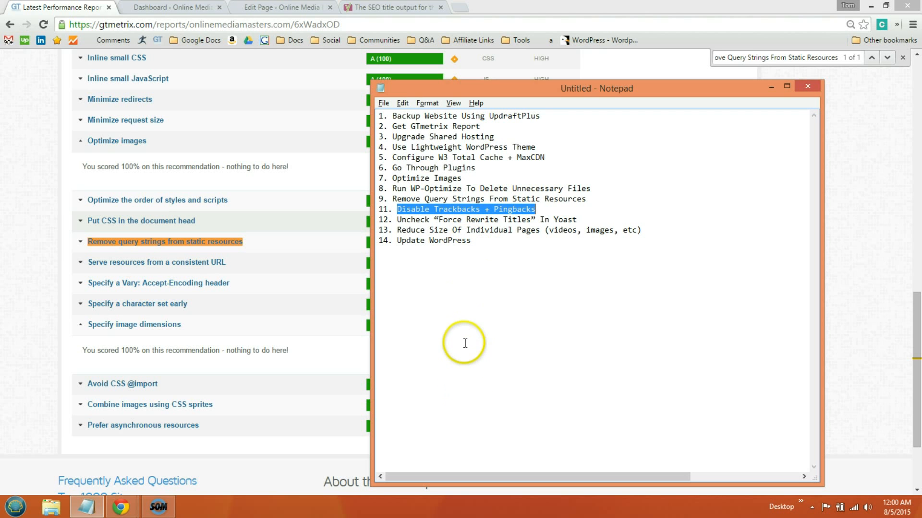
pyautogui.click(180, 6)
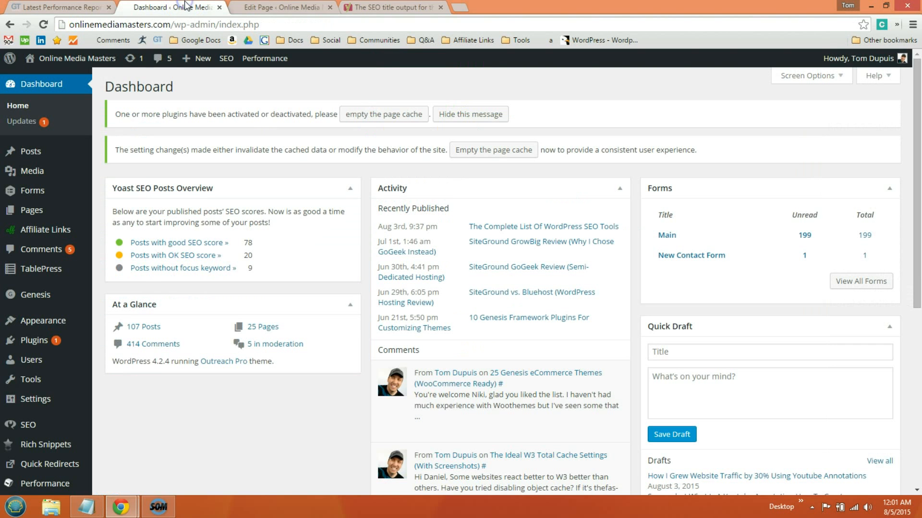
pyautogui.scroll(-2, 178, 329)
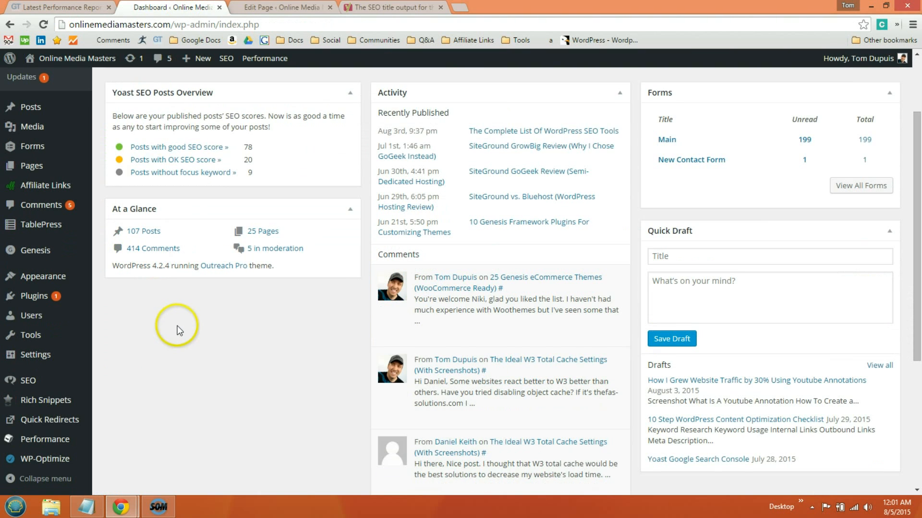
pyautogui.scroll(-2, 158, 344)
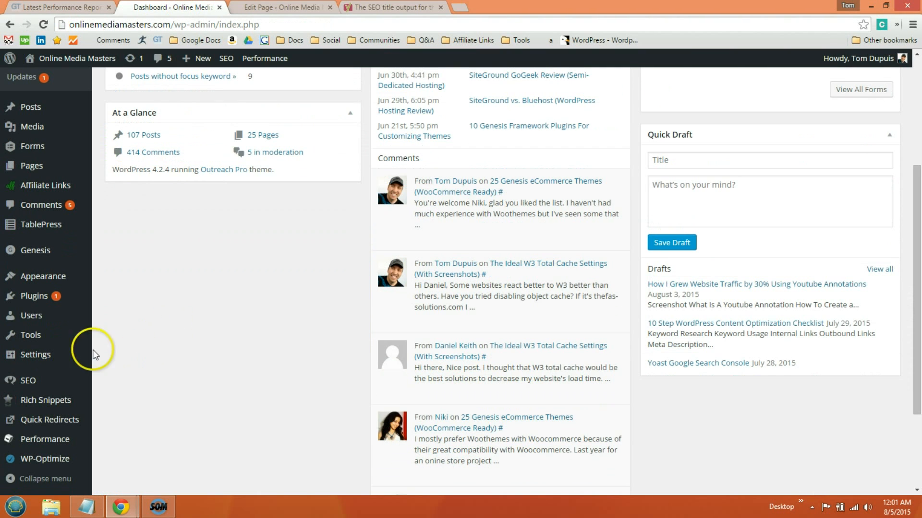
# - In Discussion settings, uncheck link notifications from other blogs (pingbacks and trackbacks)
pyautogui.moveTo(77, 354)
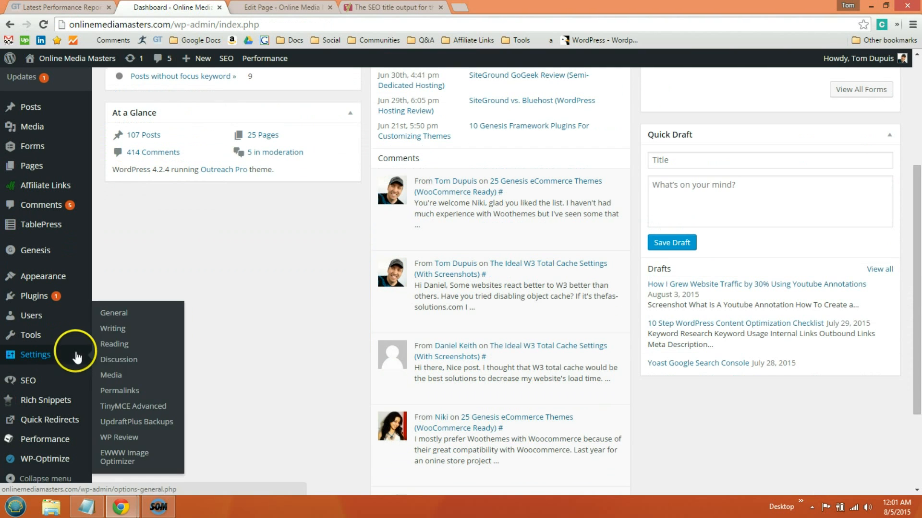
pyautogui.click(129, 360)
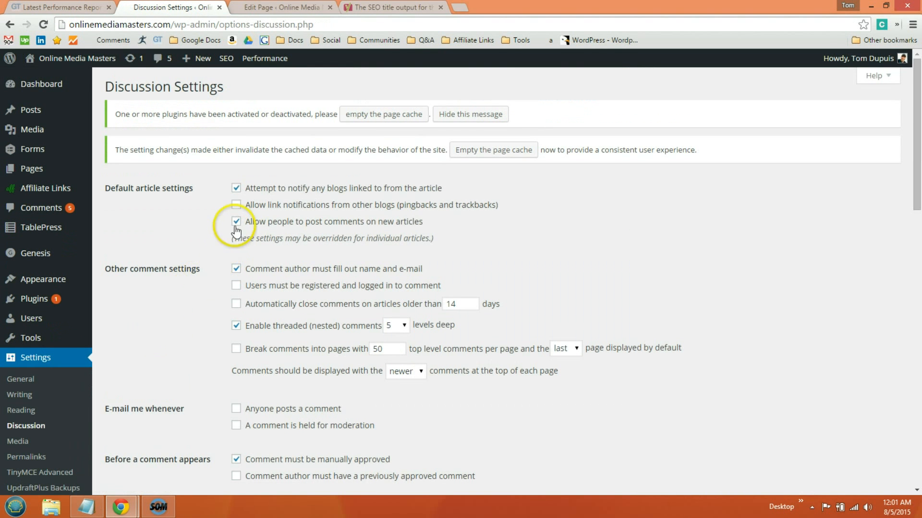
pyautogui.click(236, 206)
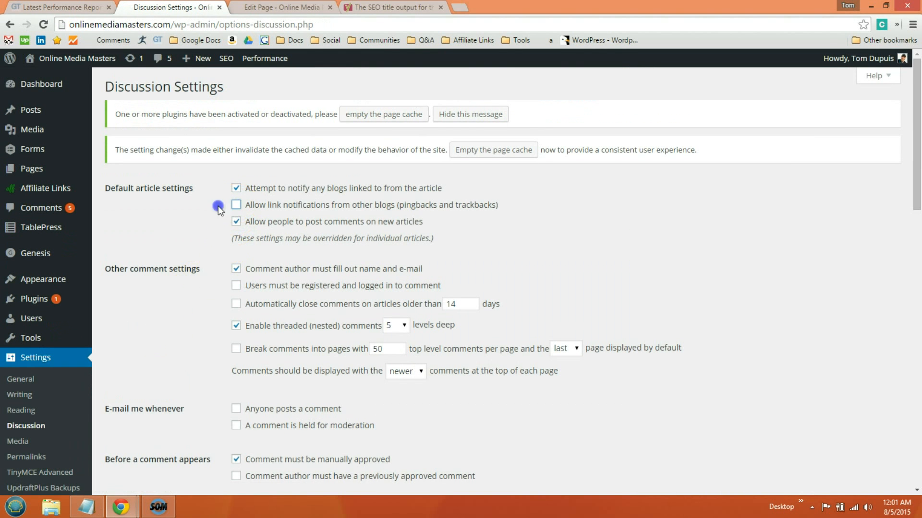
pyautogui.click(469, 206)
pyautogui.moveTo(469, 206); pyautogui.dragTo(396, 205)
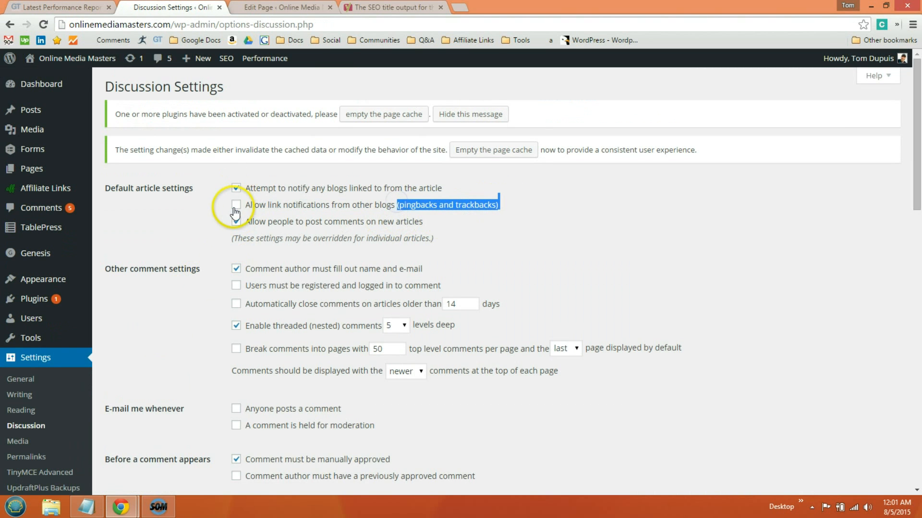
pyautogui.click(202, 214)
# - Select checklist item 12 about Yoast Force Rewrite Titles, then return to Discussion Settings
pyautogui.click(90, 507)
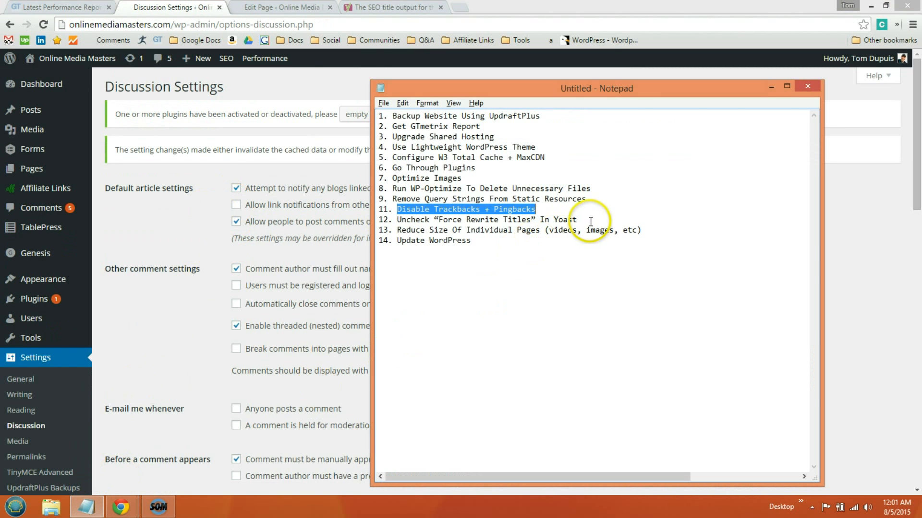
pyautogui.moveTo(591, 221); pyautogui.dragTo(398, 222)
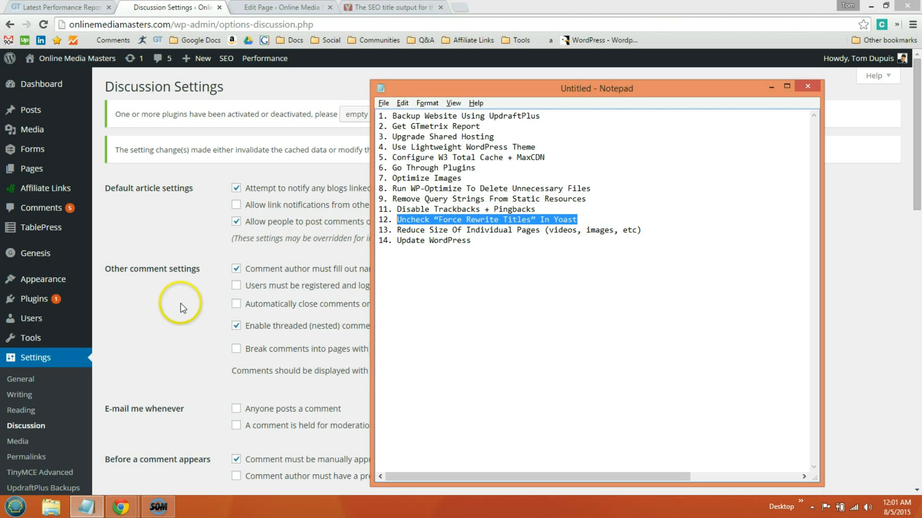
pyautogui.click(152, 312)
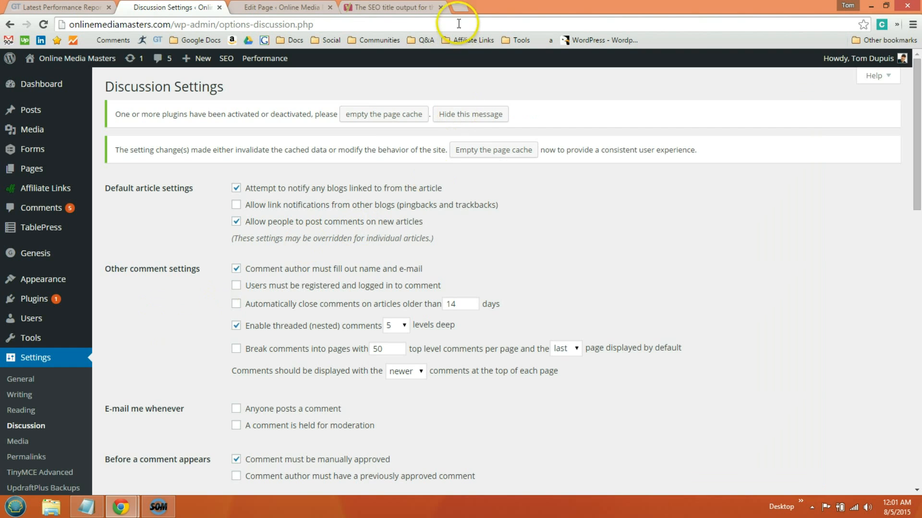
# - Load the site's homepage in a new browser tab
pyautogui.click(461, 8)
pyautogui.write('onl')
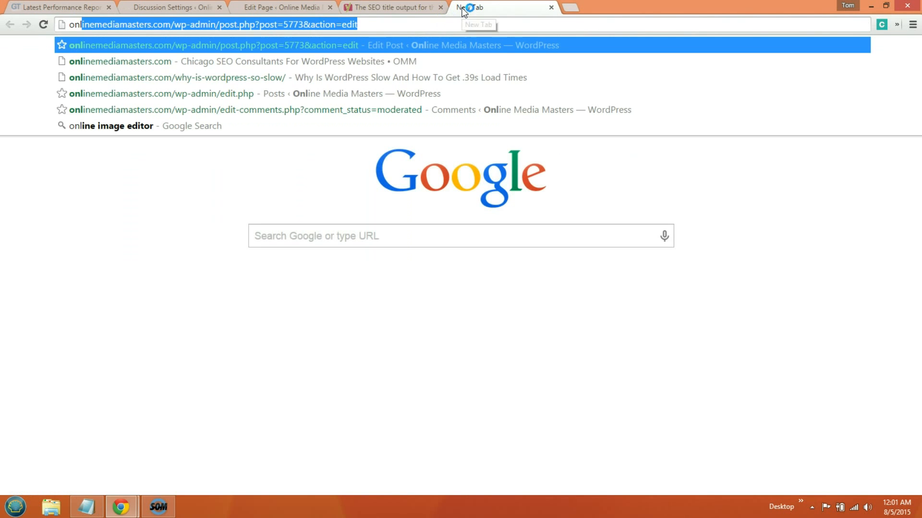
pyautogui.press('Down')
pyautogui.press('Return')
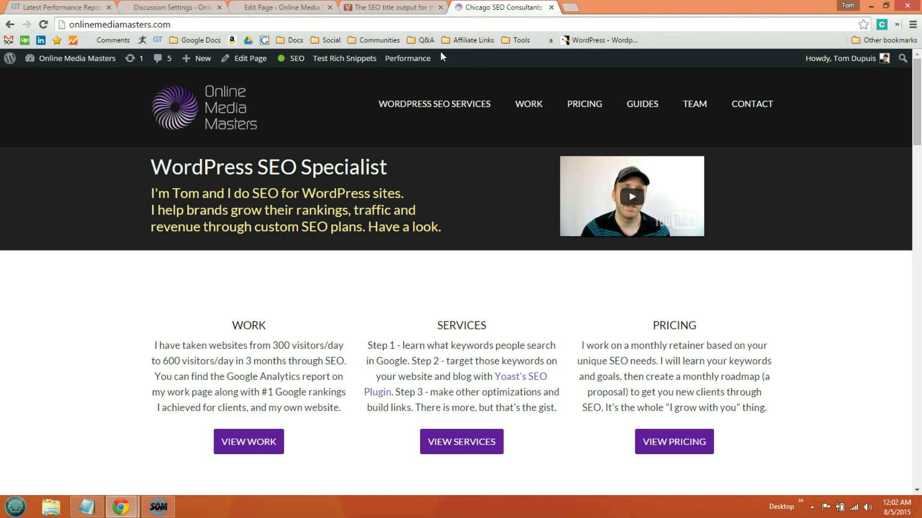
# - Read the Yoast article's warning that forced title rewrites slow the site, then return to Discussion Settings
pyautogui.click(382, 8)
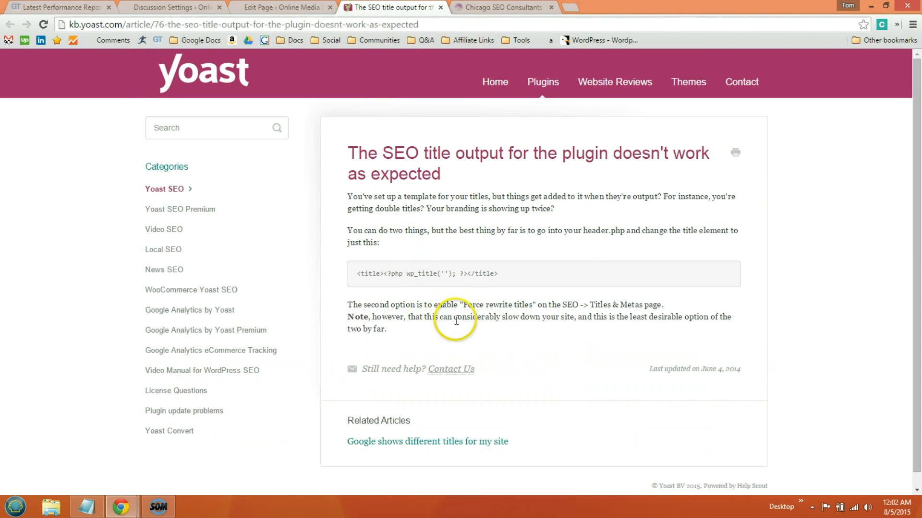
pyautogui.moveTo(454, 318); pyautogui.dragTo(564, 319)
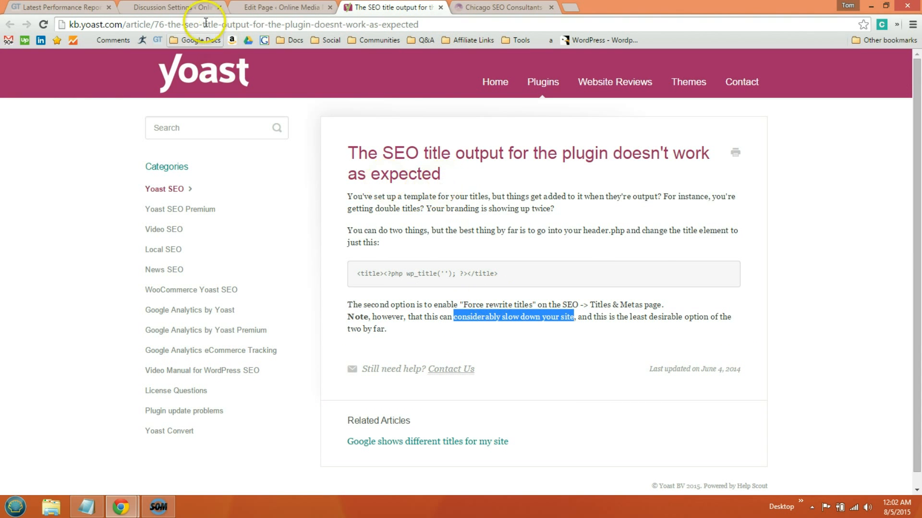
pyautogui.click(199, 7)
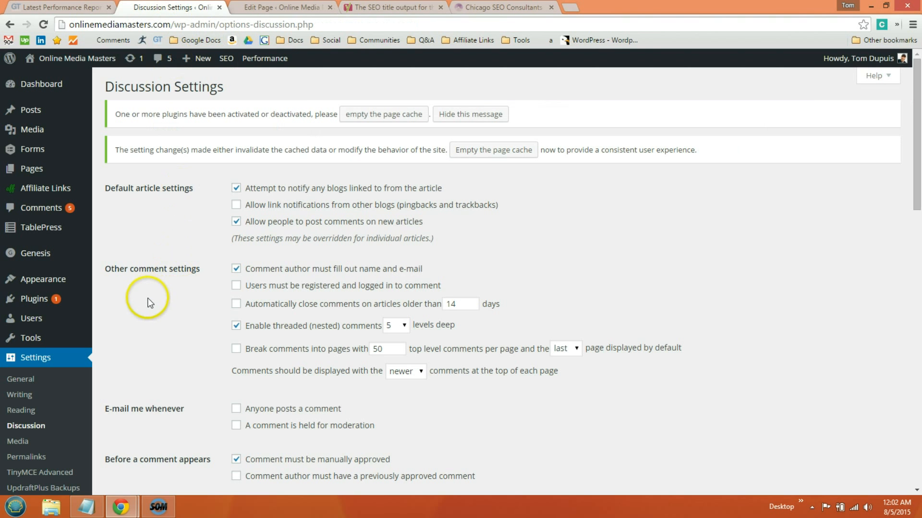
pyautogui.scroll(-2, 128, 319)
# - Confirm Yoast's Force rewrite titles is off, then select the article's <title><?php wp_title(''); ?></title> code line
pyautogui.moveTo(89, 461)
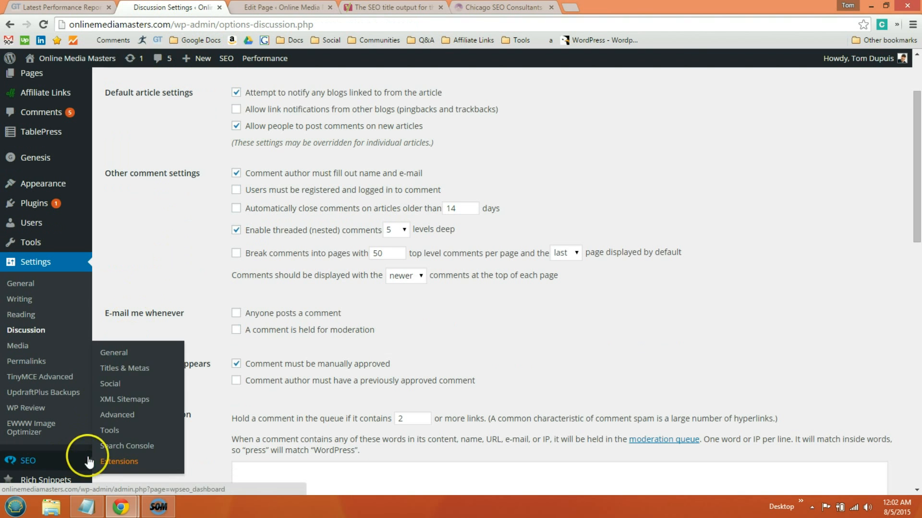
pyautogui.click(135, 372)
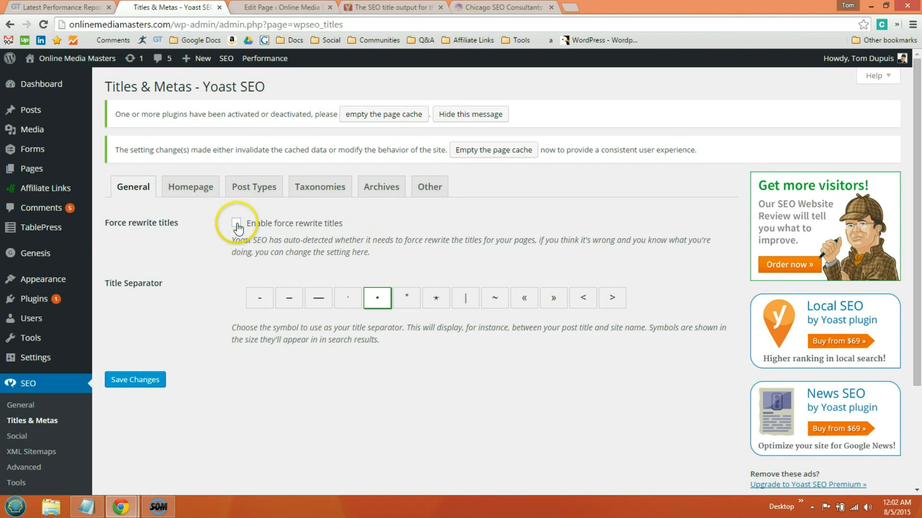
pyautogui.click(382, 7)
pyautogui.moveTo(499, 274); pyautogui.dragTo(353, 270)
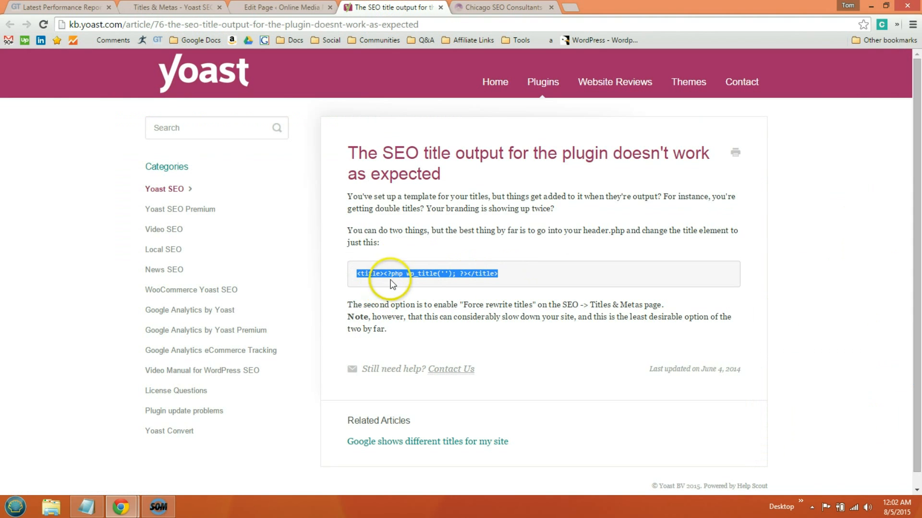
pyautogui.click(360, 274)
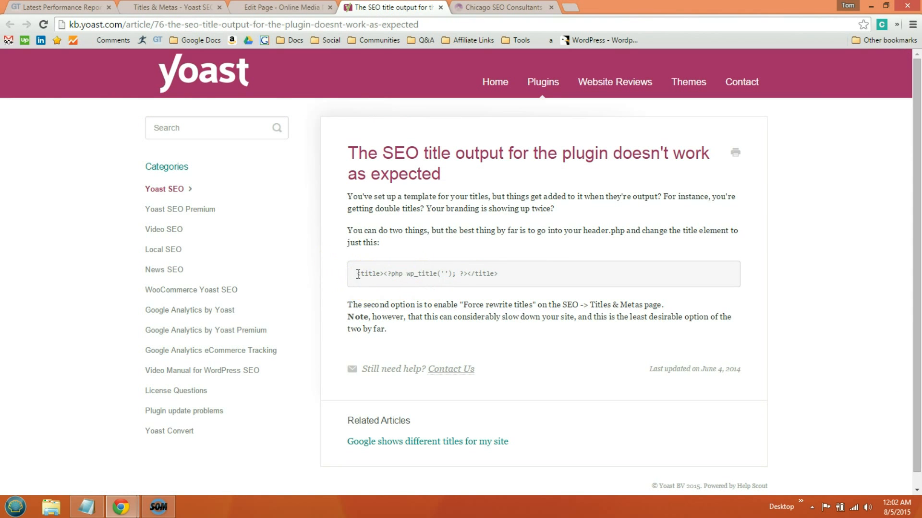
pyautogui.moveTo(360, 273); pyautogui.dragTo(506, 275)
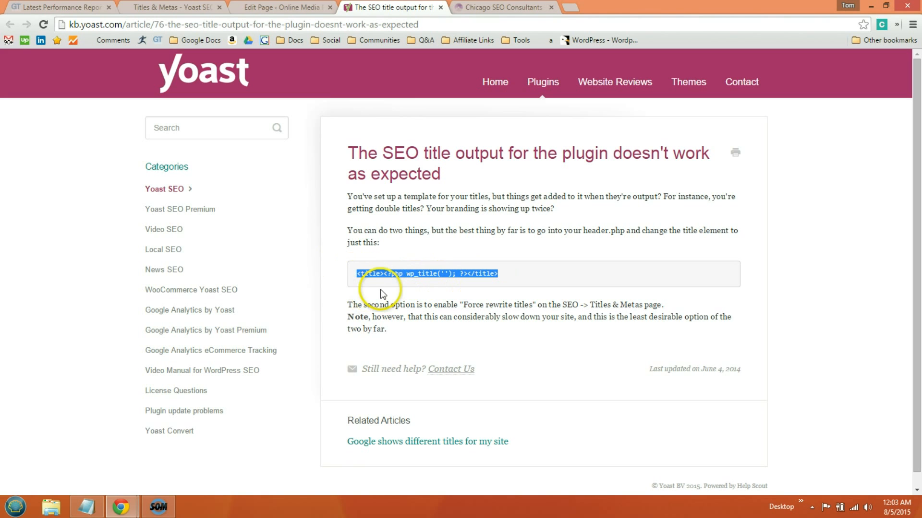
pyautogui.click(407, 298)
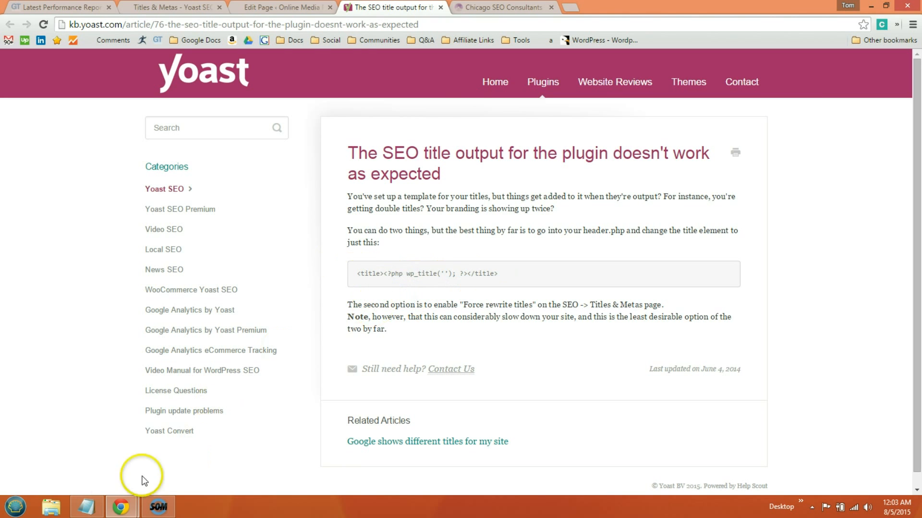
# - Review checklist item 13 about reducing page size in Notepad
pyautogui.click(85, 507)
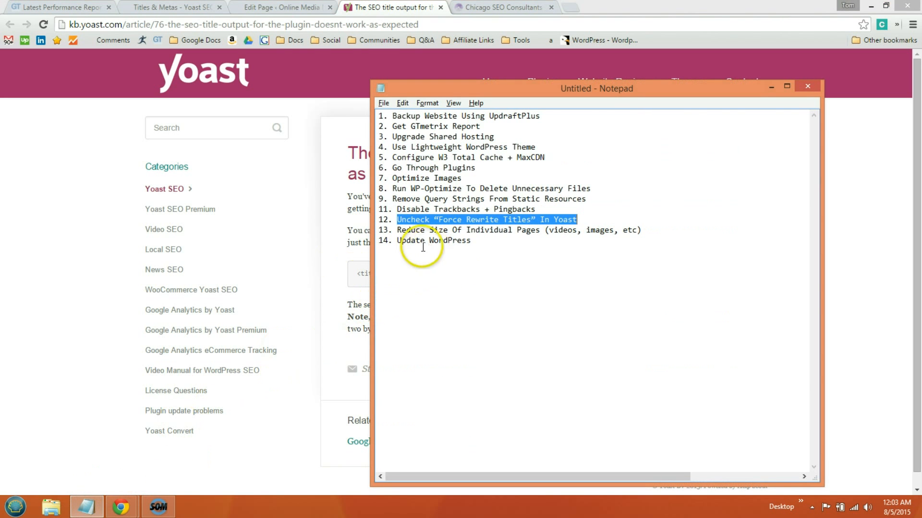
pyautogui.moveTo(399, 233); pyautogui.dragTo(645, 229)
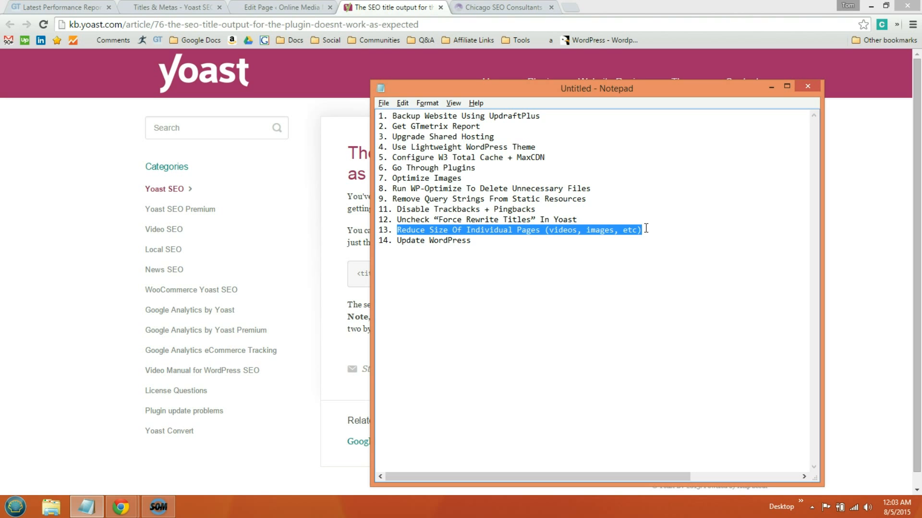
pyautogui.click(558, 247)
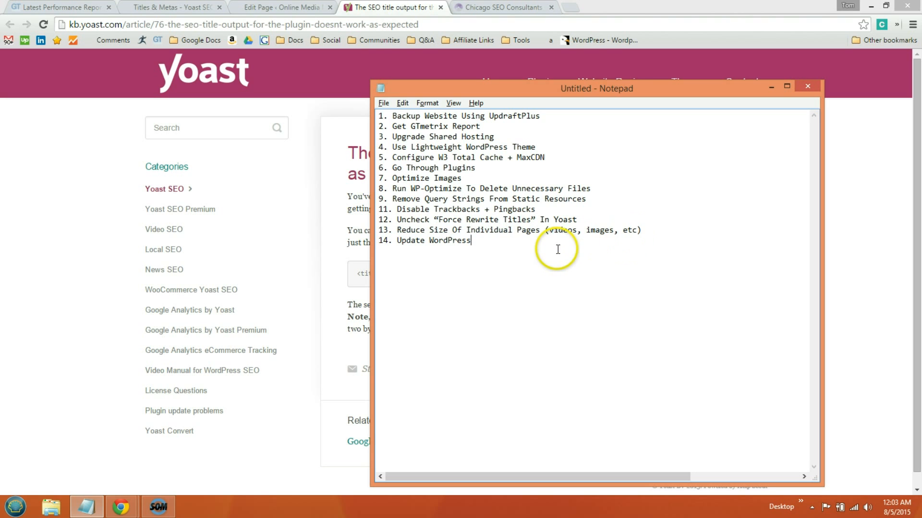
pyautogui.click(493, 251)
# - Bring the Yoast Titles & Metas settings page back to the front in Chrome
pyautogui.click(168, 8)
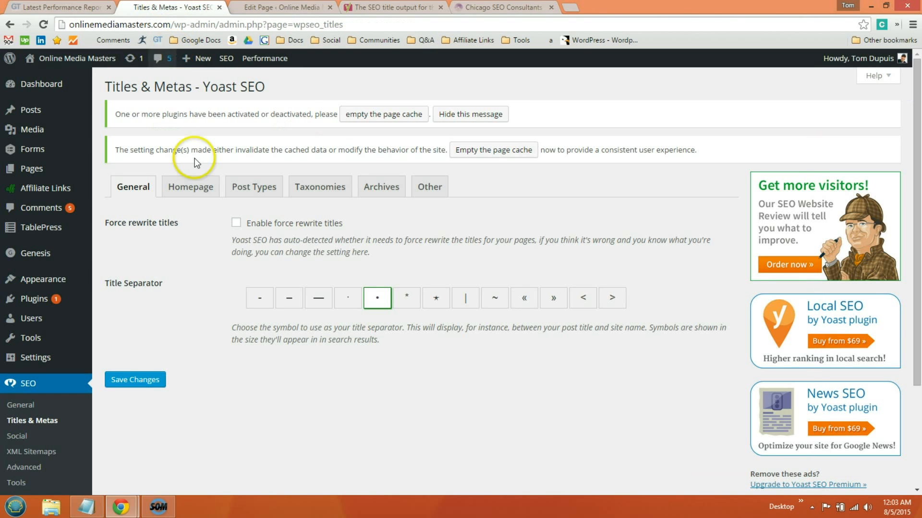
pyautogui.moveTo(61, 95)
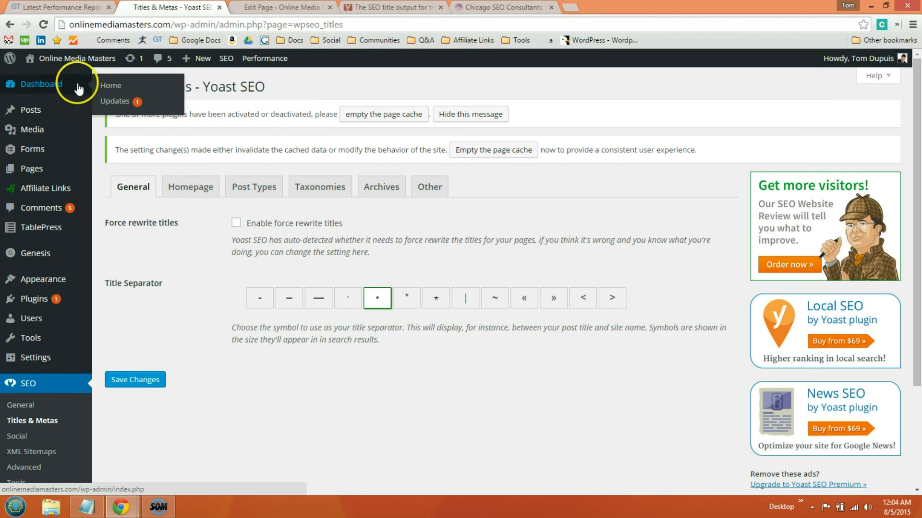
pyautogui.click(114, 101)
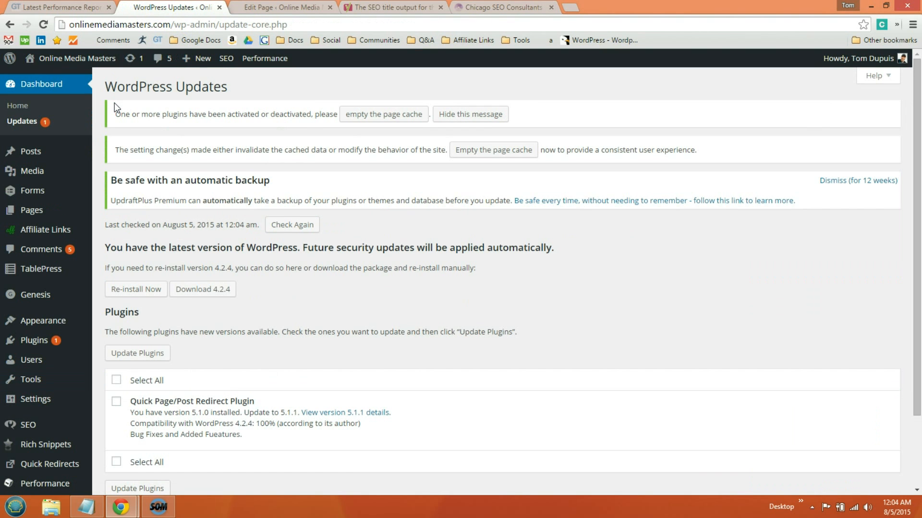
# - Update only the Quick Page/Post Redirect Plugin to 5.1.1, then empty the page cache
pyautogui.scroll(-3, 221, 300)
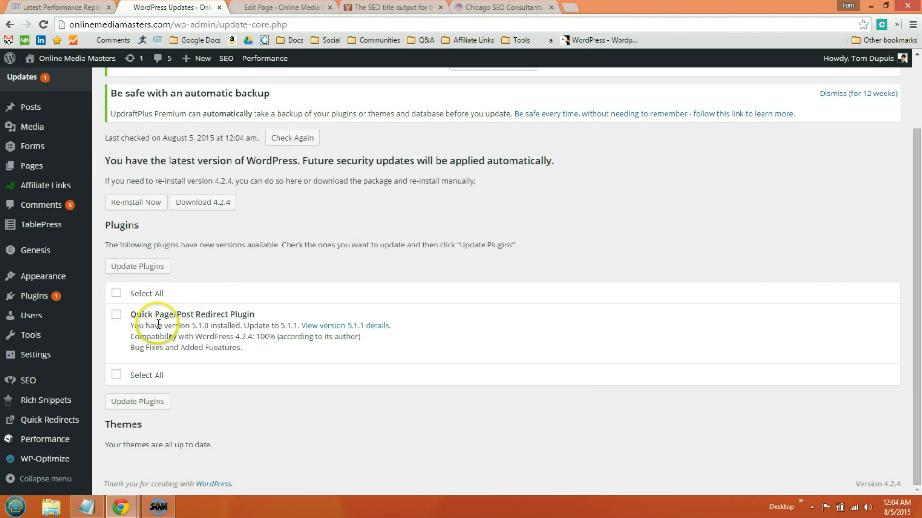
pyautogui.click(115, 315)
pyautogui.click(160, 406)
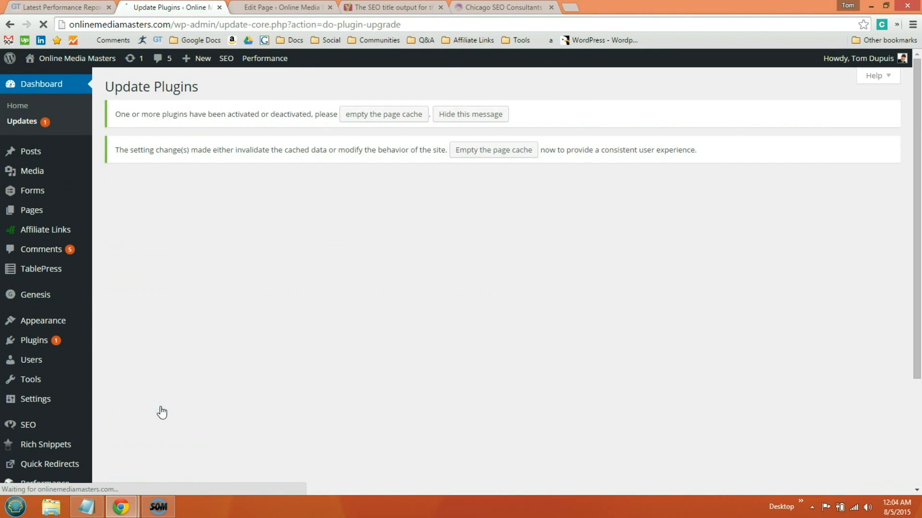
pyautogui.click(363, 115)
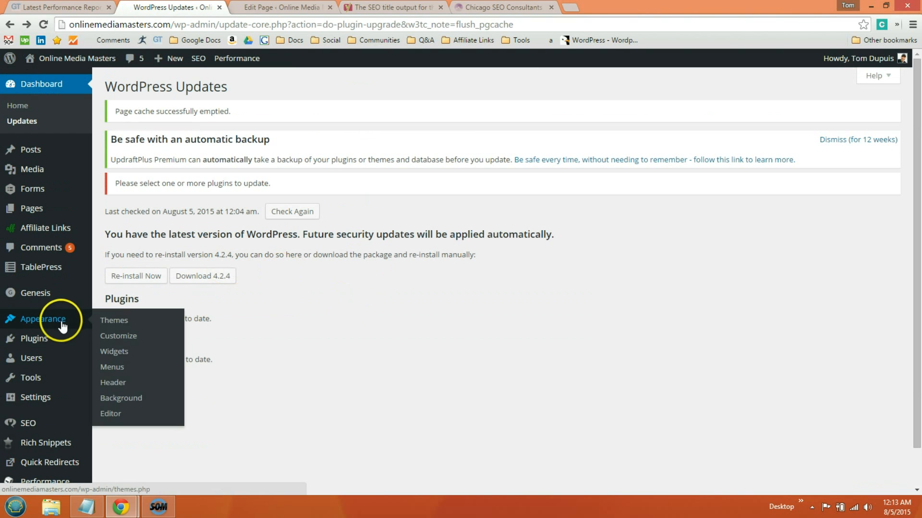
# - Delete P3 (Plugin Performance Profiler) from Installed Plugins, including its files and data
pyautogui.moveTo(61, 338)
pyautogui.click(111, 341)
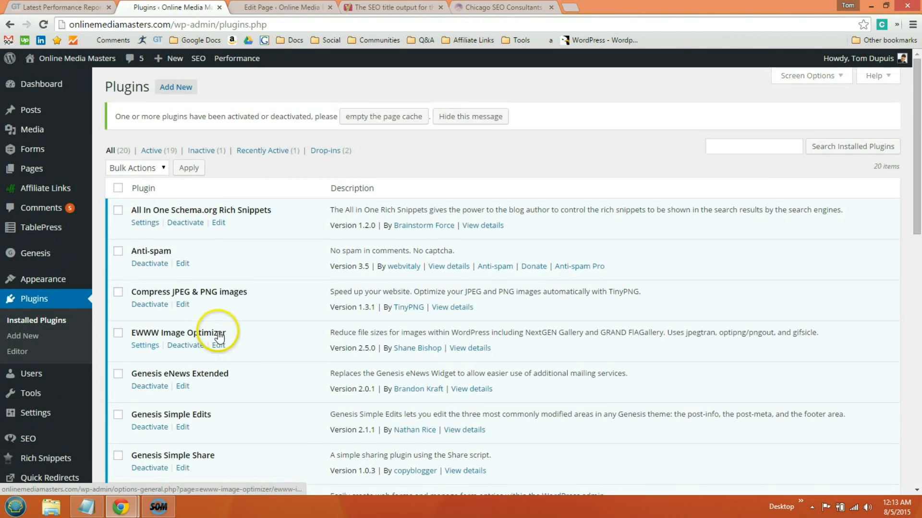
pyautogui.scroll(-2, 217, 334)
pyautogui.click(118, 346)
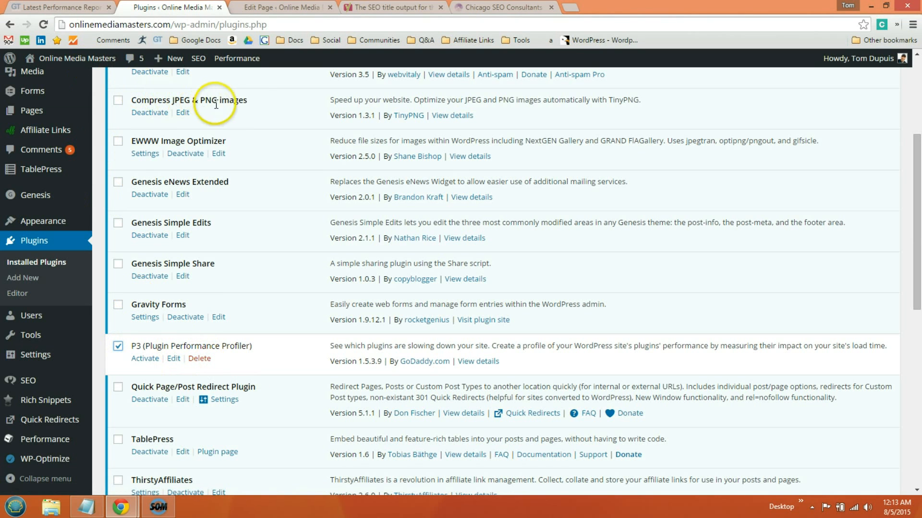
pyautogui.moveTo(247, 100); pyautogui.dragTo(133, 103)
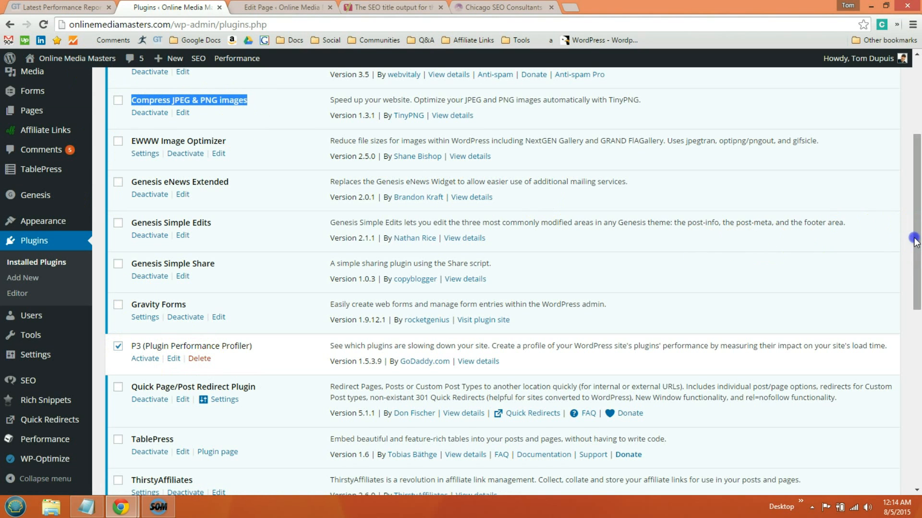
pyautogui.moveTo(914, 240); pyautogui.dragTo(913, 256)
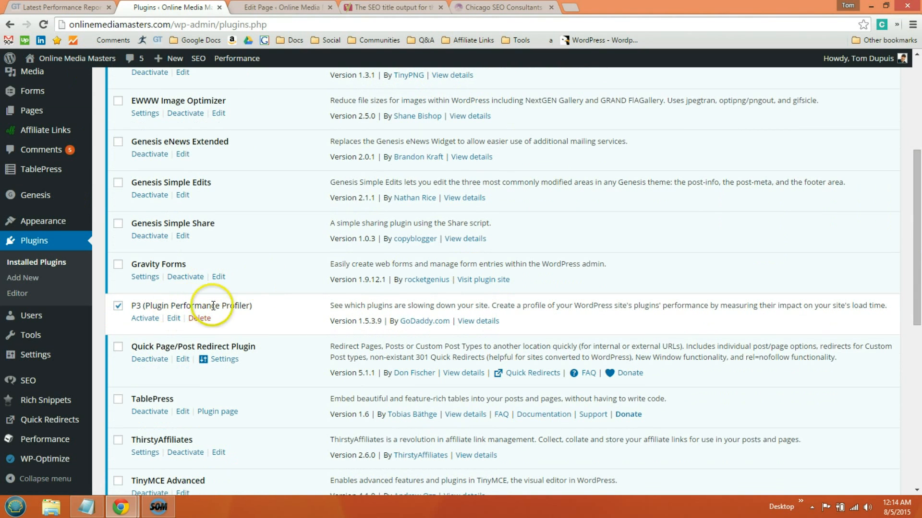
pyautogui.click(199, 319)
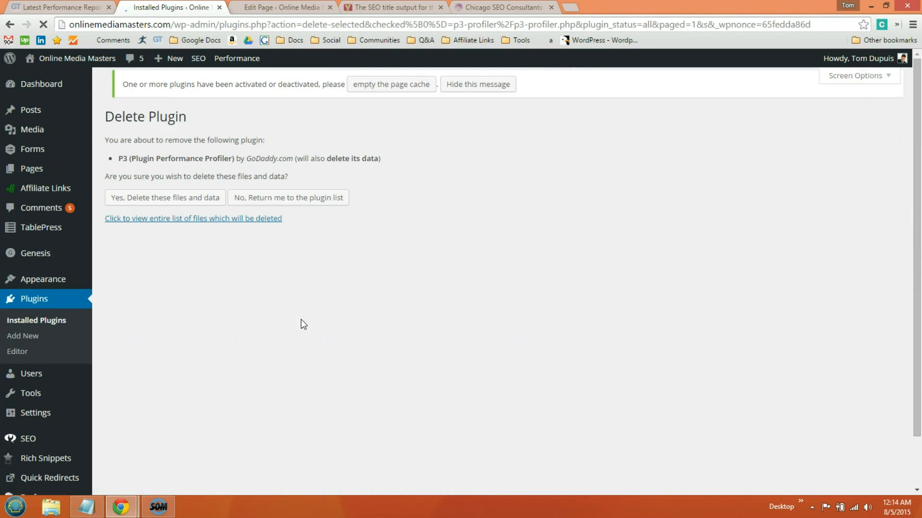
pyautogui.click(131, 190)
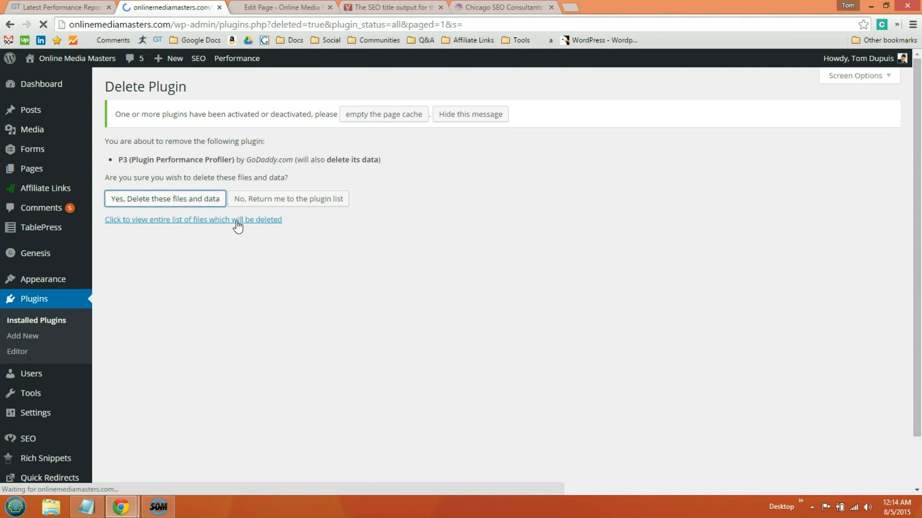
pyautogui.scroll(-4, 253, 196)
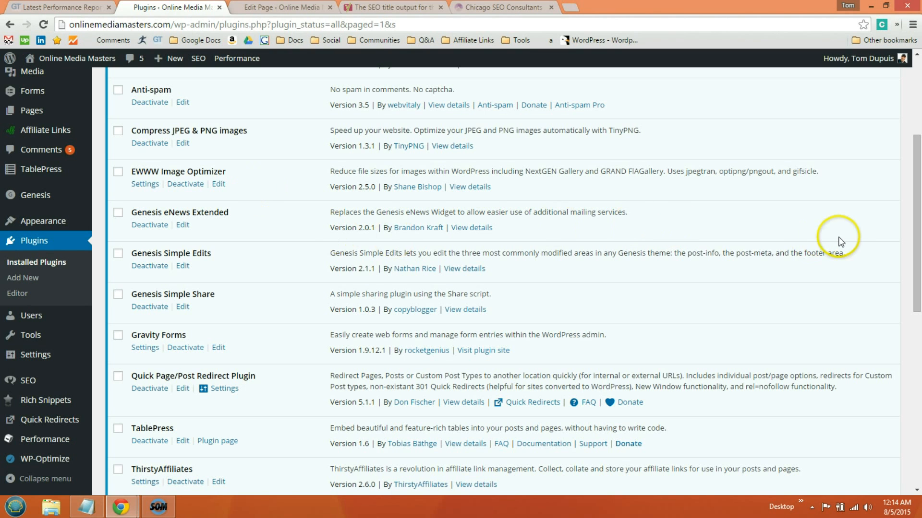
pyautogui.moveTo(915, 269); pyautogui.dragTo(915, 192)
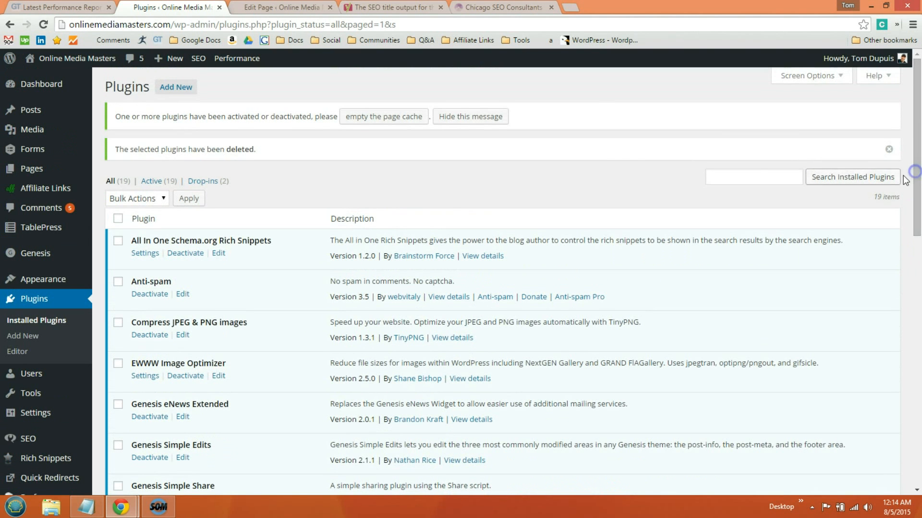